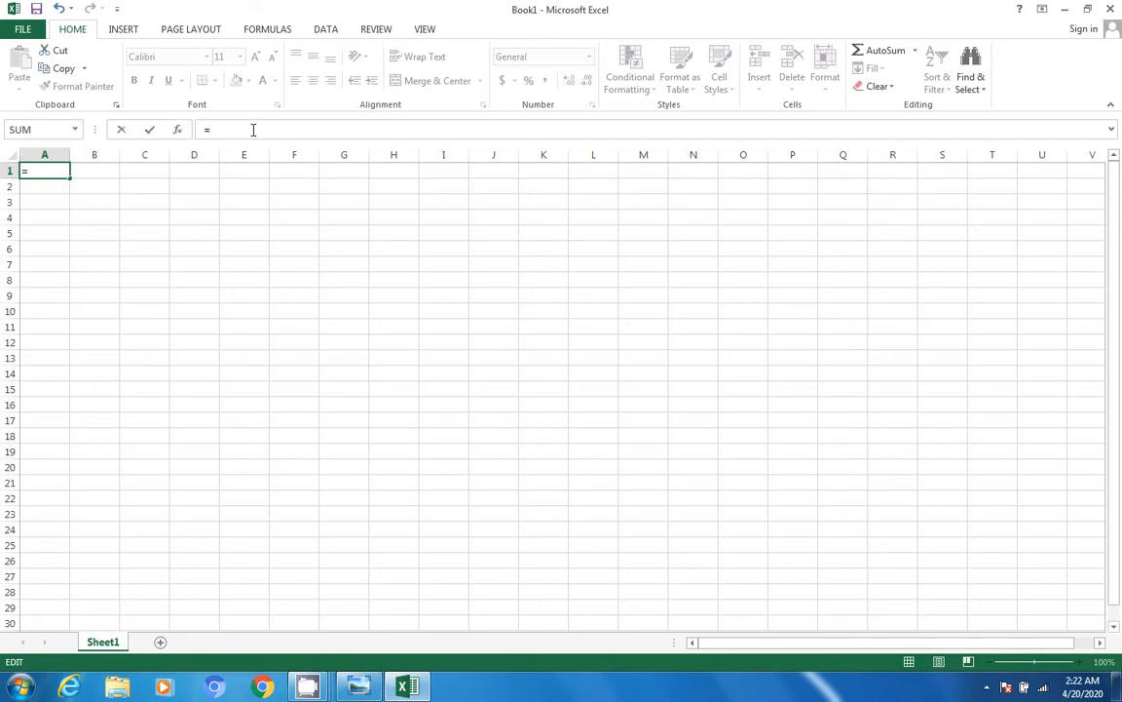
click(308, 205)
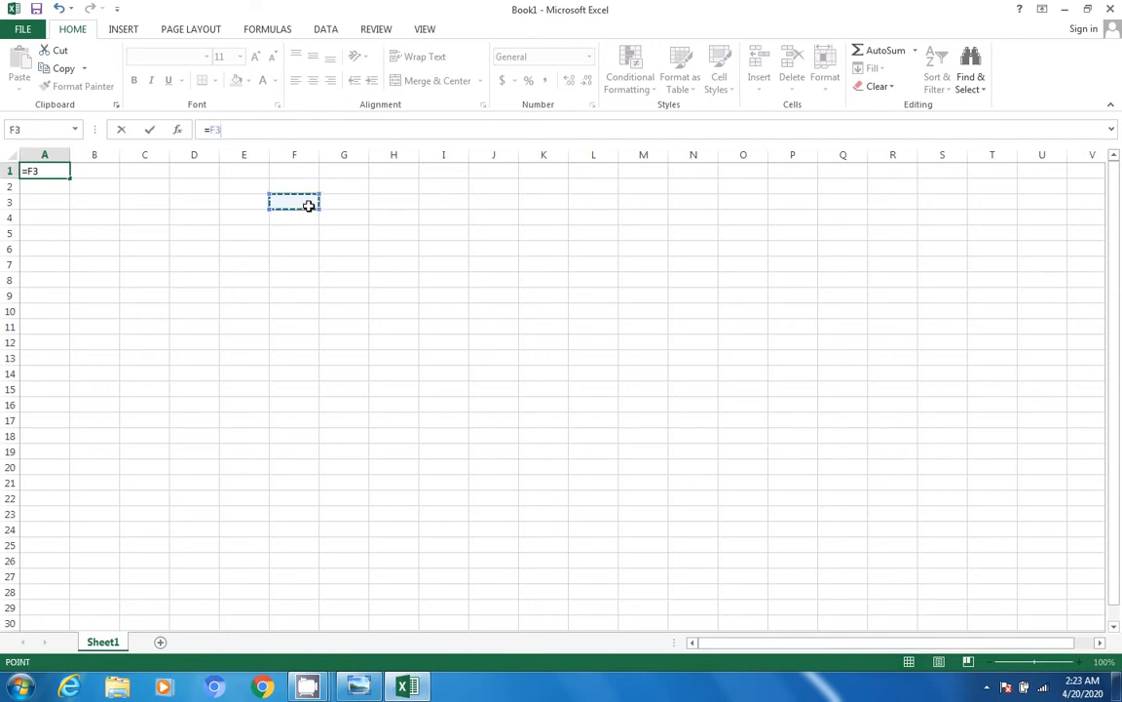
click(390, 202)
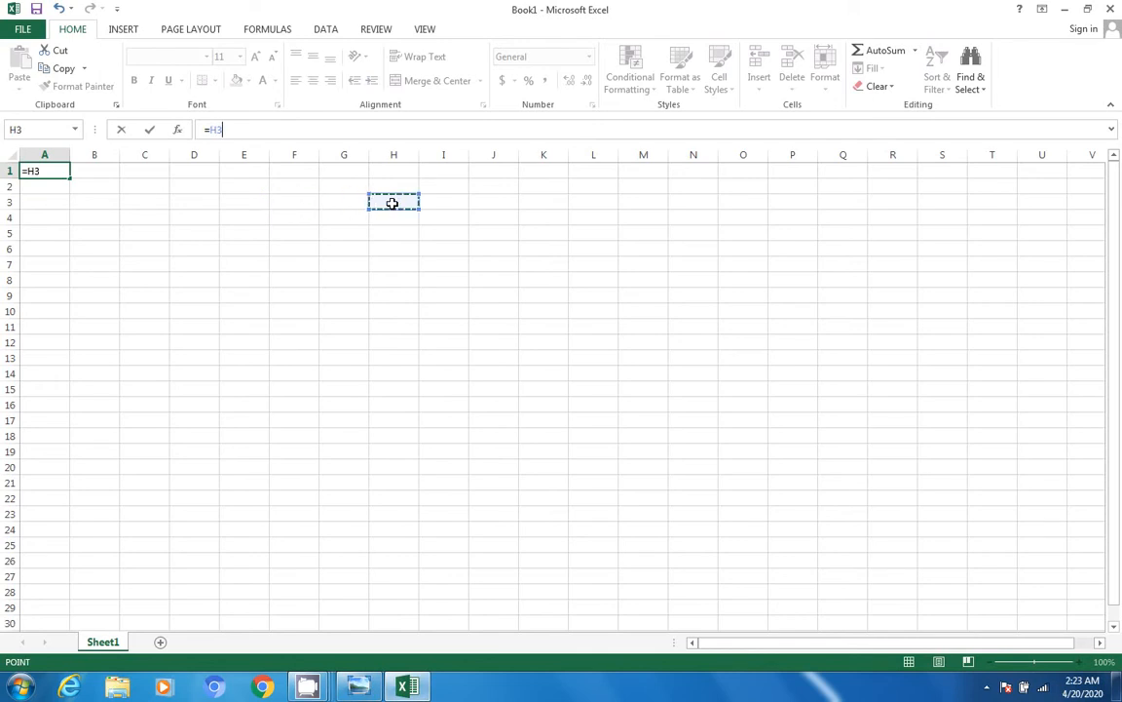
click(445, 247)
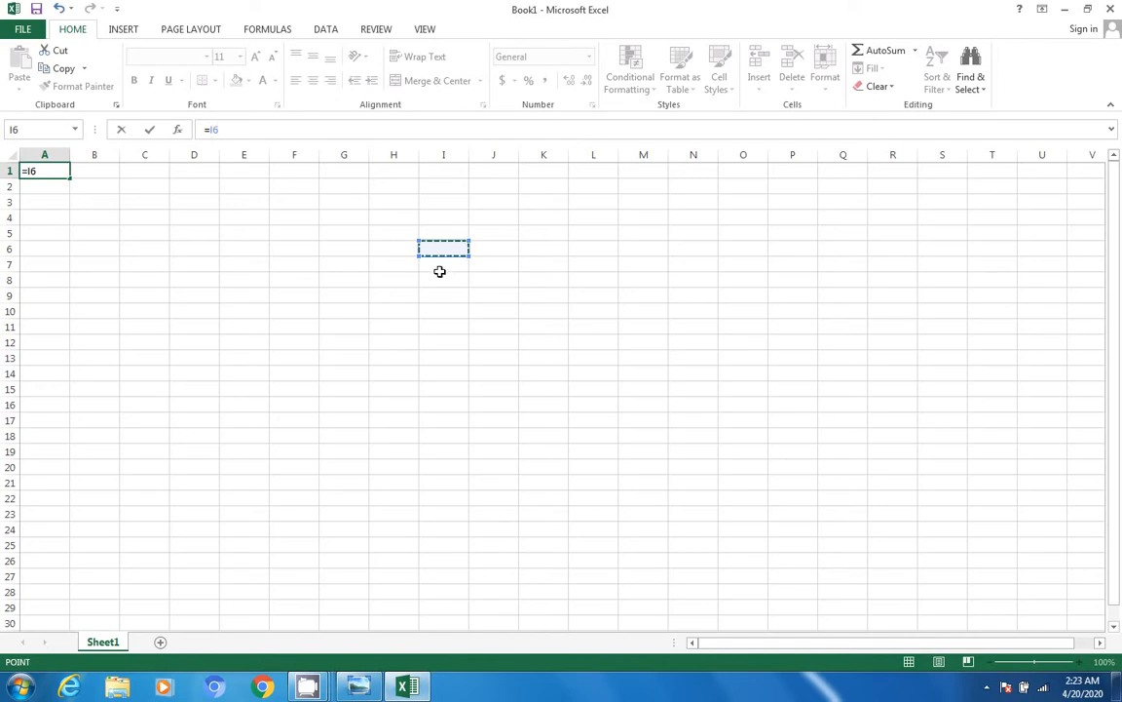
click(438, 268)
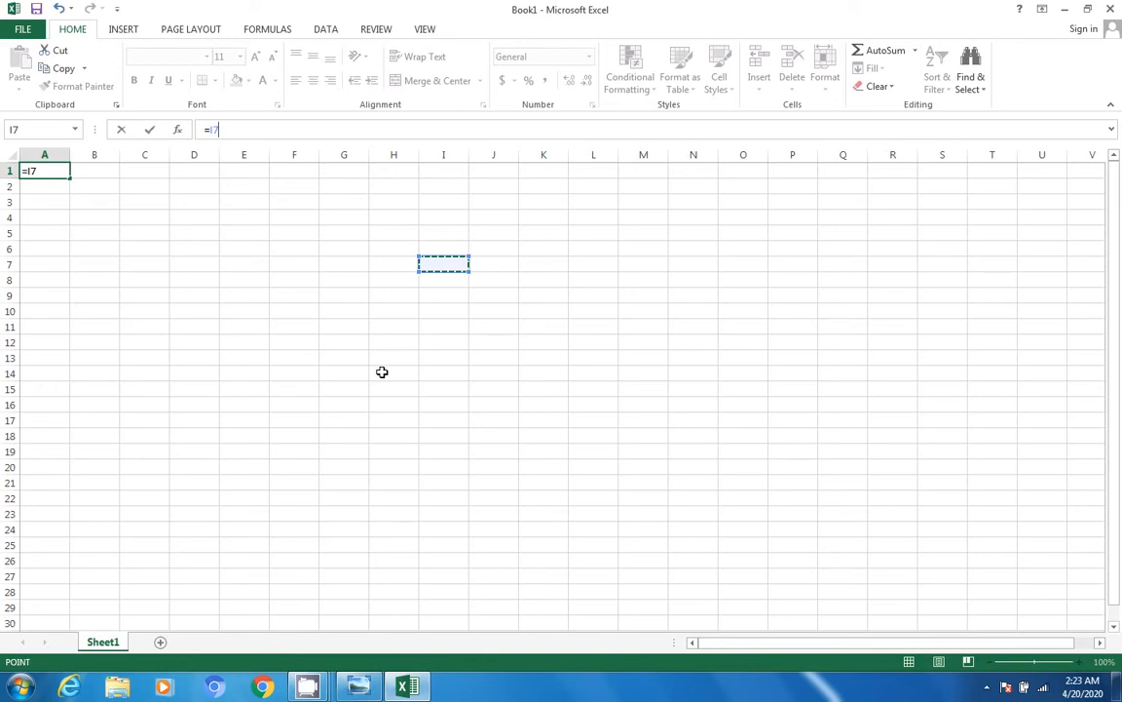
key(Escape)
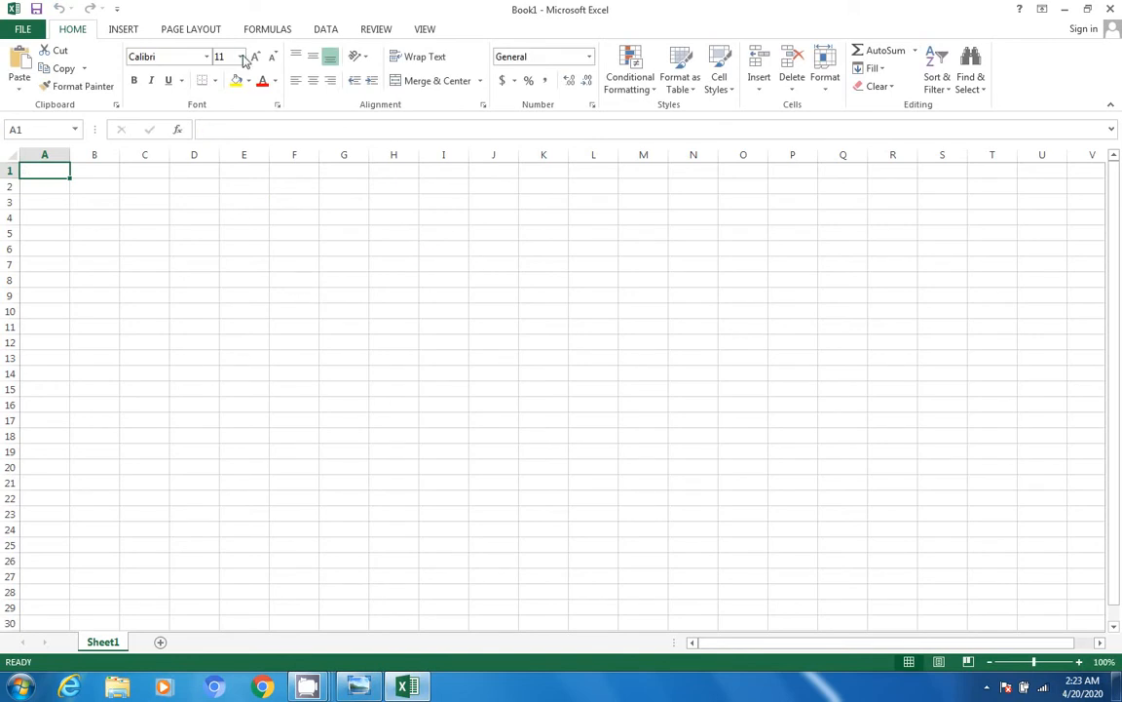
Set the font size of the cell range A1:T27 to 20.
click(240, 56)
click(381, 414)
drag(62, 168, 993, 575)
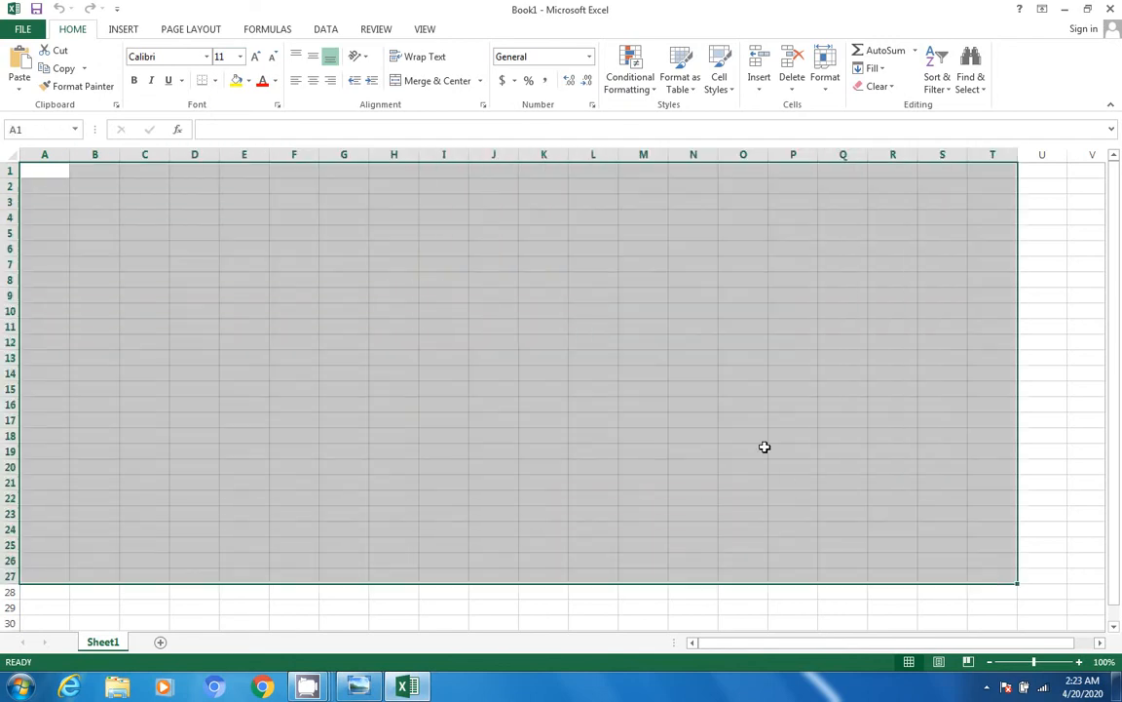
click(240, 56)
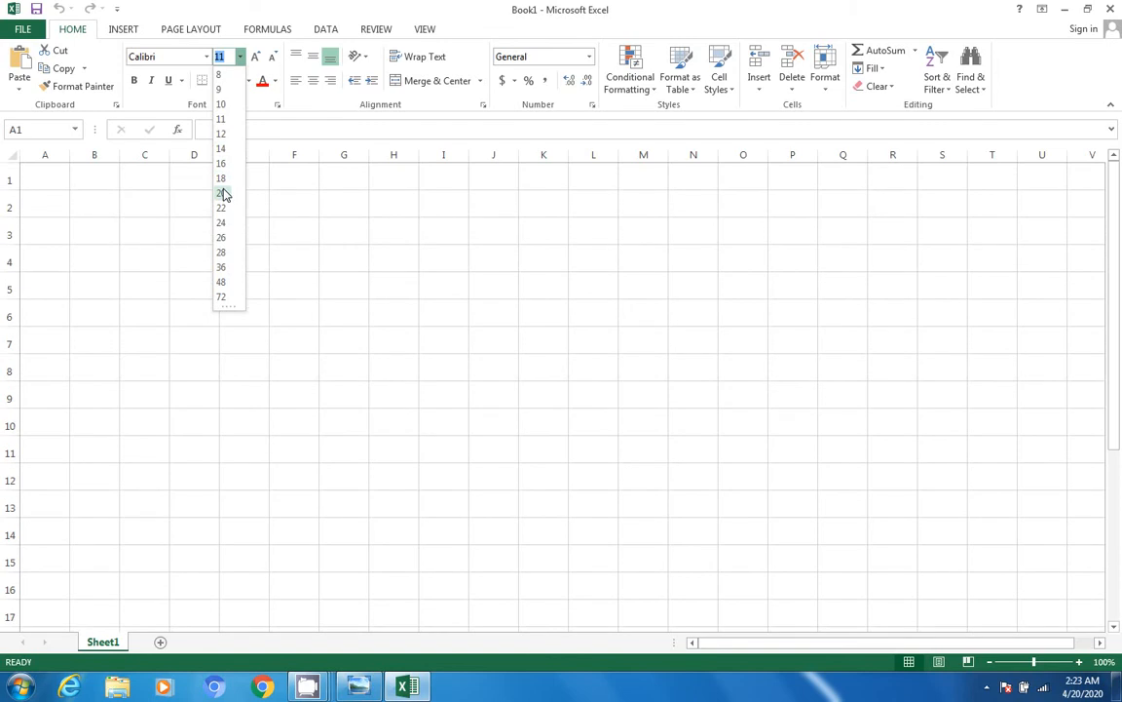
click(222, 194)
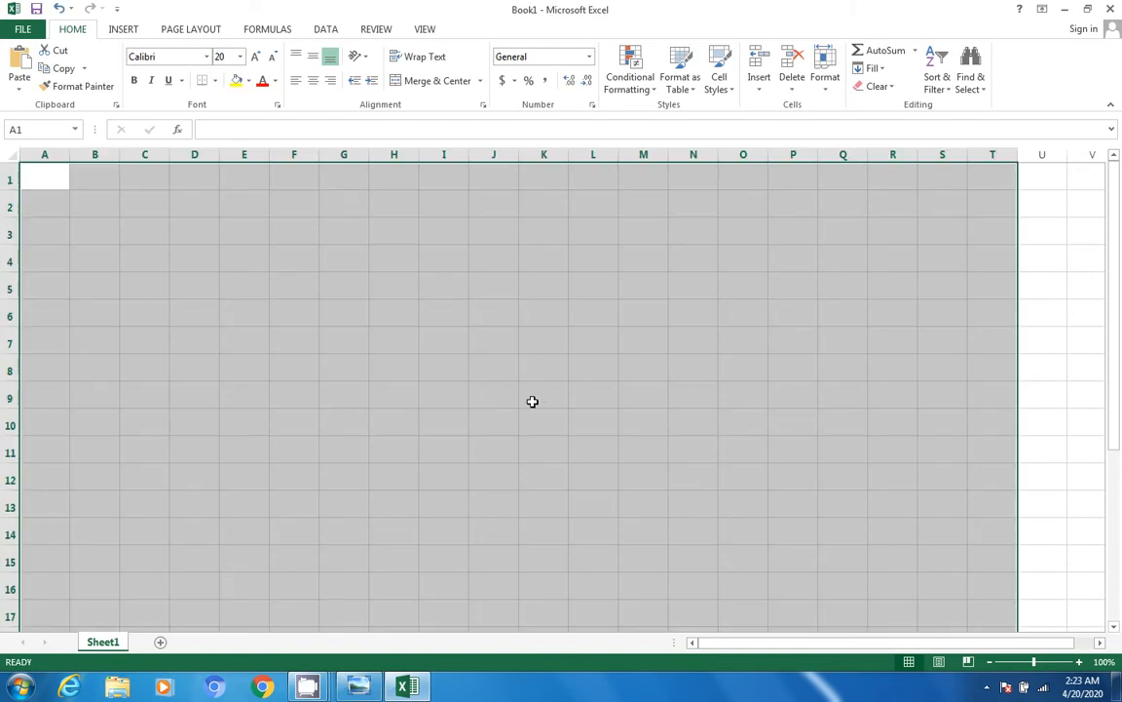
click(400, 259)
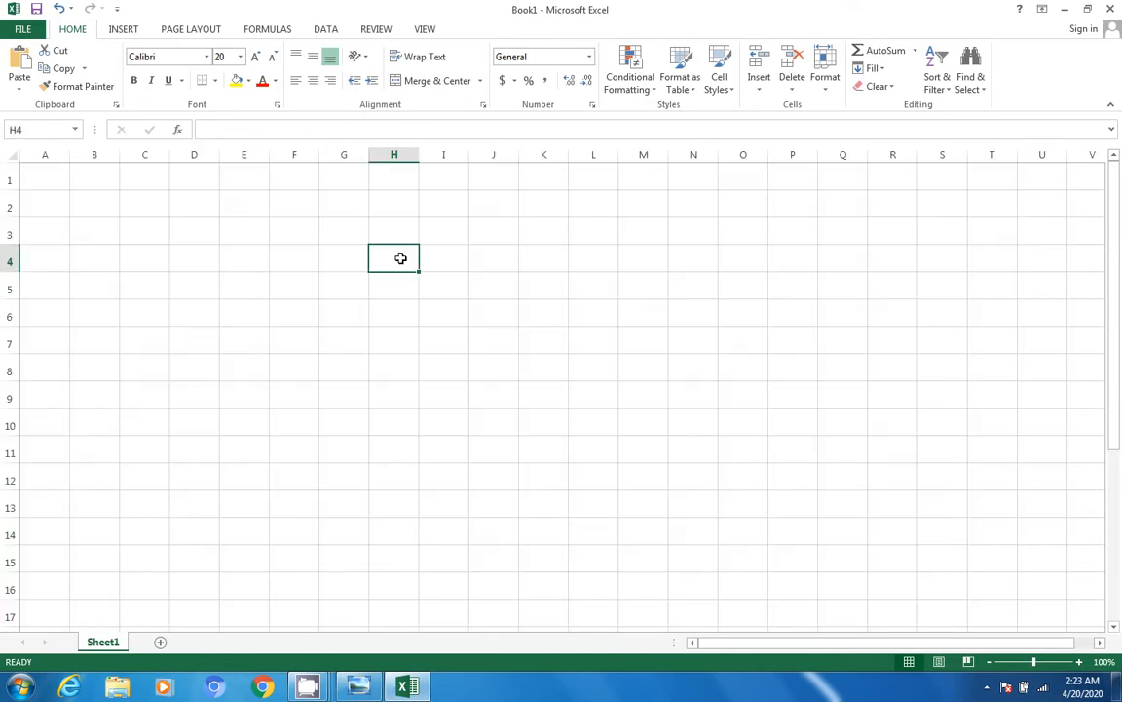
Enter 2 in cell A1 and 4 in cell B1.
click(47, 180)
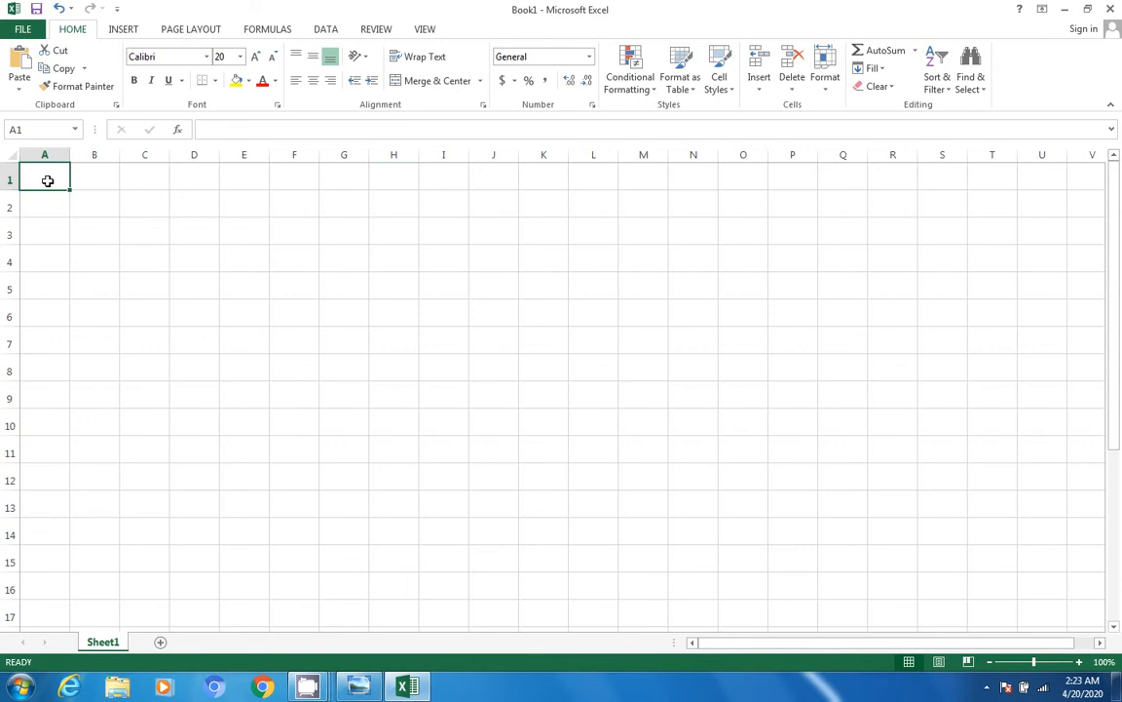
text(2)
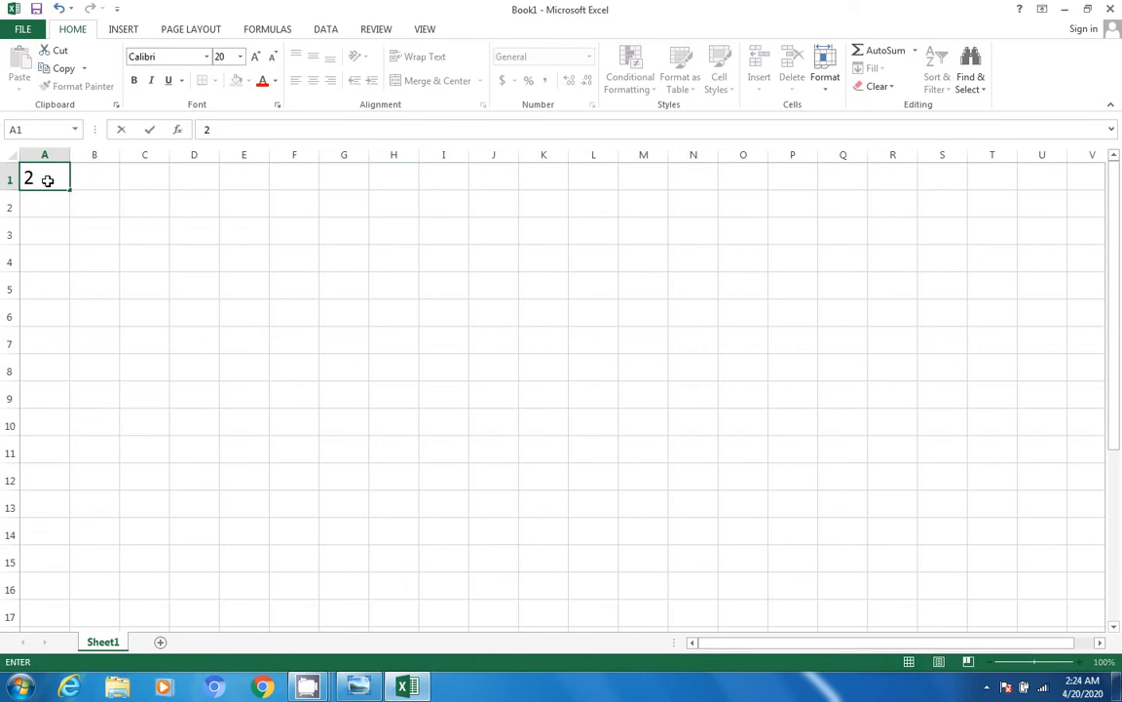
click(102, 180)
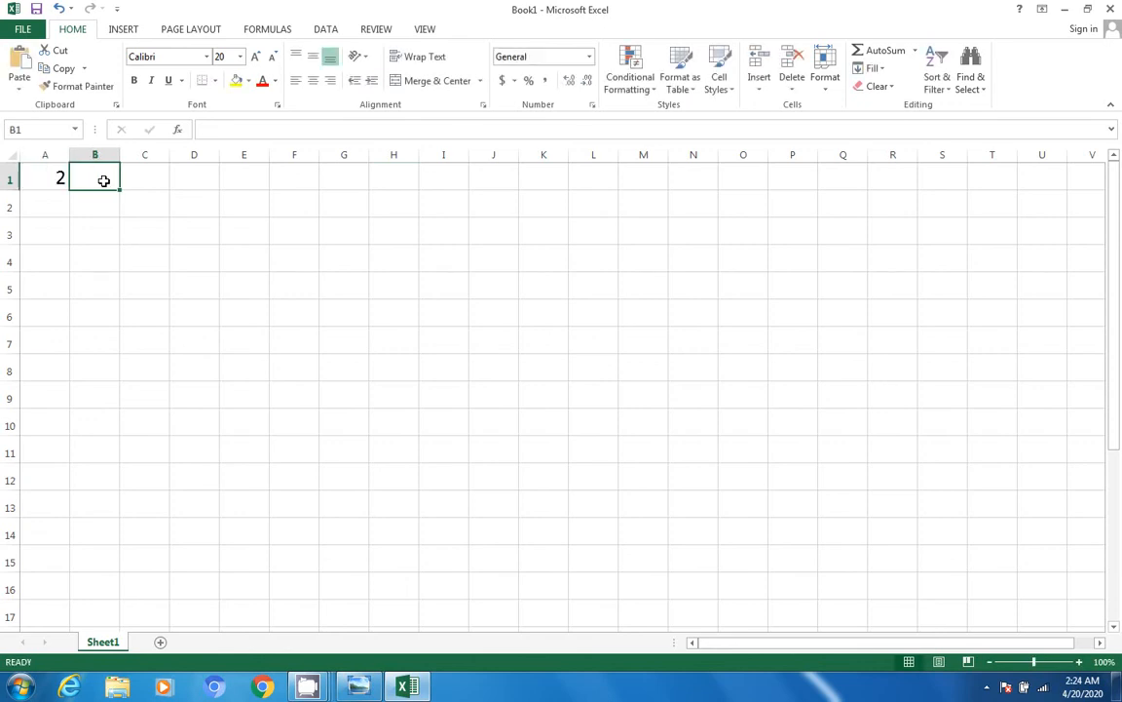
text(4)
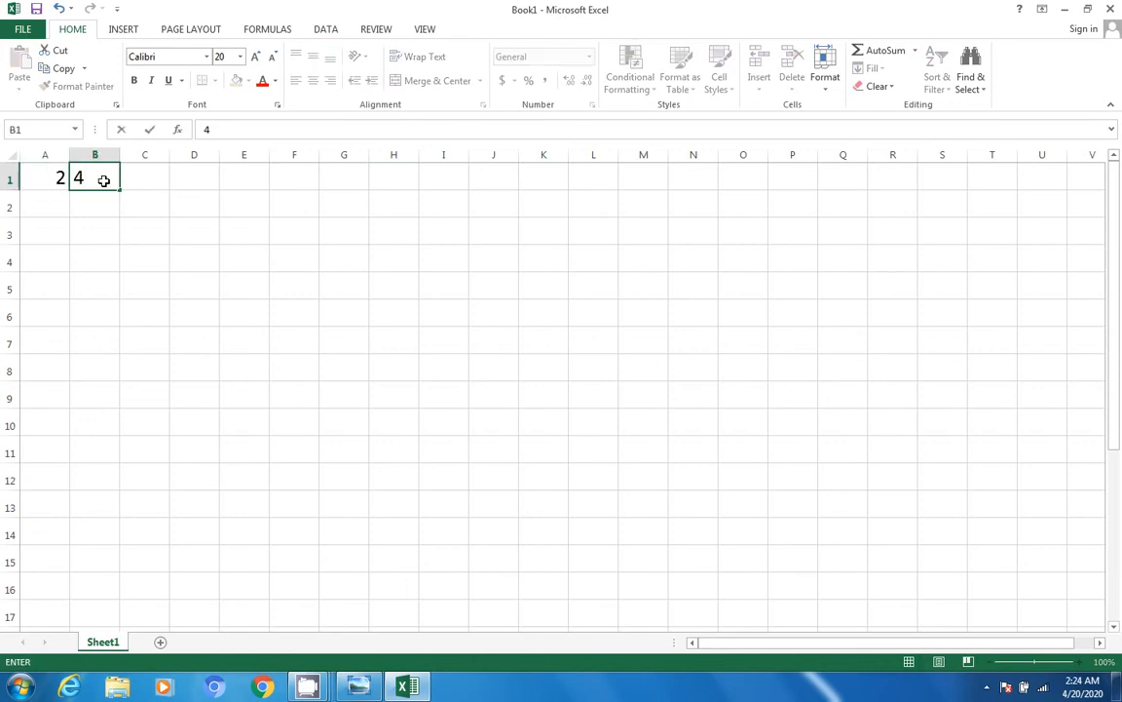
Enter the formula =A1+B1 in cell C1 and widen column C slightly.
click(155, 180)
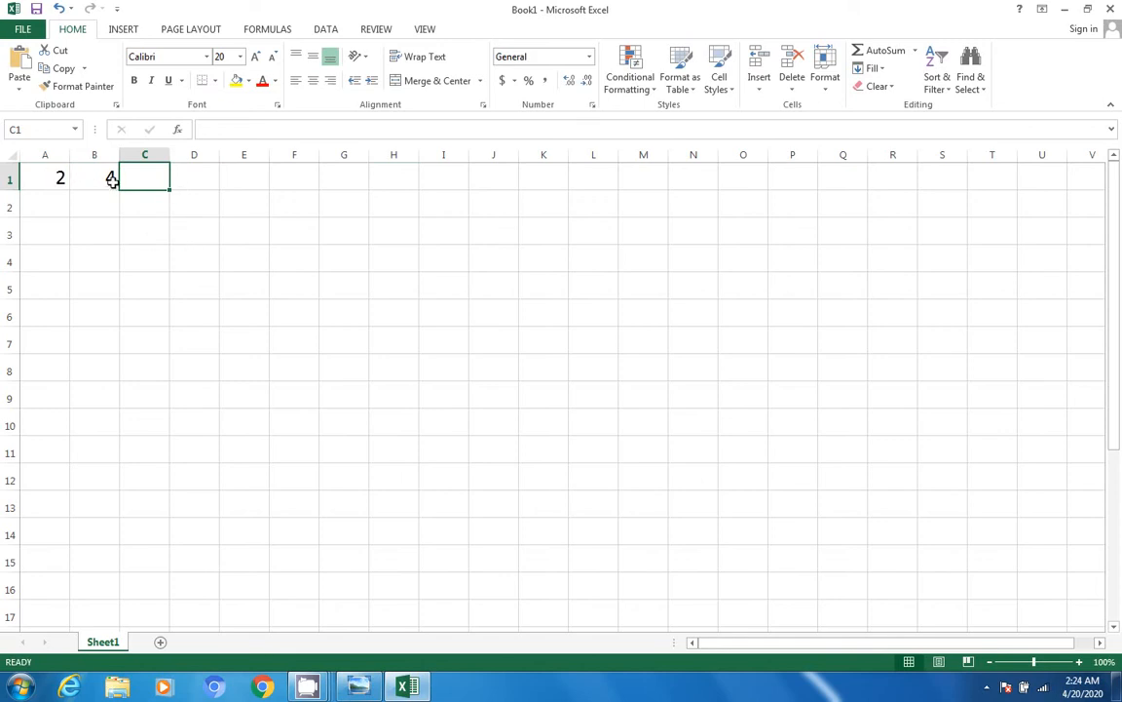
click(211, 129)
text(=)
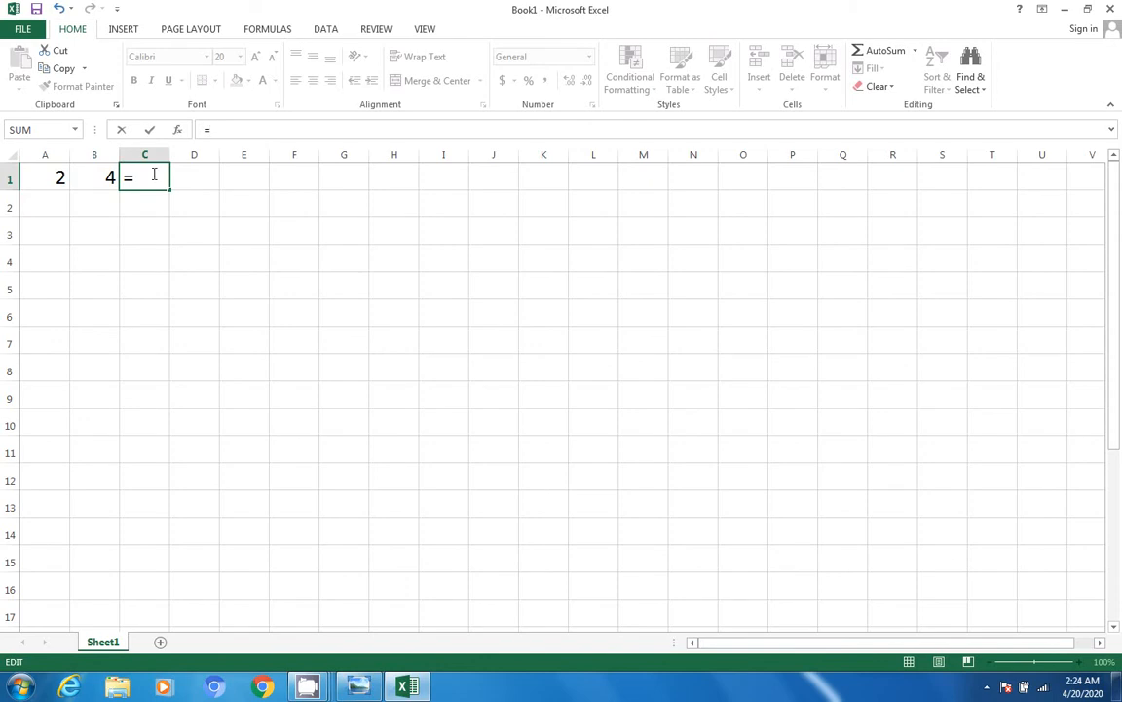
click(56, 177)
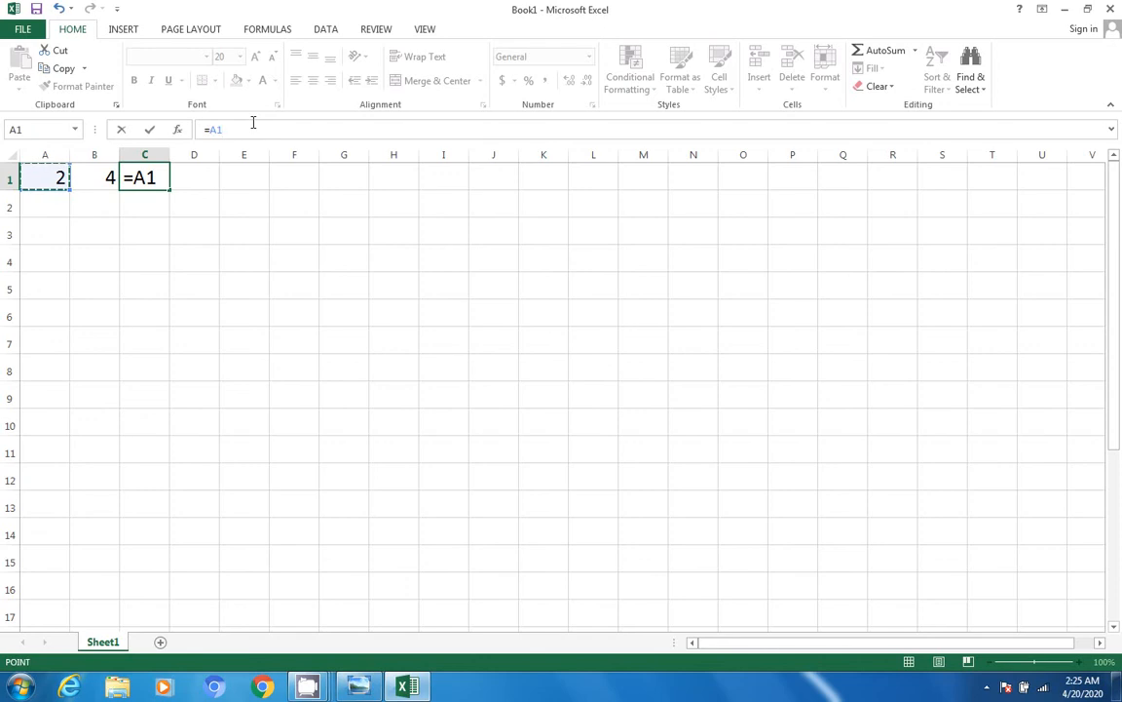
text(+)
click(104, 177)
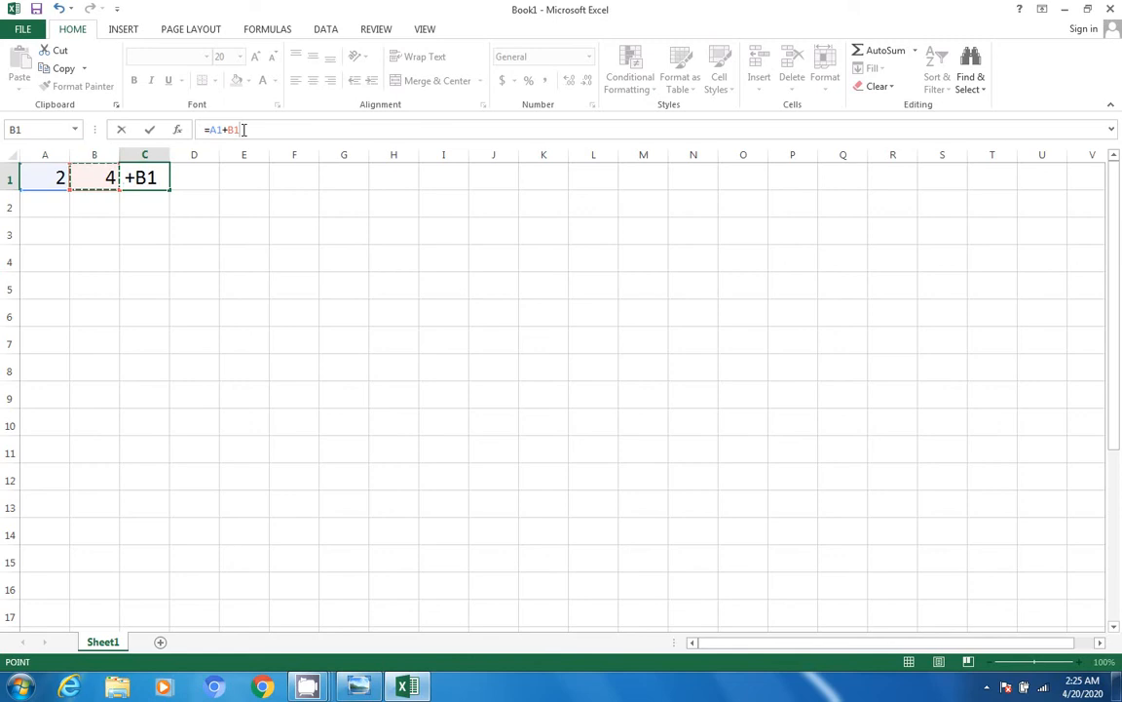
key(Return)
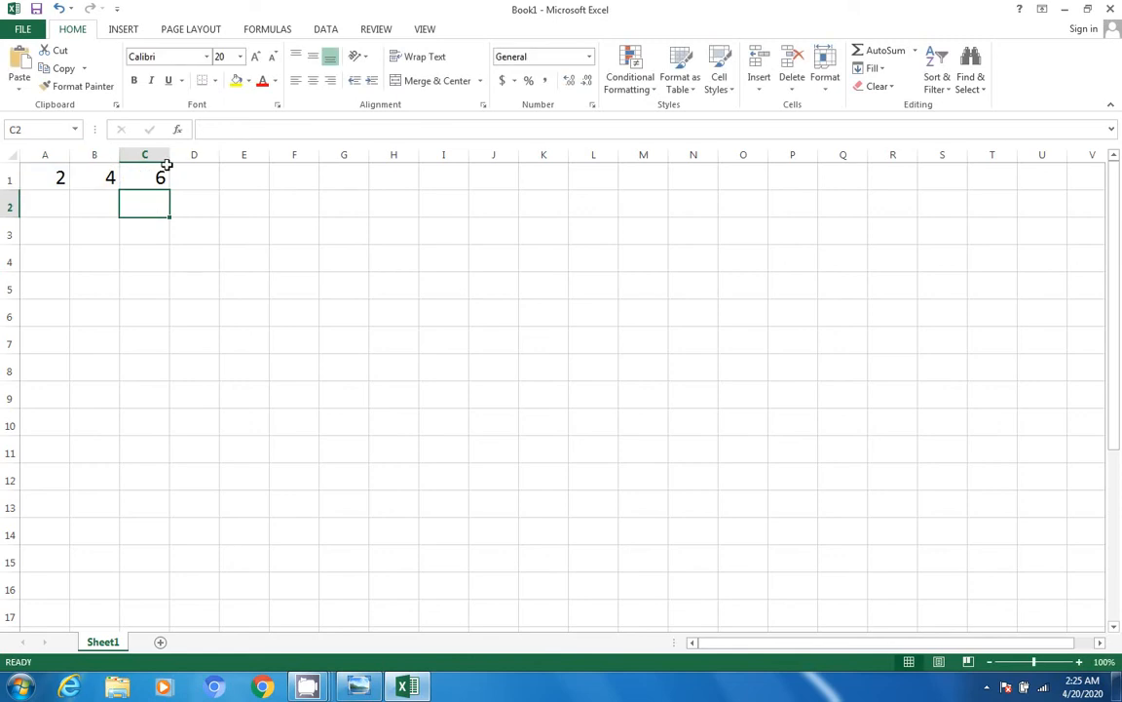
drag(169, 157, 188, 158)
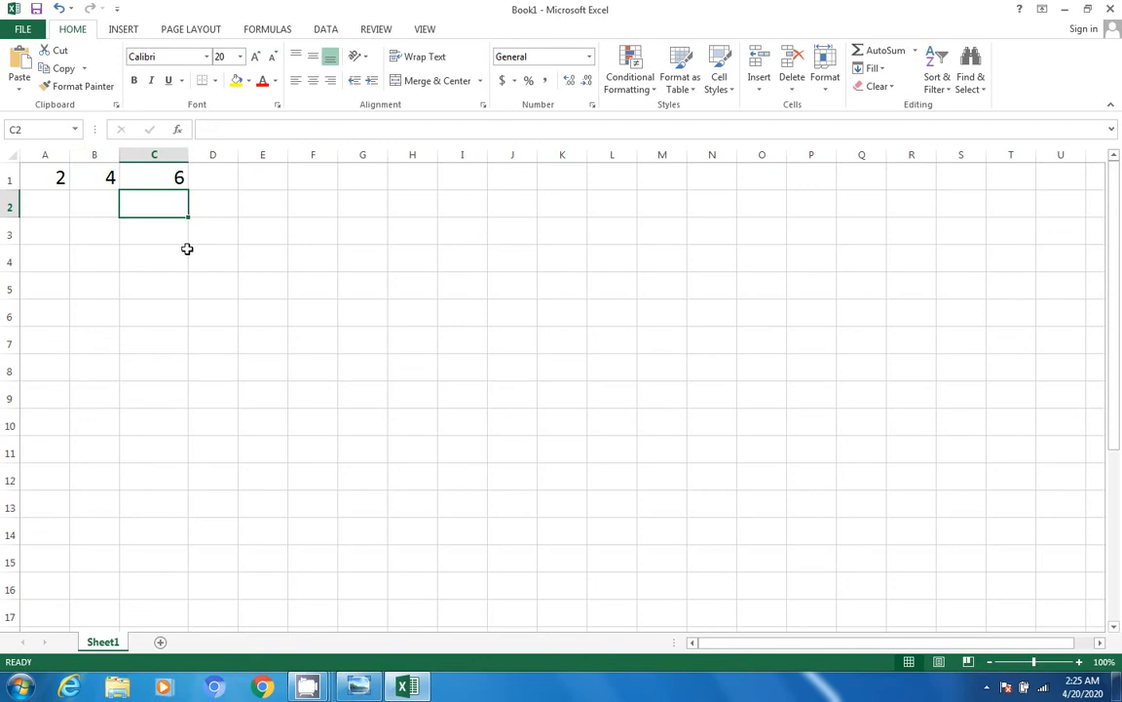
Change the value in cell A1 to 6 and check the formula in cell C1.
click(45, 176)
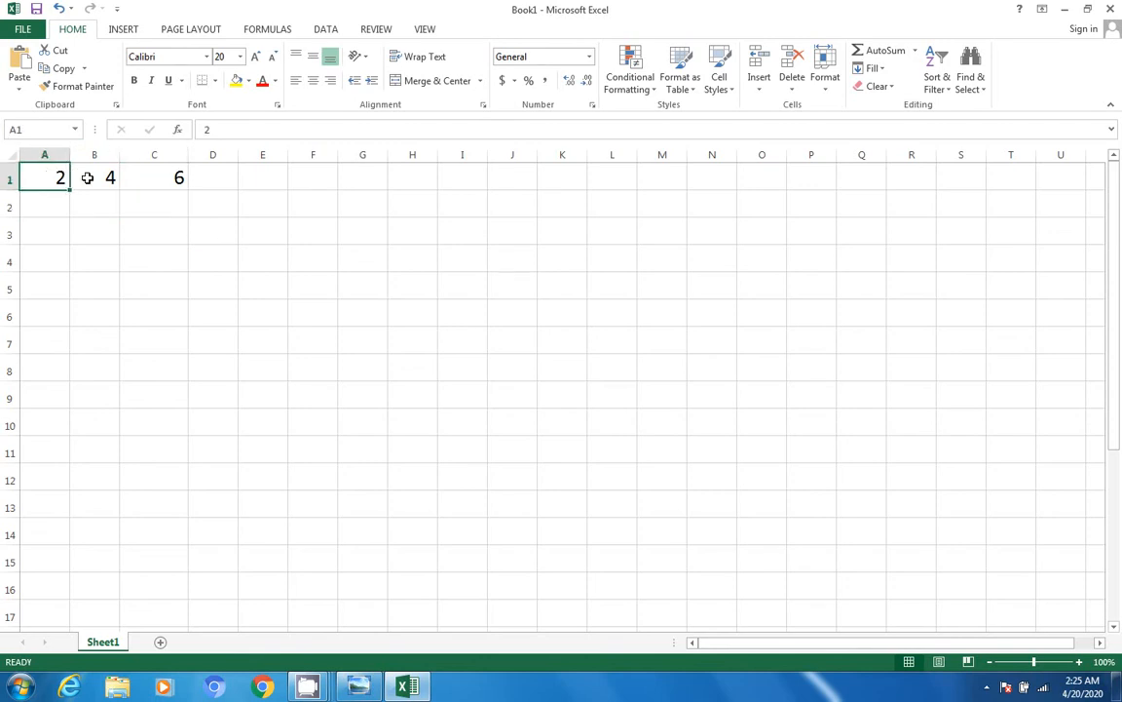
click(92, 178)
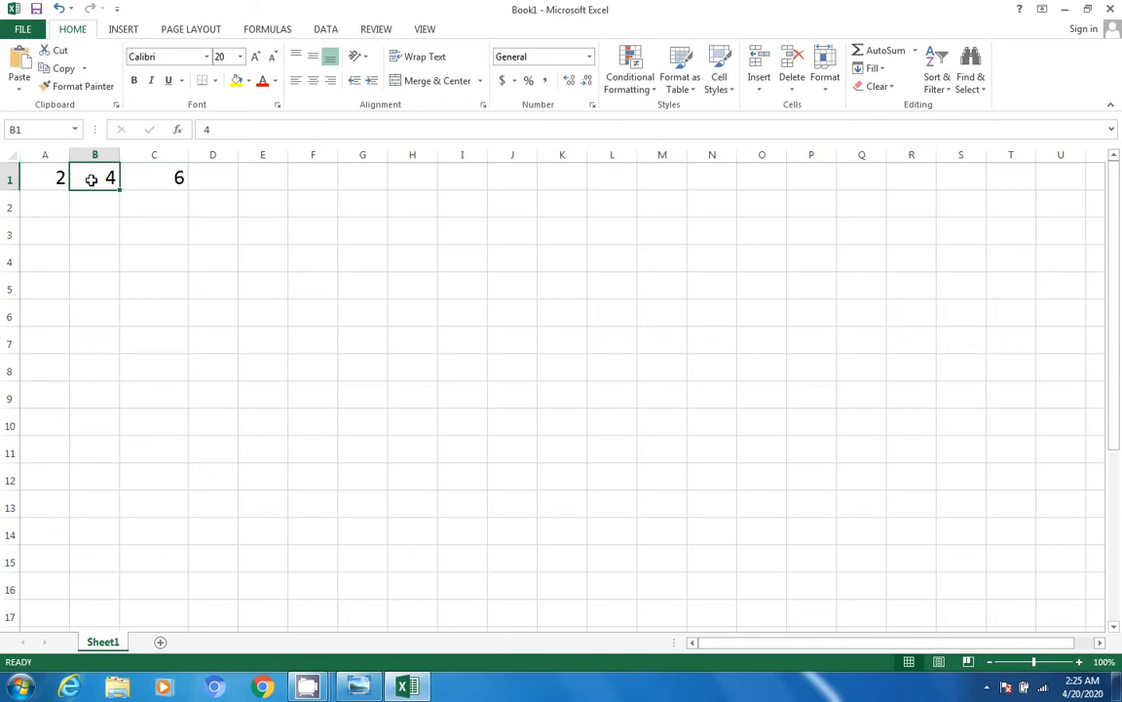
click(155, 177)
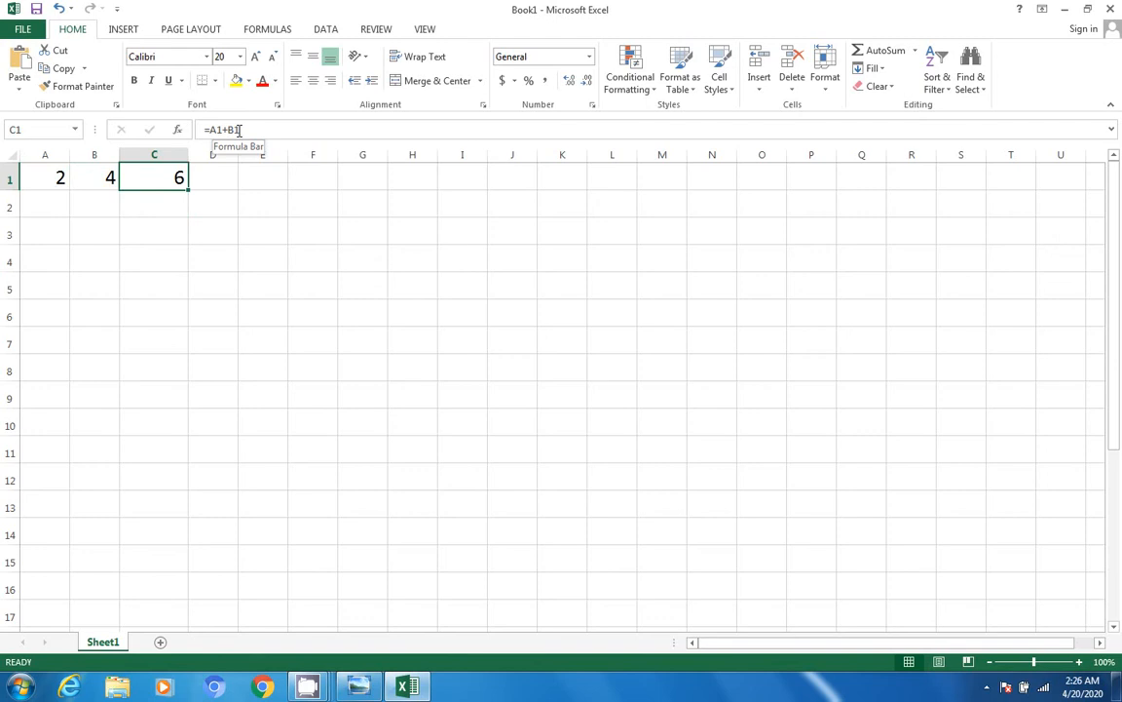
click(59, 178)
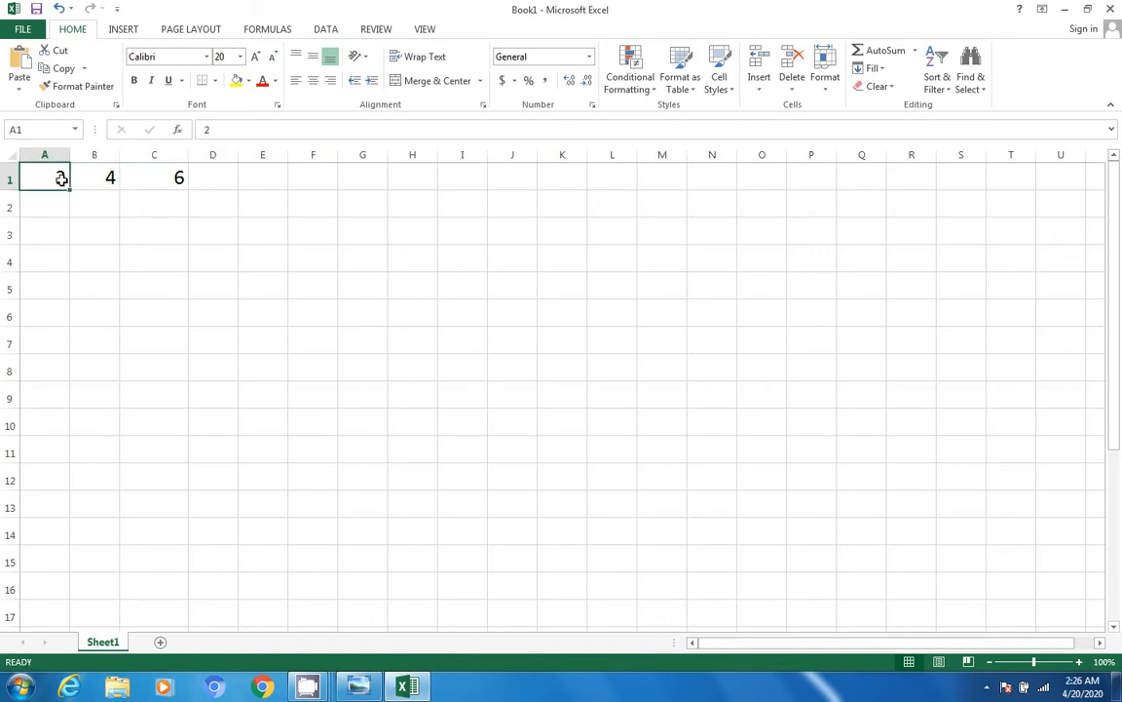
text(6)
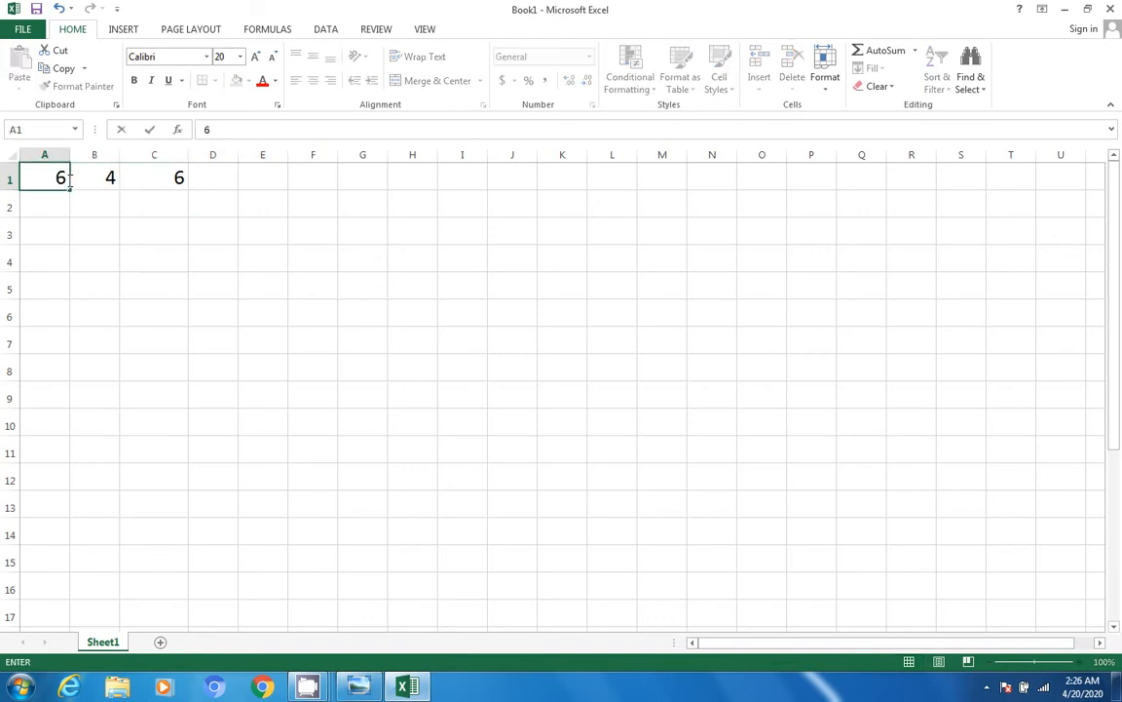
click(149, 177)
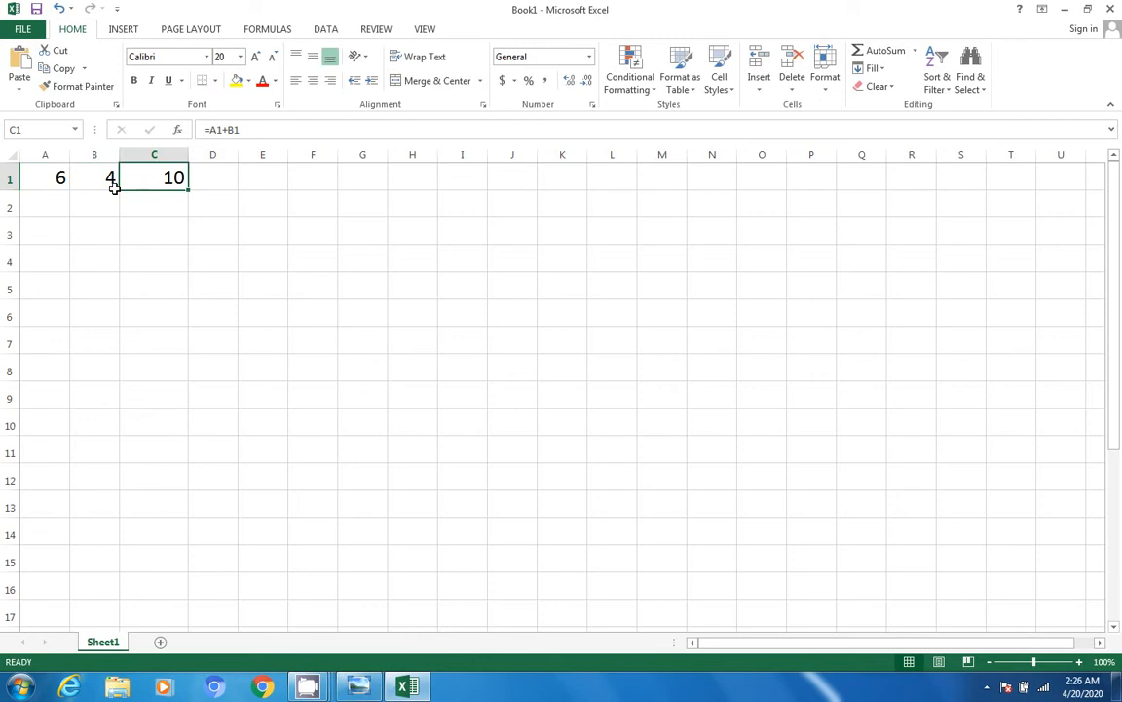
click(52, 176)
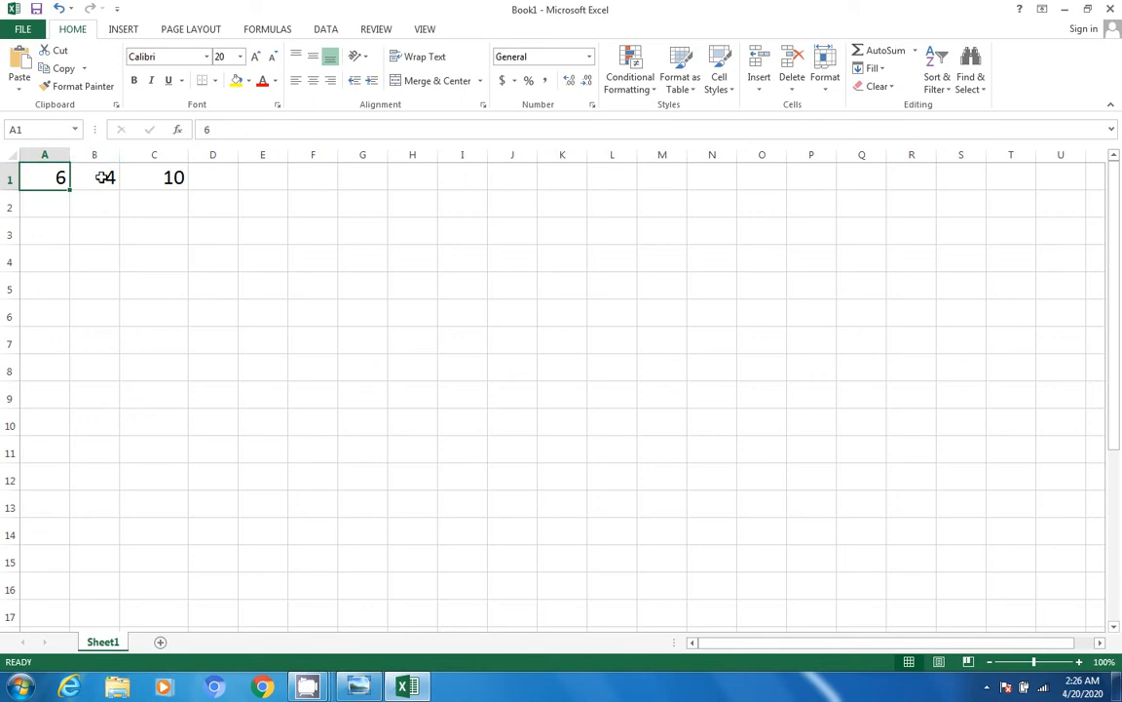
click(154, 176)
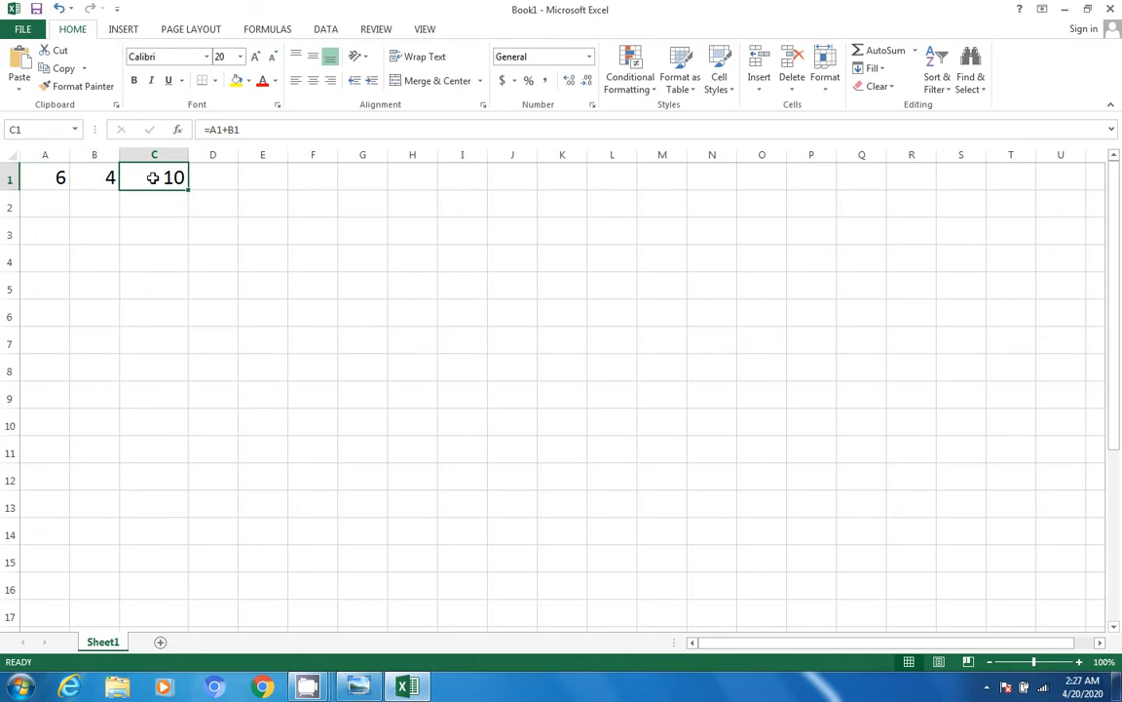
Clear the formula from cell C1 and undo the deletion.
click(163, 205)
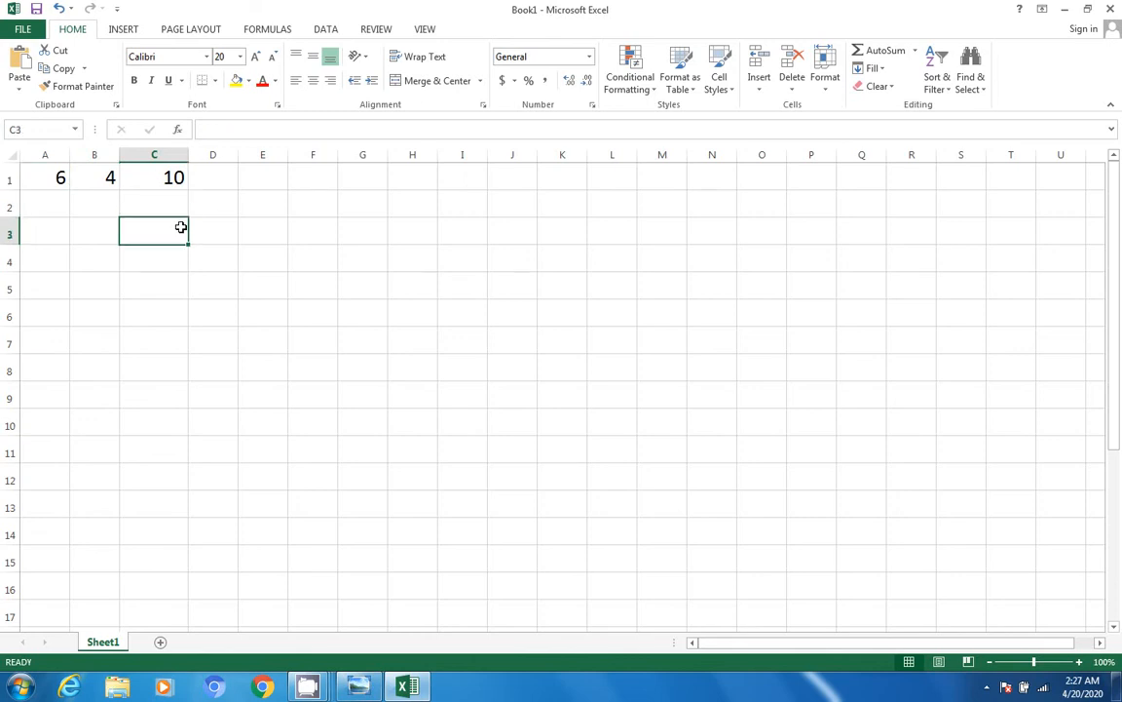
click(163, 180)
key(Delete)
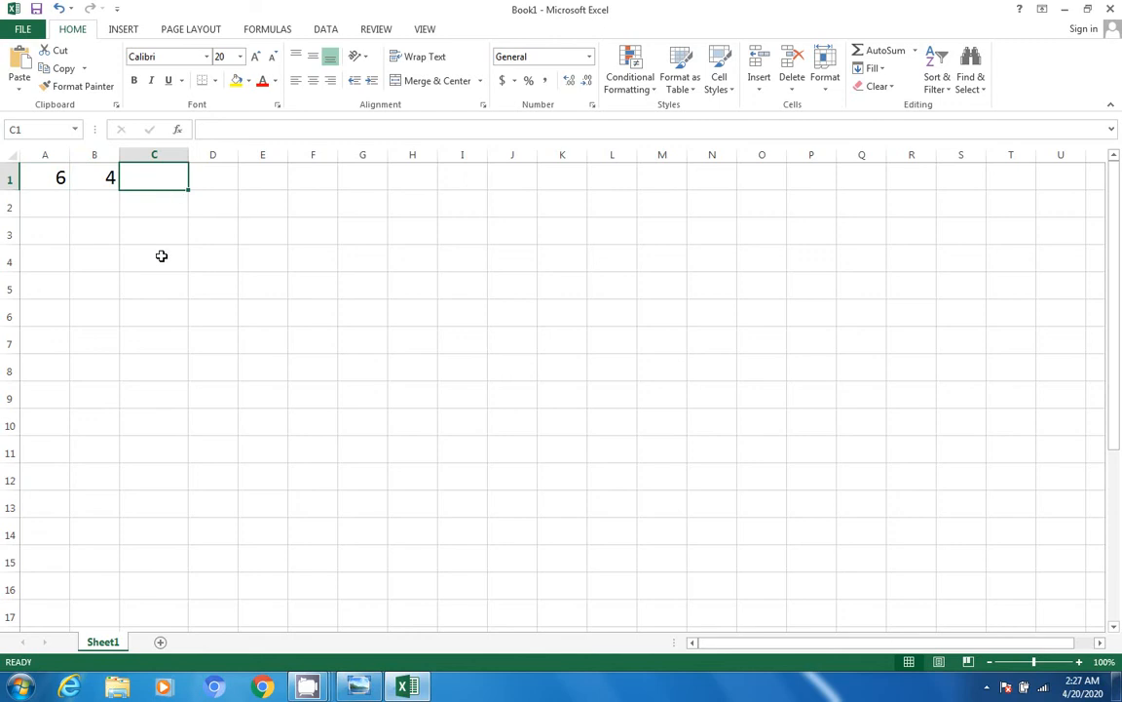
key(ctrl+z)
click(260, 268)
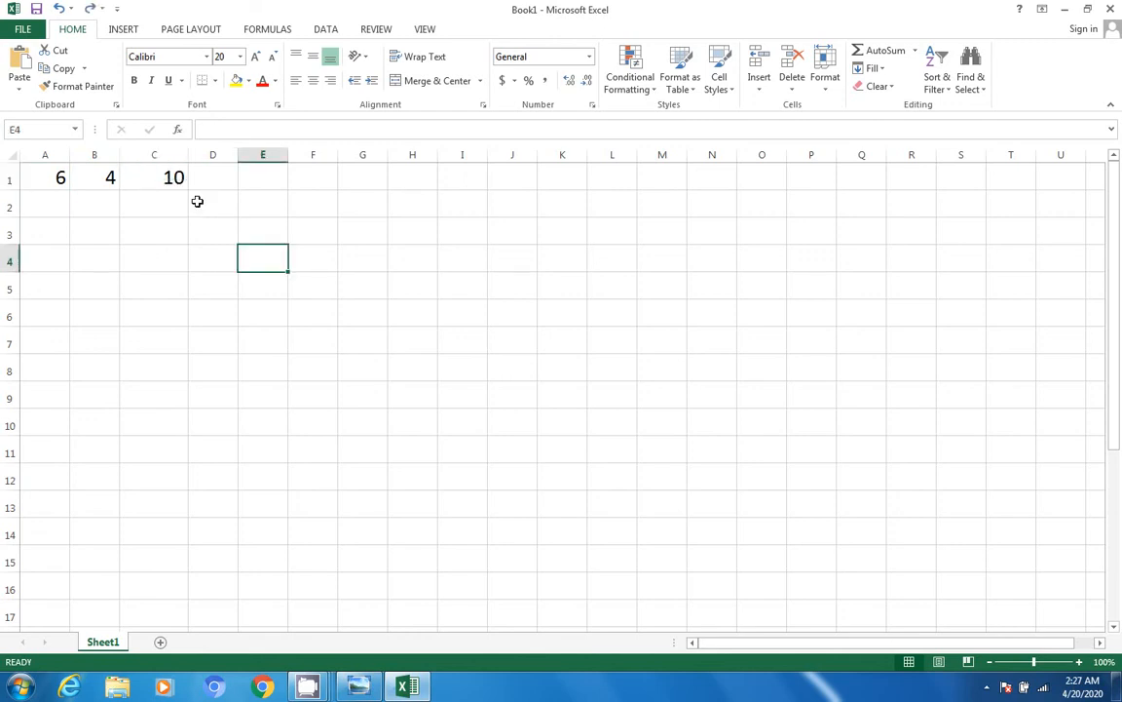
Delete the sum formula from cell C1, keeping the numbers in A1 and B1.
click(168, 177)
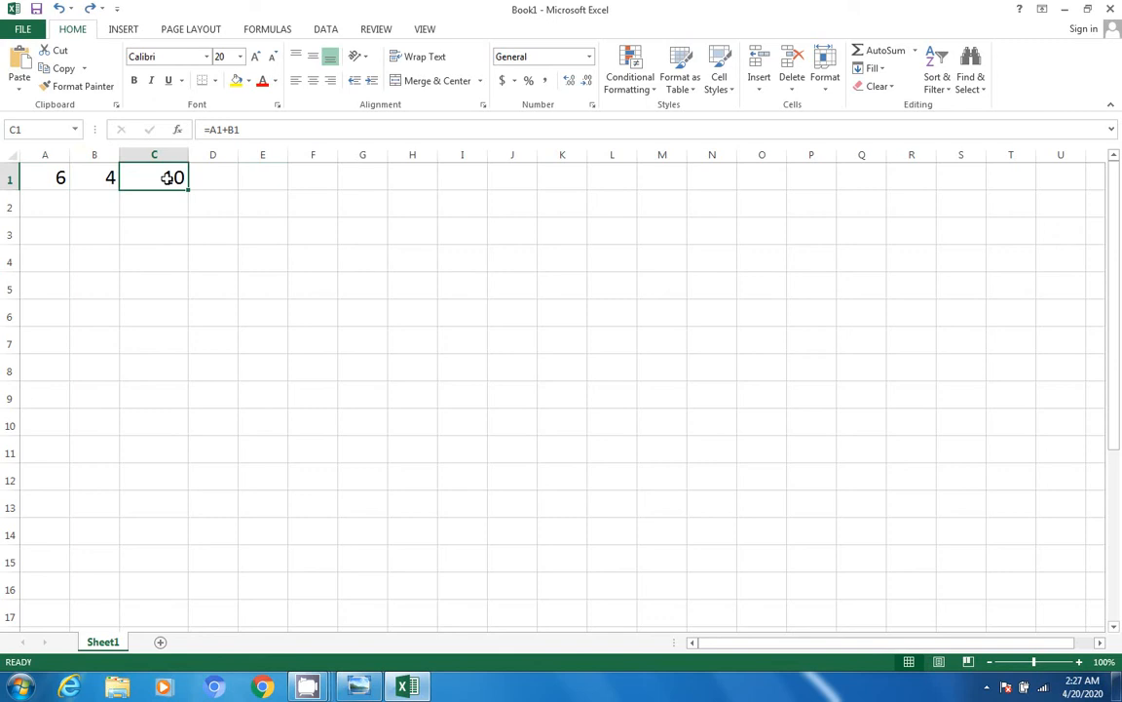
key(Delete)
click(56, 176)
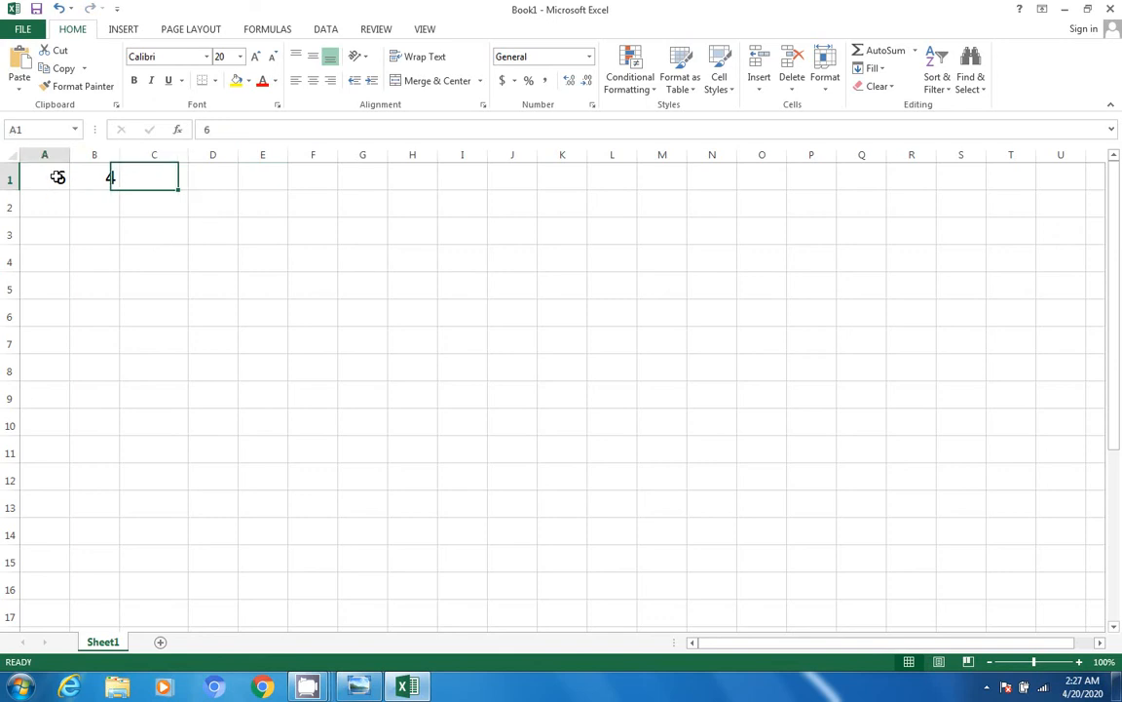
click(81, 177)
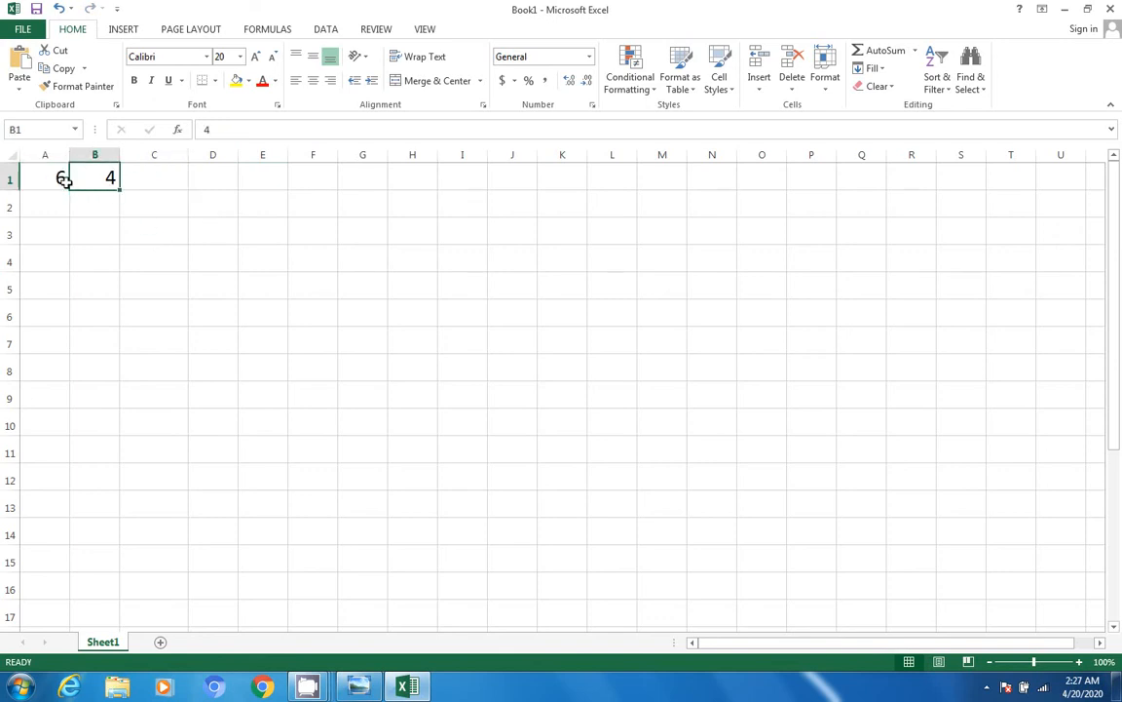
Enter the formula =A1+B1 in cell J3, referencing the numbers in A1 and B1.
click(518, 235)
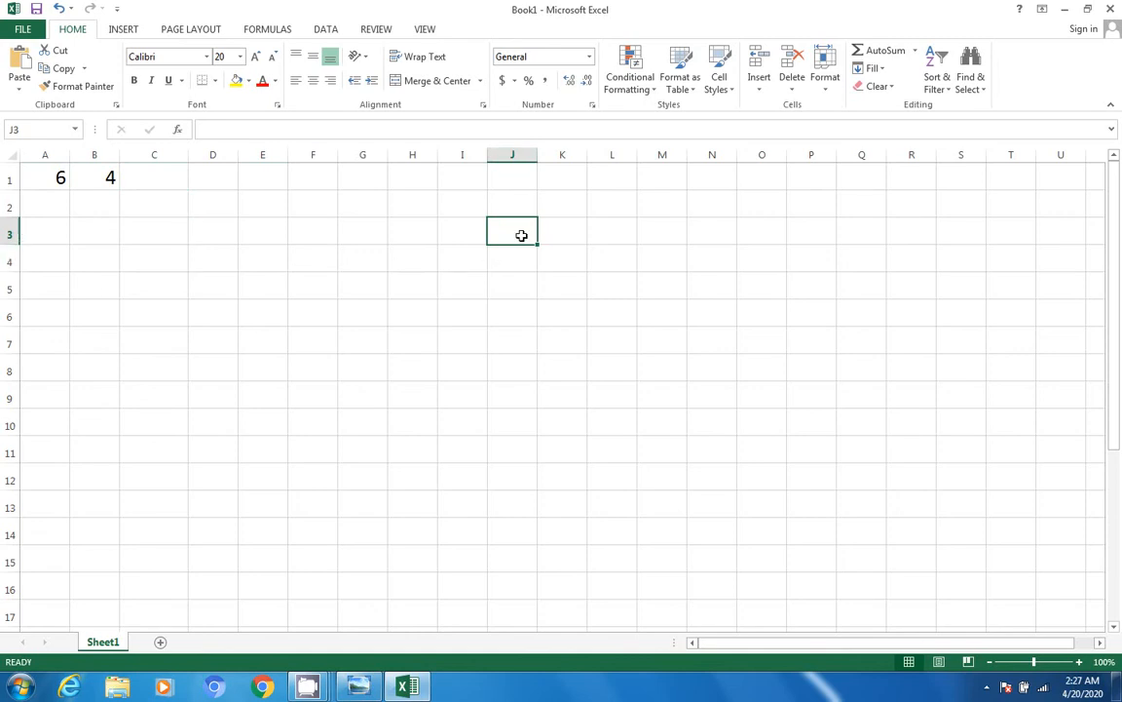
click(211, 129)
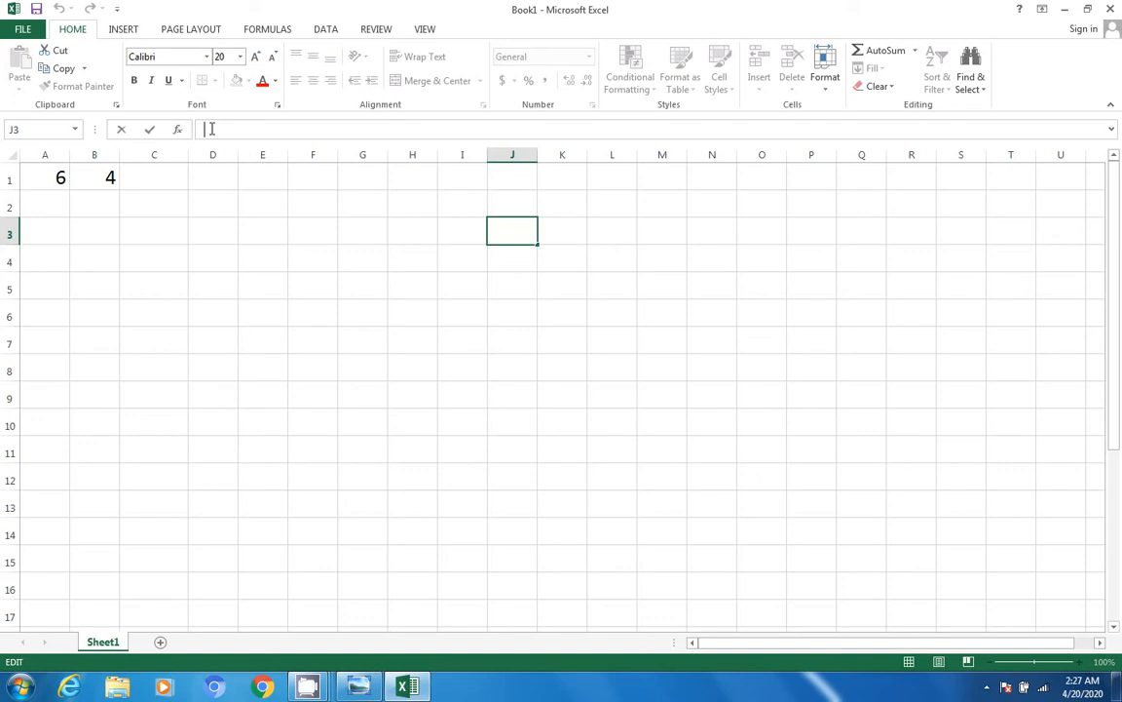
text(=)
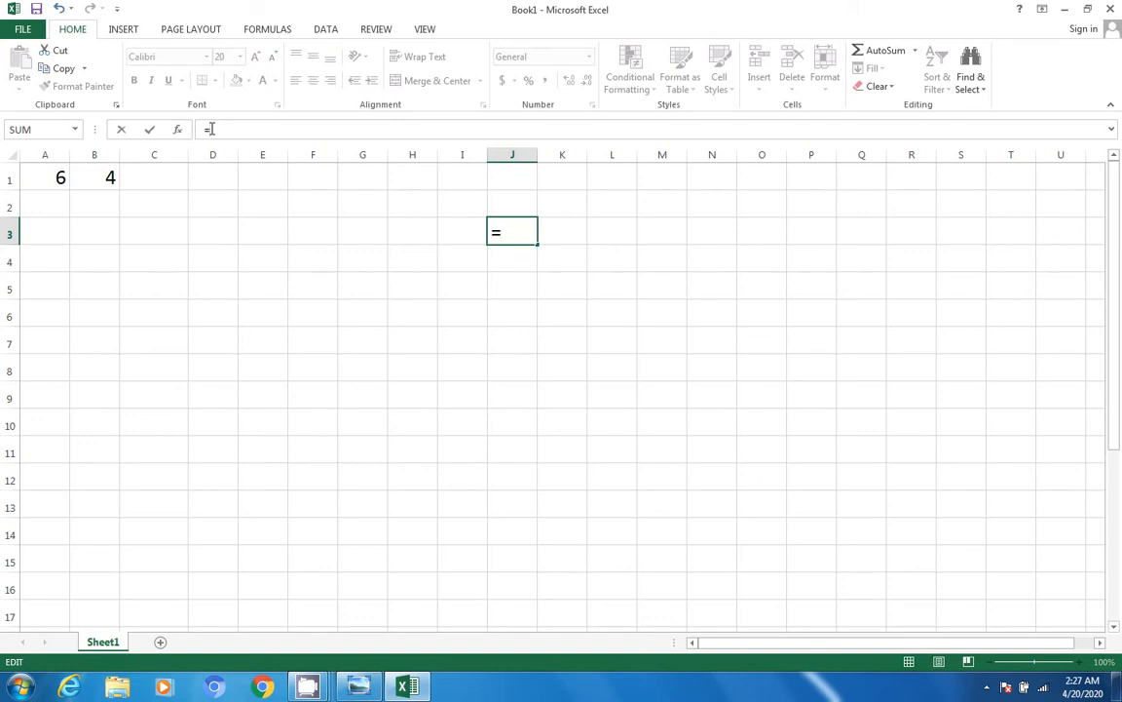
click(62, 178)
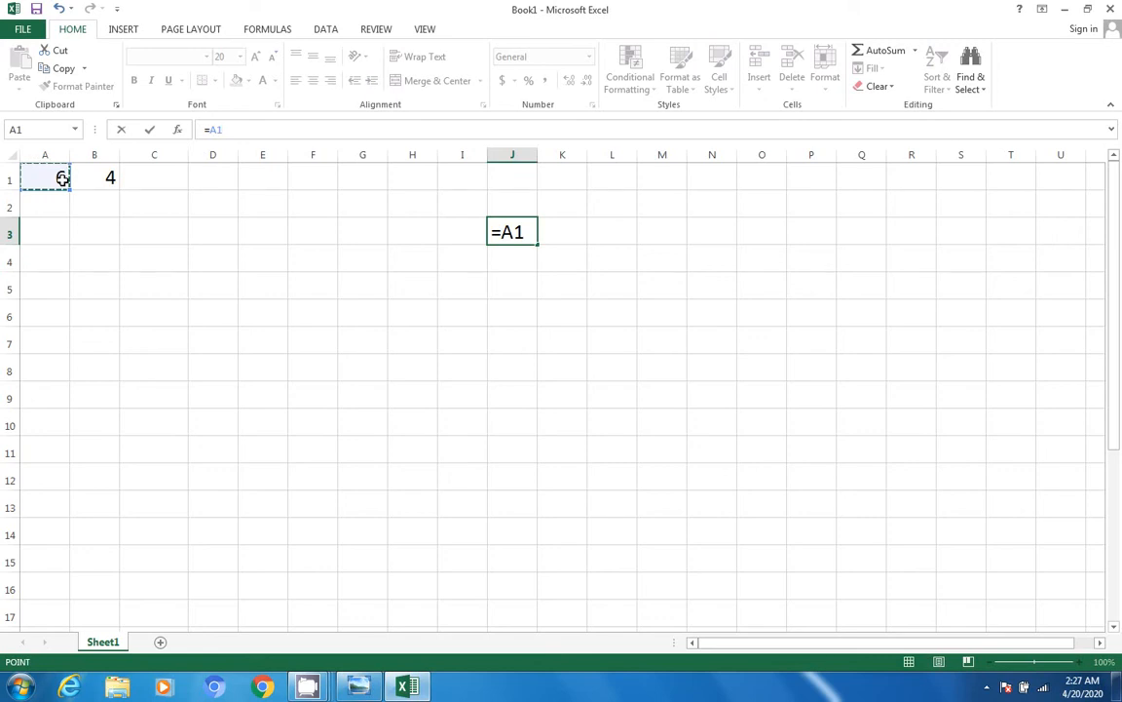
text(+)
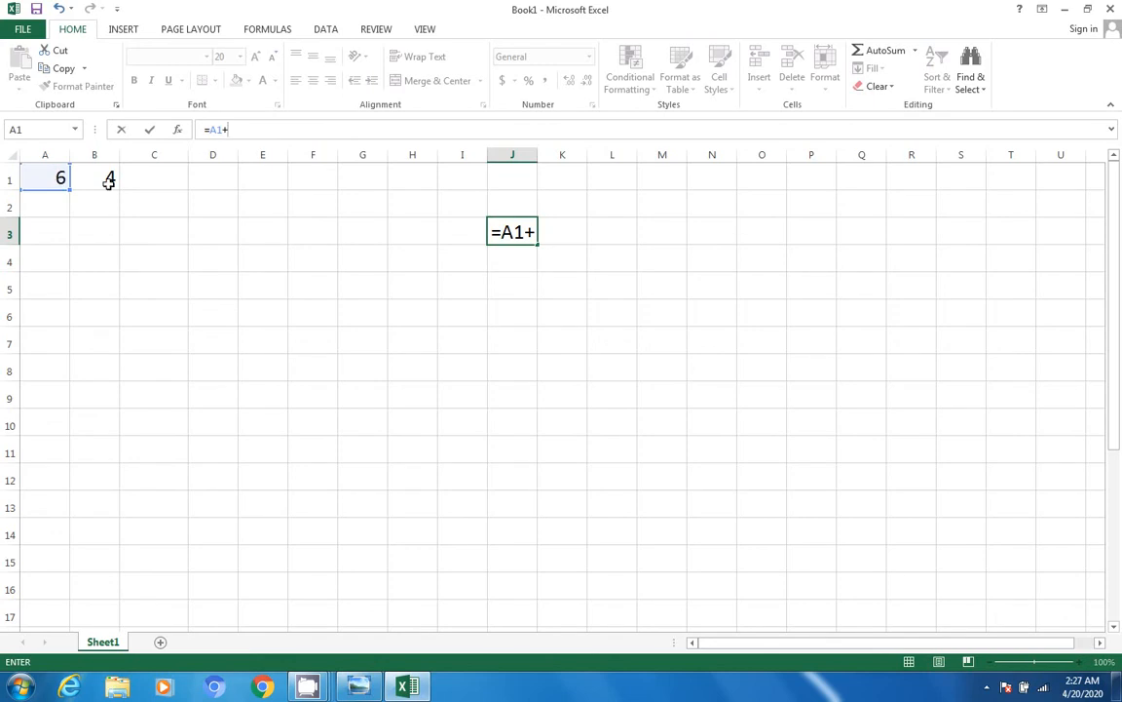
click(105, 177)
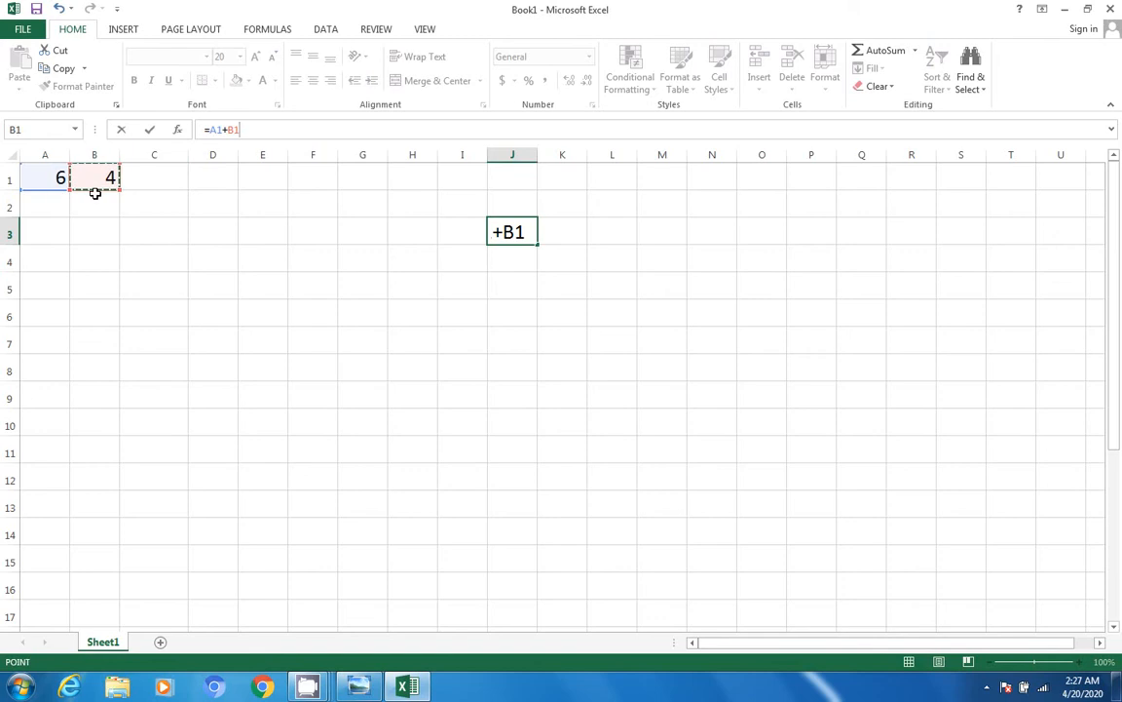
key(Return)
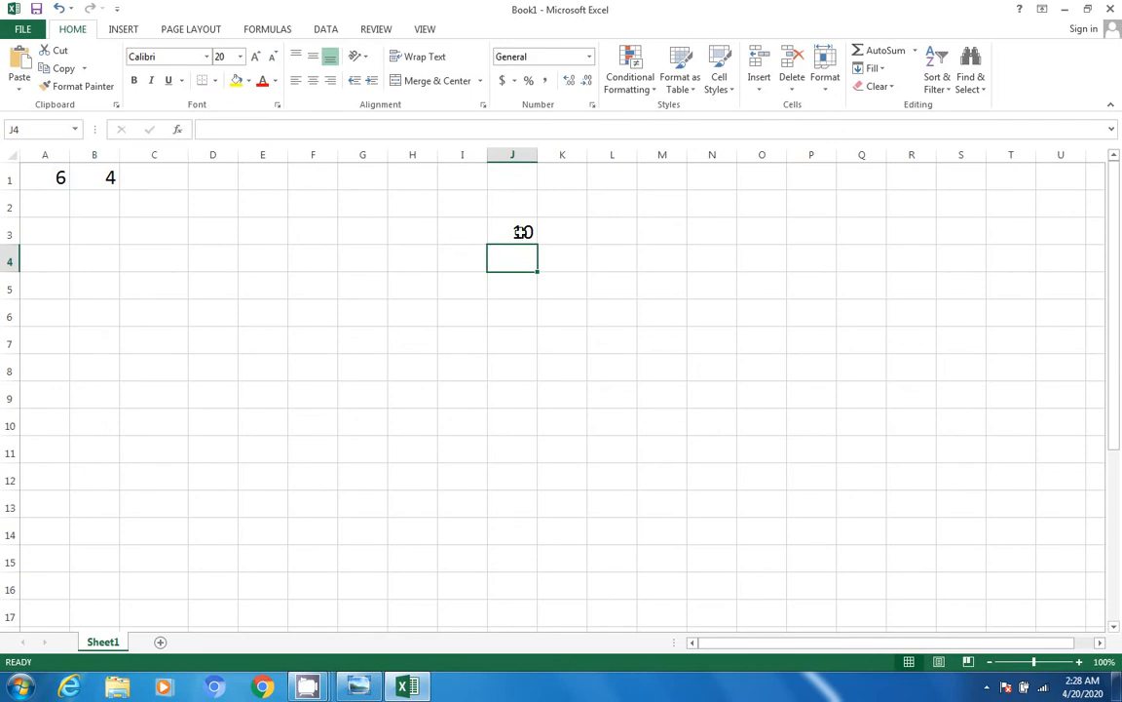
Change the operator in cell J3's formula to subtraction so it reads =A1-B1.
click(523, 232)
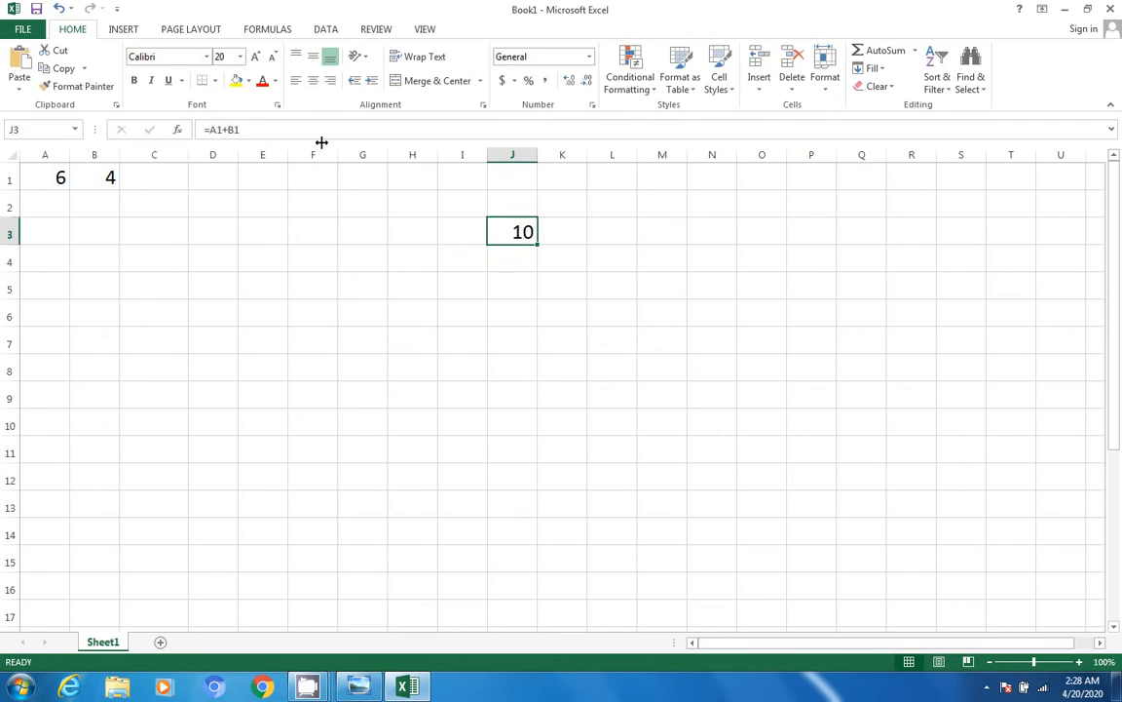
click(227, 129)
key(BackSpace)
text(-)
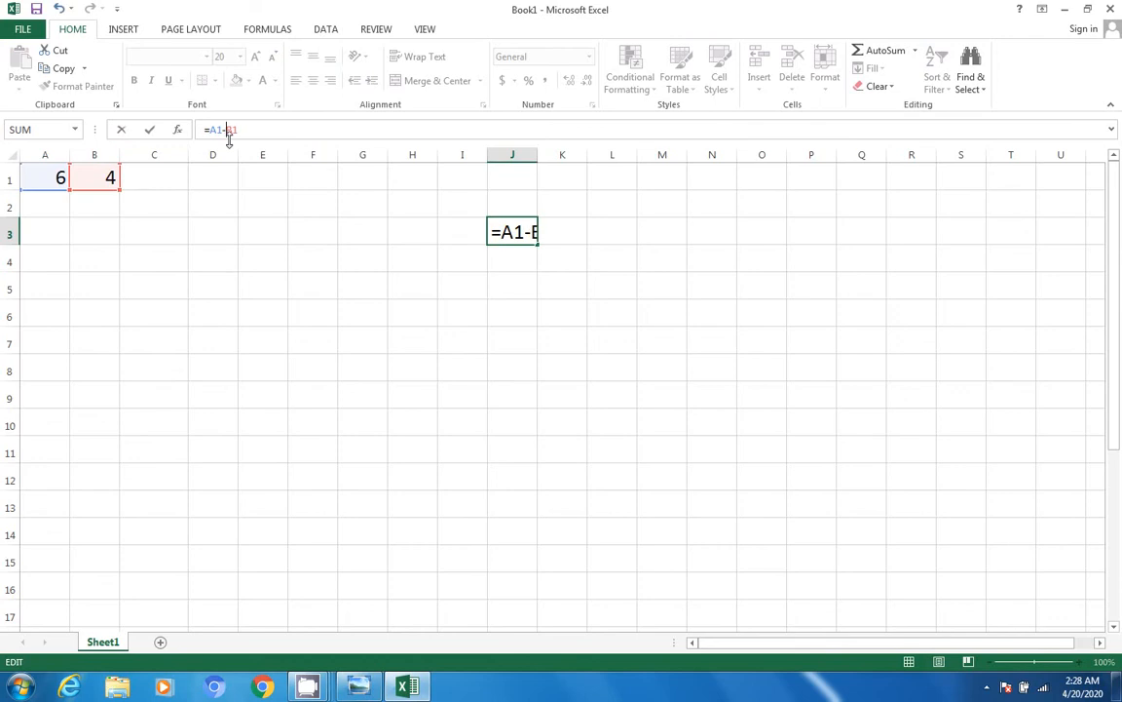
key(Return)
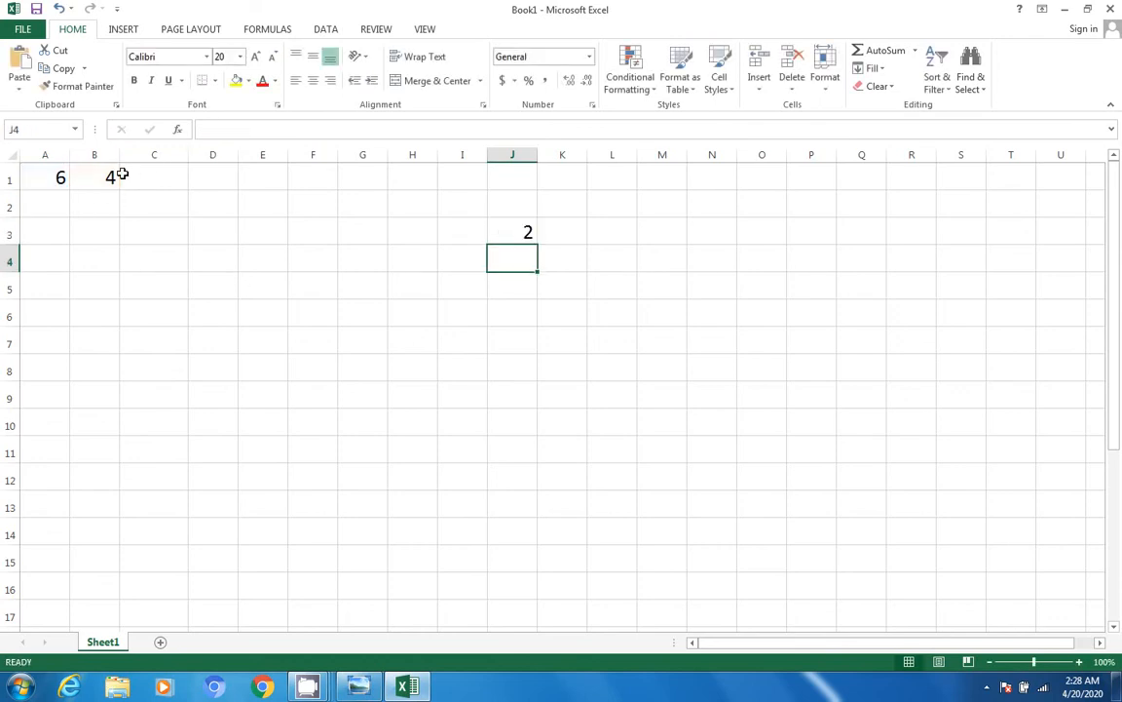
Change the operator in cell J3's formula to multiplication so it reads =A1*B1.
click(514, 232)
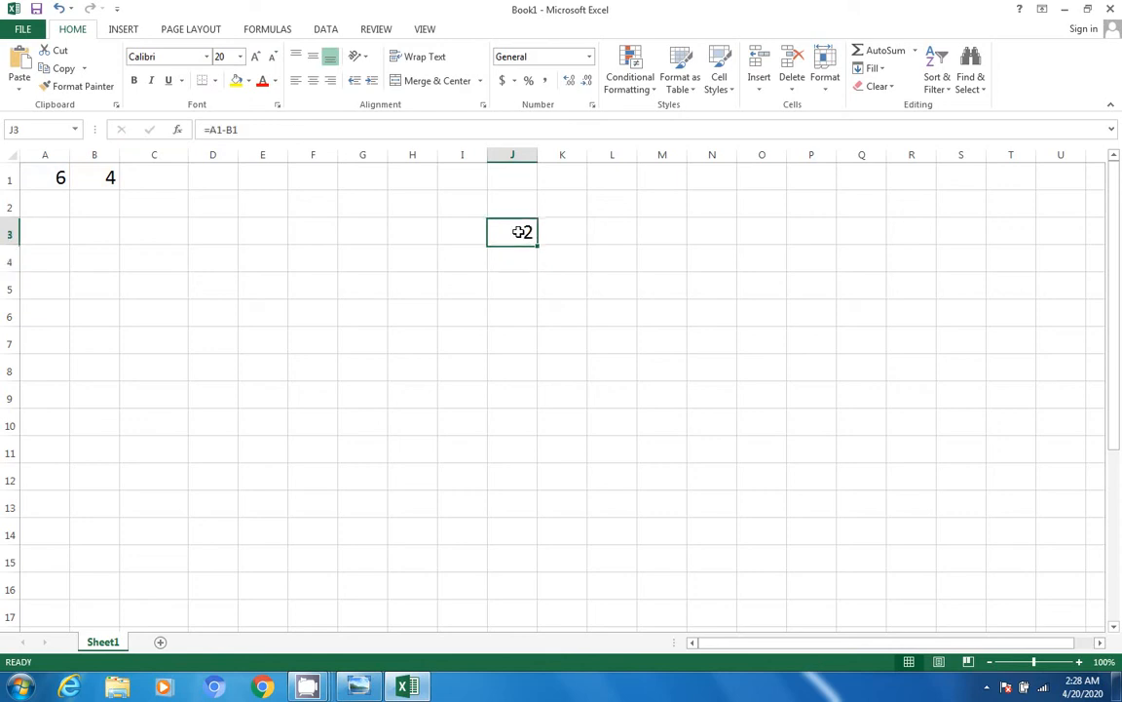
click(230, 130)
key(BackSpace)
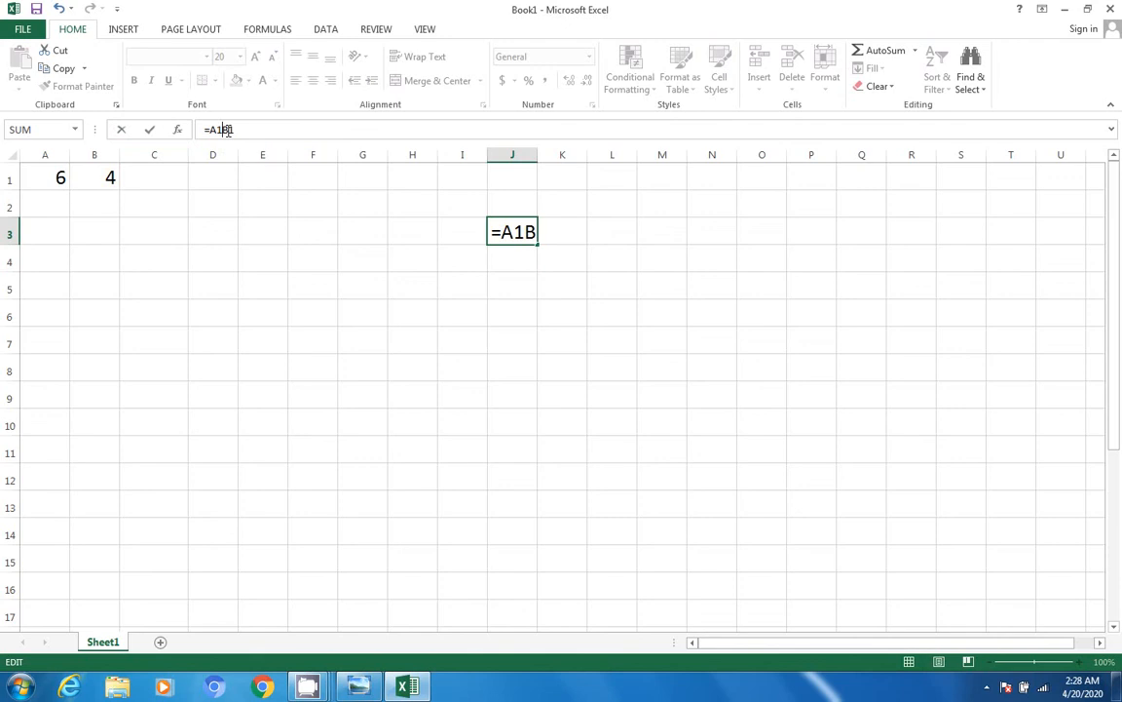
text(*)
key(Return)
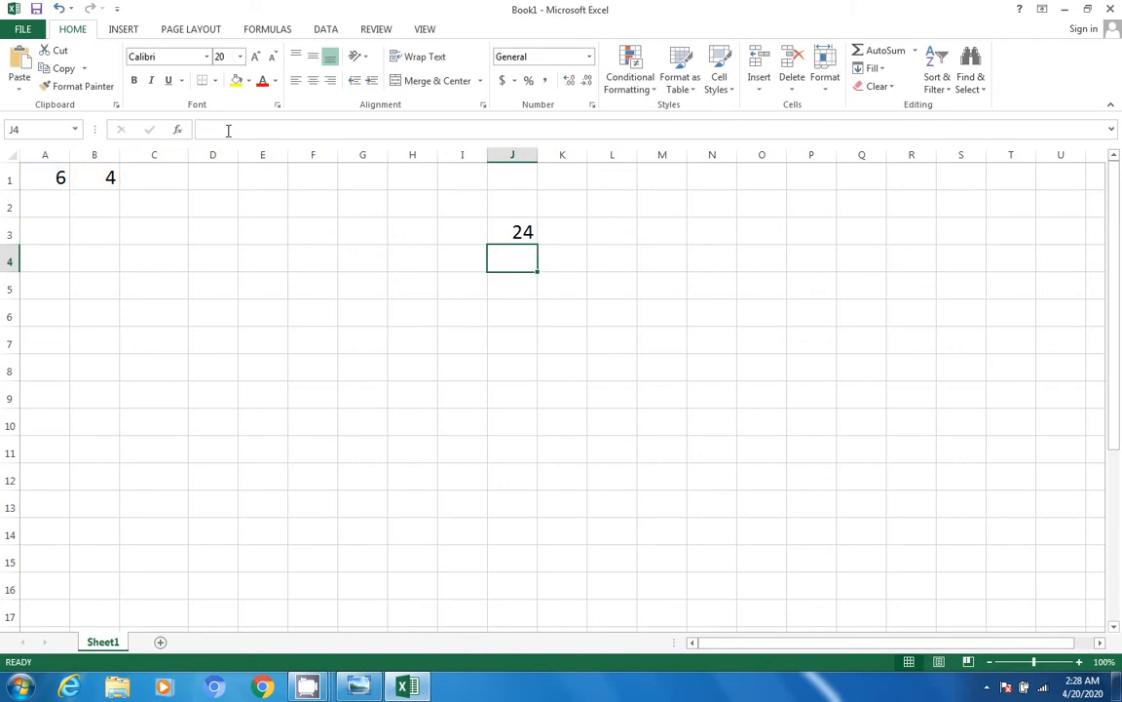
Change the operator in cell J3's formula to division so it reads =A1/B1.
click(516, 232)
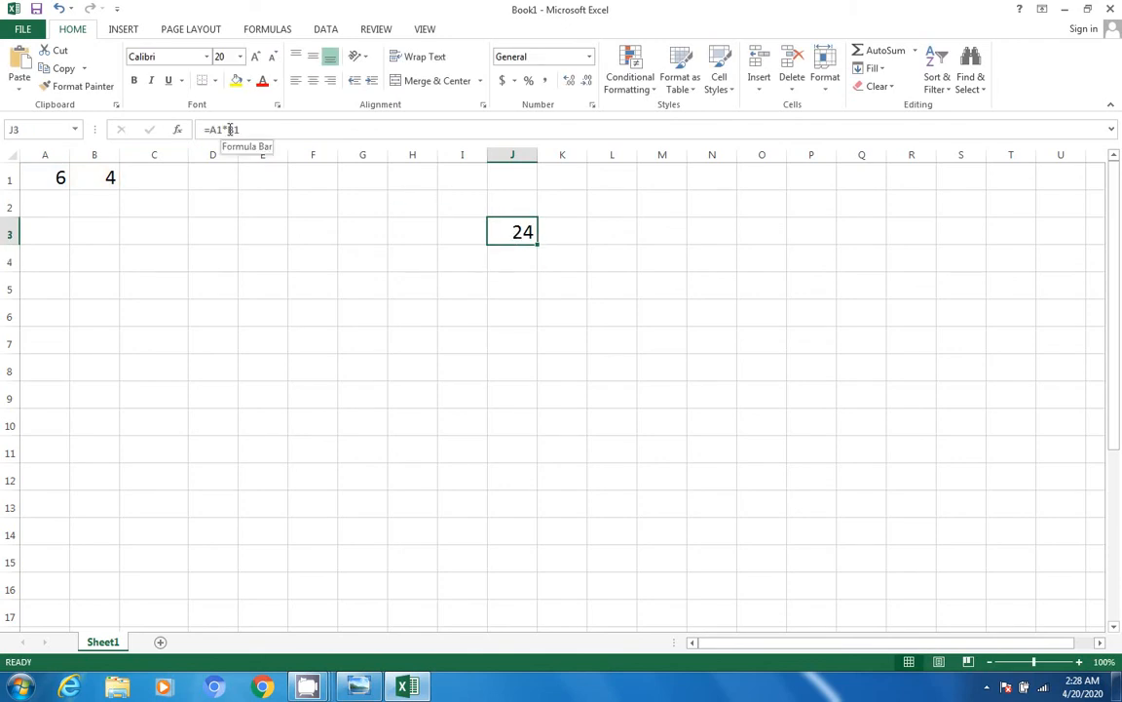
click(229, 129)
key(BackSpace)
text(/)
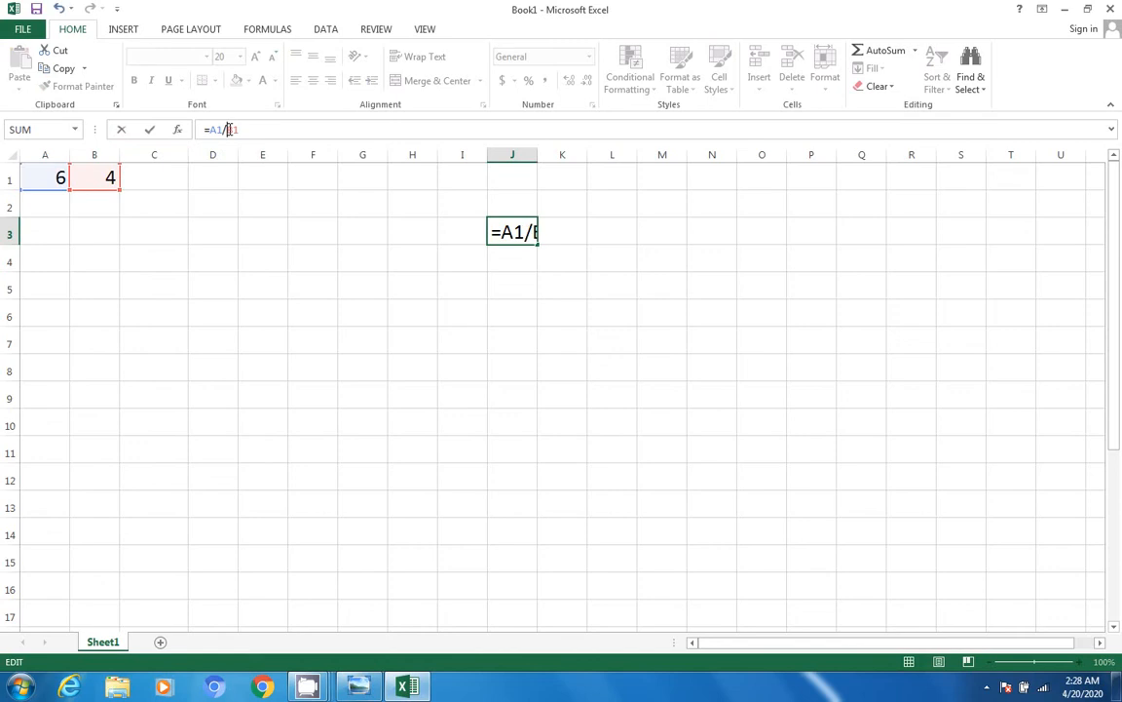
key(Return)
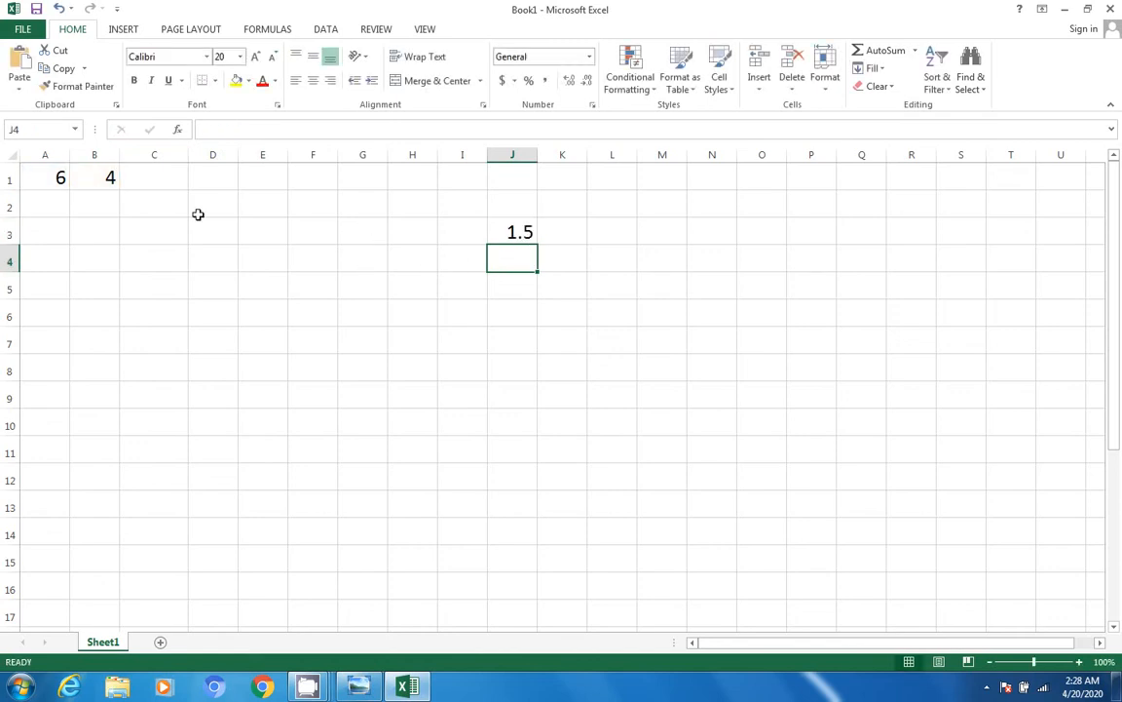
Clear the division formula from cell J3.
click(98, 176)
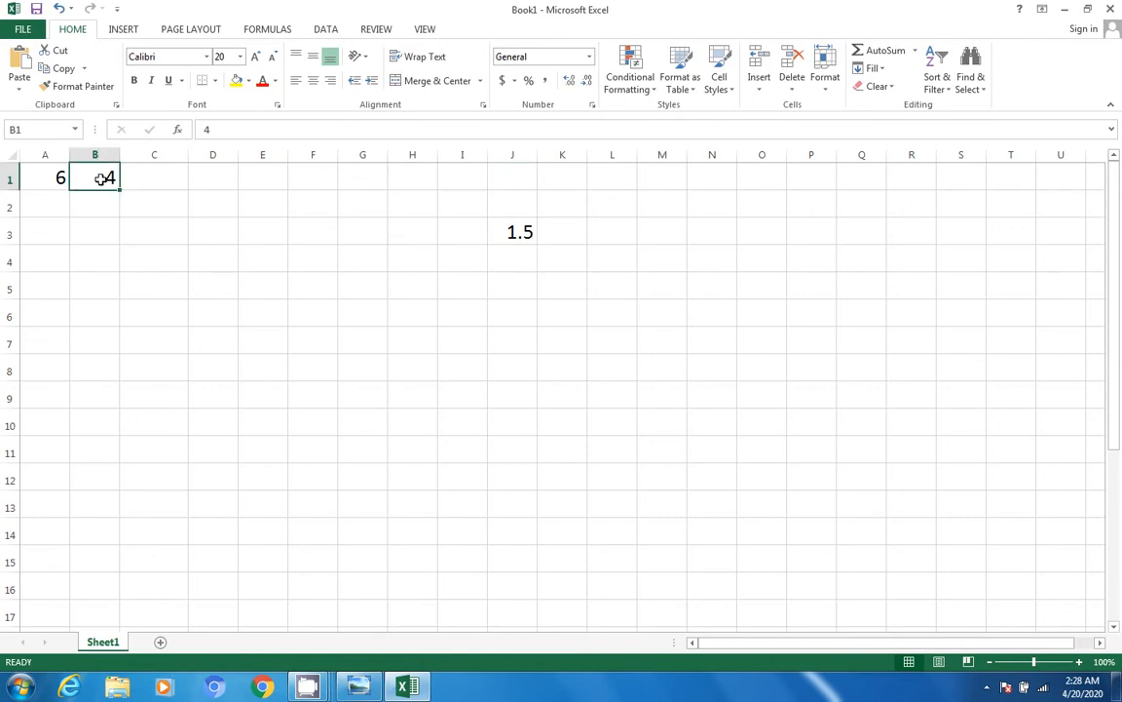
click(526, 232)
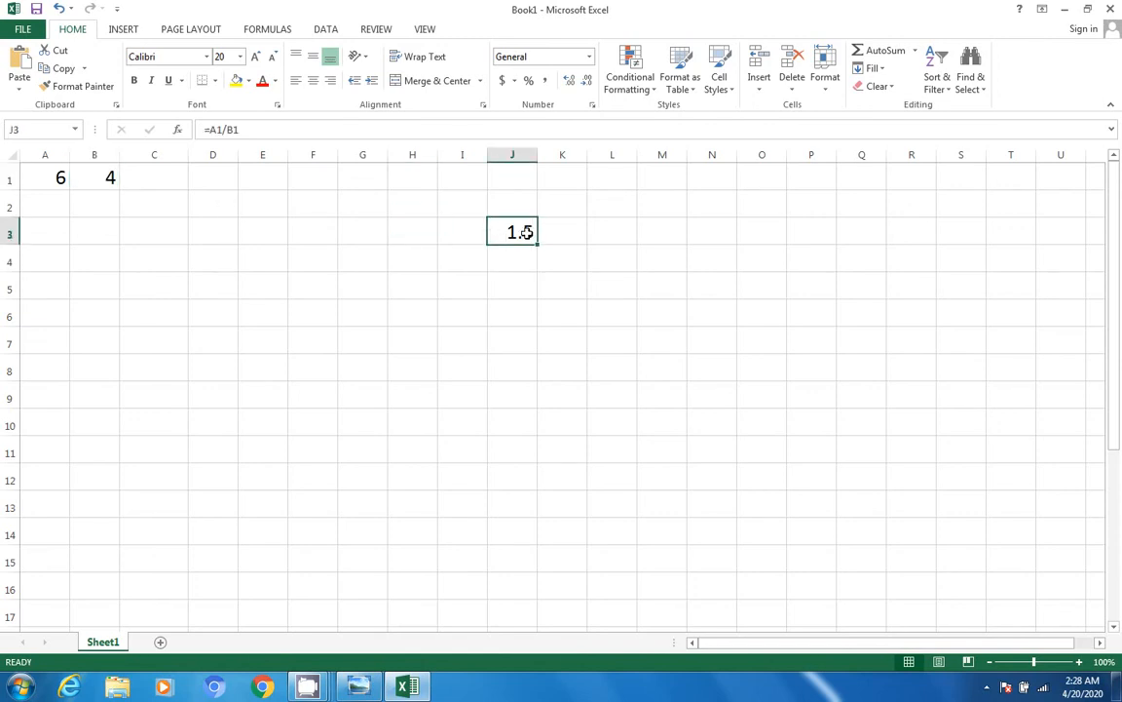
key(Delete)
Delete the numbers from cells A1 and B1.
click(94, 174)
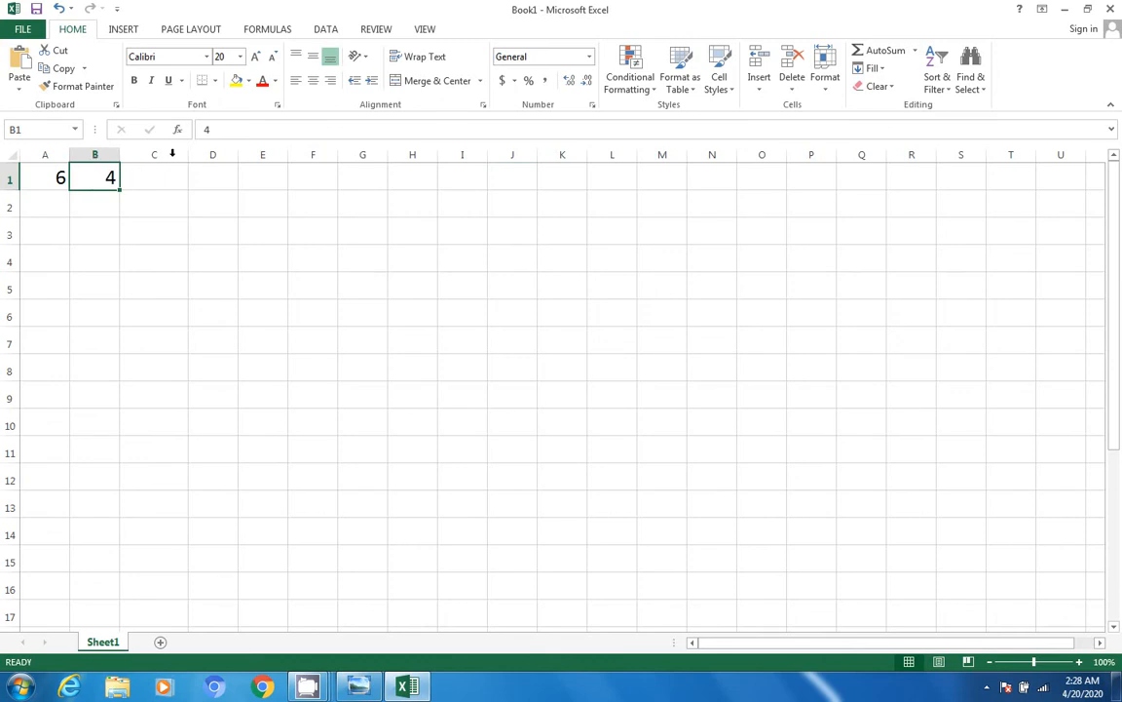
click(158, 182)
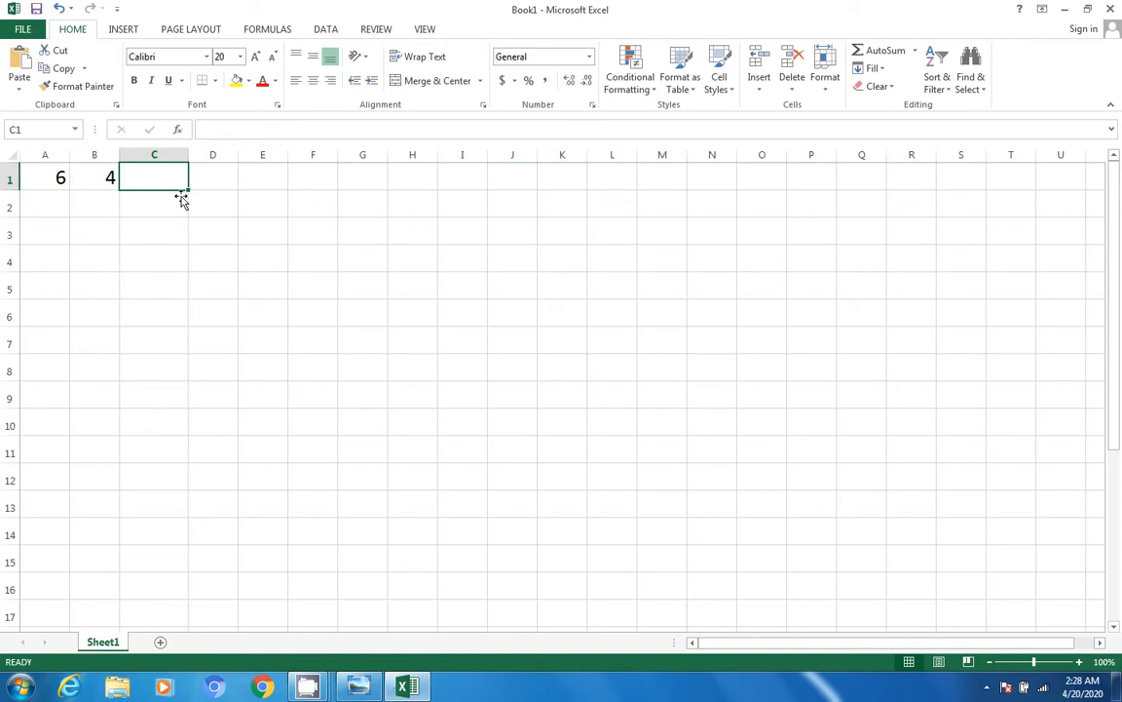
drag(60, 179, 105, 176)
key(Delete)
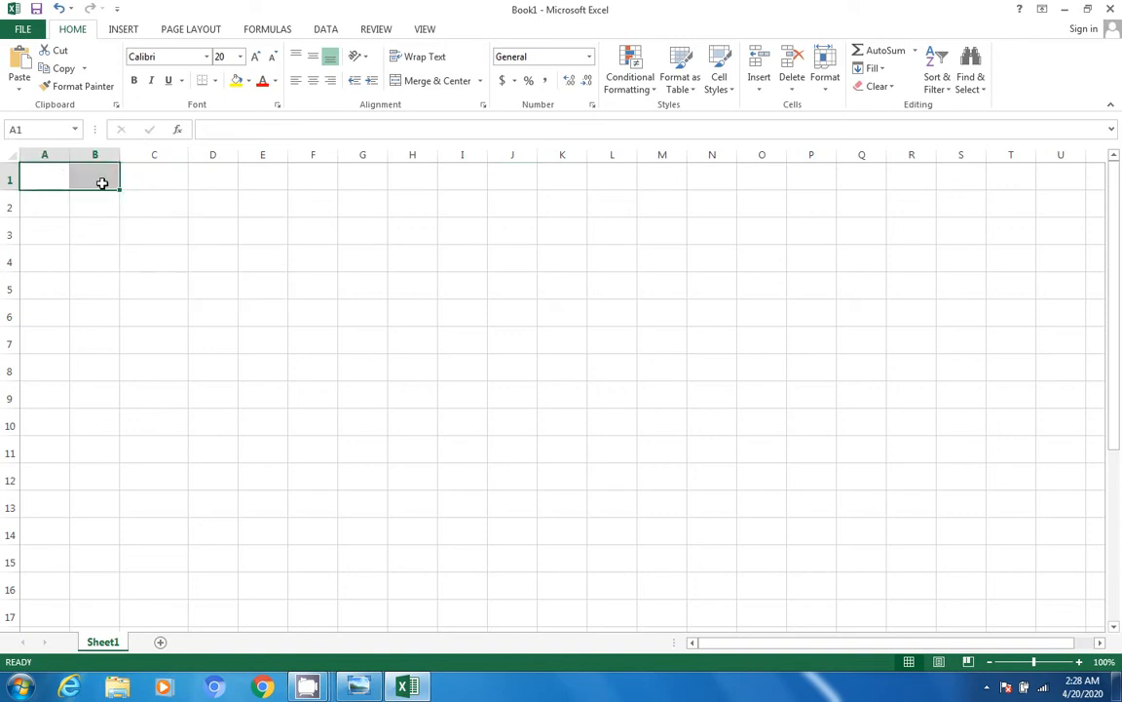
Enter 3 in cell G3 and square it with the formula =G3^2 in cell H3.
click(368, 233)
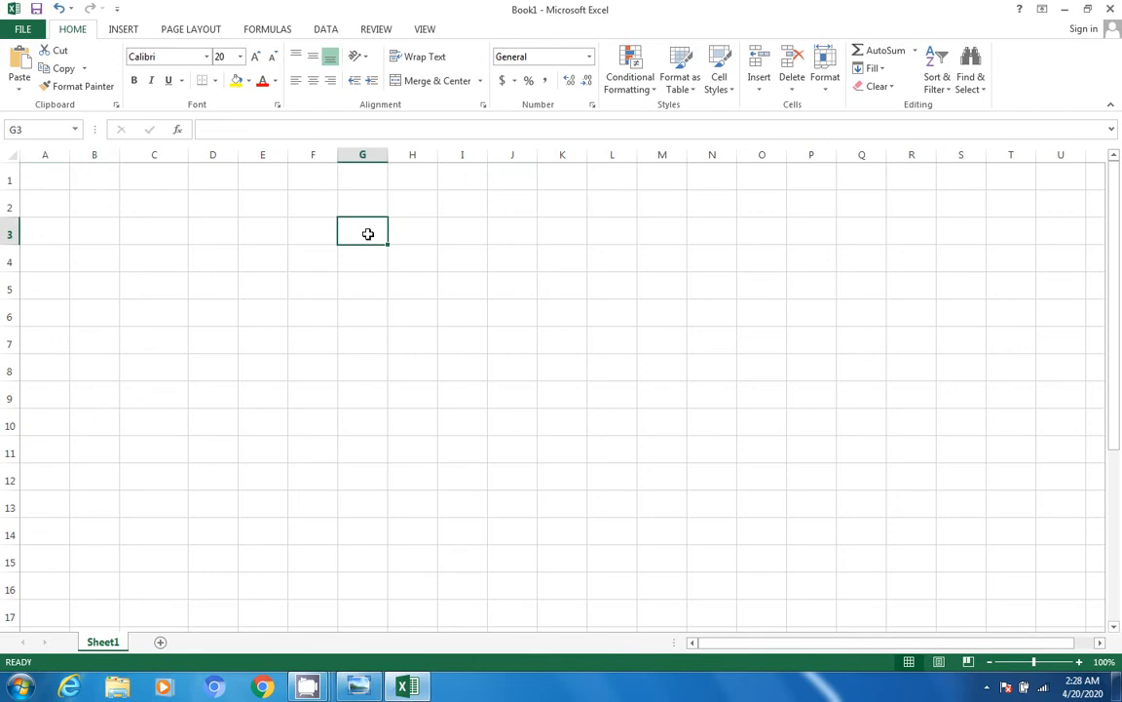
text(3)
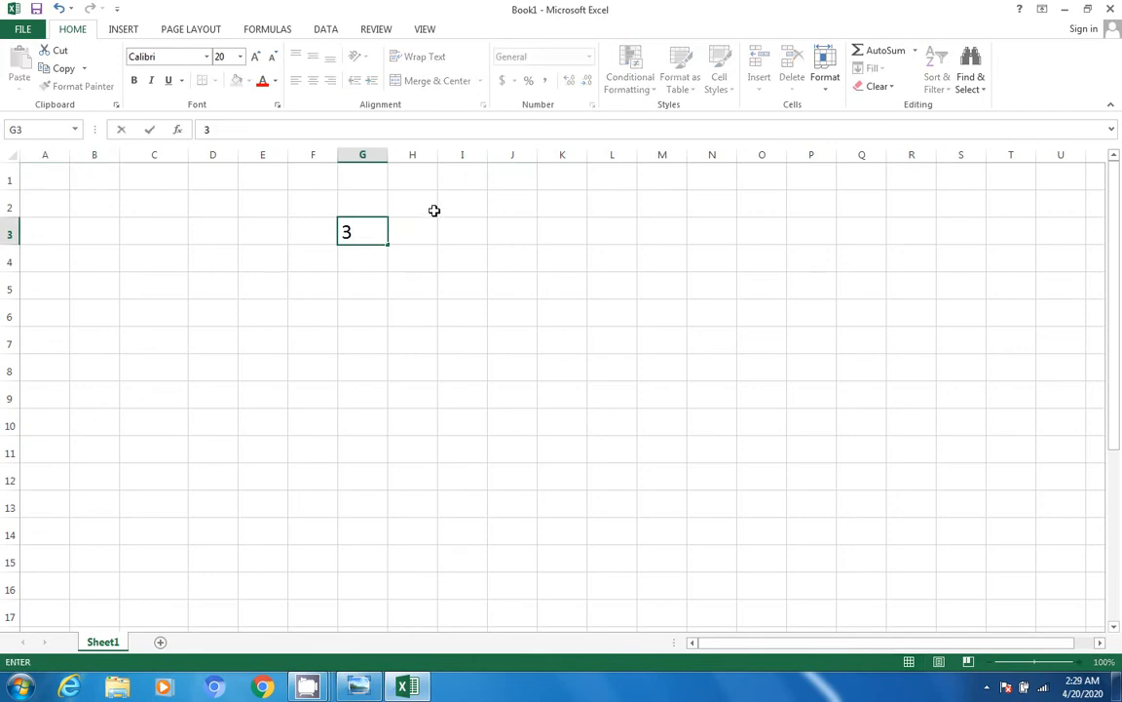
click(416, 230)
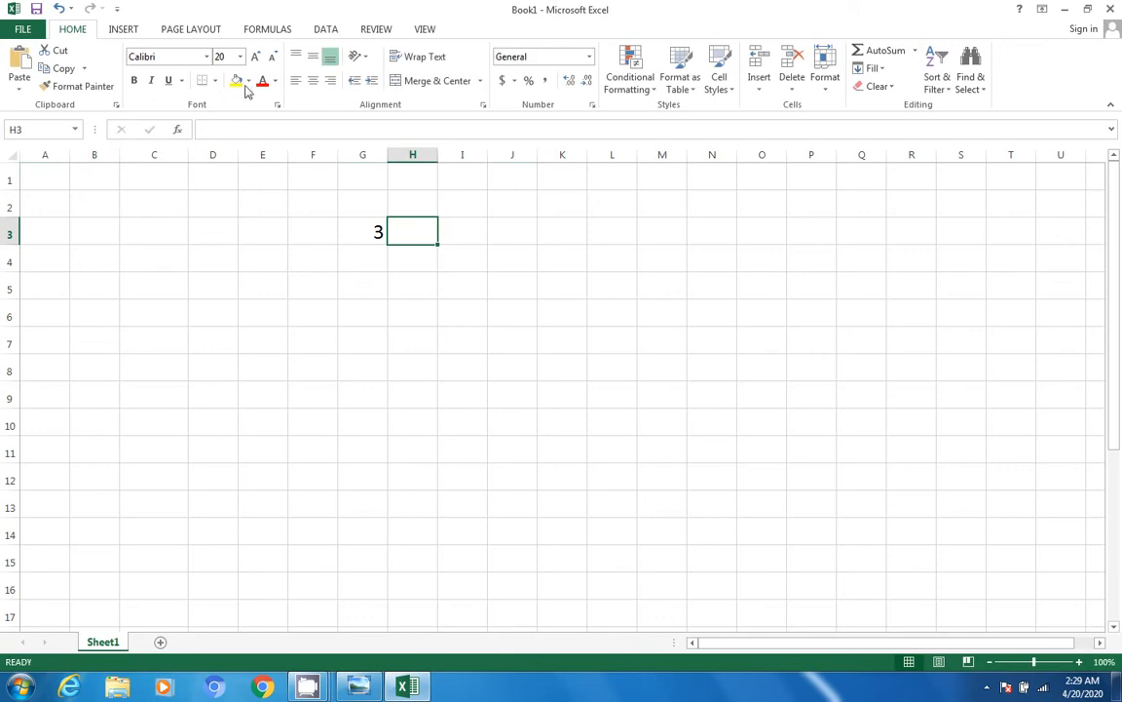
click(218, 131)
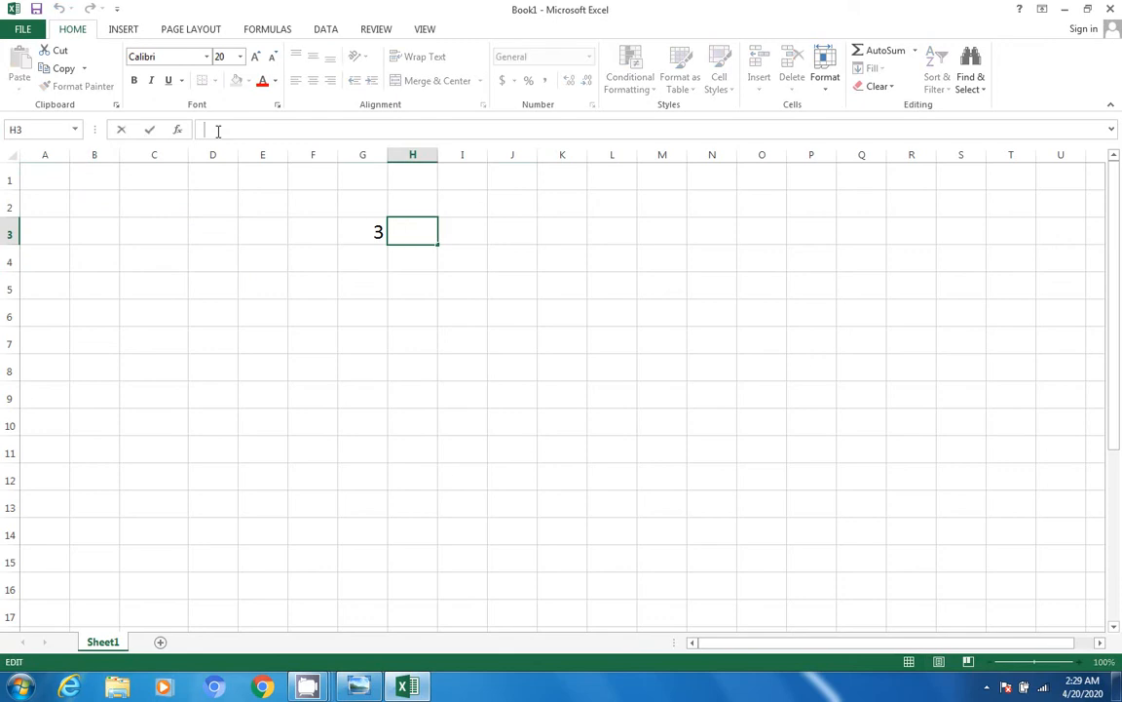
text(=)
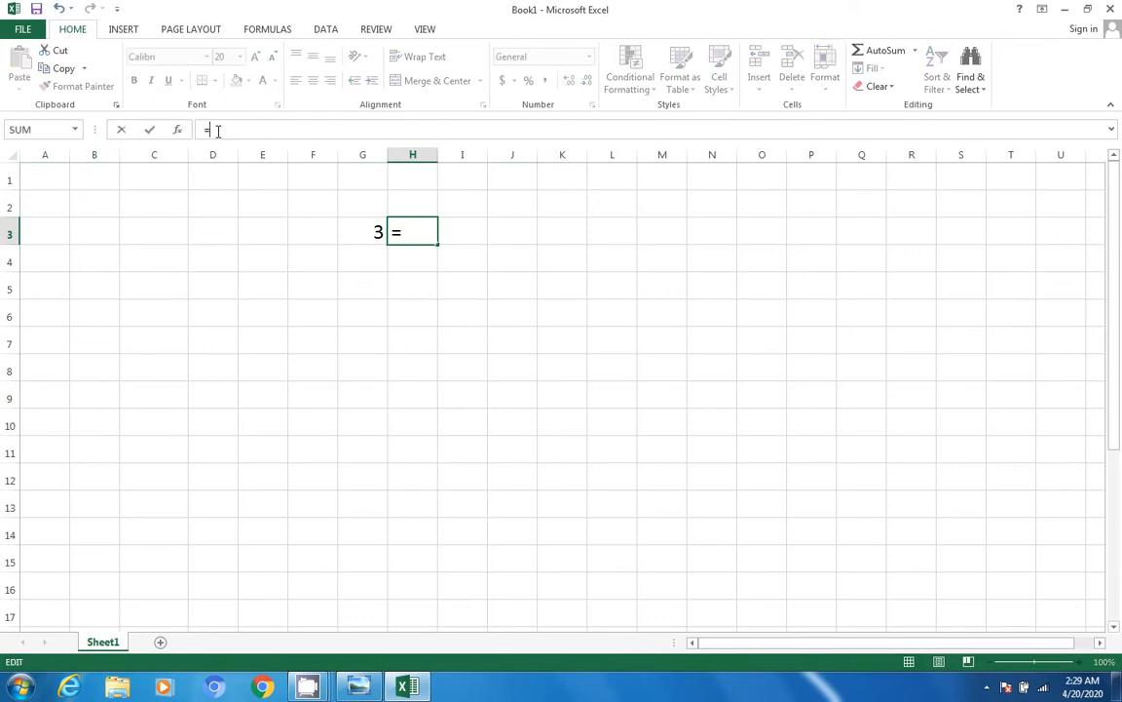
click(366, 231)
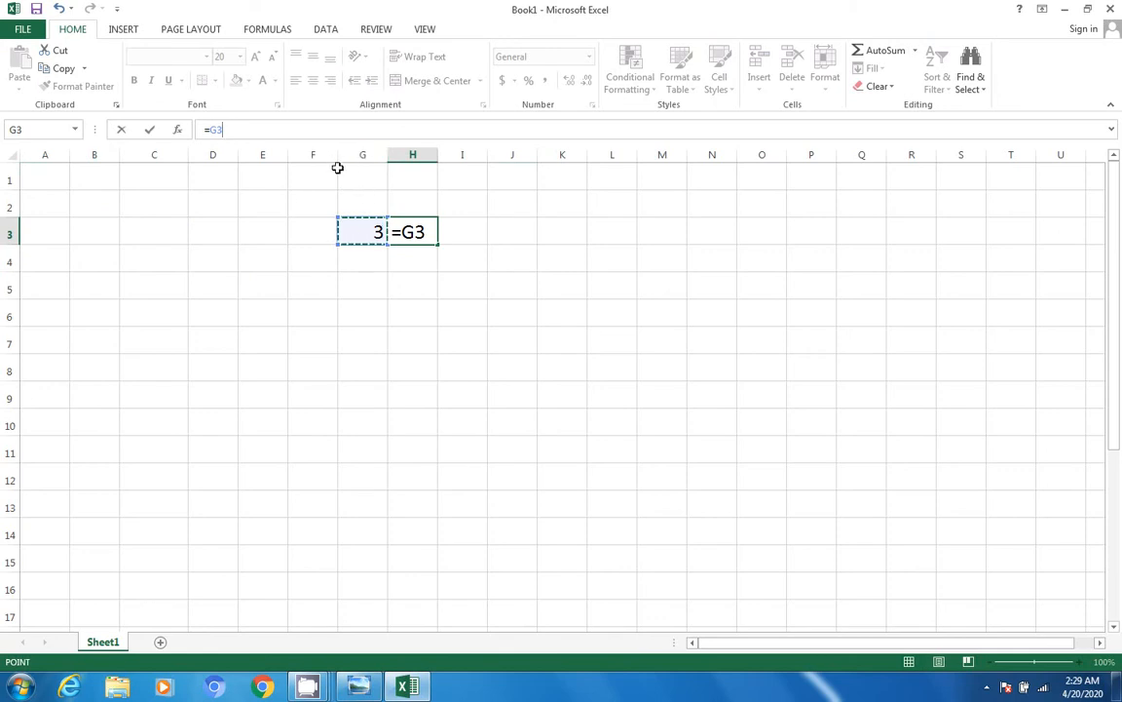
text(^2)
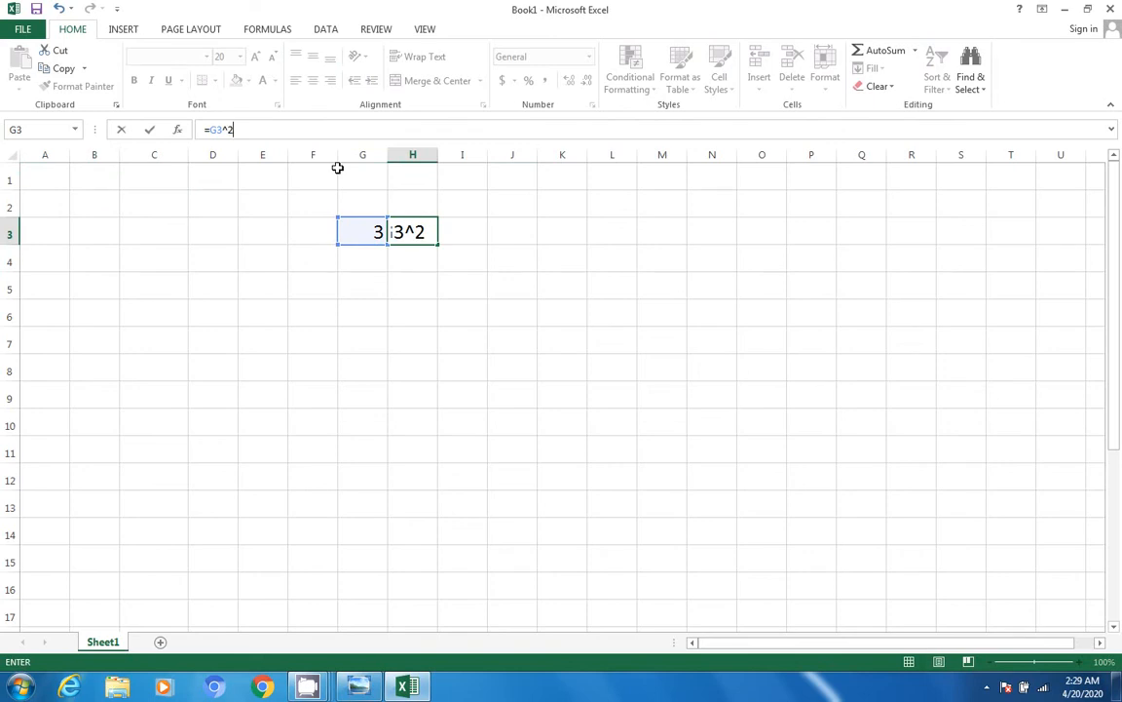
key(Return)
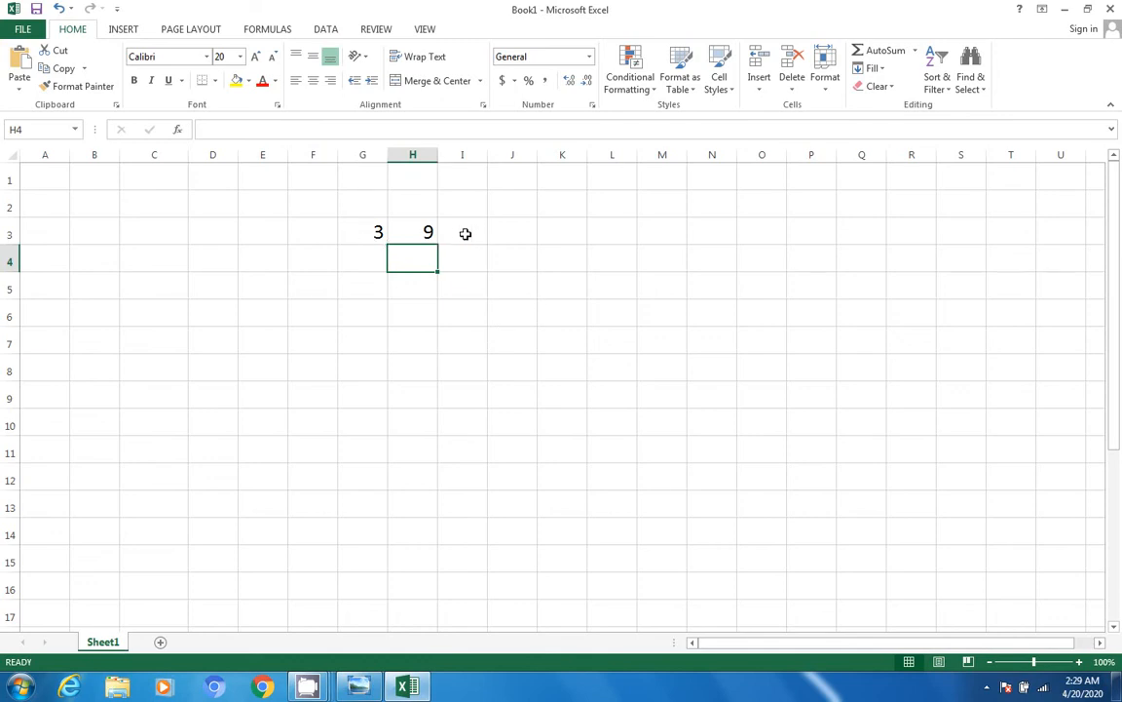
Extend row 3 by entering 7 in cell I3, 8 in cell J3 and 8 in cell K3.
click(361, 231)
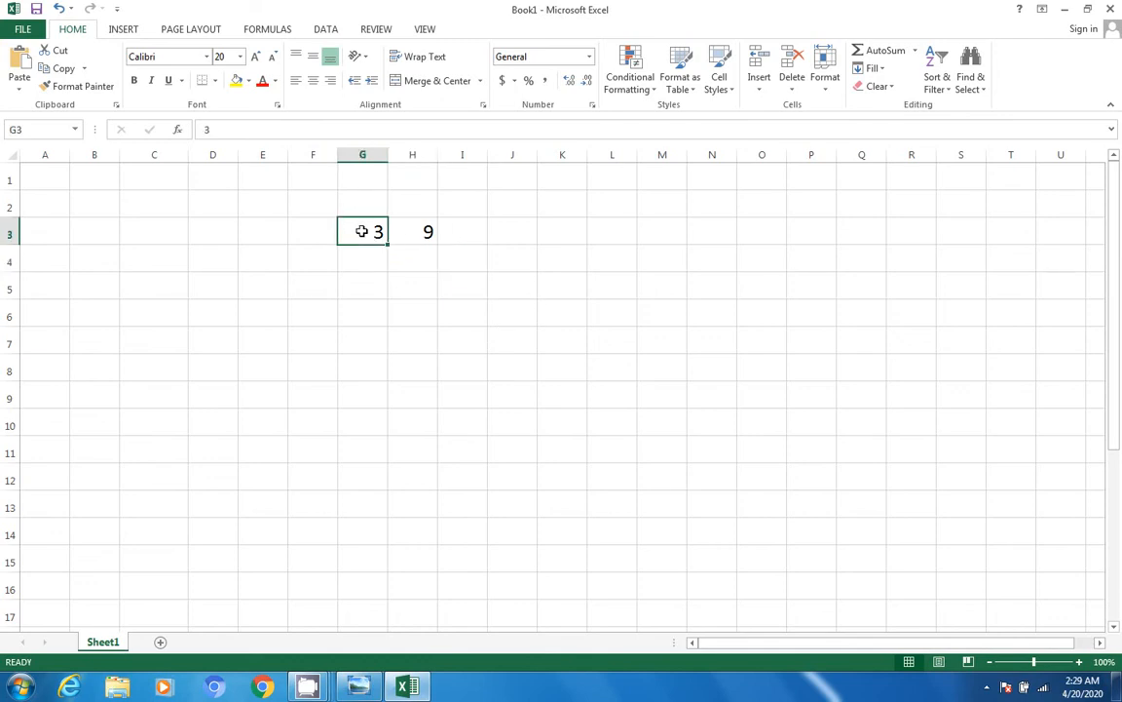
click(406, 234)
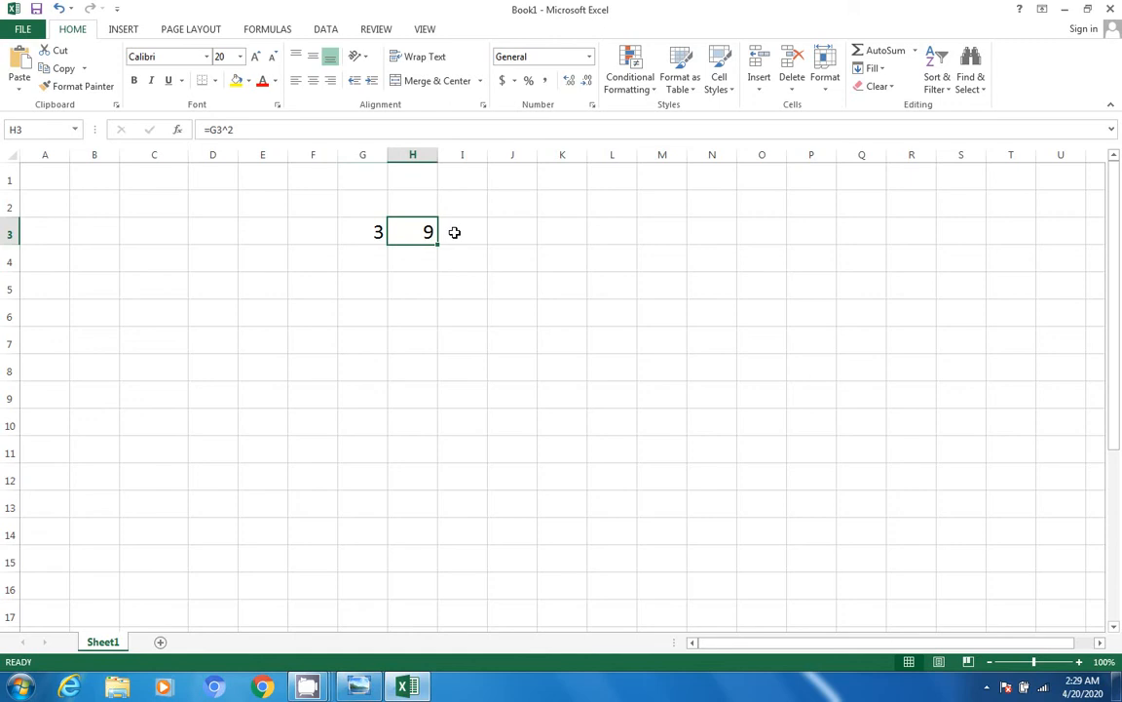
click(454, 232)
text(7)
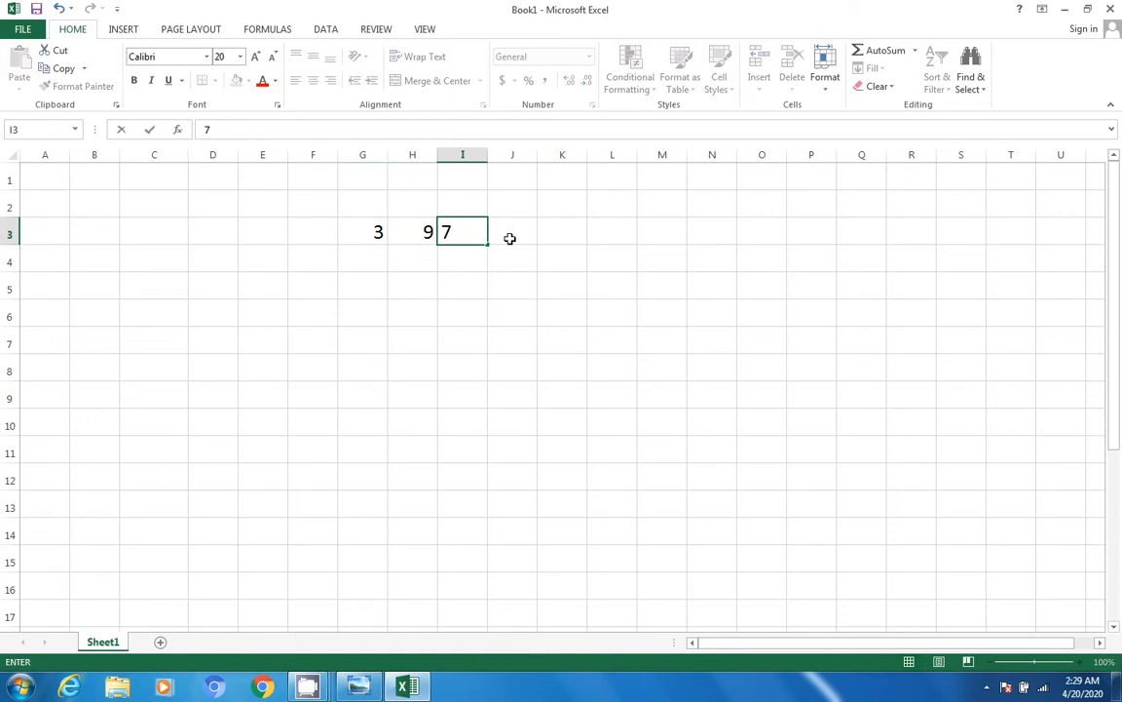
click(509, 237)
text(8)
click(571, 241)
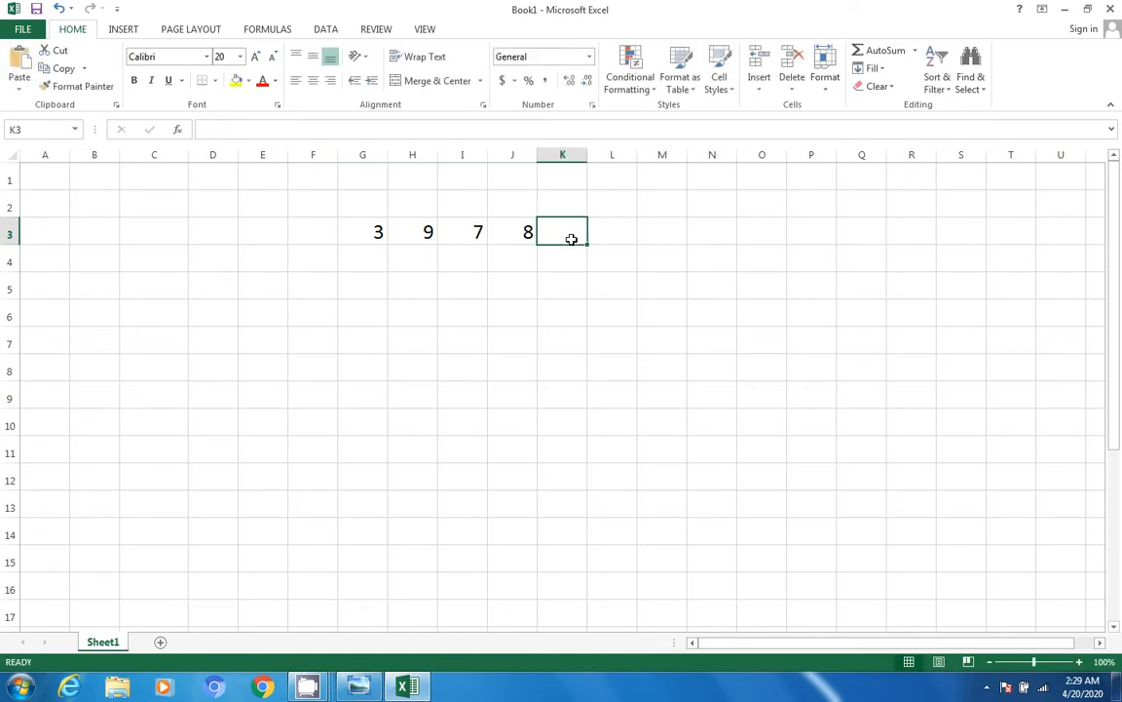
text(8)
click(615, 233)
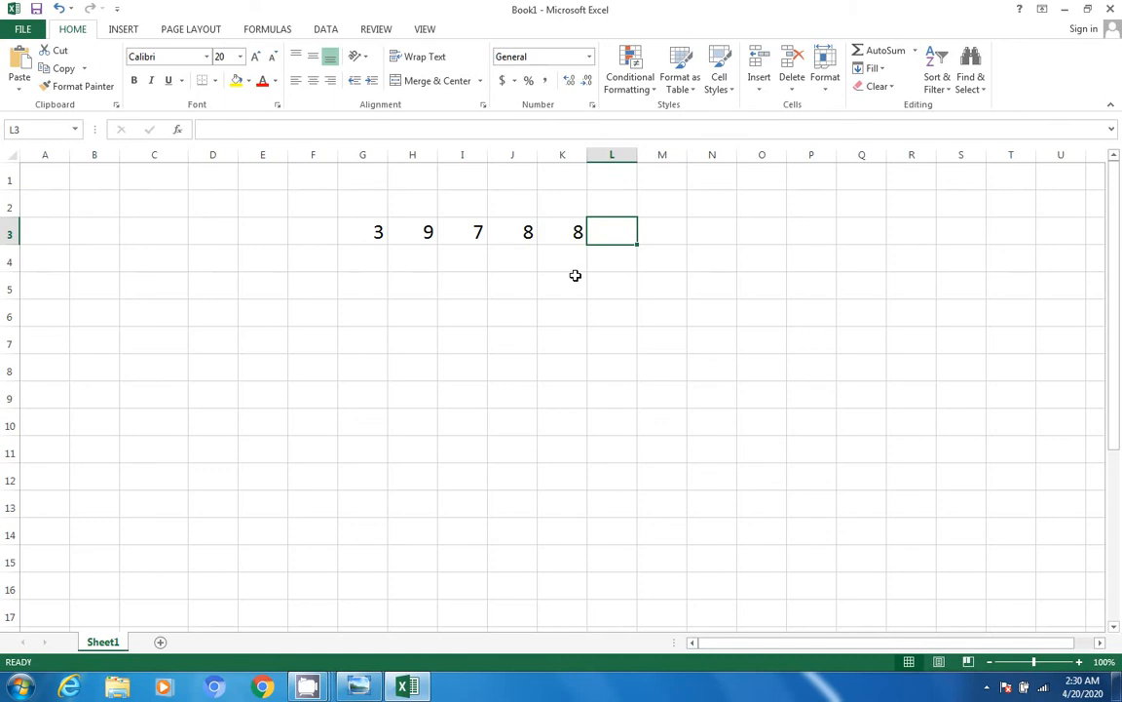
click(448, 282)
click(357, 230)
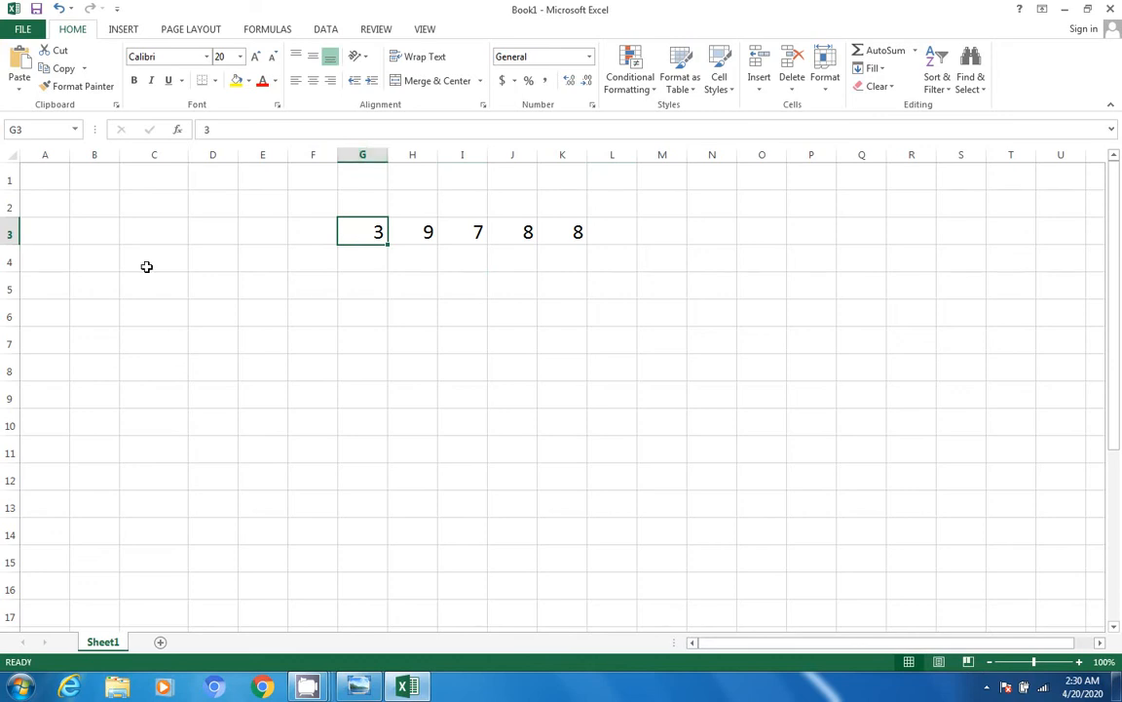
click(238, 130)
key(BackSpace)
text(=)
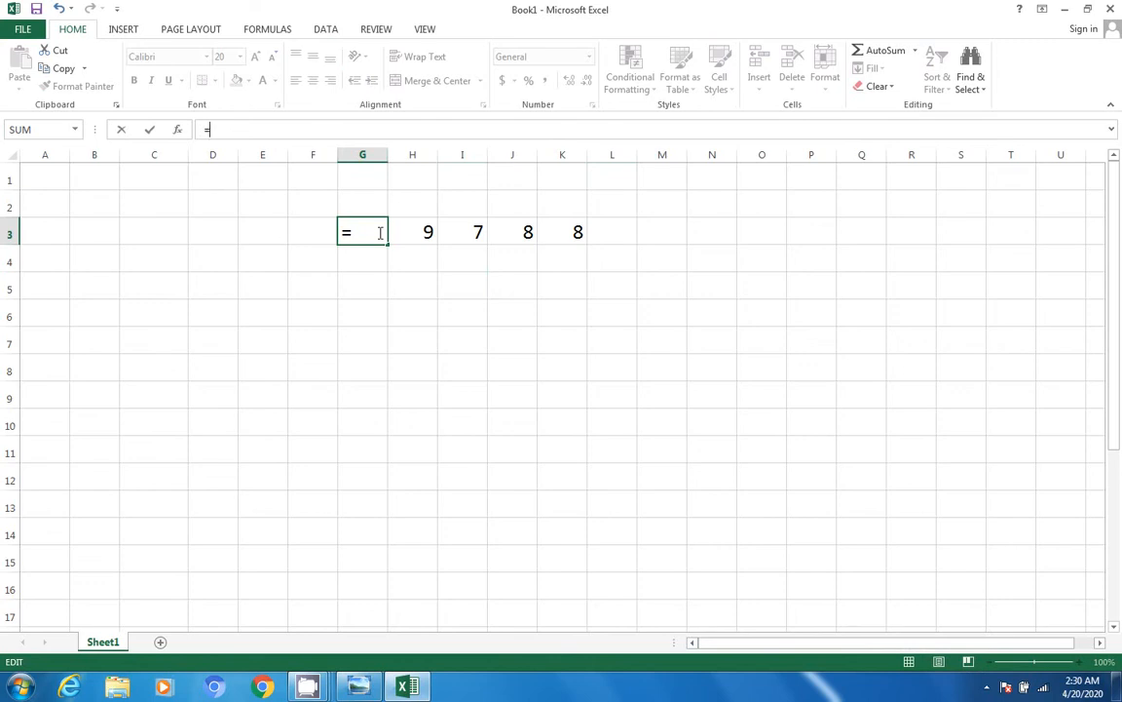
click(389, 291)
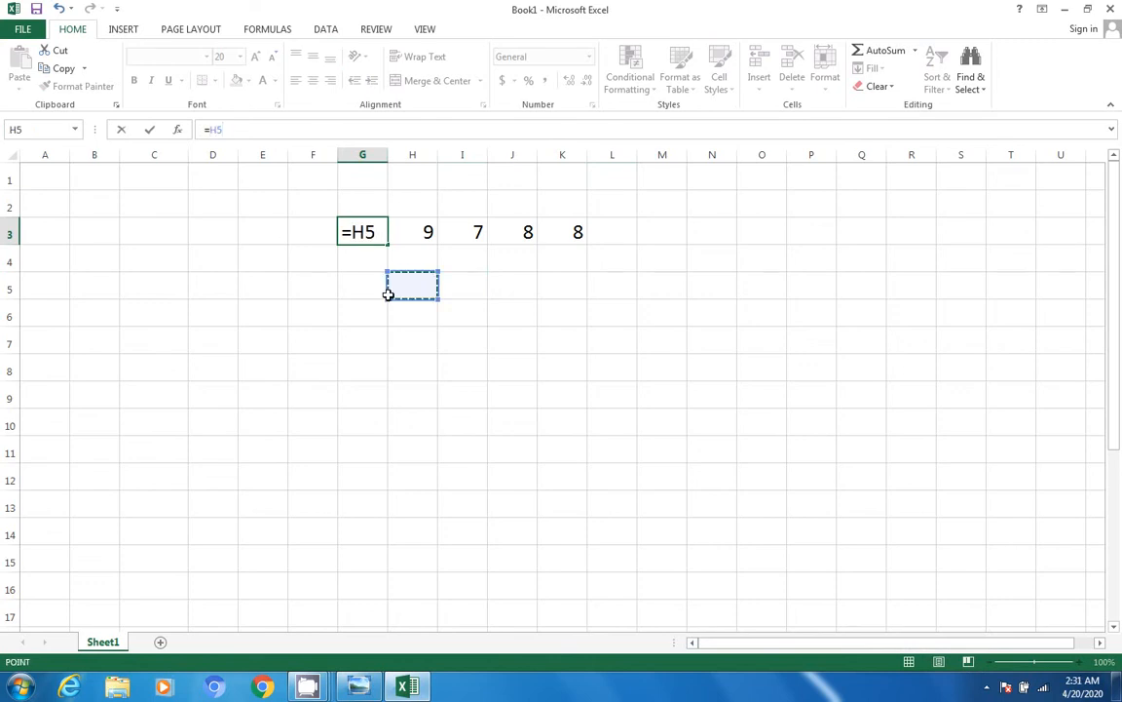
click(367, 232)
text(`)
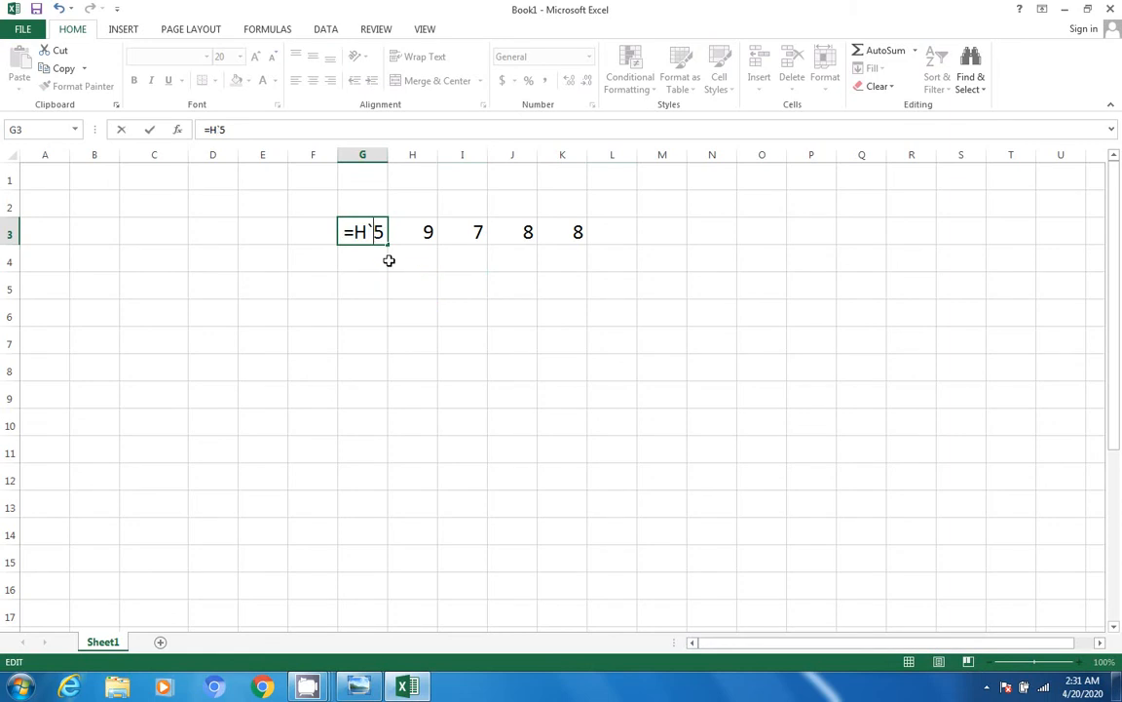
key(Return)
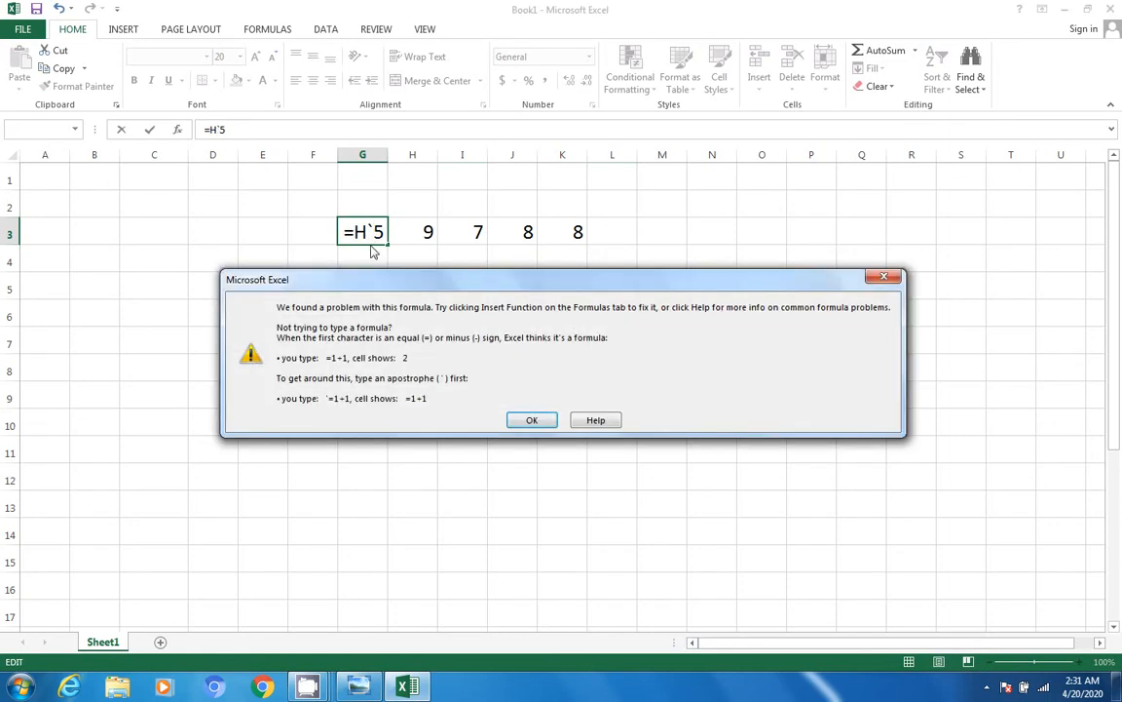
click(532, 421)
click(364, 208)
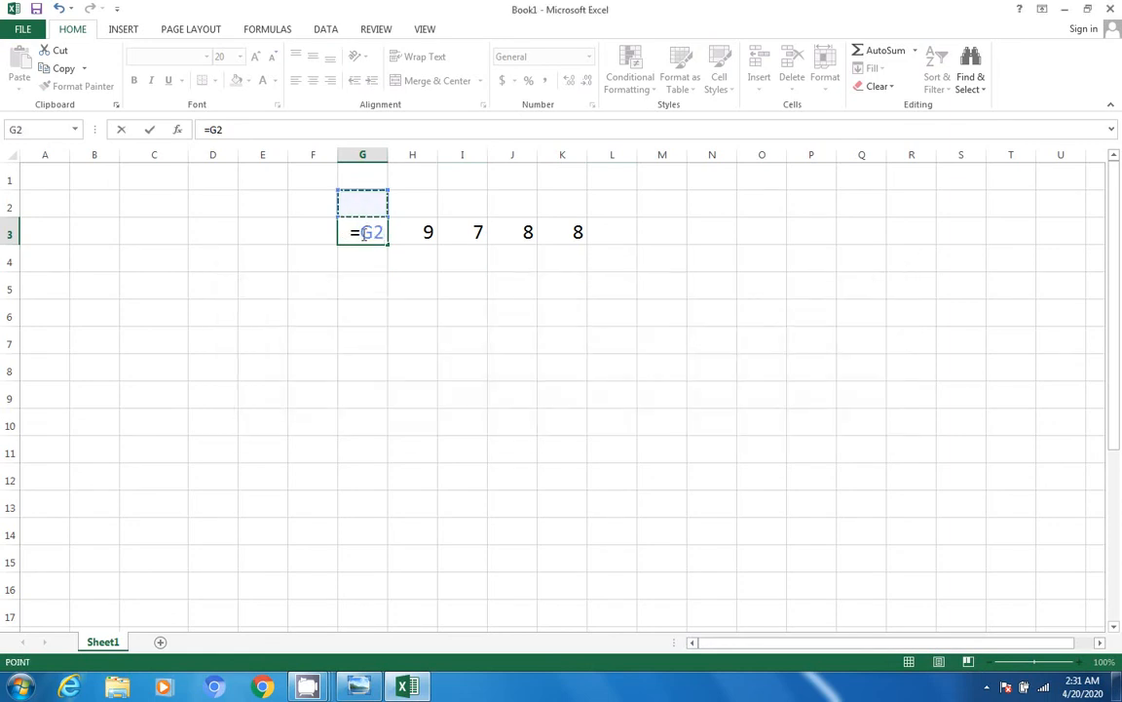
key(Escape)
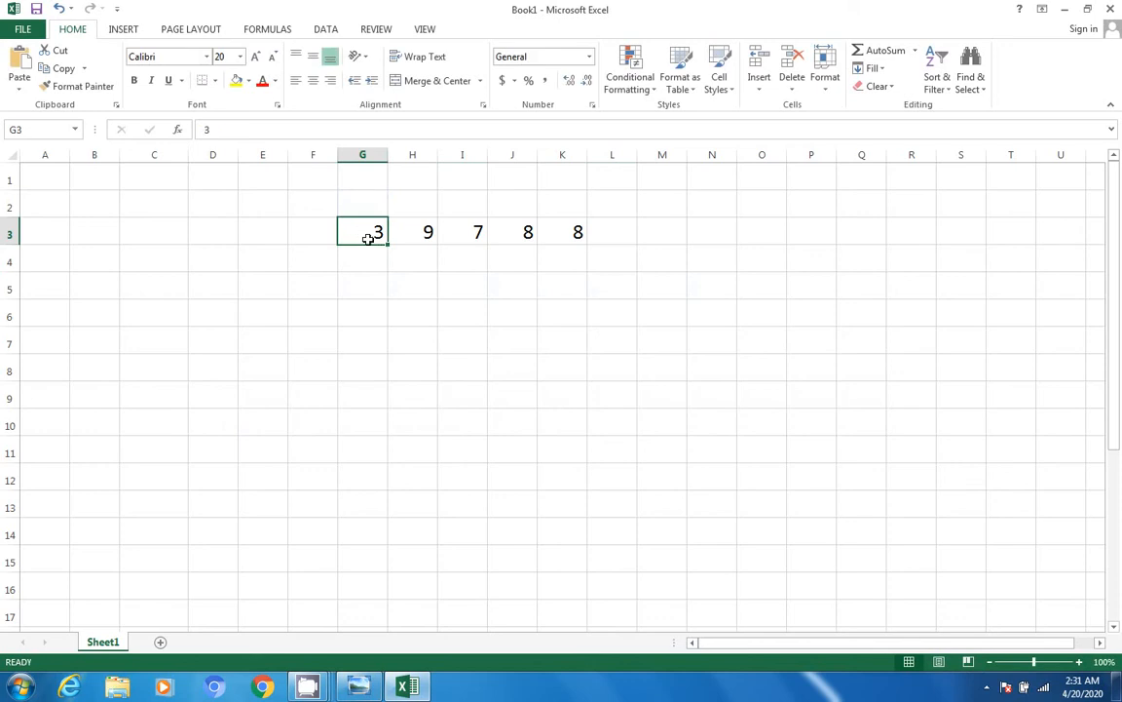
click(443, 331)
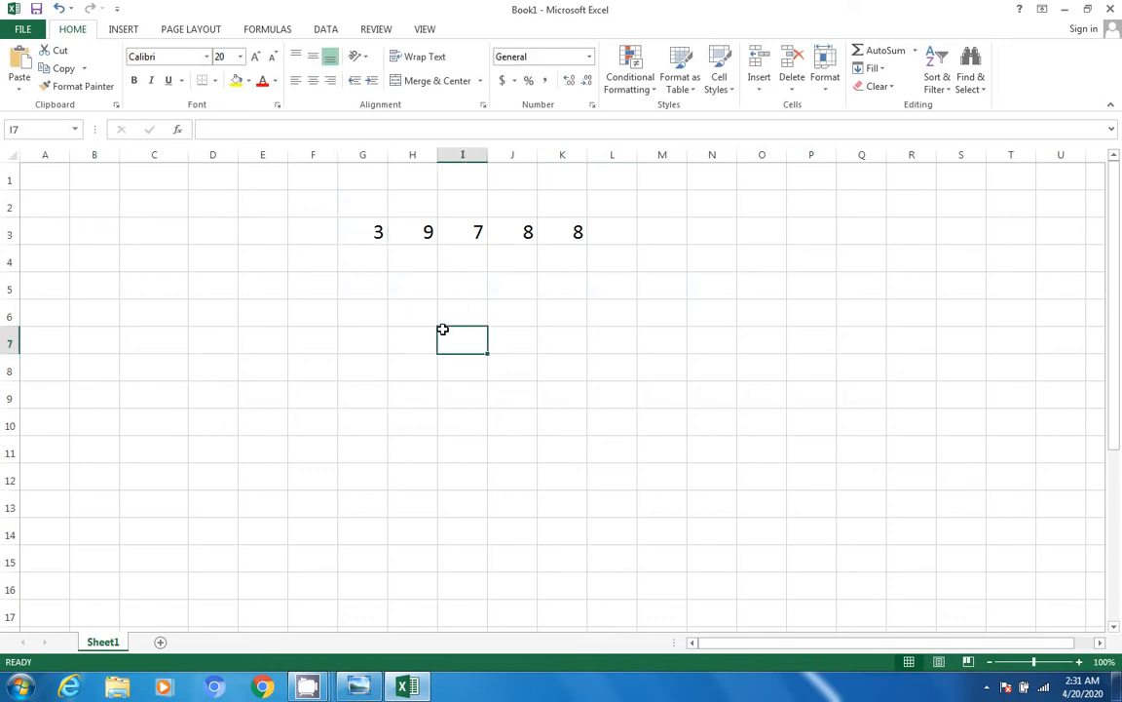
Start a formula in cell L3, trying references to each number in row 3 in turn and ending with =G3.
click(615, 230)
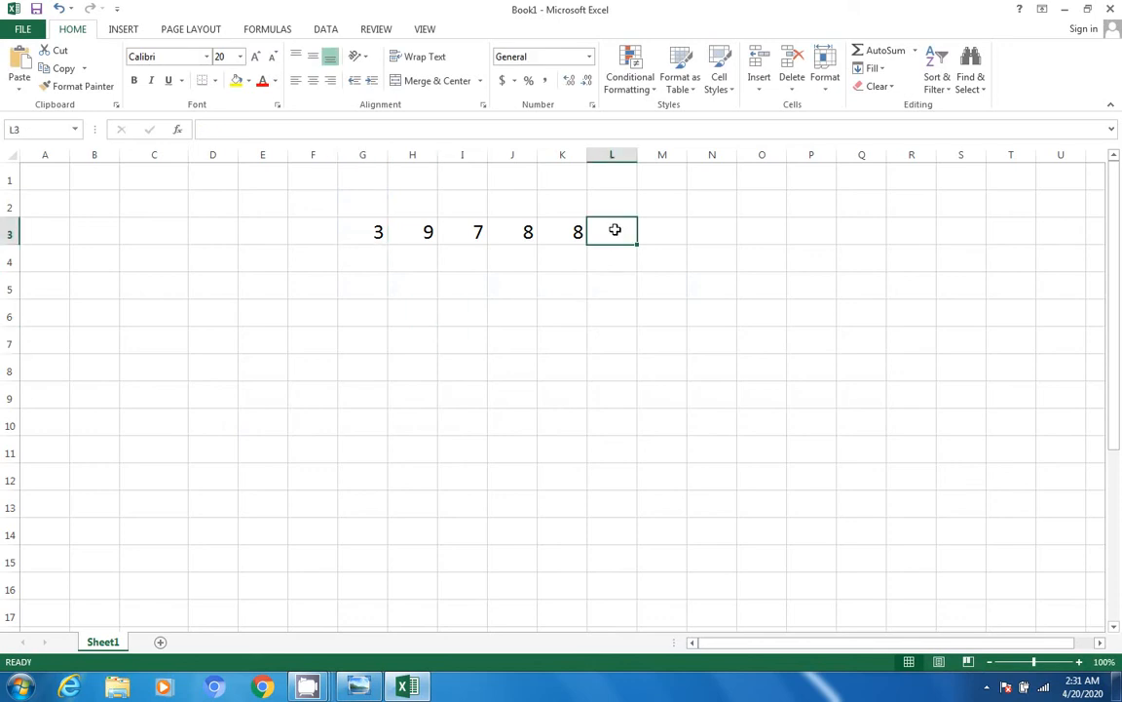
click(205, 127)
text(=)
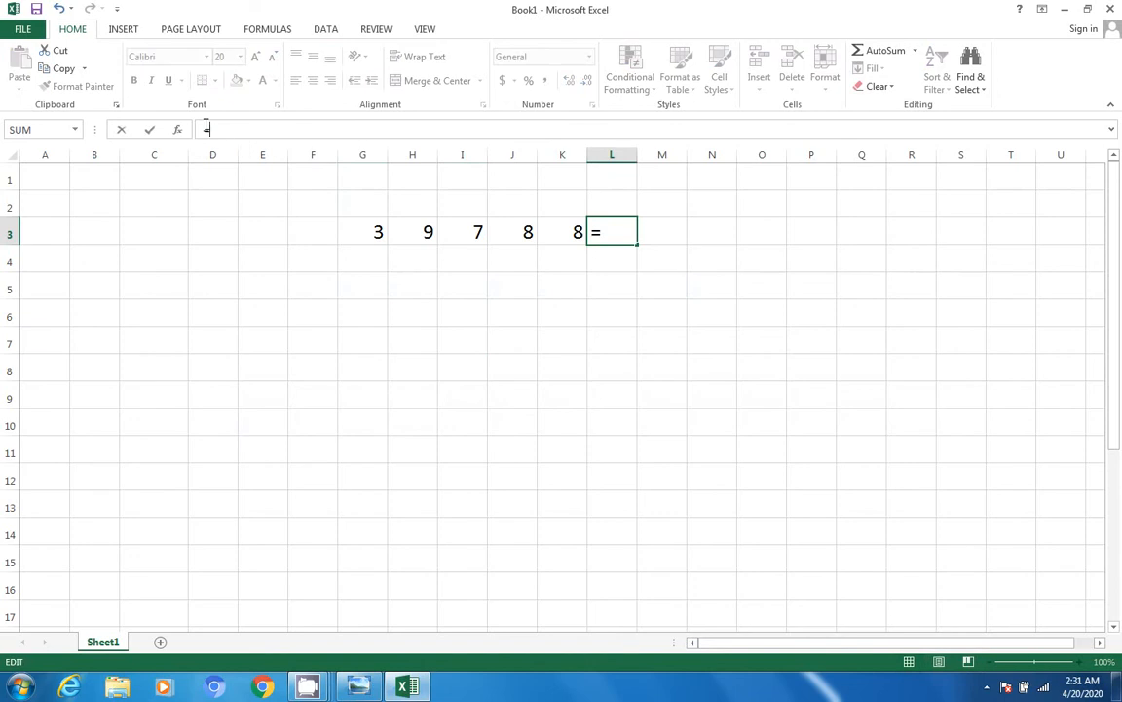
click(373, 234)
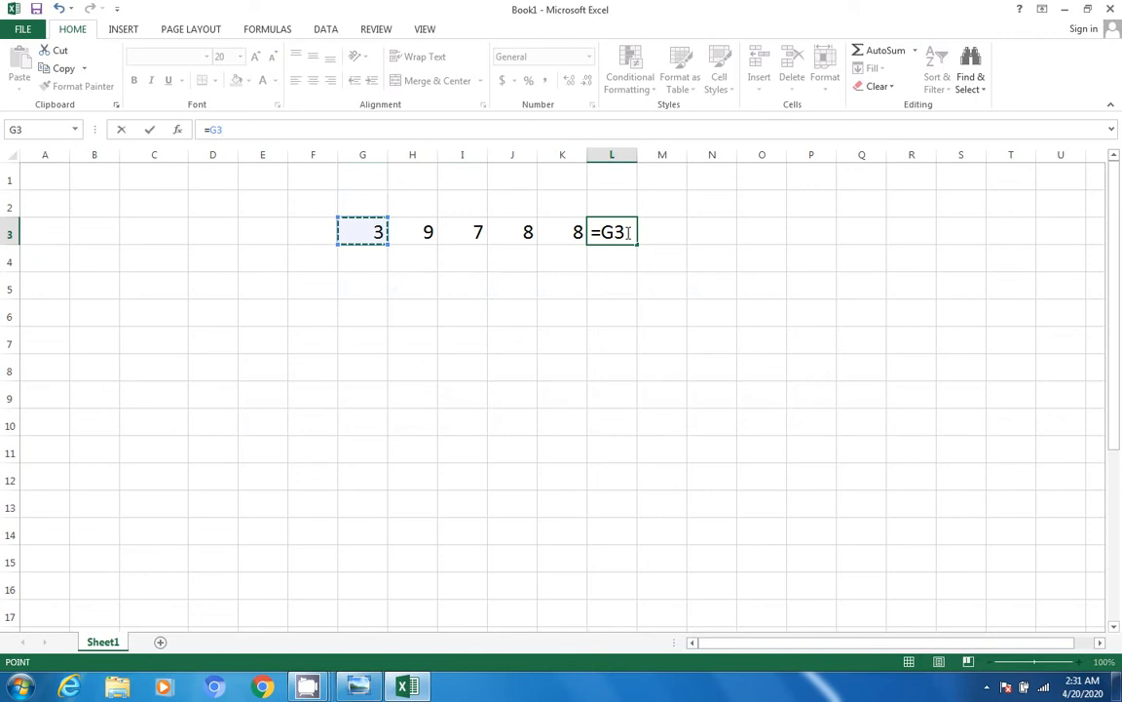
click(422, 236)
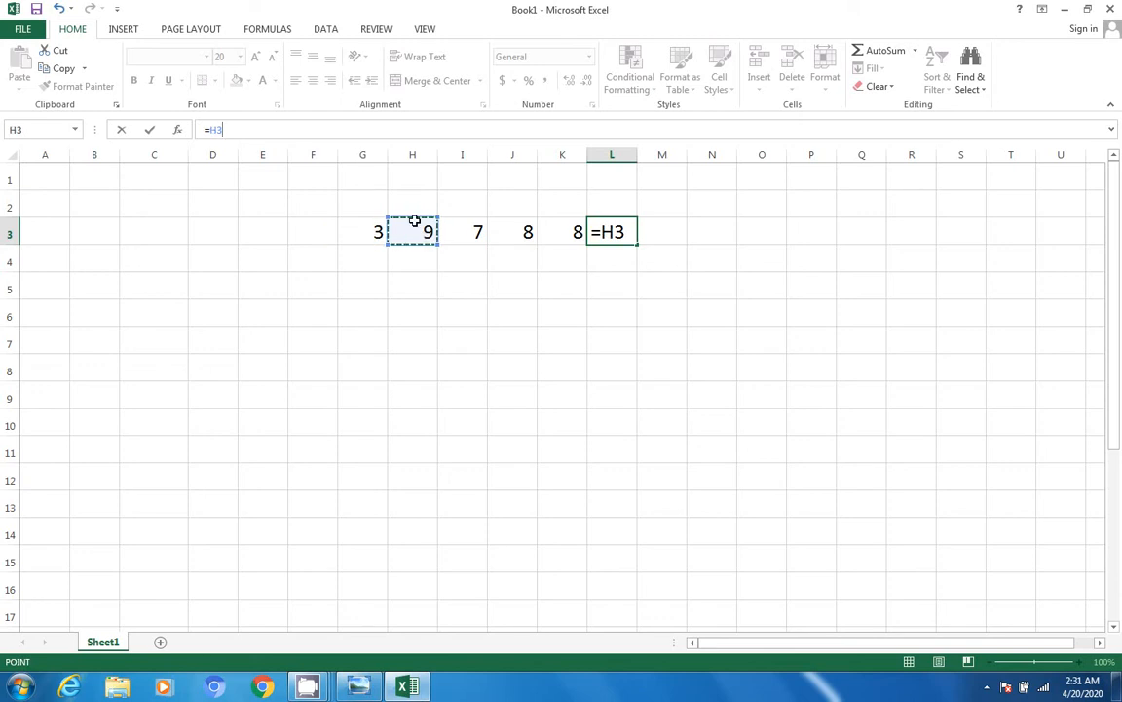
click(476, 237)
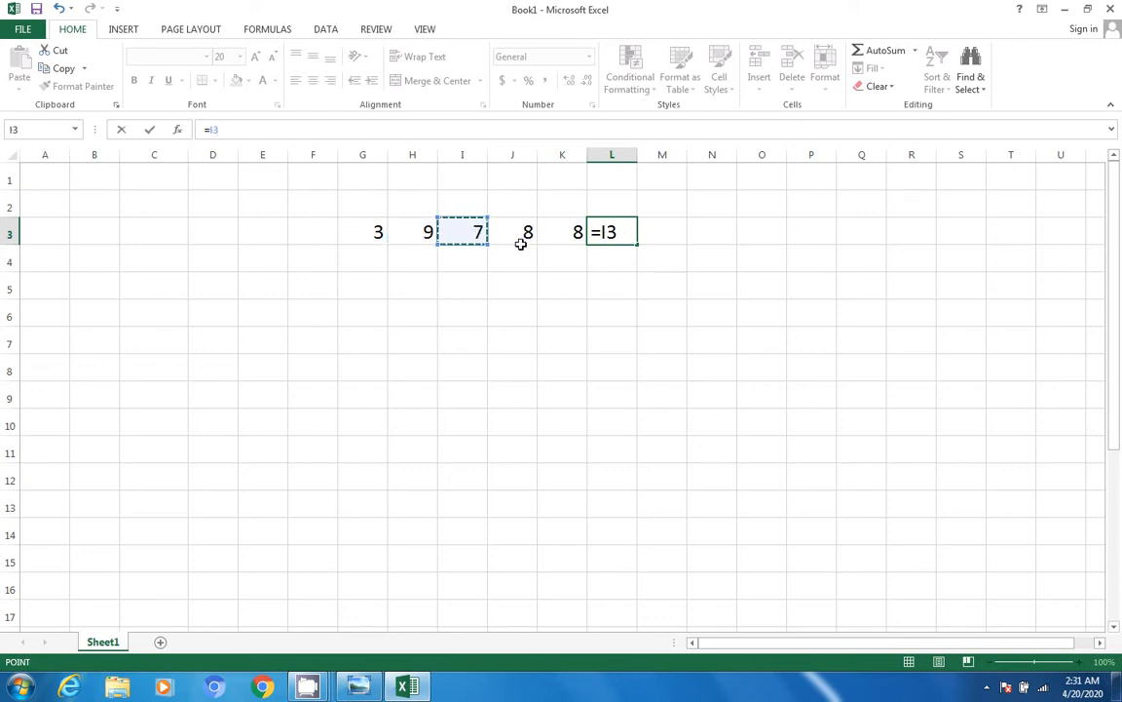
click(525, 240)
click(562, 237)
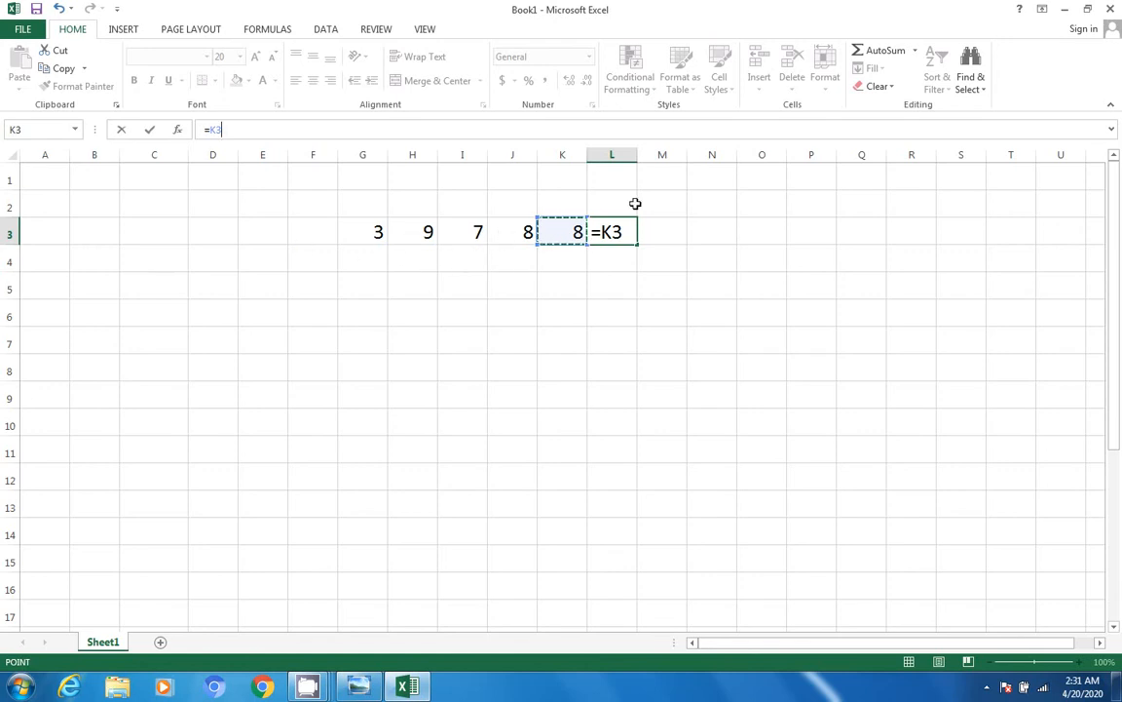
click(364, 234)
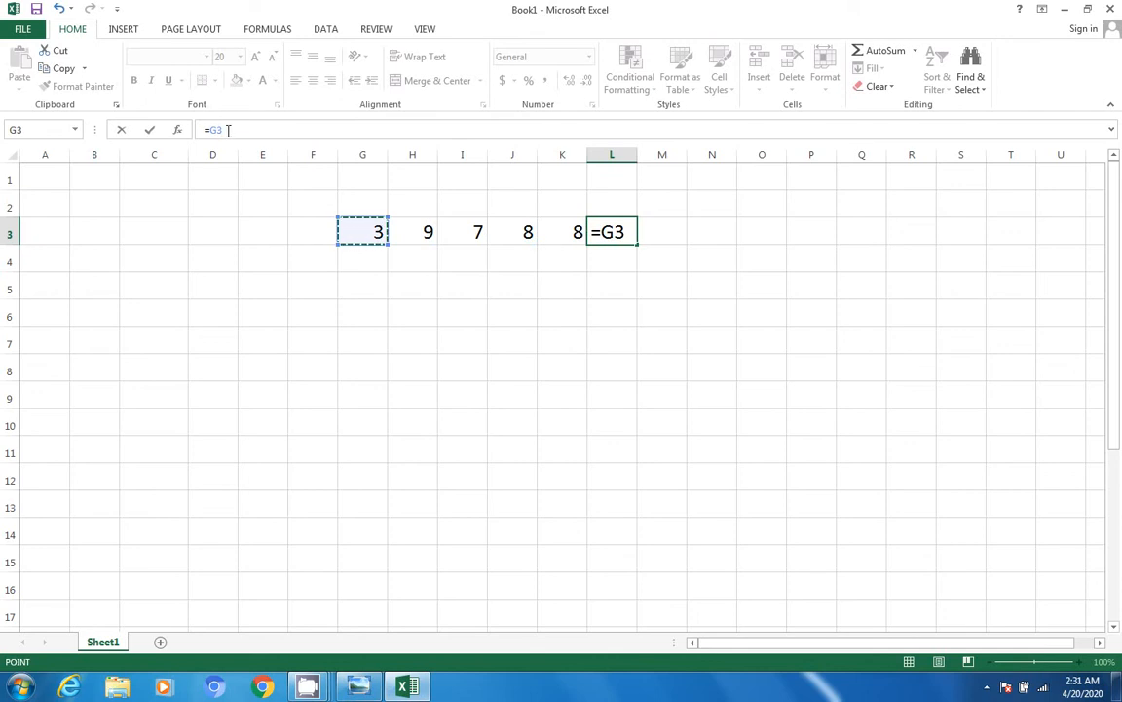
Complete the addition formula in cell L3 as =G3+H3+I3+J3+K3 and select the cell to review it.
text(+)
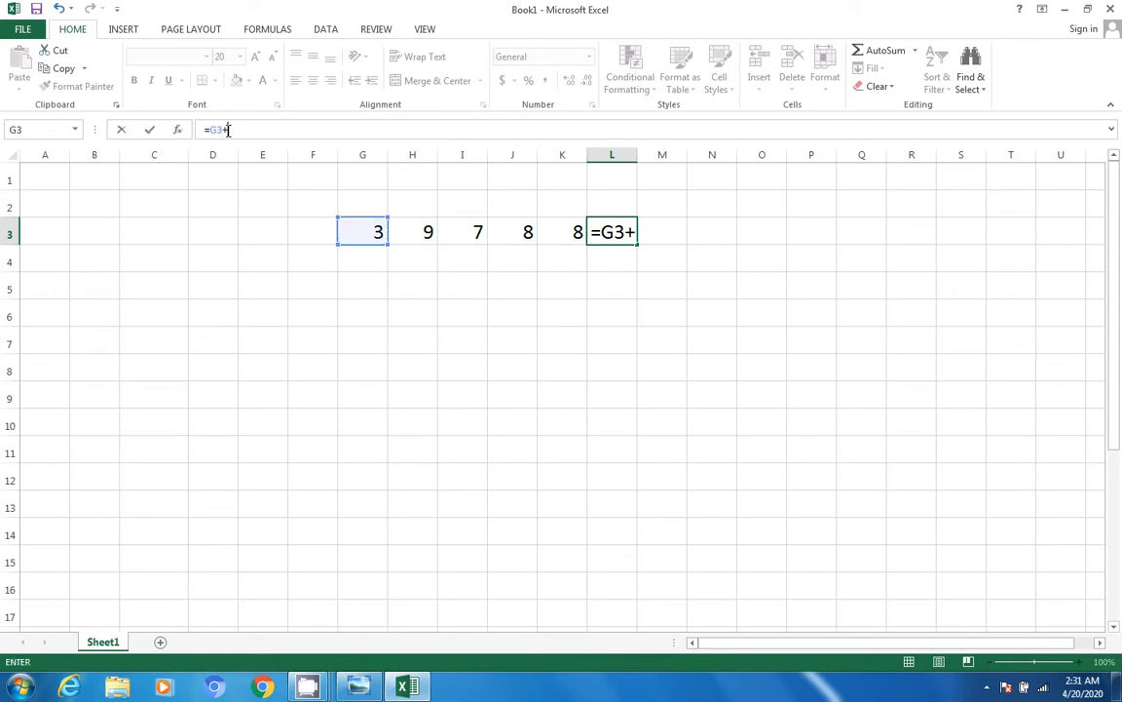
click(419, 231)
text(+)
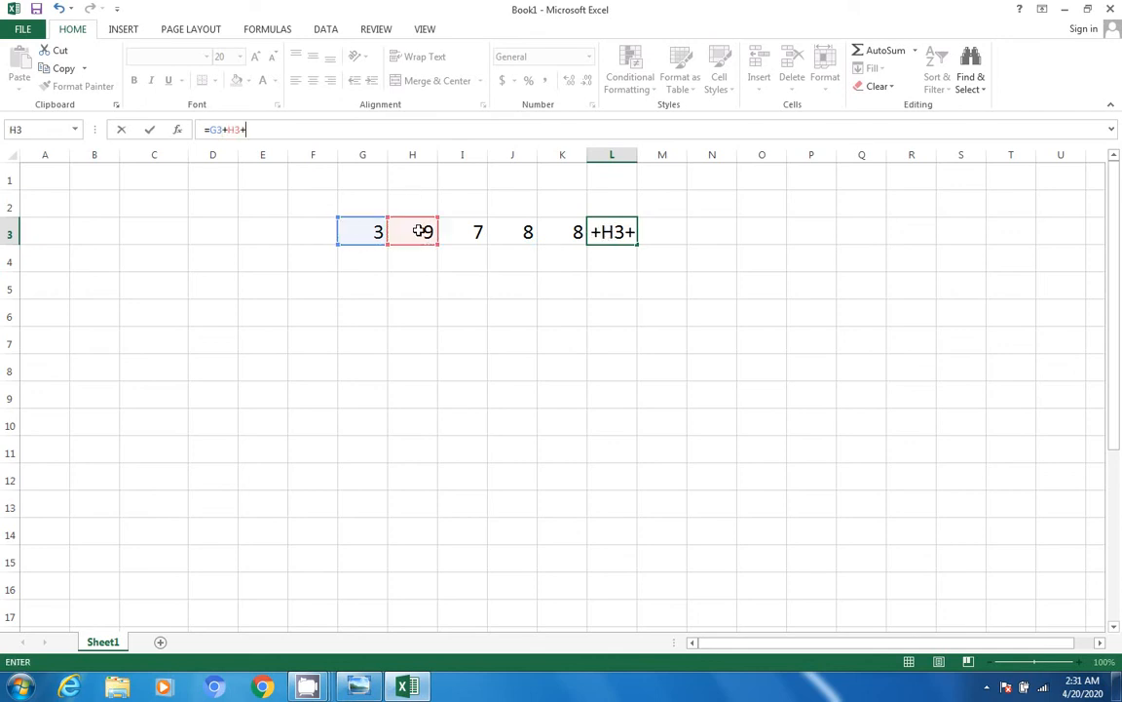
click(467, 239)
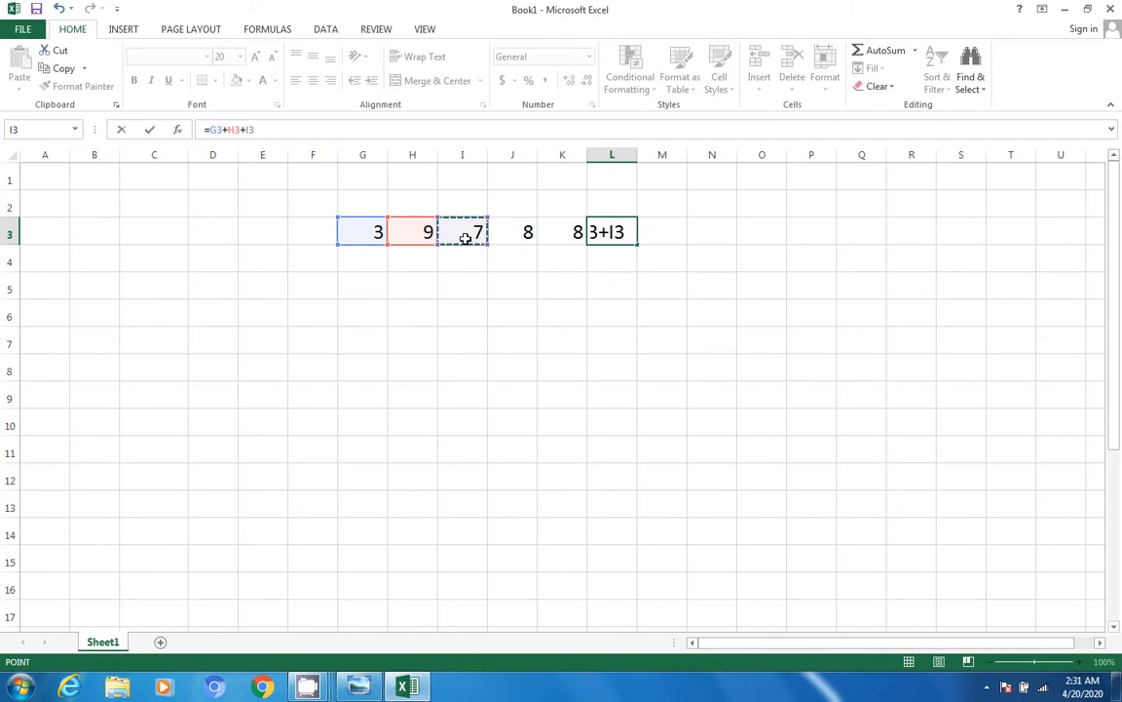
text(+)
click(511, 234)
text(}+)
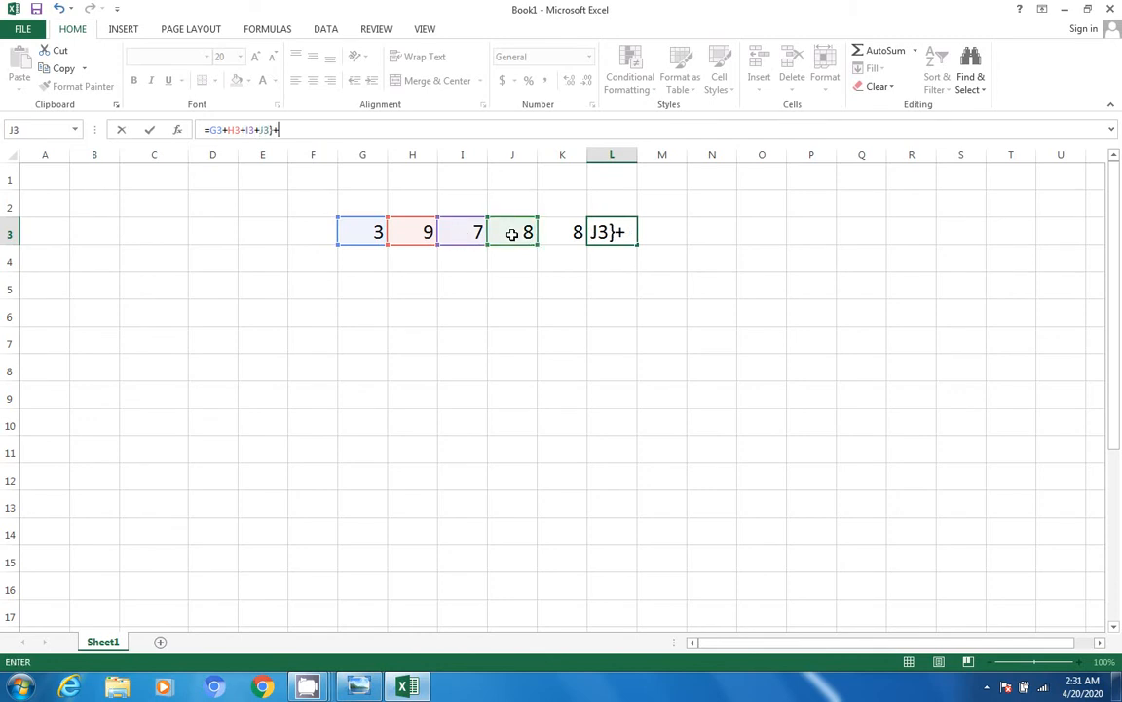
key(BackSpace)
key(BackSpace)
text(+)
click(568, 229)
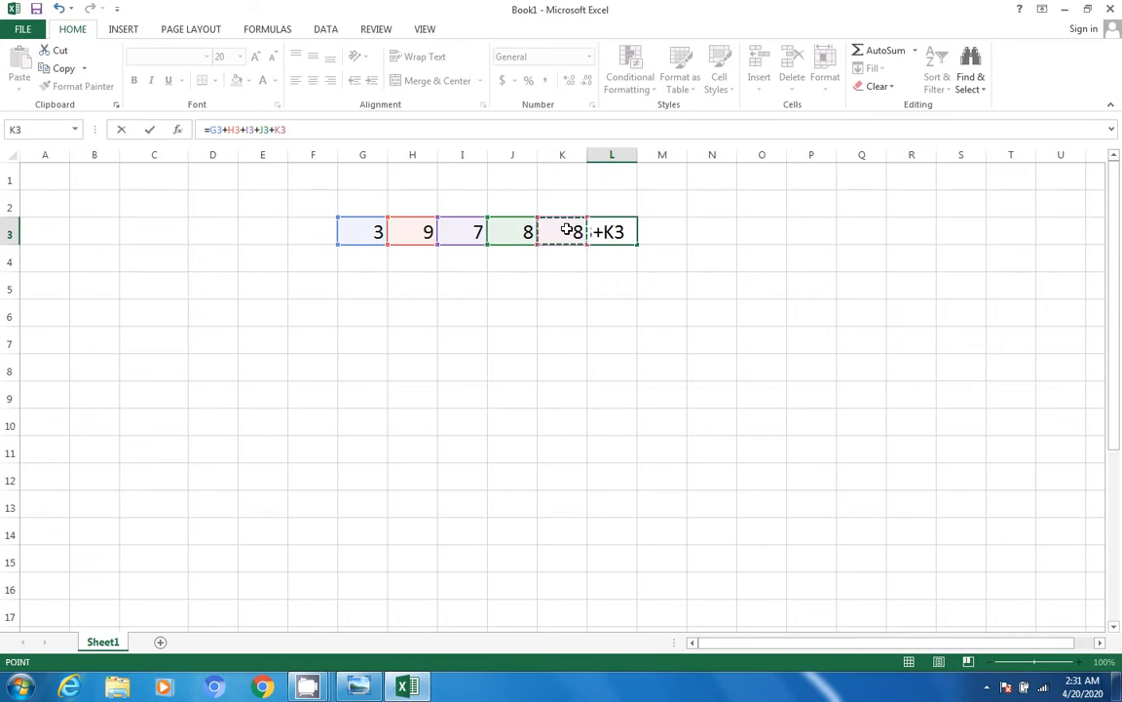
key(Return)
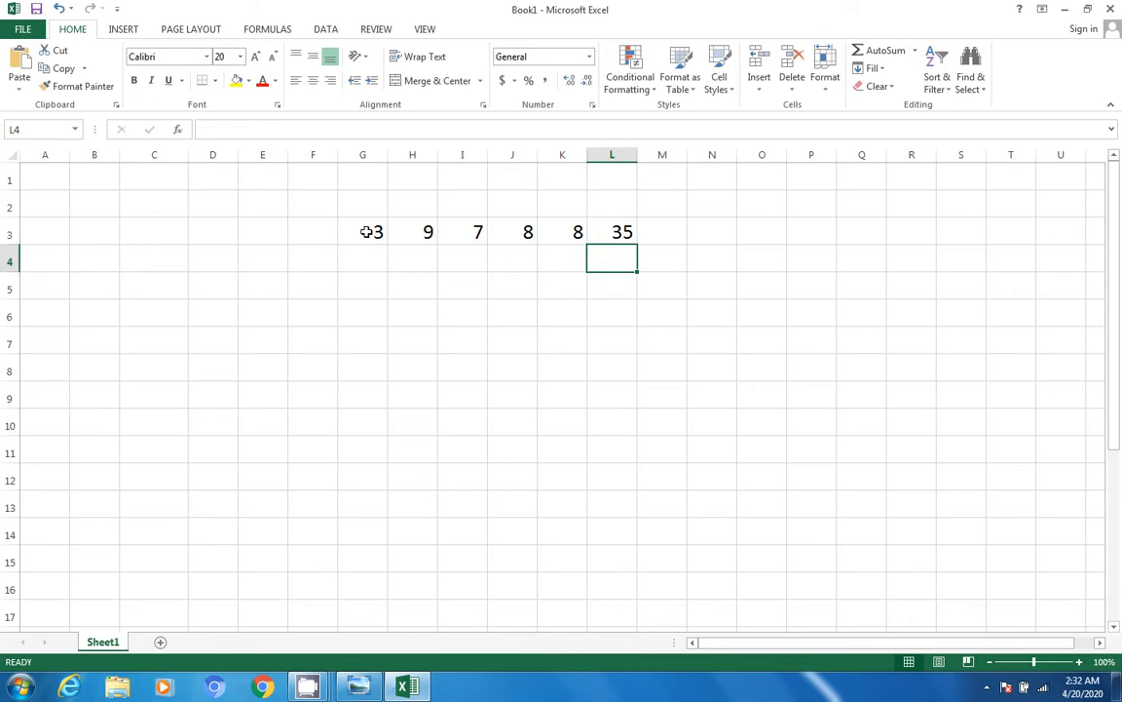
click(614, 231)
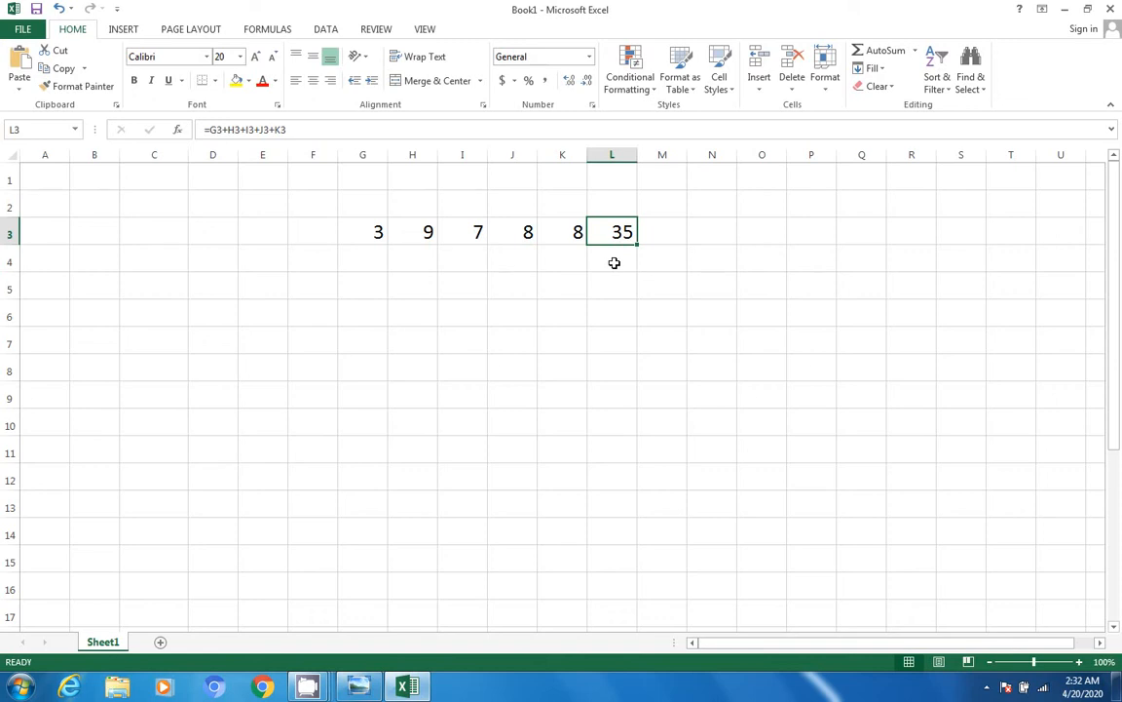
View the cell reference slide in Windows Photo Viewer, and back in Excel clear the contents of cells G3 to L3.
click(359, 688)
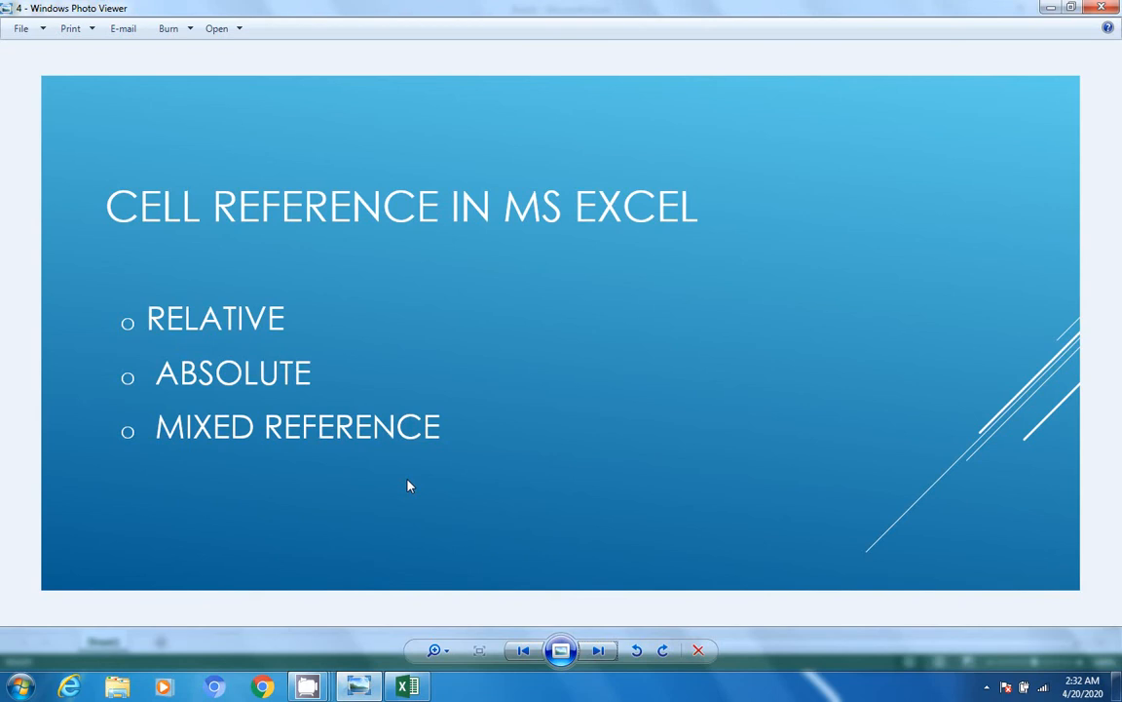
click(409, 687)
drag(370, 231, 608, 233)
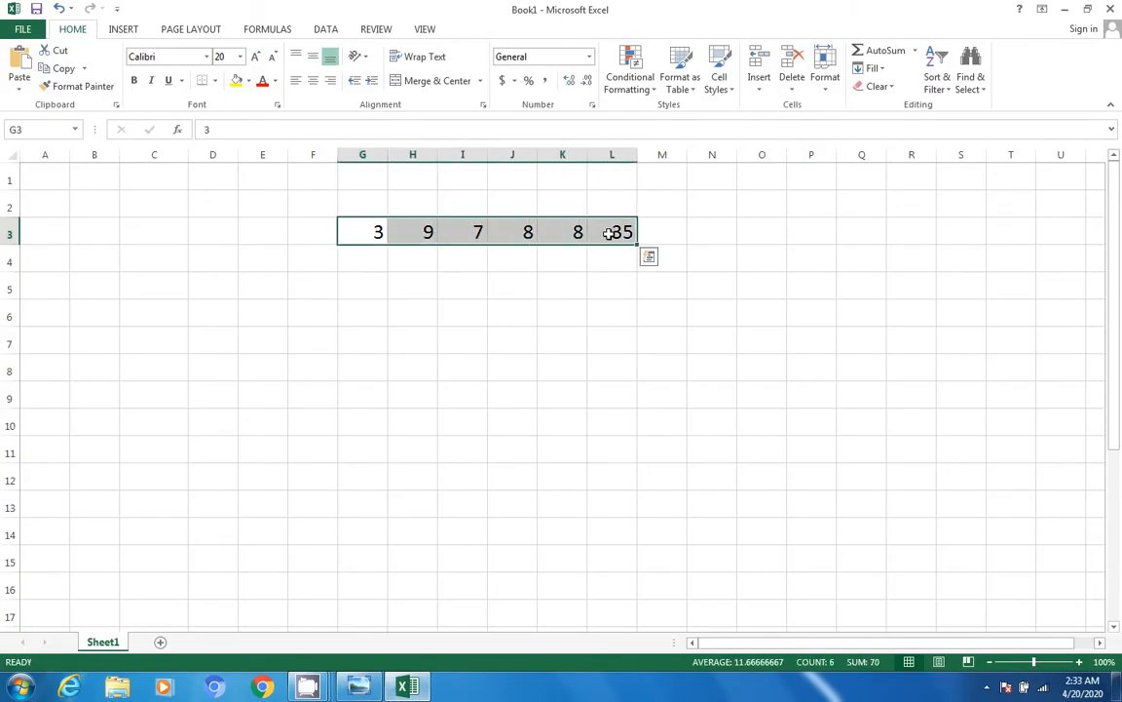
key(Delete)
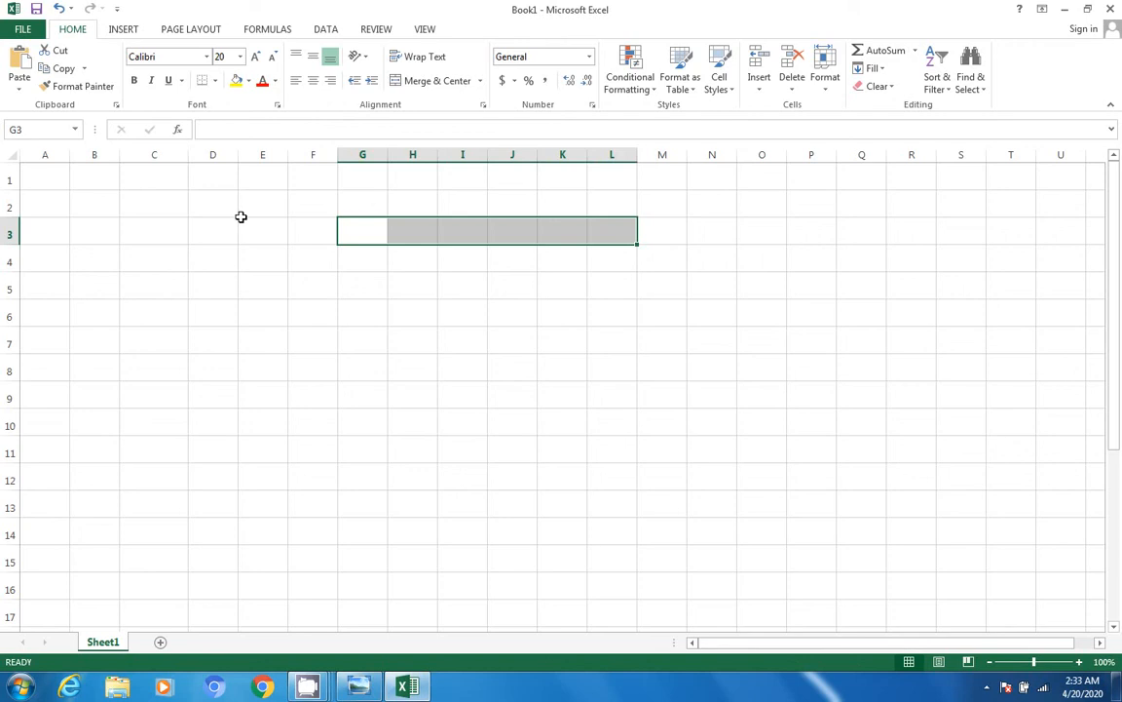
Enter the heading "Relative Reference" in cell F2.
click(300, 208)
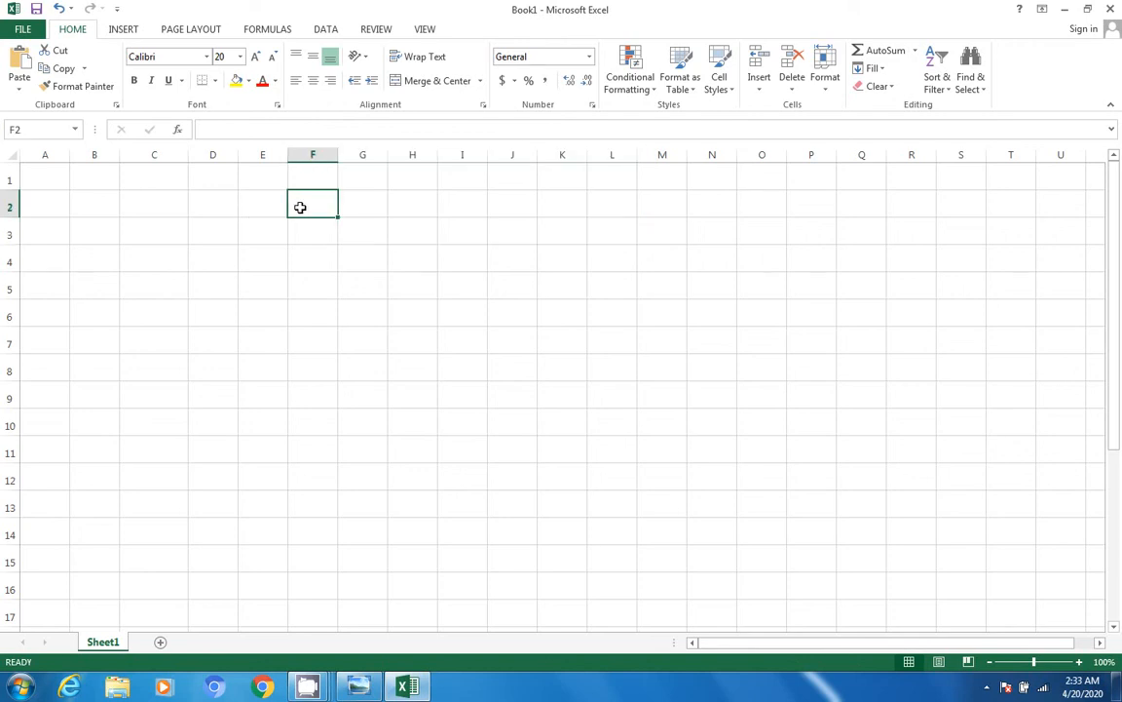
text(Rel)
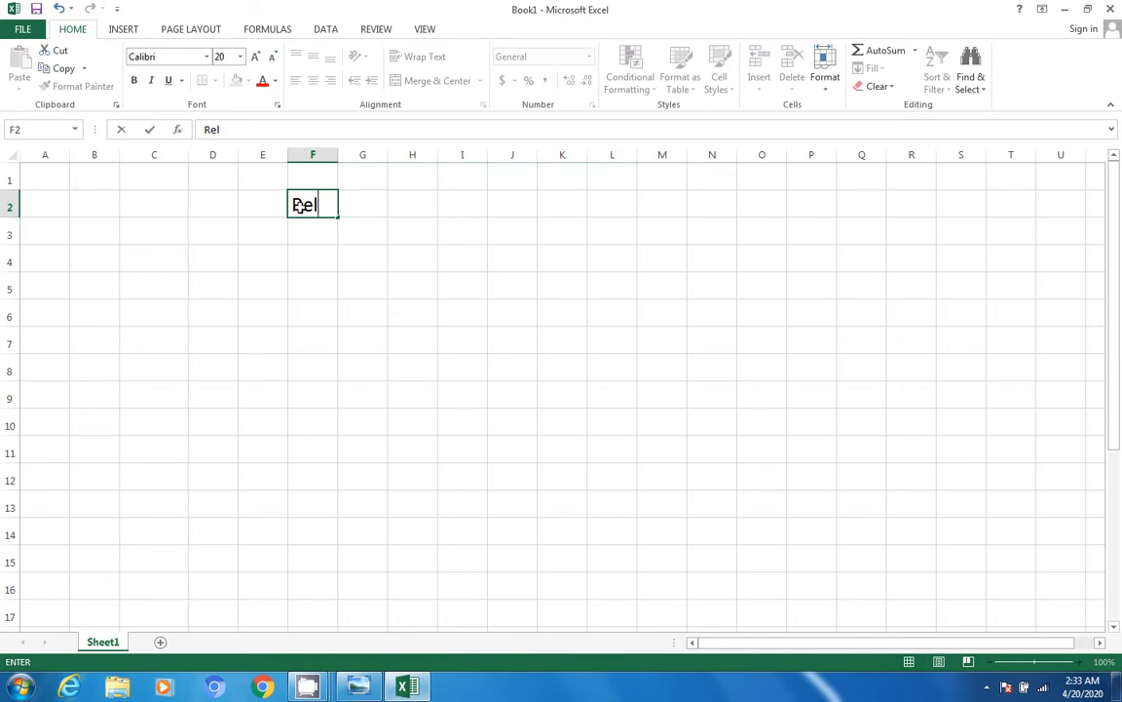
text(ative)
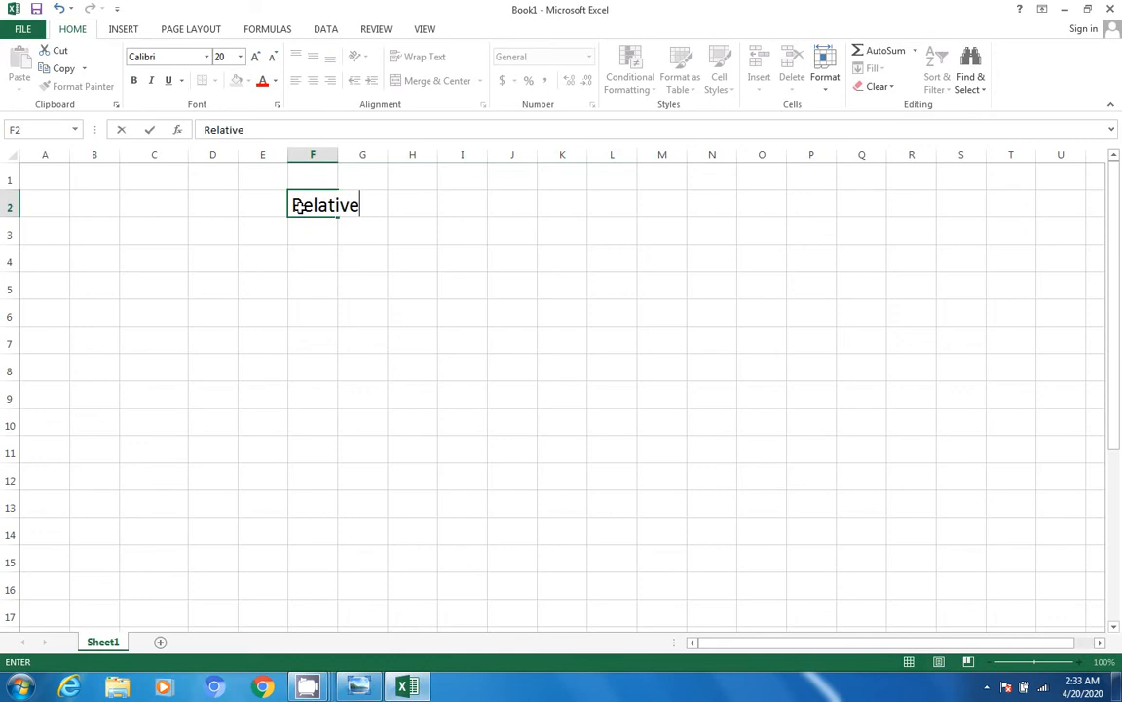
text( Refer)
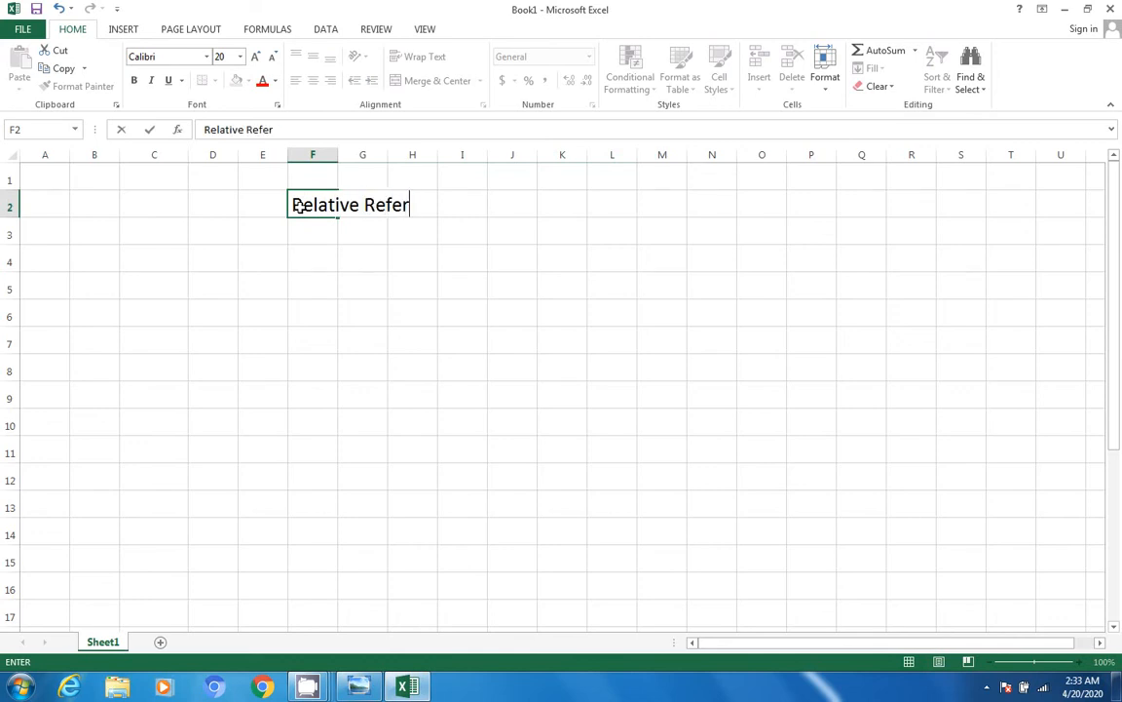
text(ence)
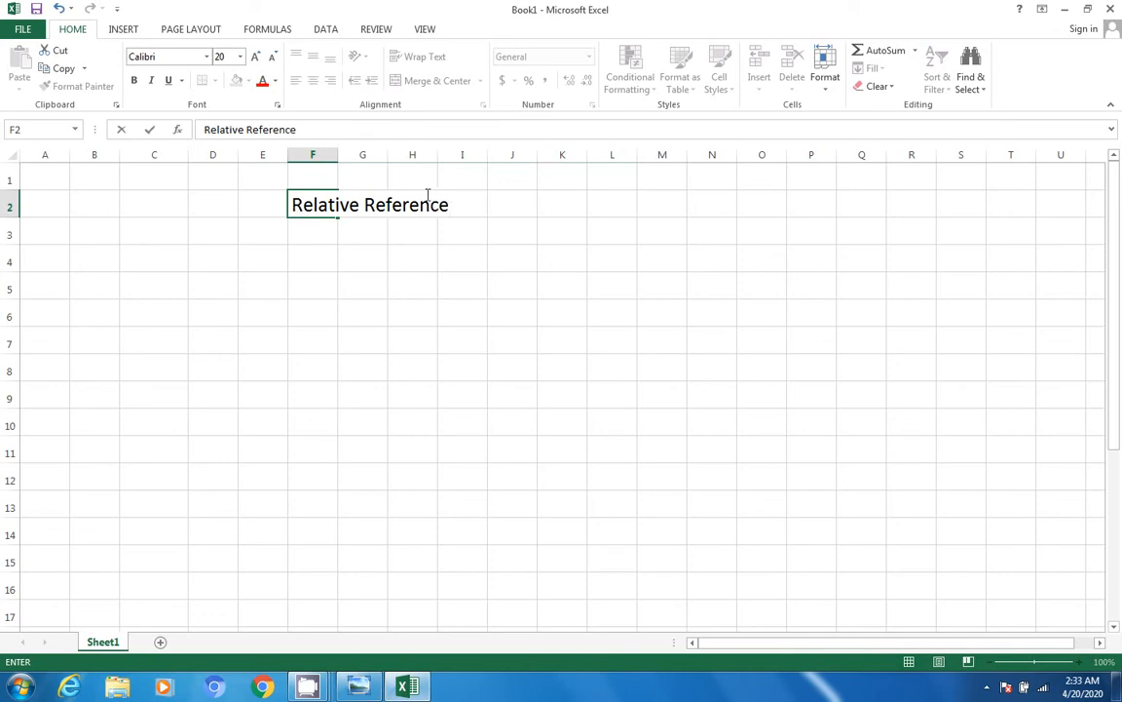
click(443, 231)
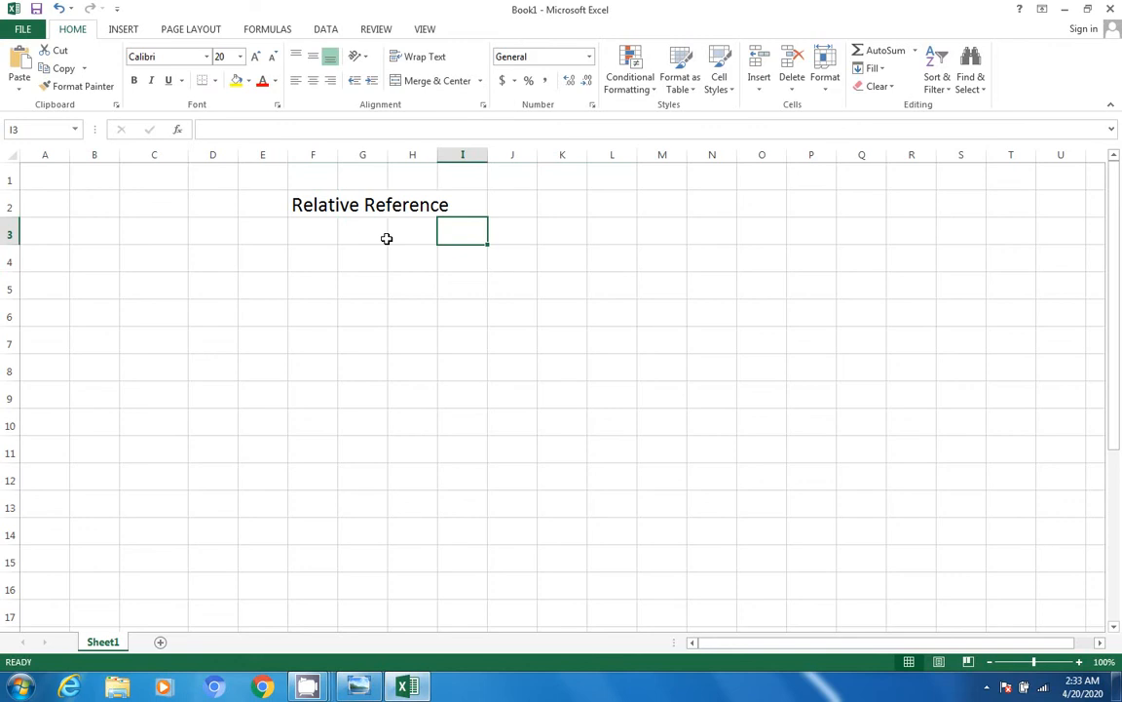
click(263, 180)
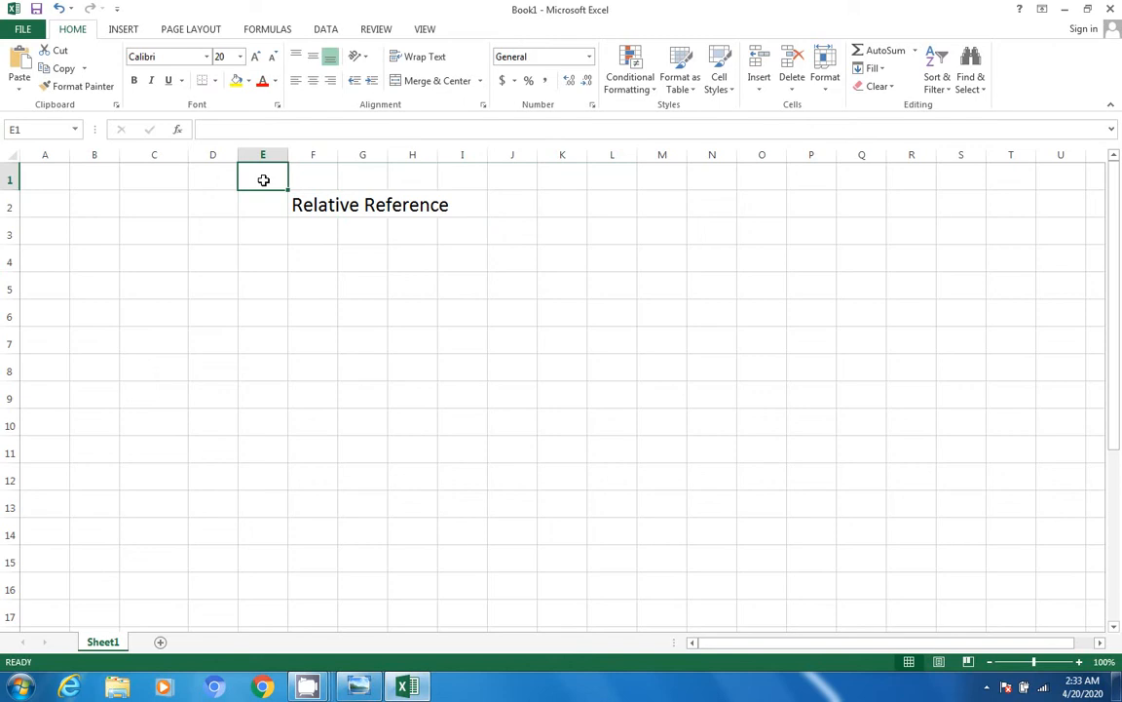
click(316, 230)
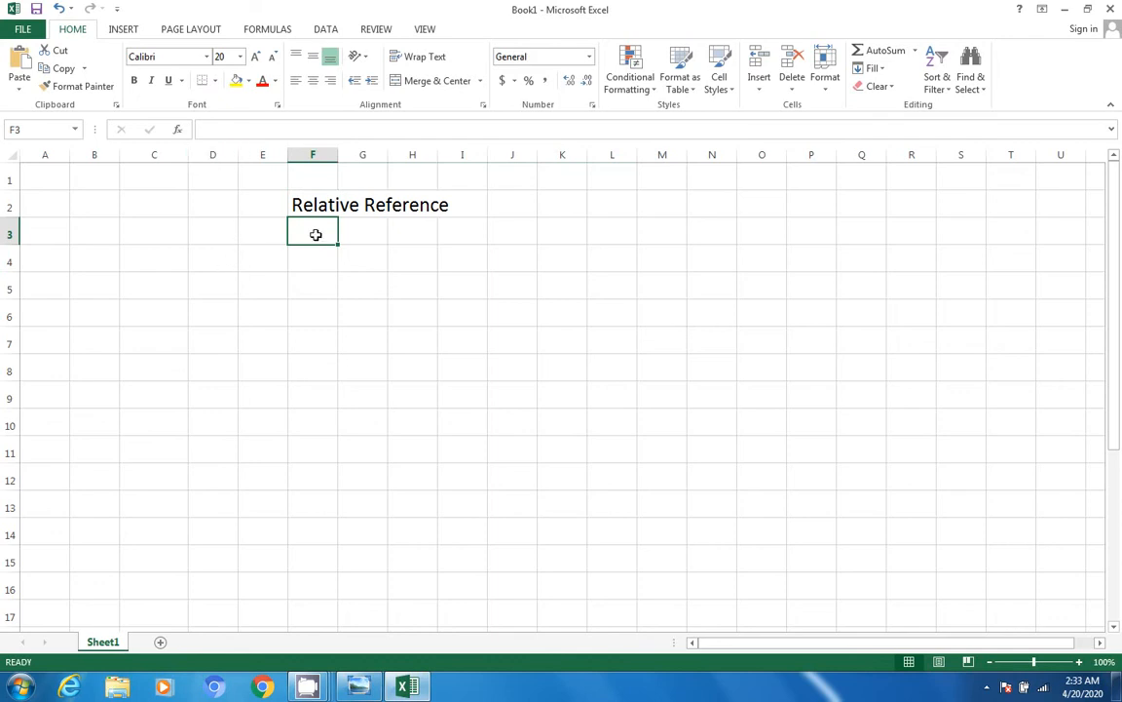
click(206, 266)
Enter 56 in cell F5 and select cell G5 beside it.
click(318, 283)
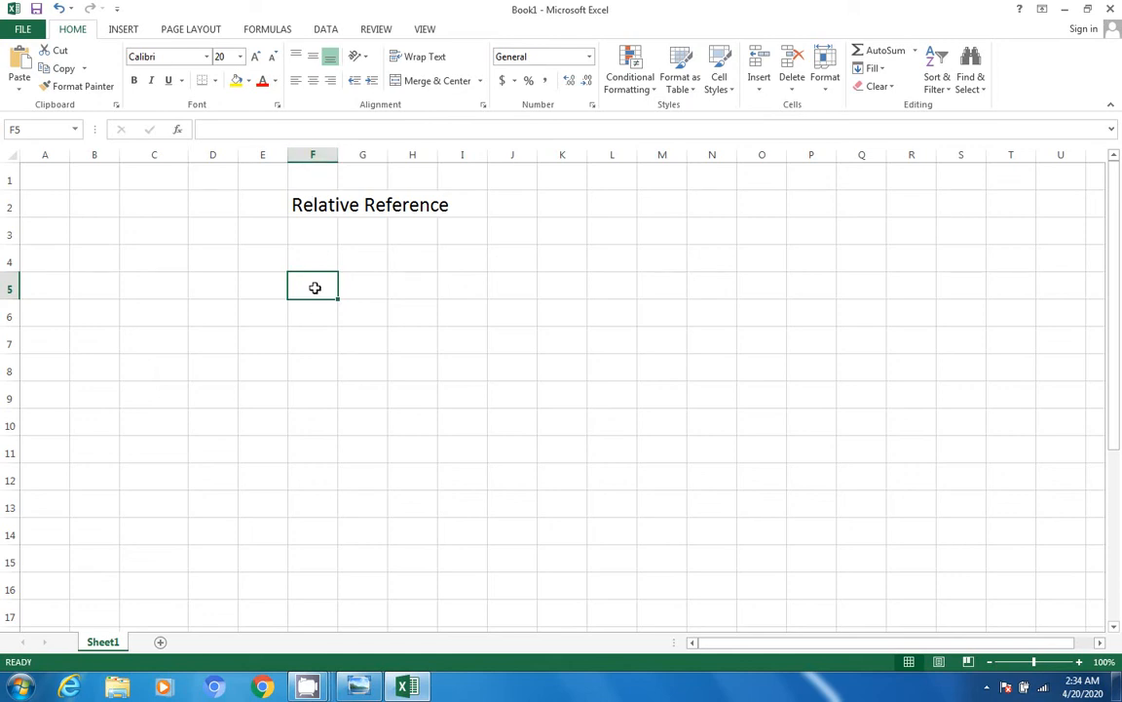
text(56)
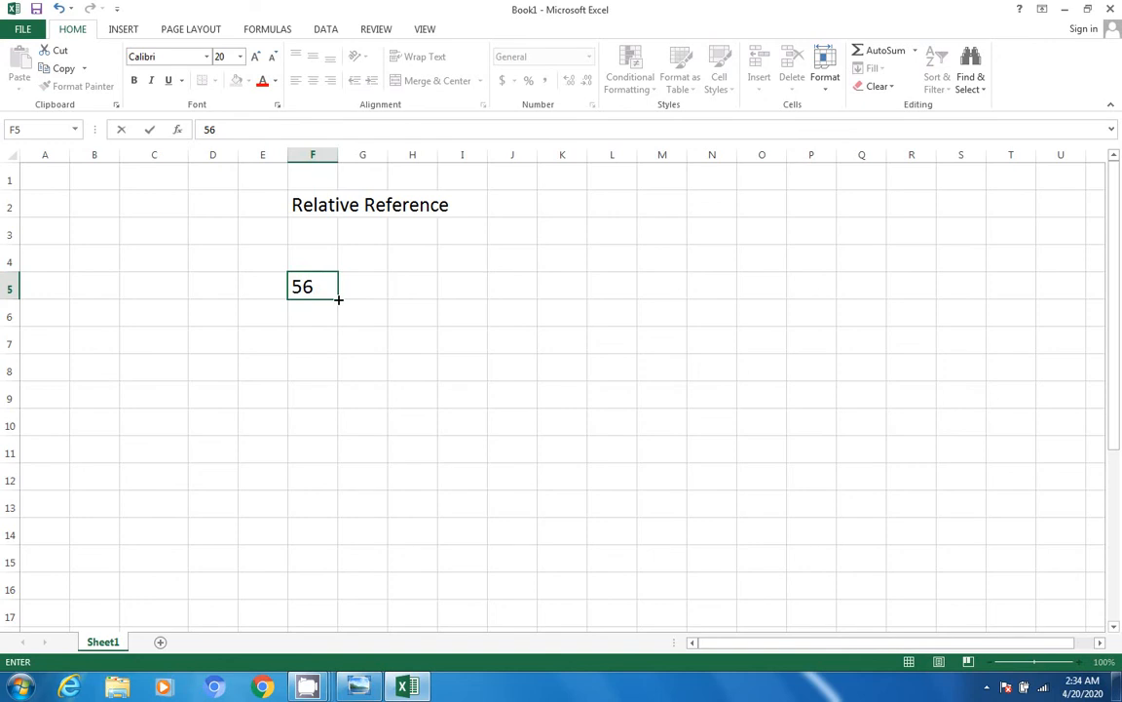
click(325, 284)
click(361, 288)
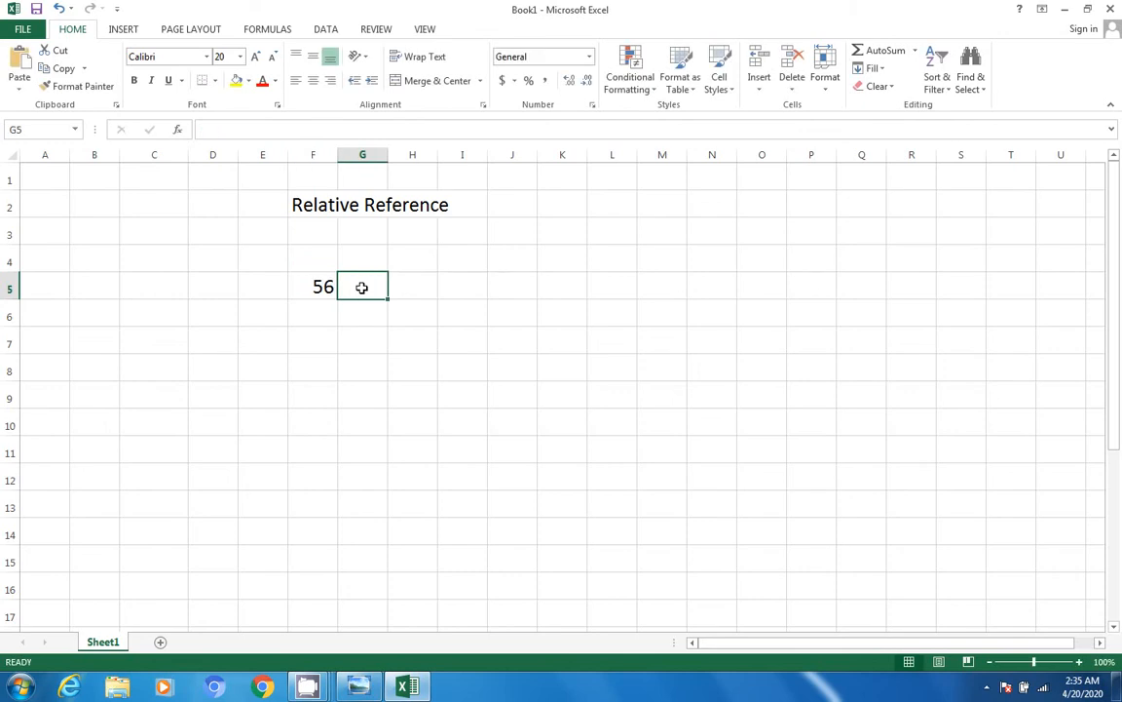
Enter 34 in cell G5 and 4 in cell H5, beside the 56.
click(394, 289)
click(451, 290)
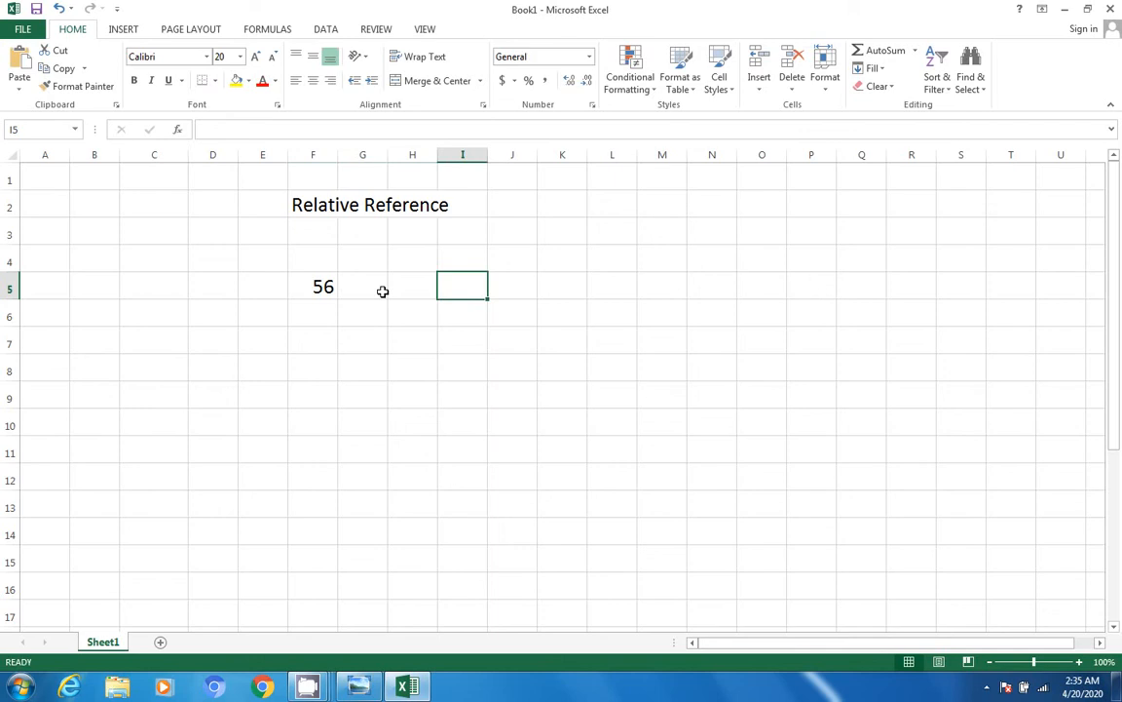
click(331, 286)
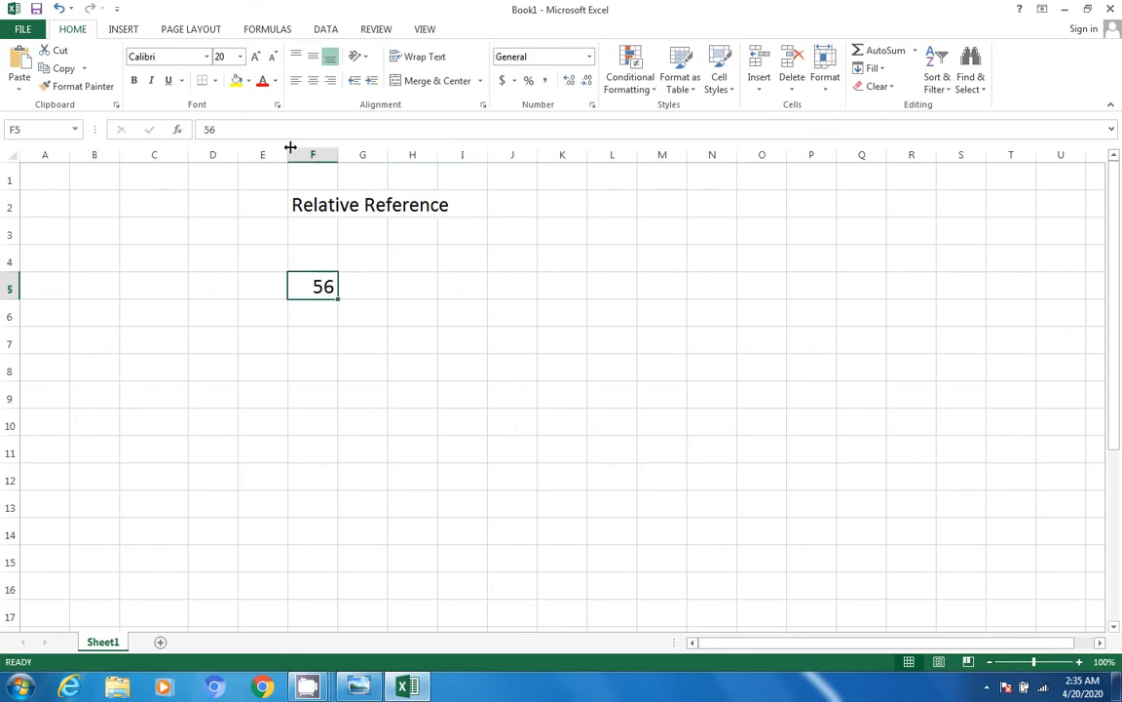
click(375, 287)
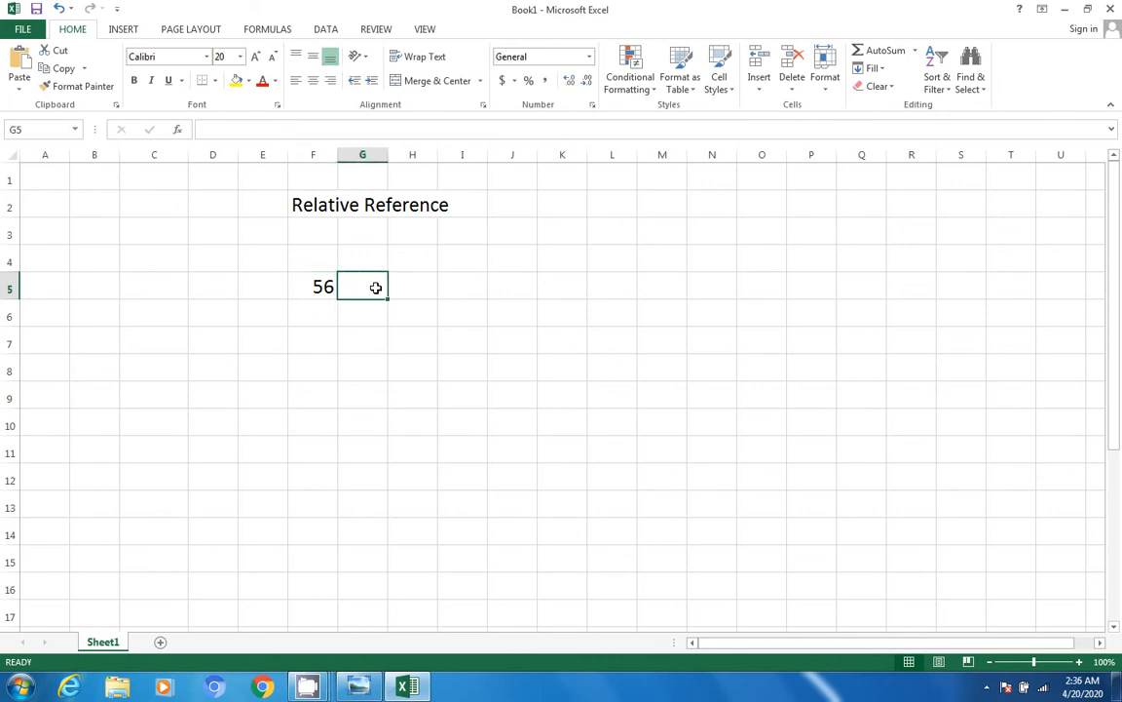
text(34)
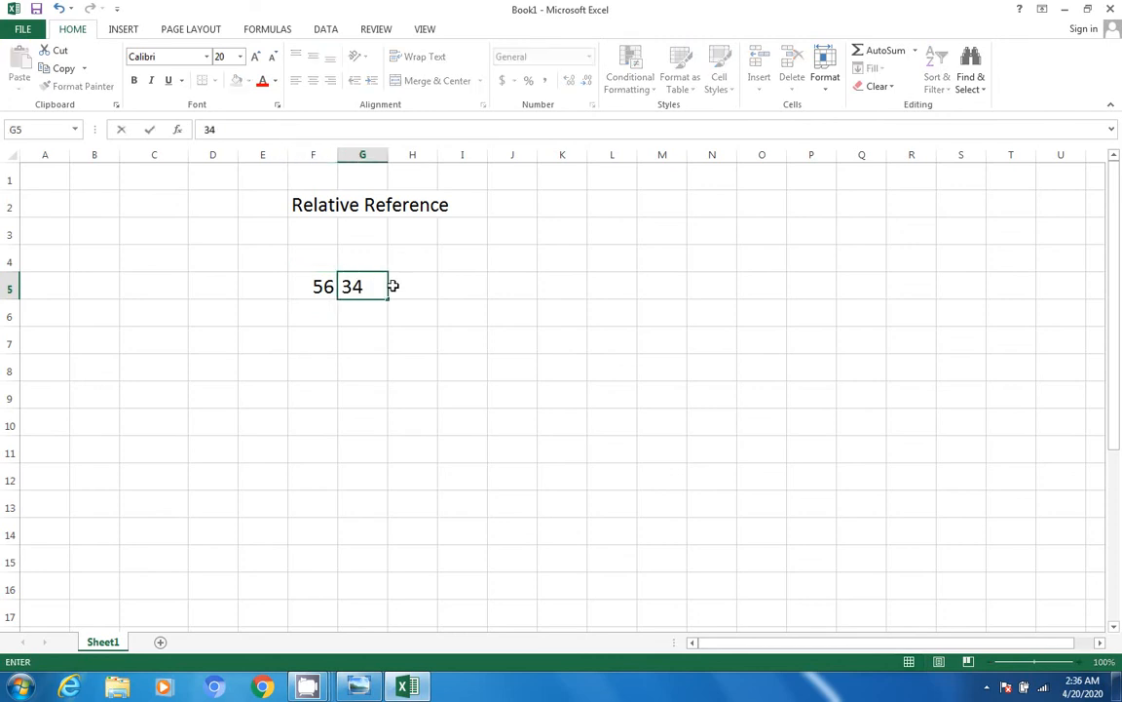
click(408, 283)
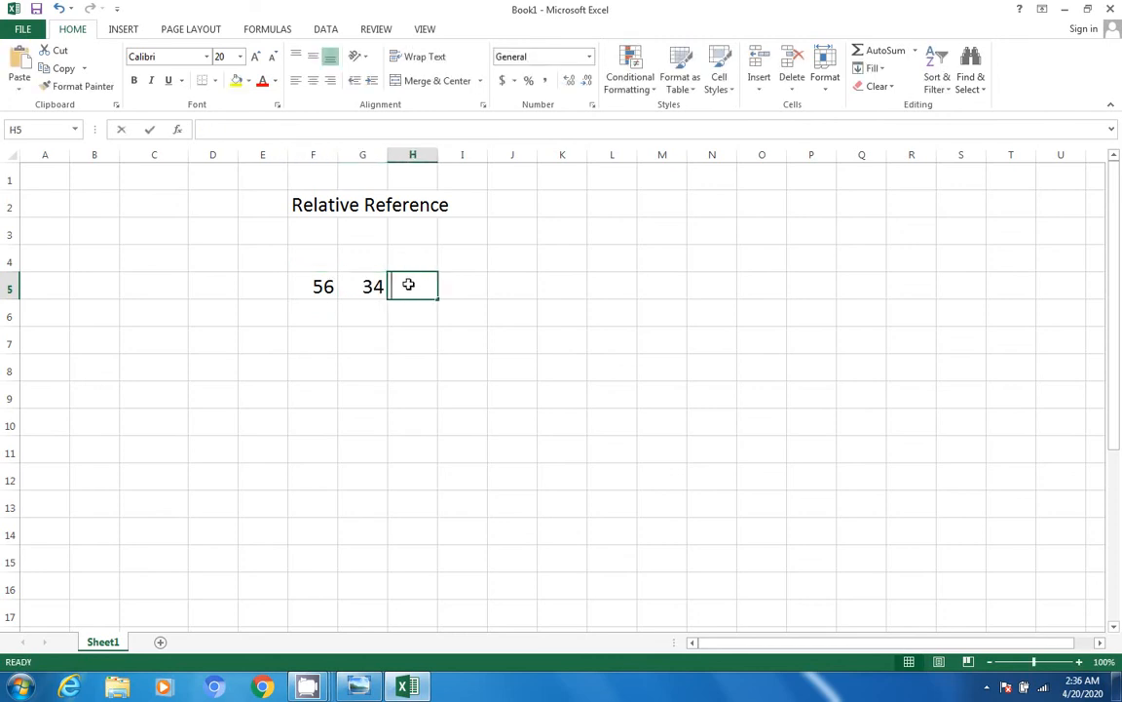
text(4)
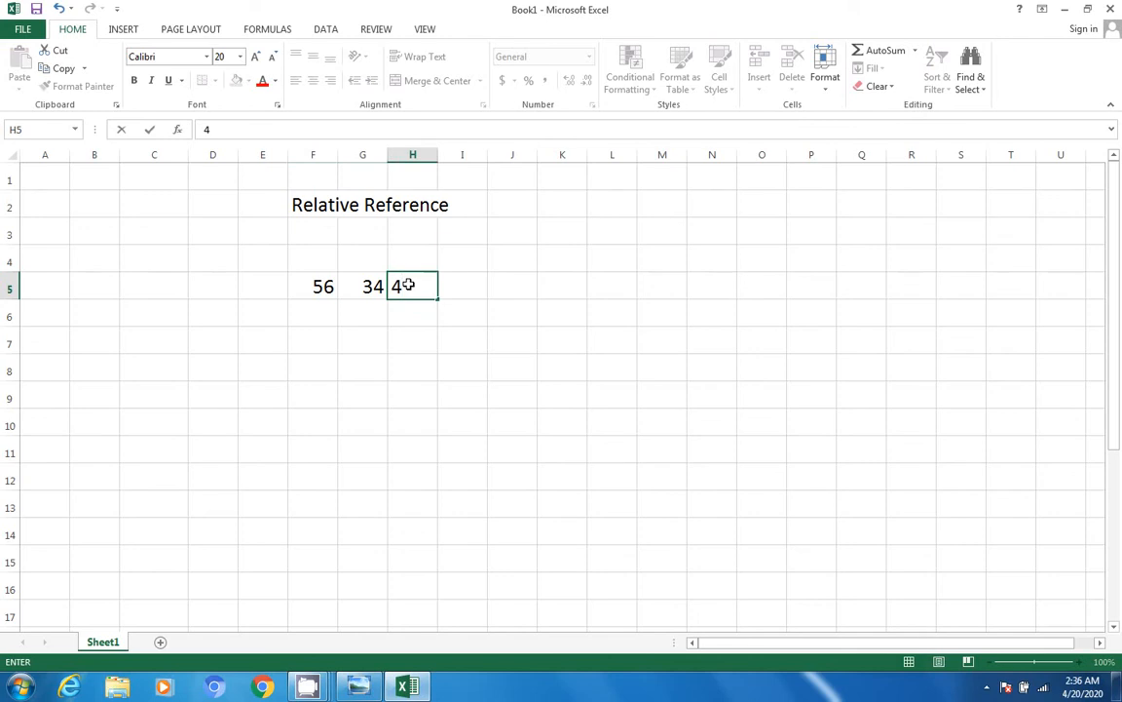
Enter the addition formula =F5+G5+H5 in cell I5, using references to the three number cells in the row.
click(467, 291)
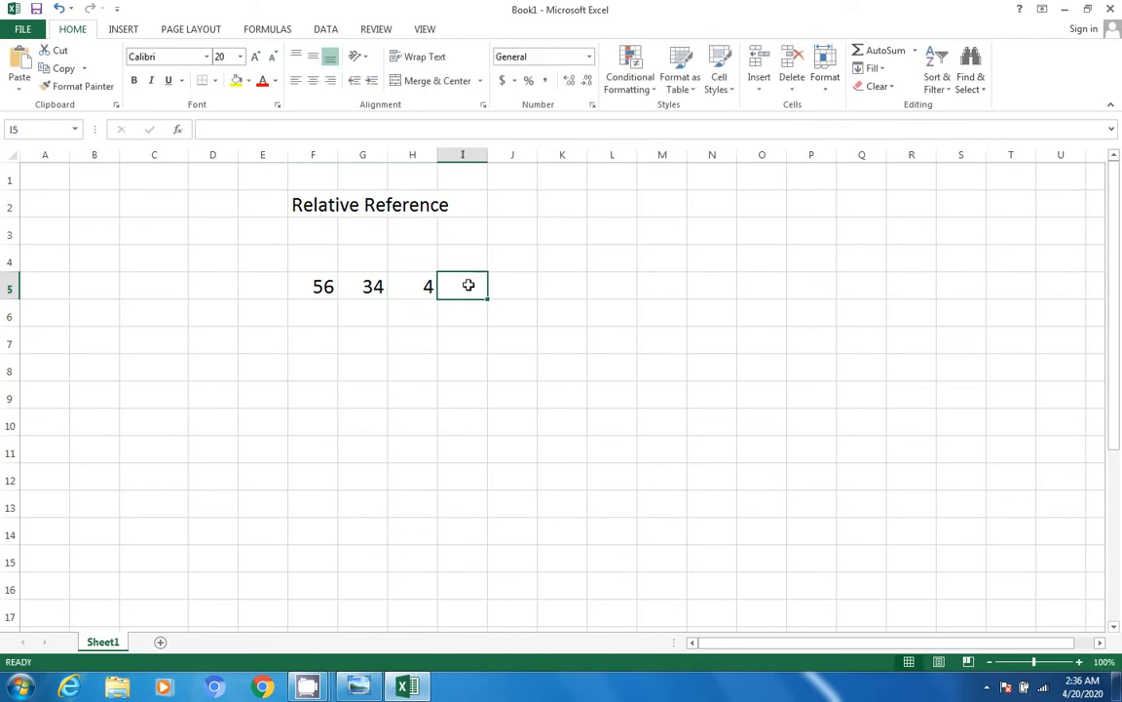
click(219, 128)
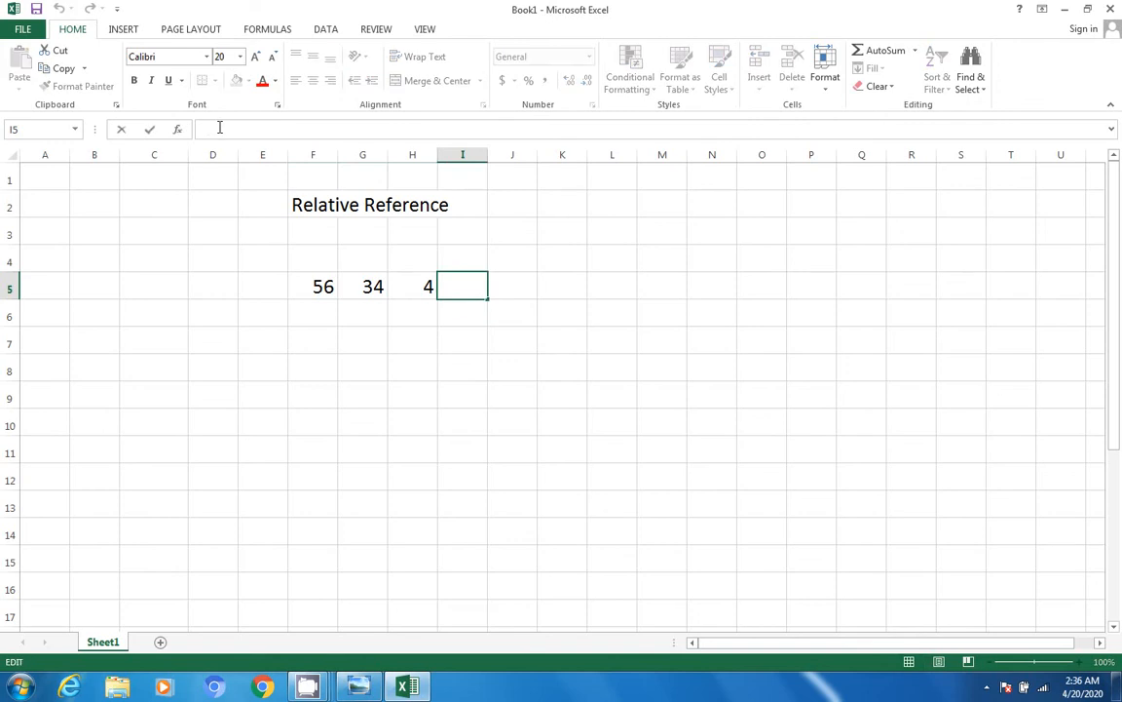
text(=)
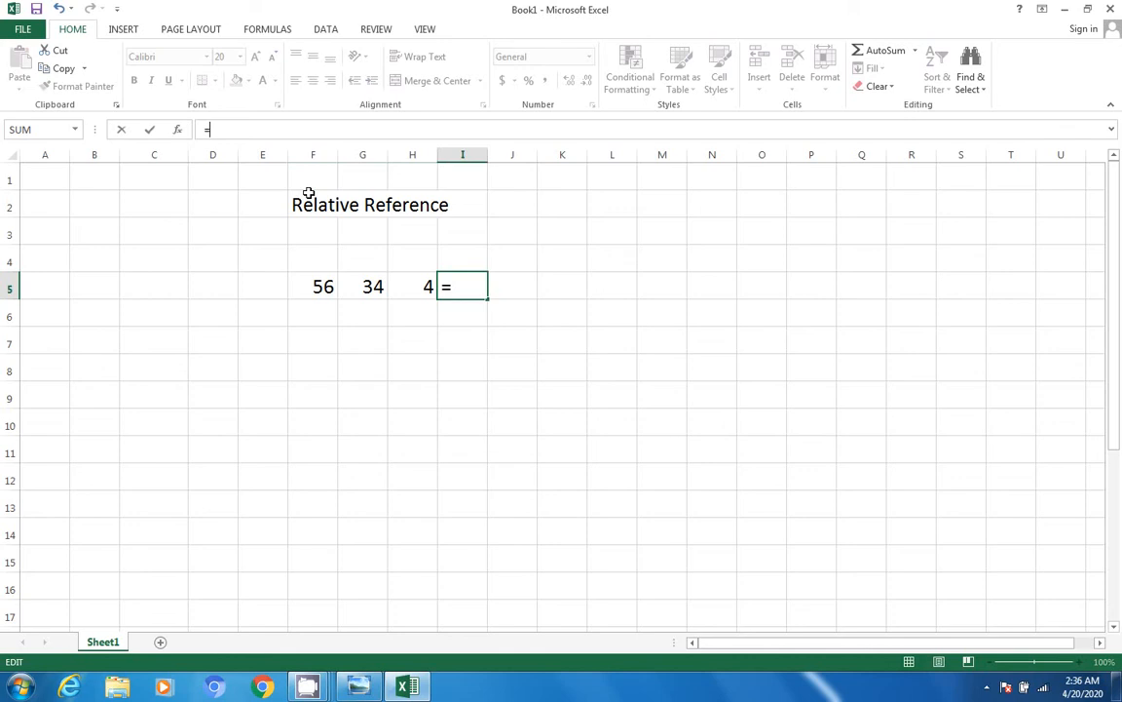
click(317, 286)
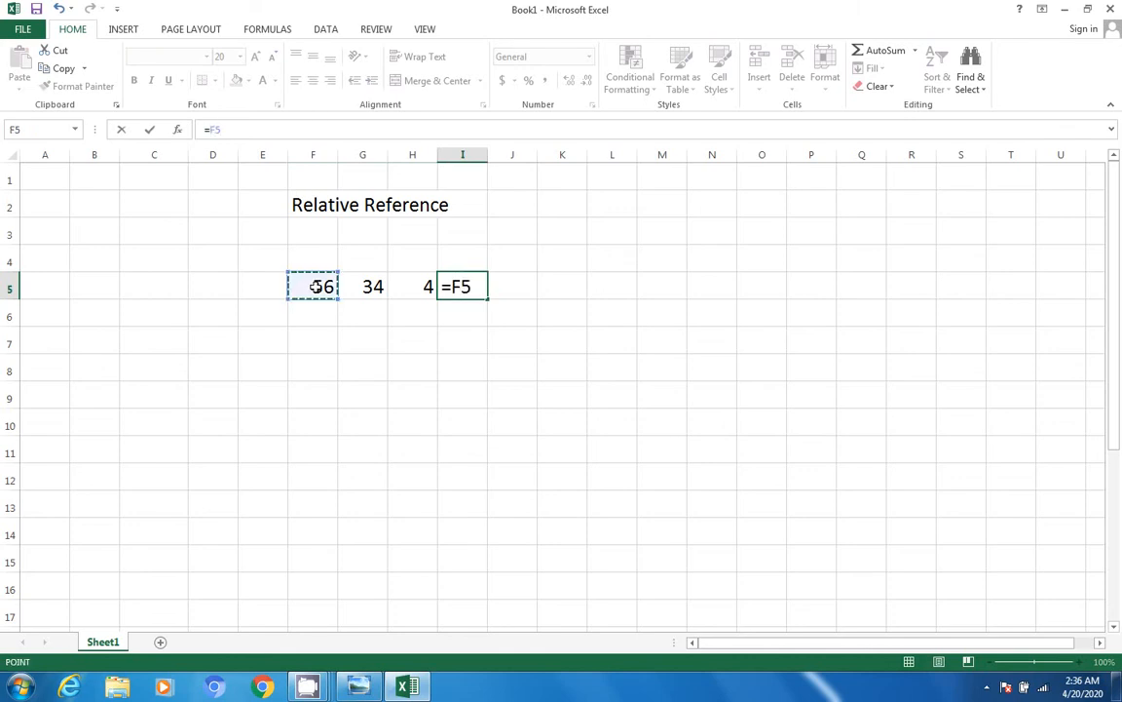
text(+)
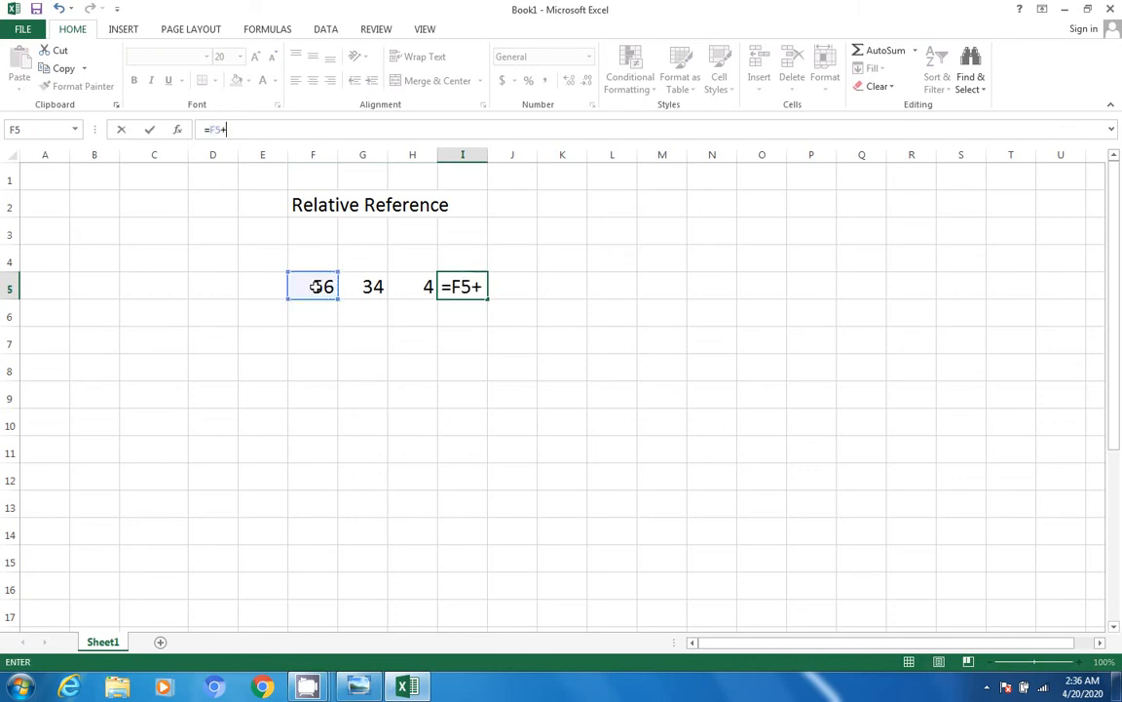
click(370, 286)
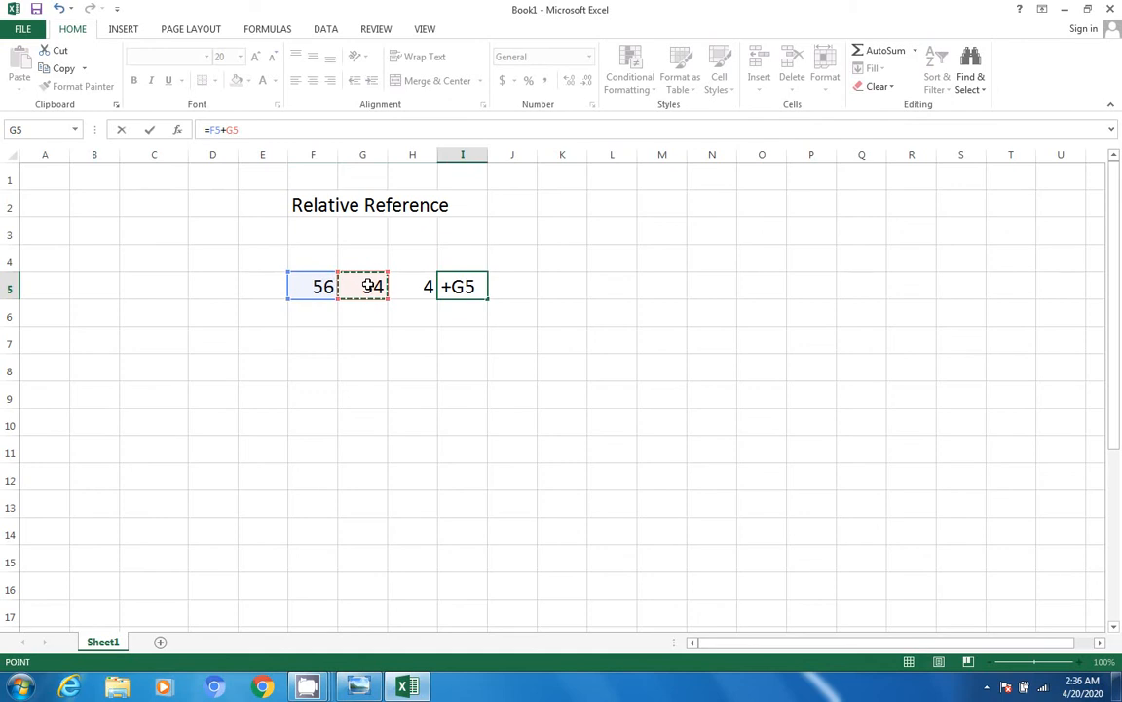
text(+)
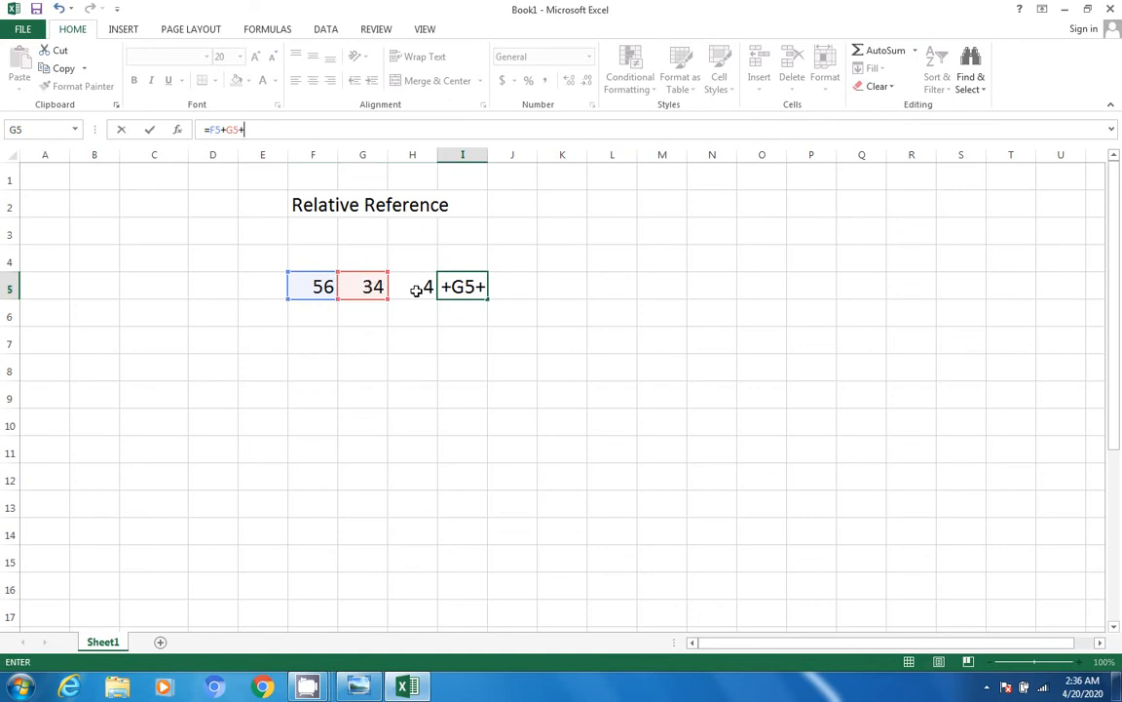
click(416, 290)
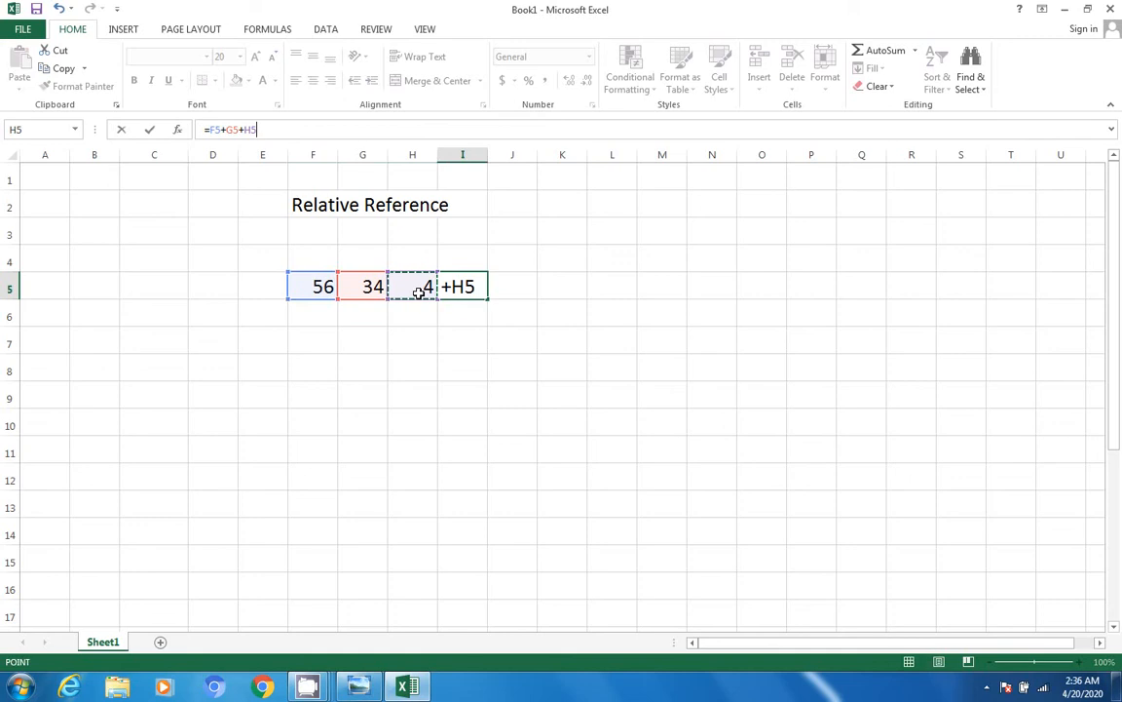
key(Return)
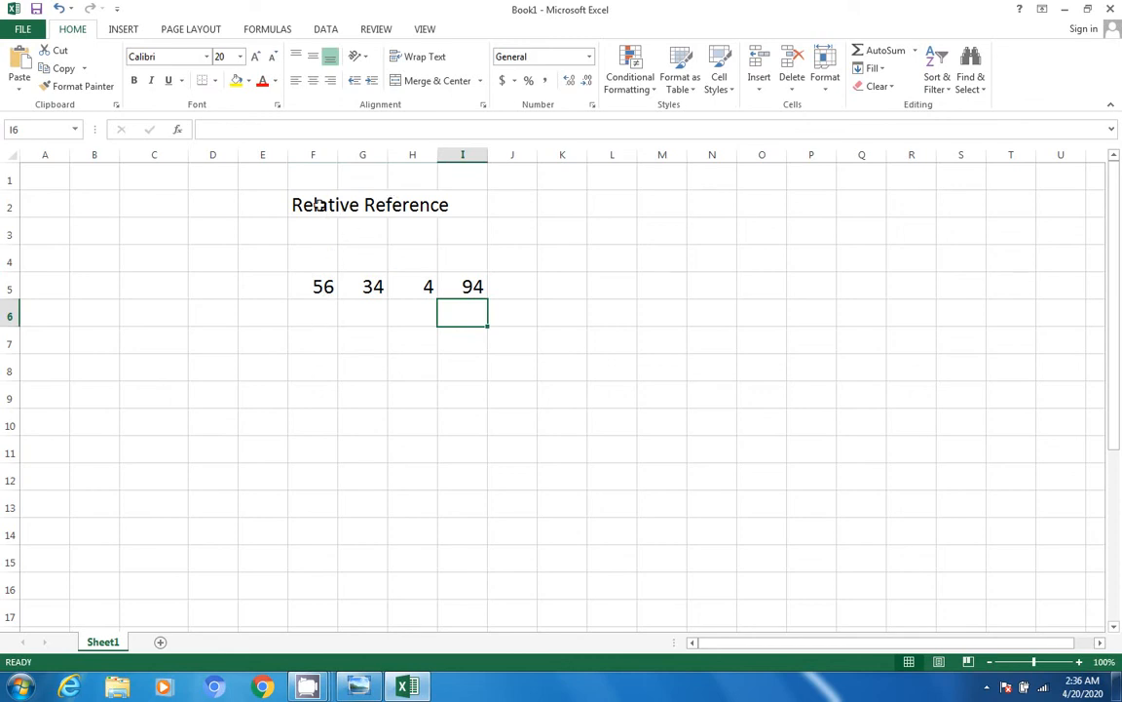
Fill the second row of numbers with 45 in F6, 45 in G6 and 10 in H6.
click(323, 314)
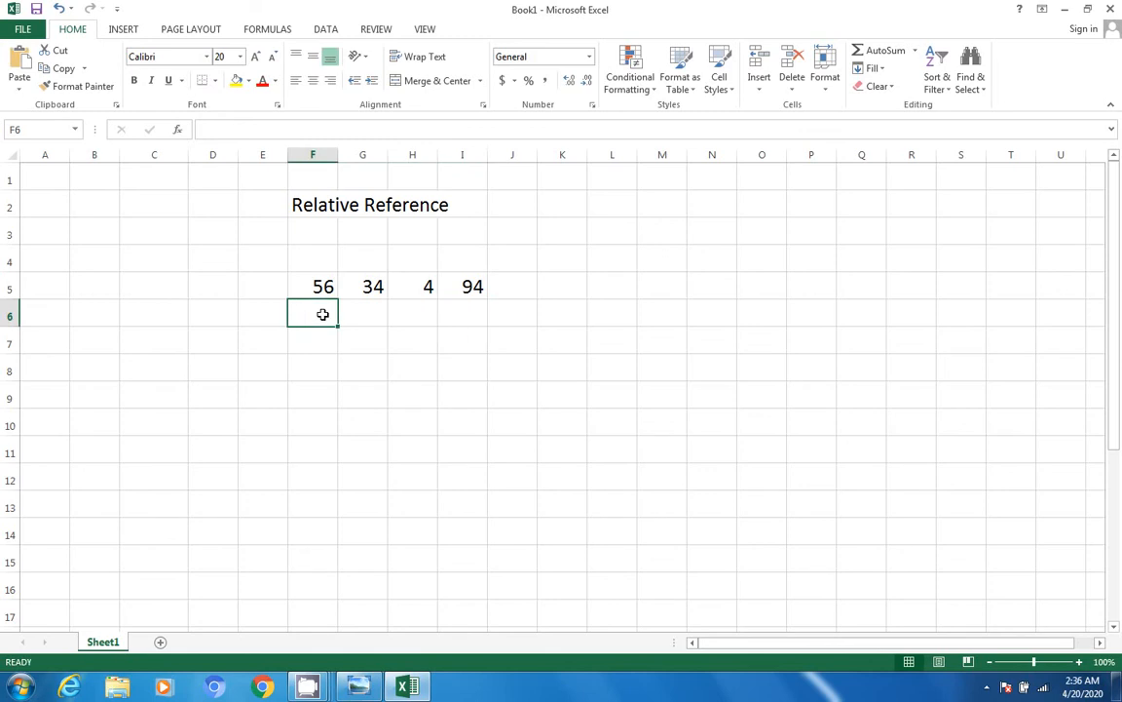
text(45)
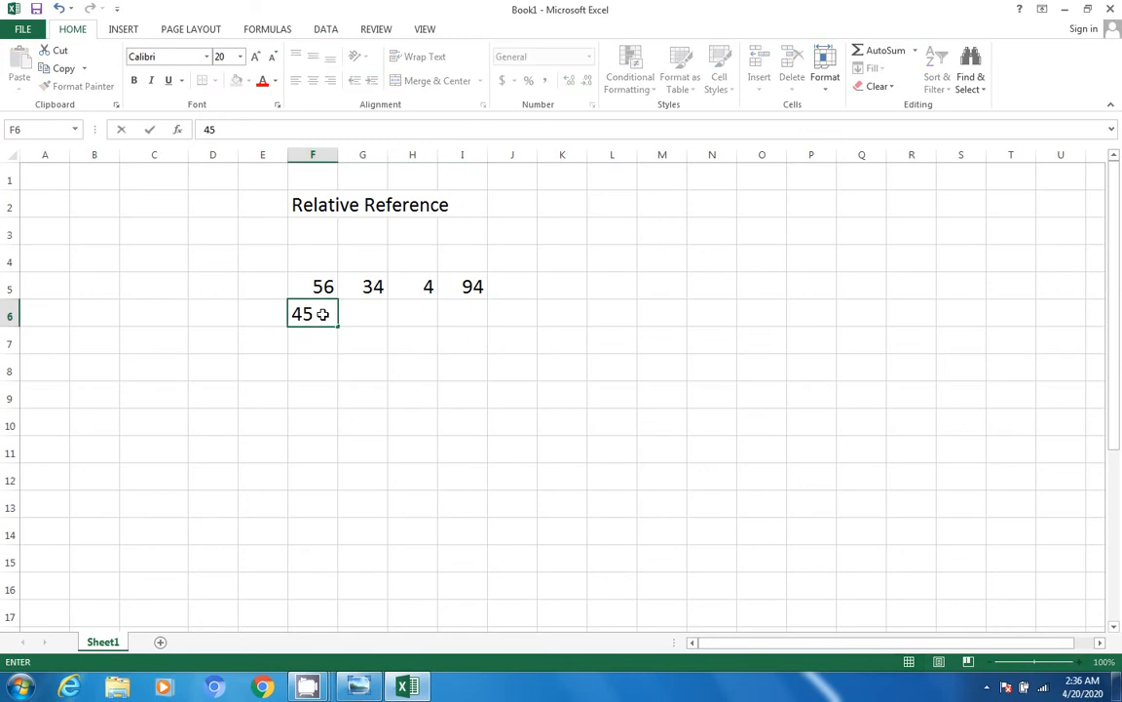
click(362, 312)
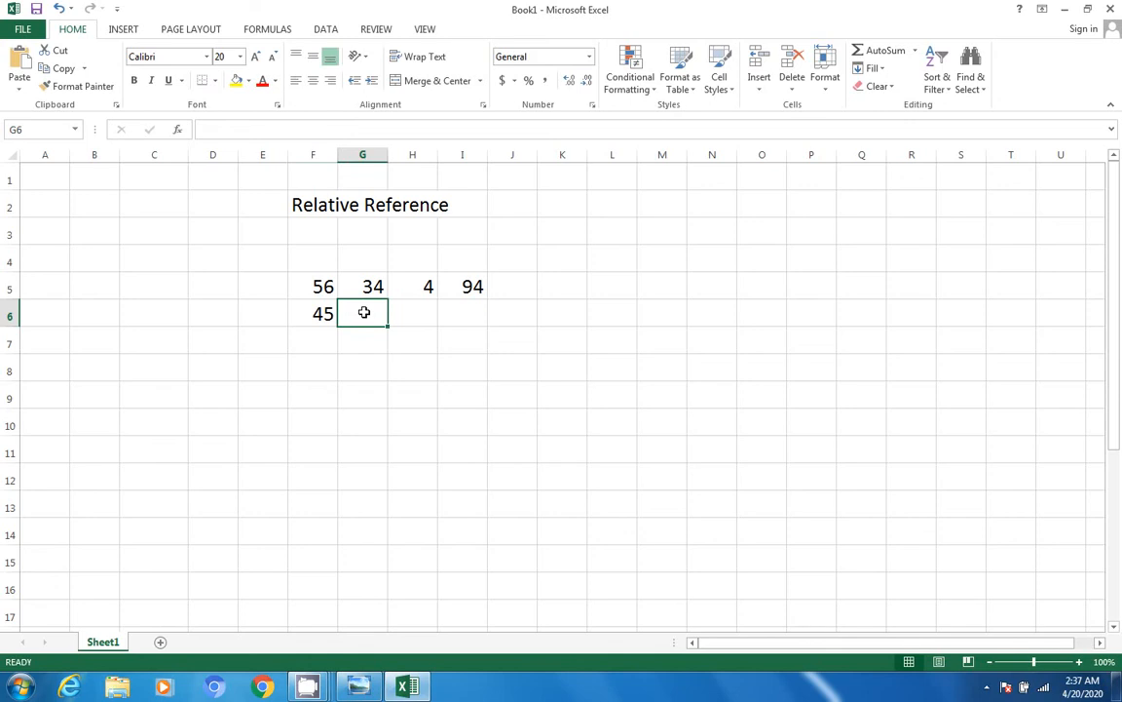
text(45)
click(406, 315)
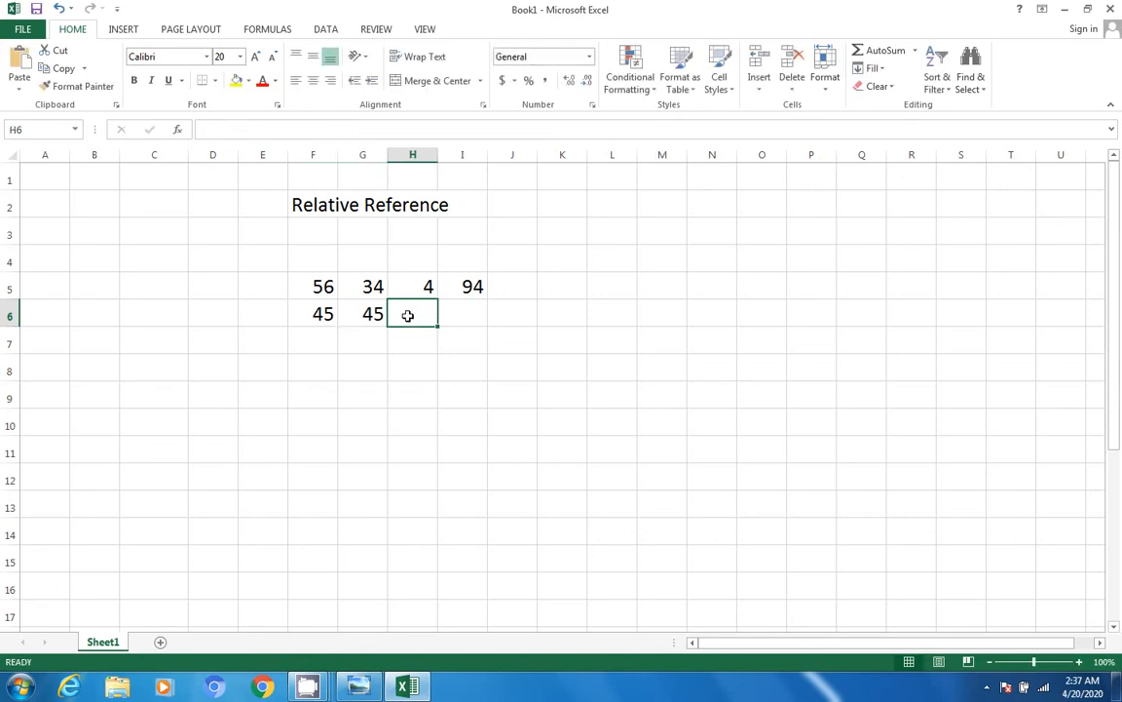
text(10)
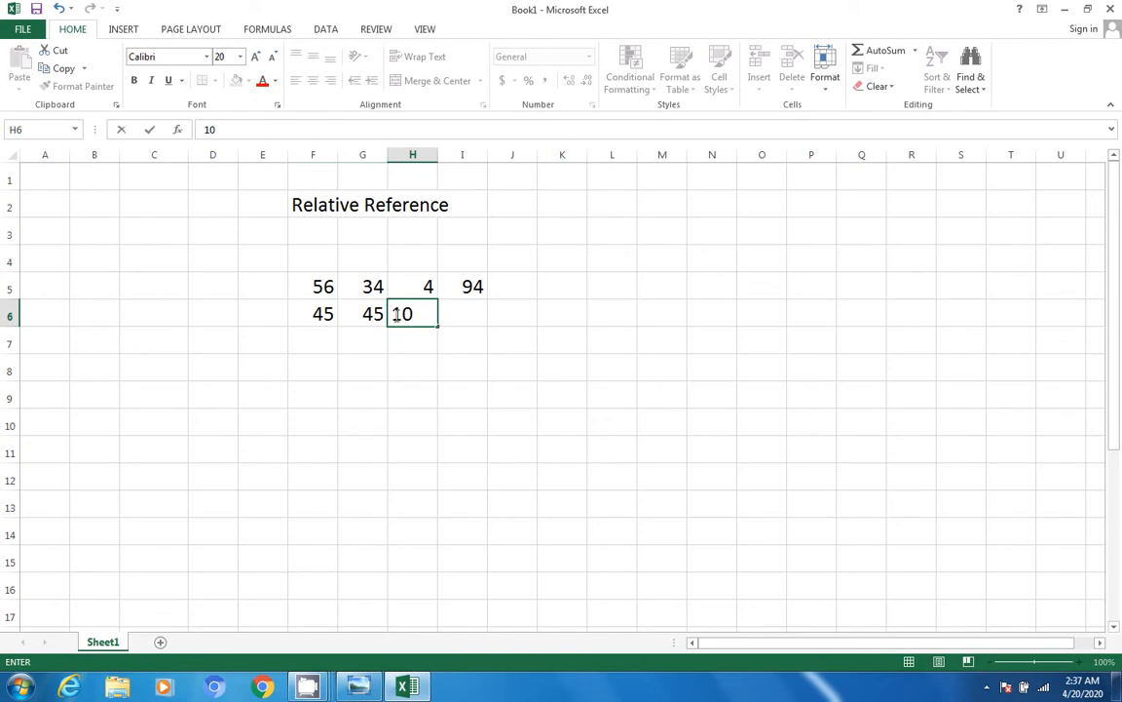
click(456, 312)
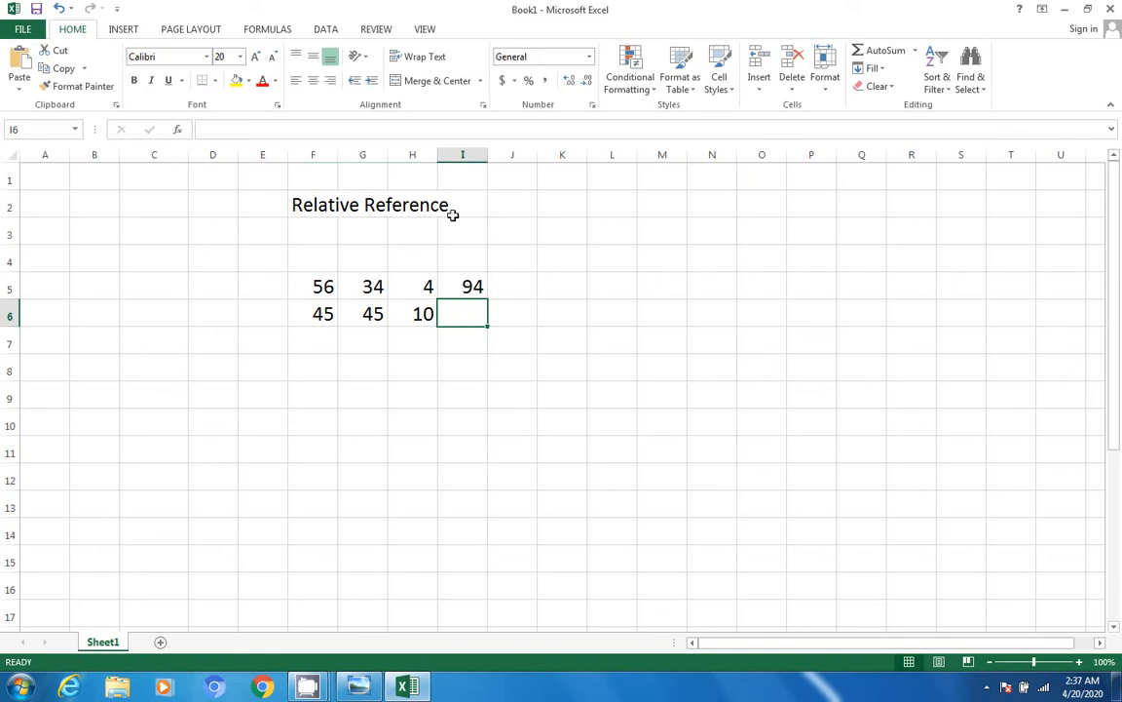
Review the cells used by the formula in I5 and fill that formula down through cell I8.
click(467, 287)
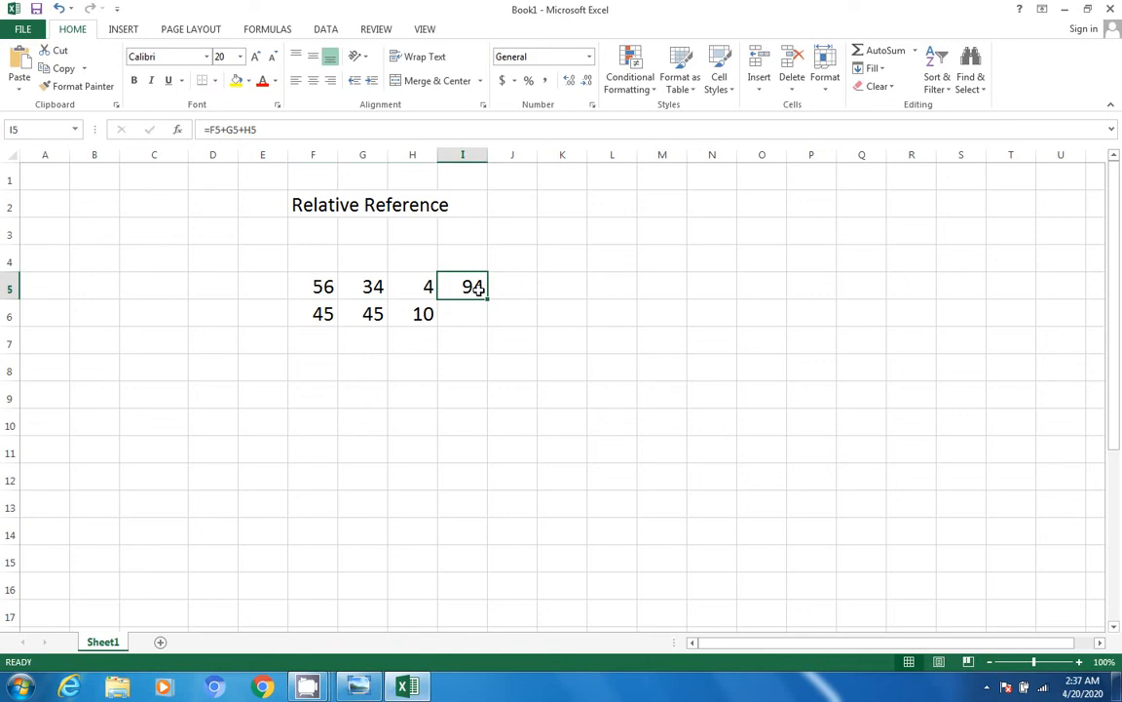
click(327, 286)
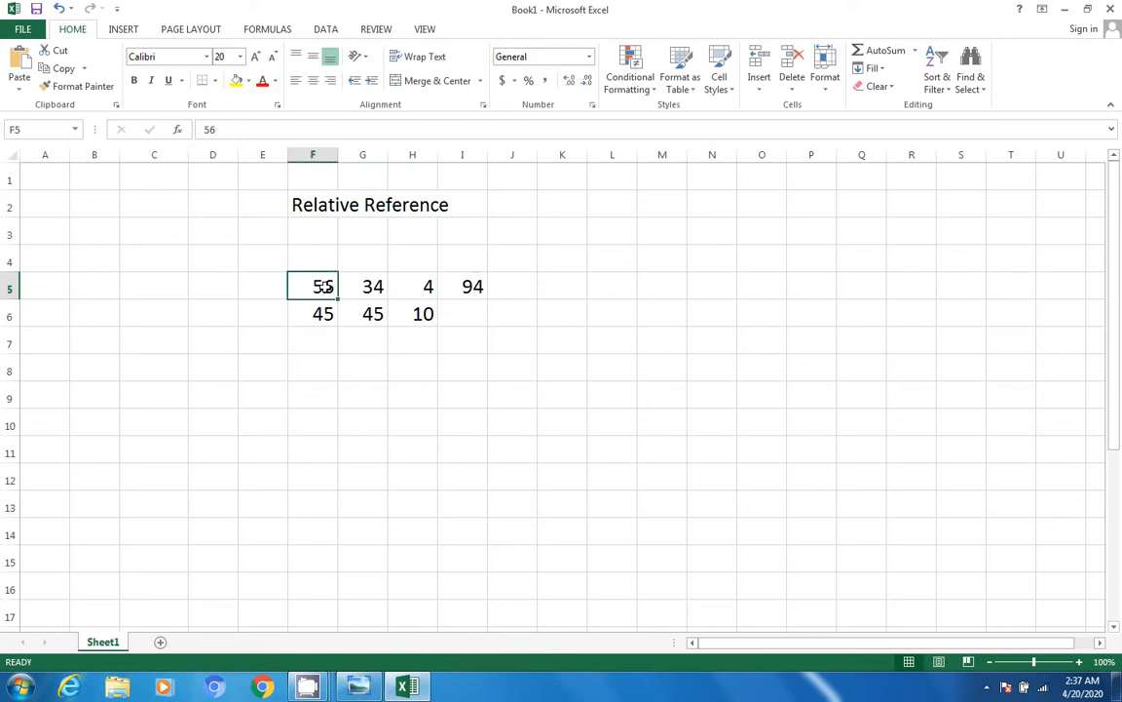
click(368, 286)
click(415, 286)
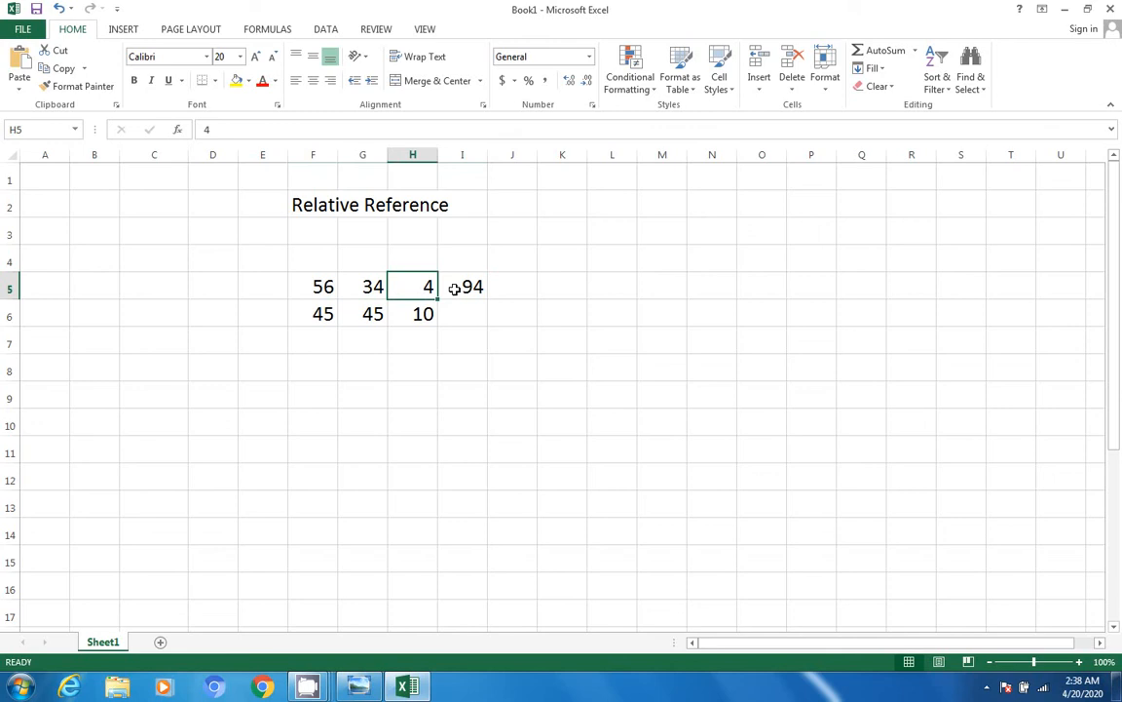
click(462, 289)
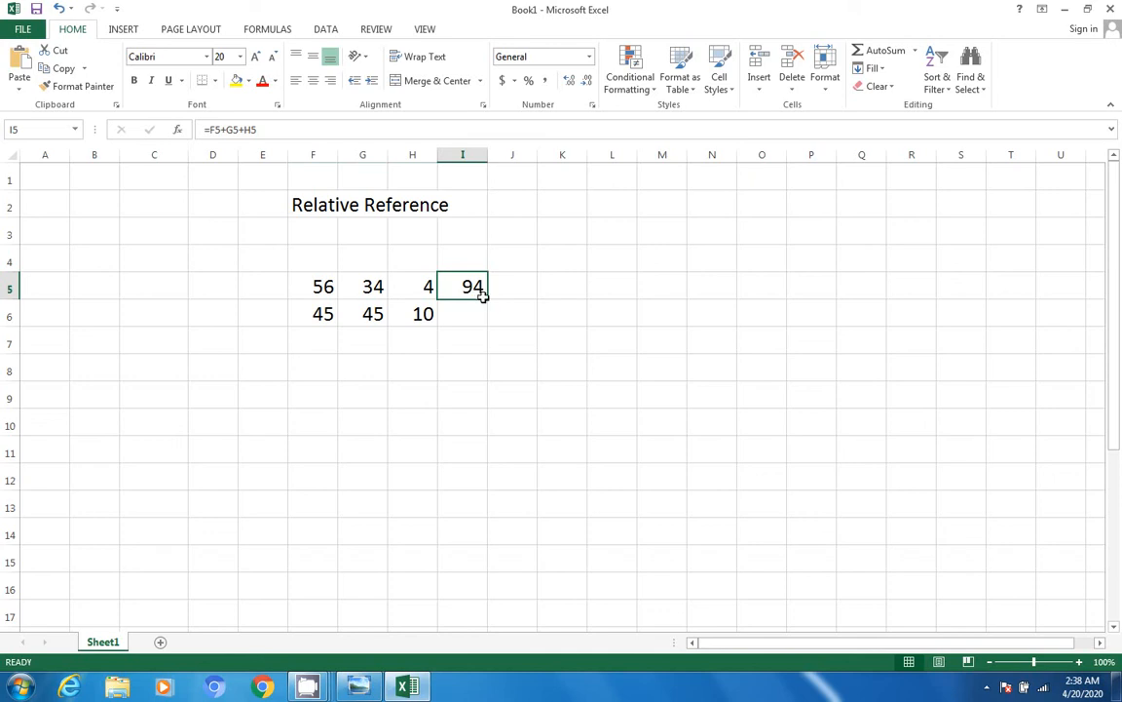
drag(485, 300, 486, 330)
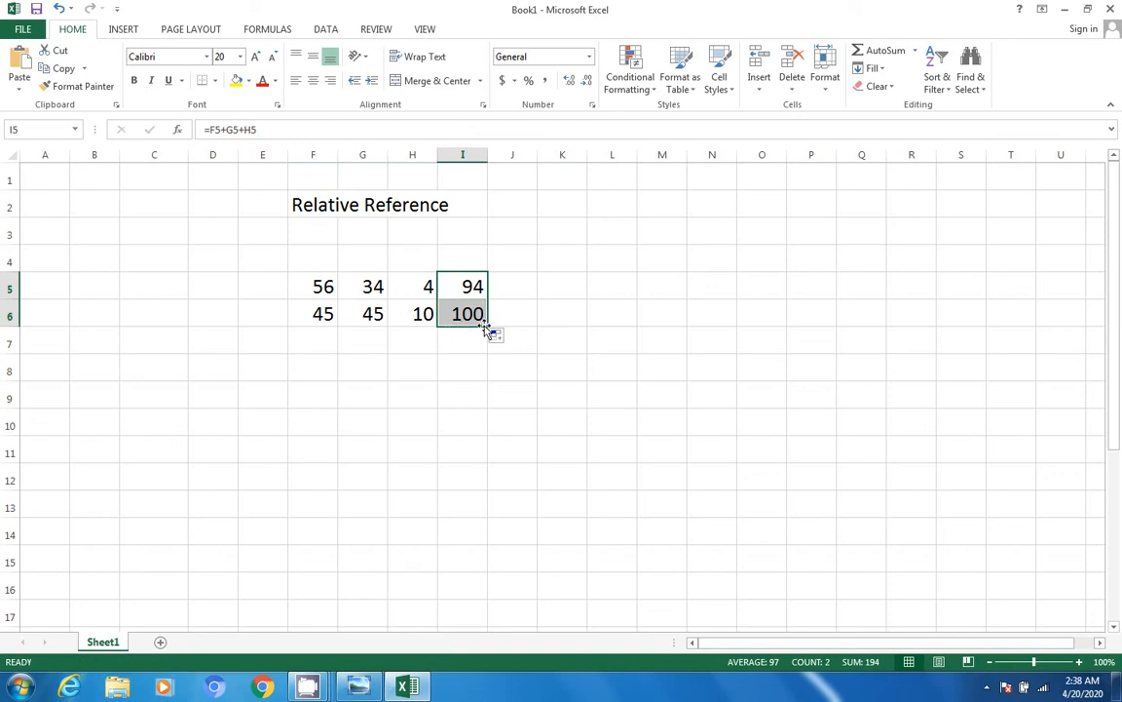
drag(487, 328, 487, 378)
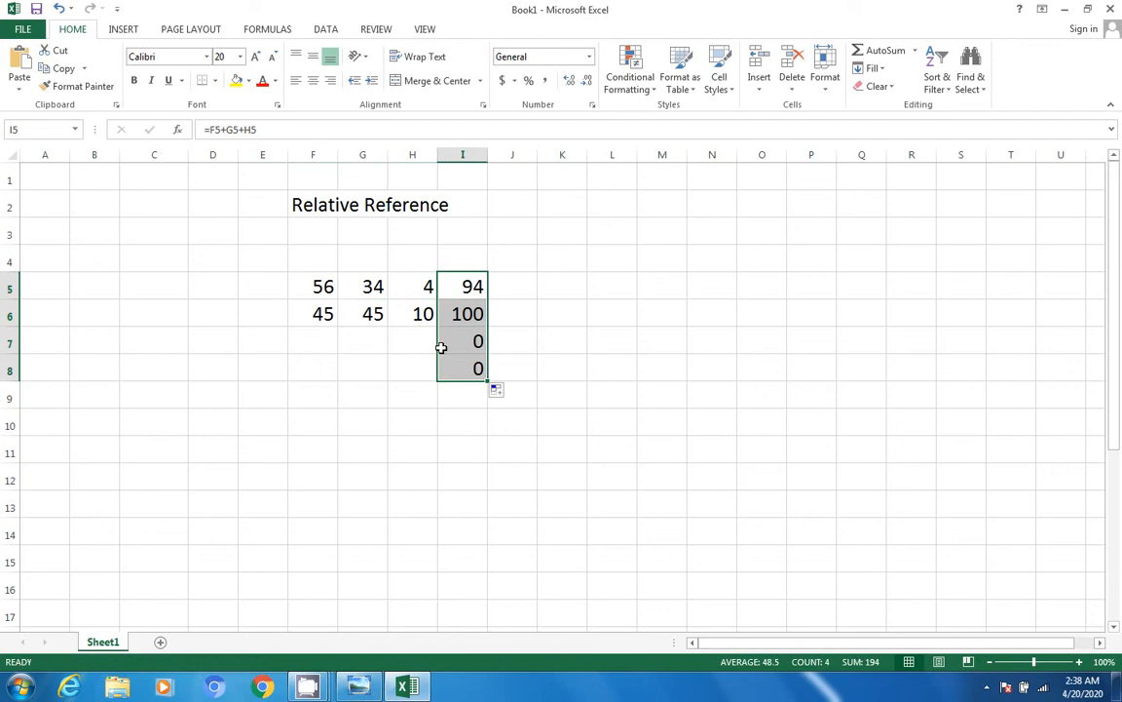
Fill the third row of numbers with 4 in F7, 67 in G7 and 34 in H7.
click(311, 339)
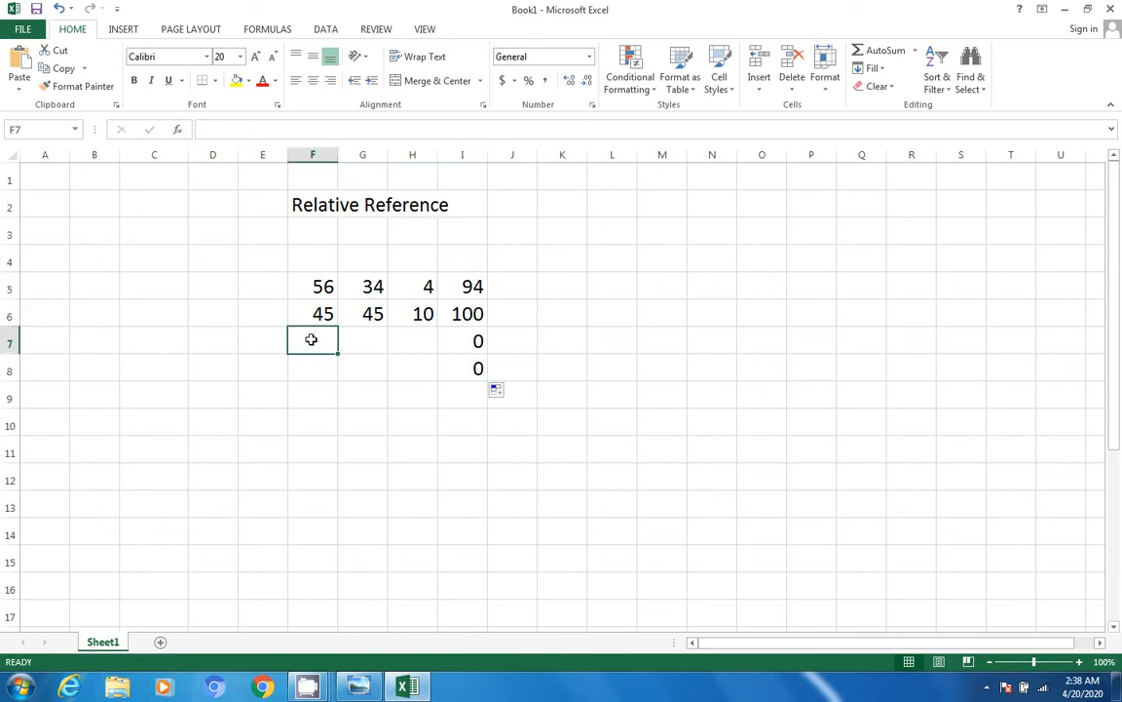
text(4)
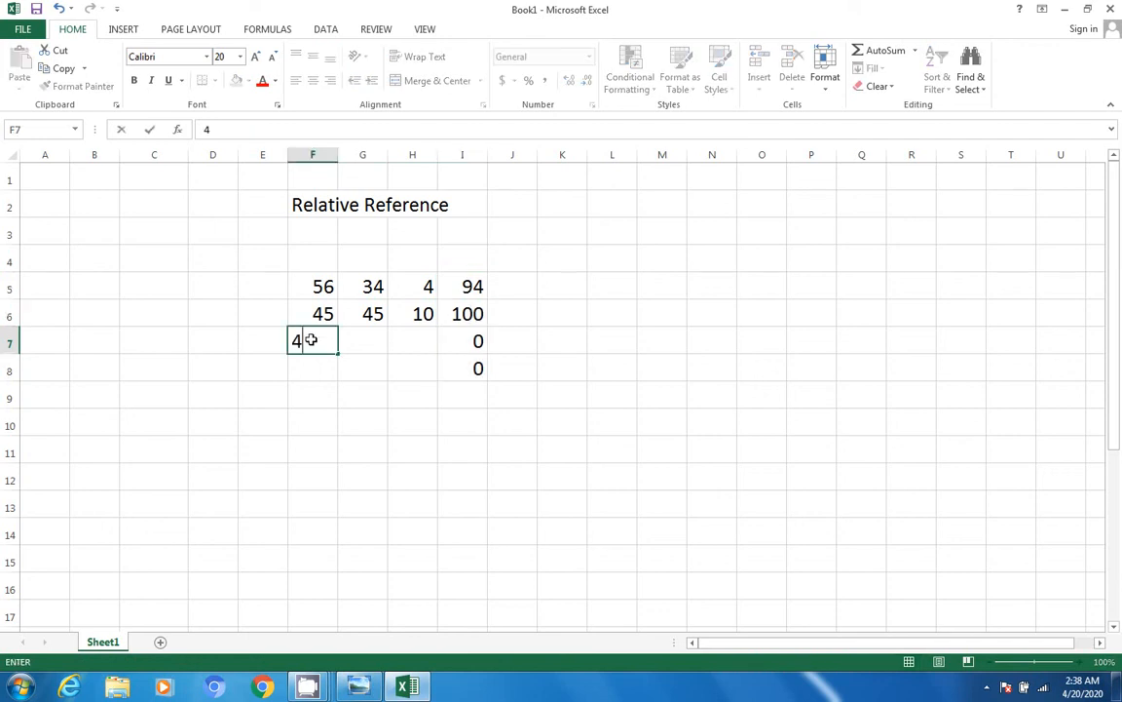
click(357, 342)
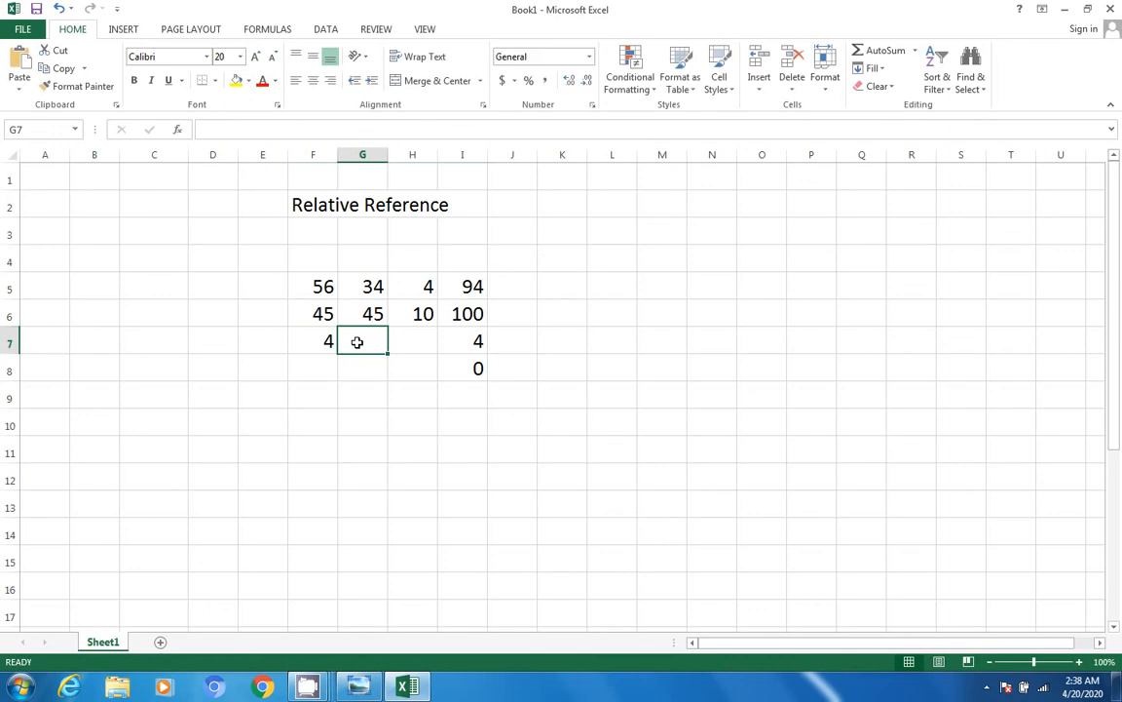
text(67)
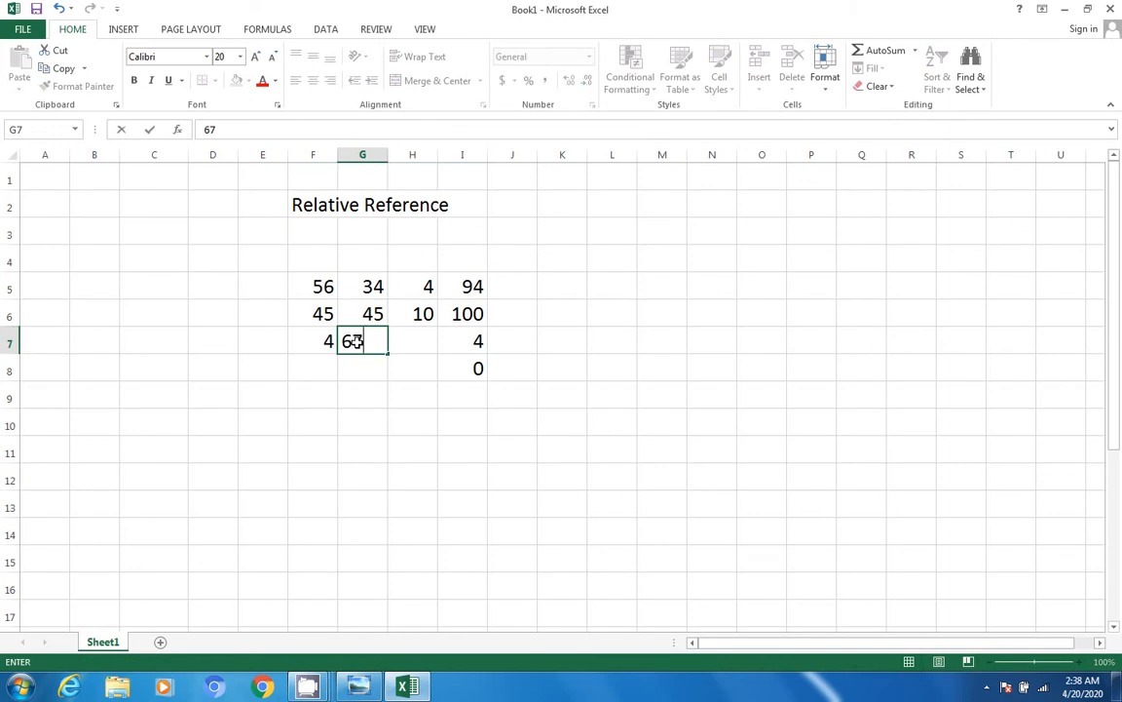
click(413, 338)
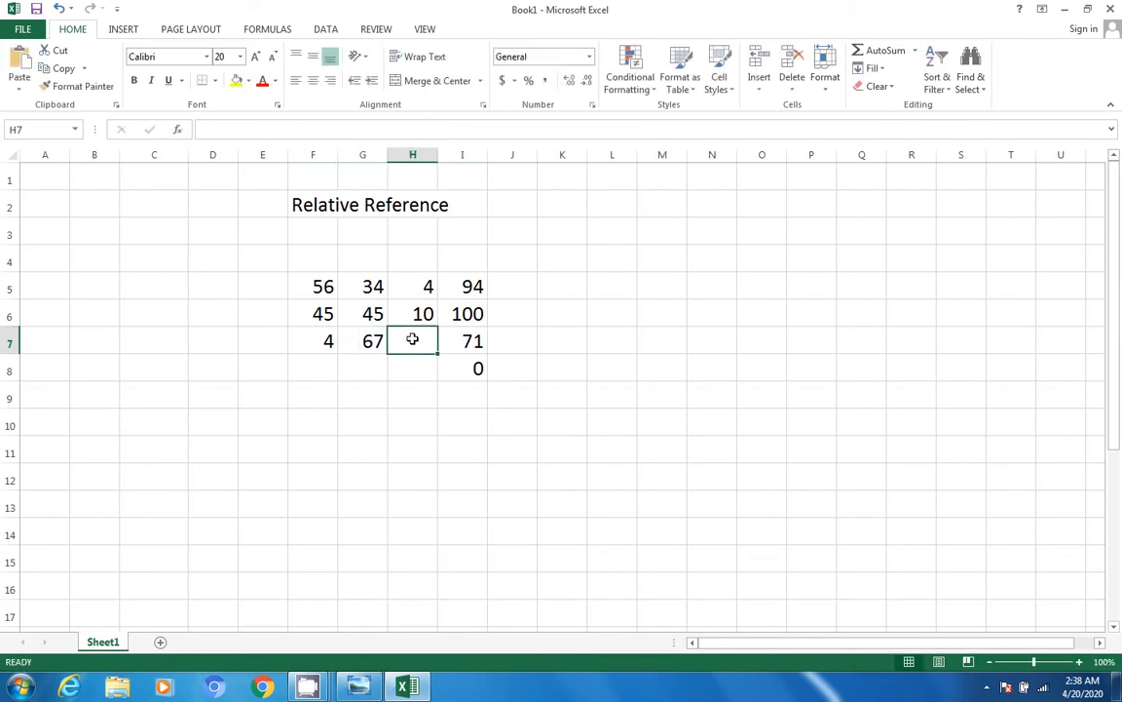
text(34)
click(531, 353)
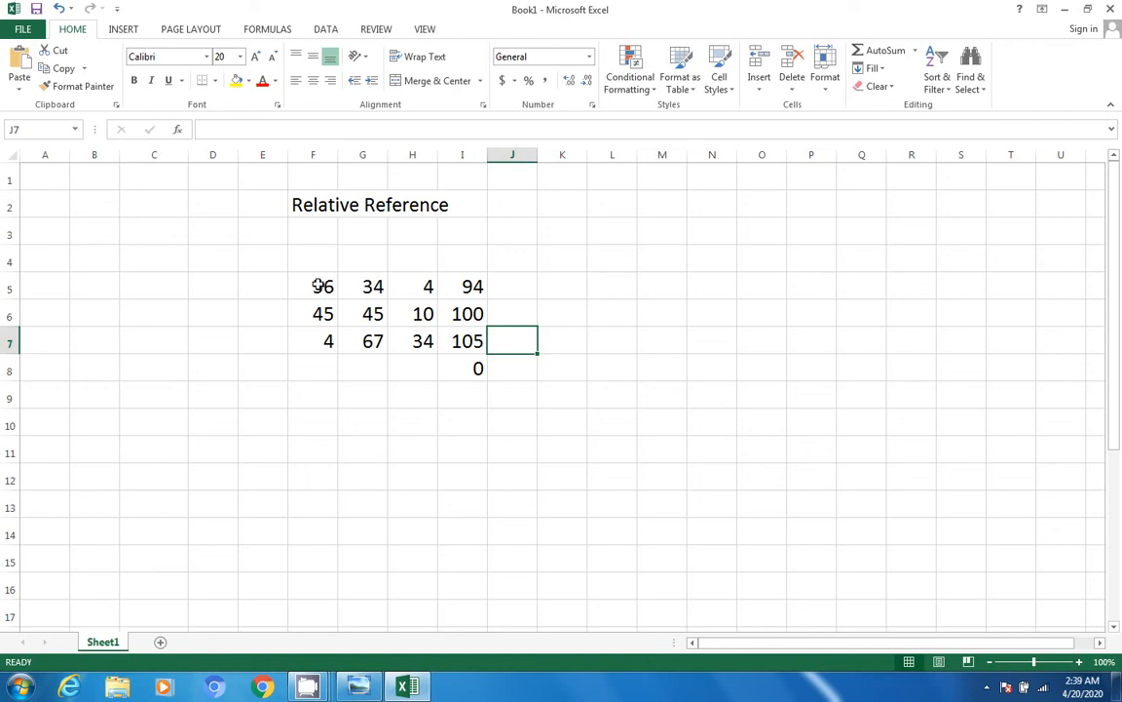
Highlight the first data row from F5 to I5 and select cell I5 to review its formula.
drag(317, 286, 446, 290)
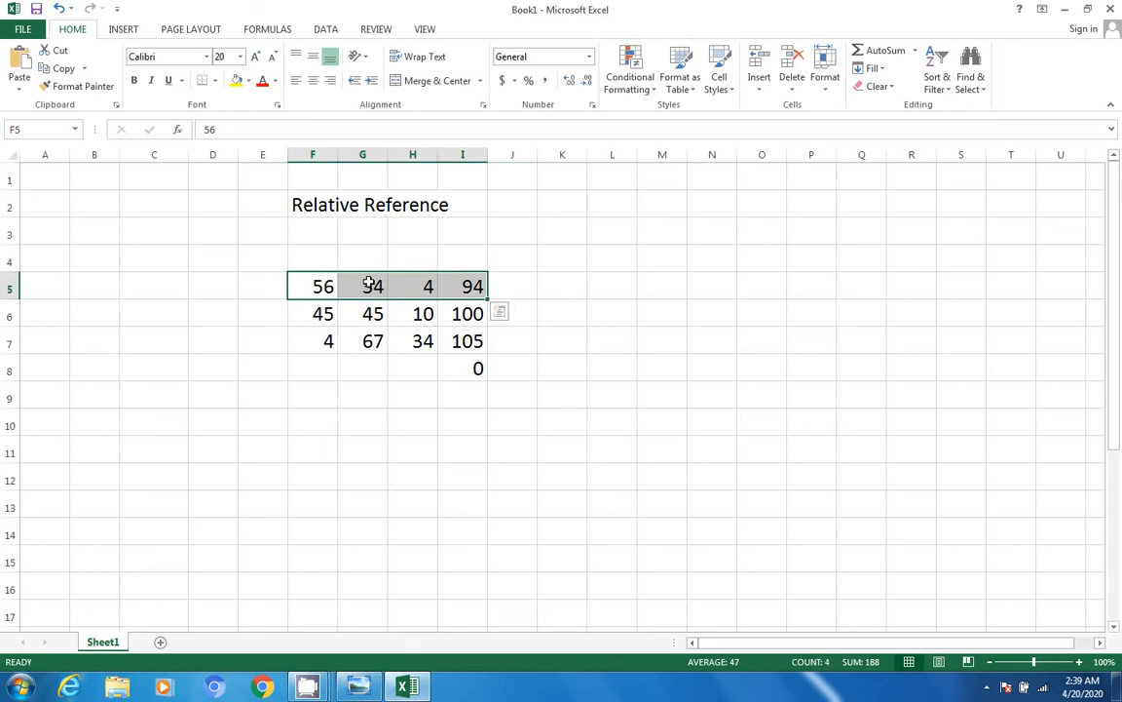
click(471, 285)
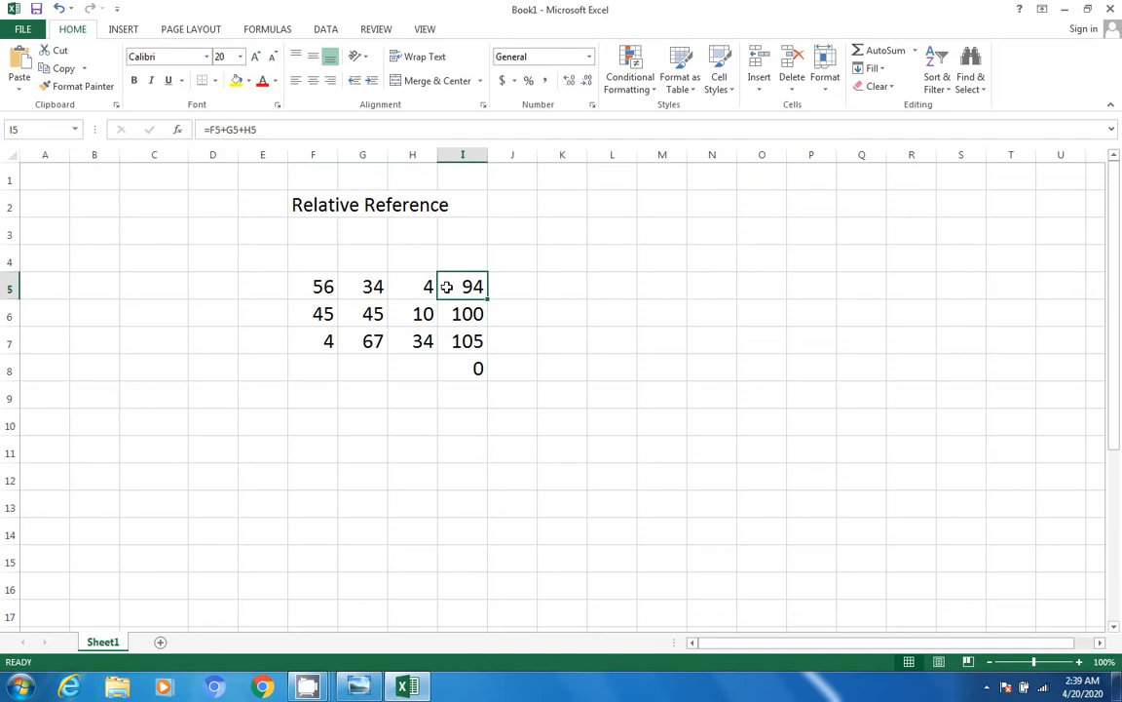
Copy the first data row F5:I5 to the row starting at A8 and check the adjusted formula in D8.
click(523, 290)
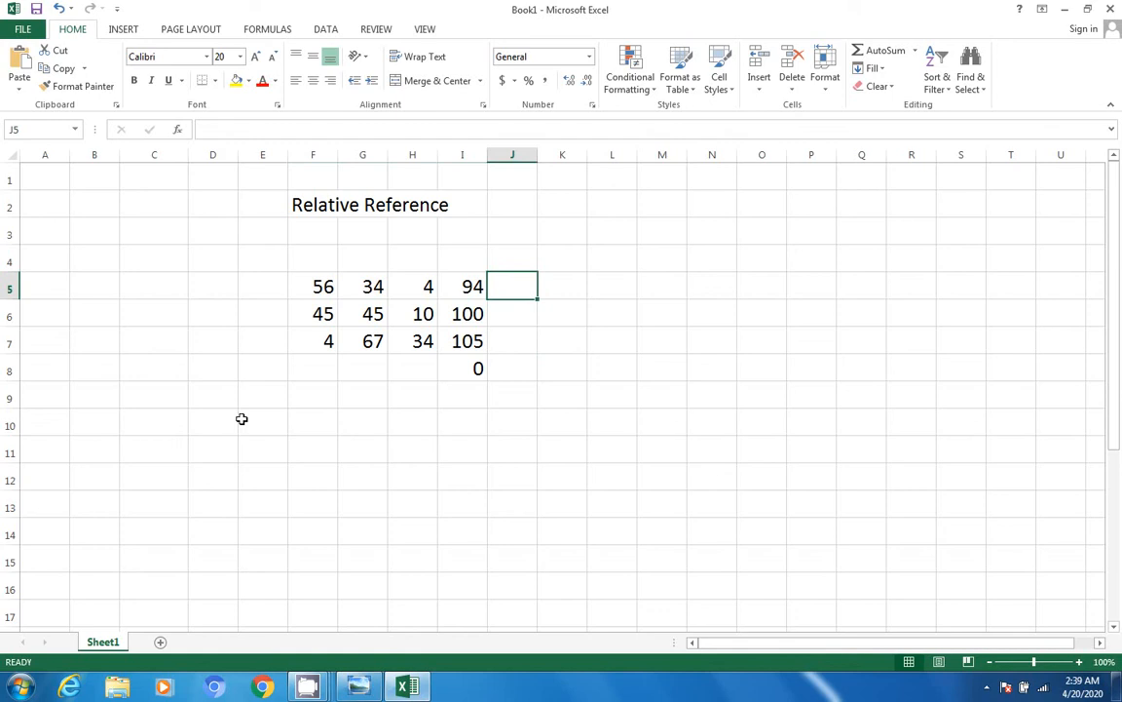
click(320, 287)
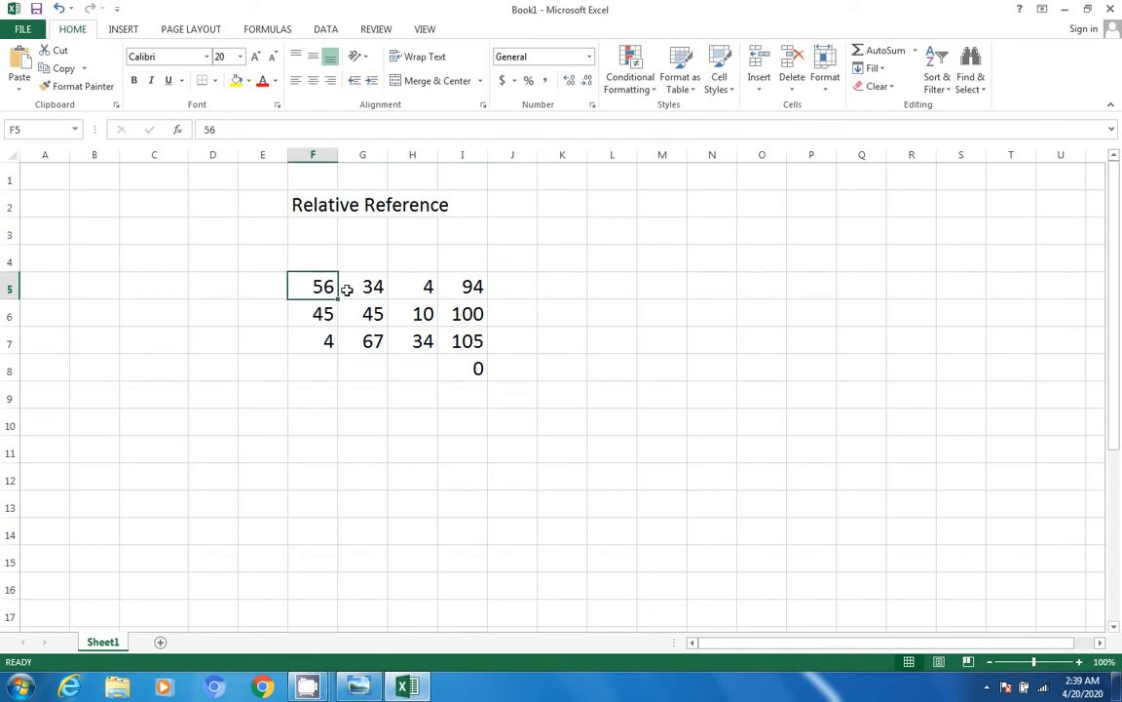
drag(346, 290, 451, 287)
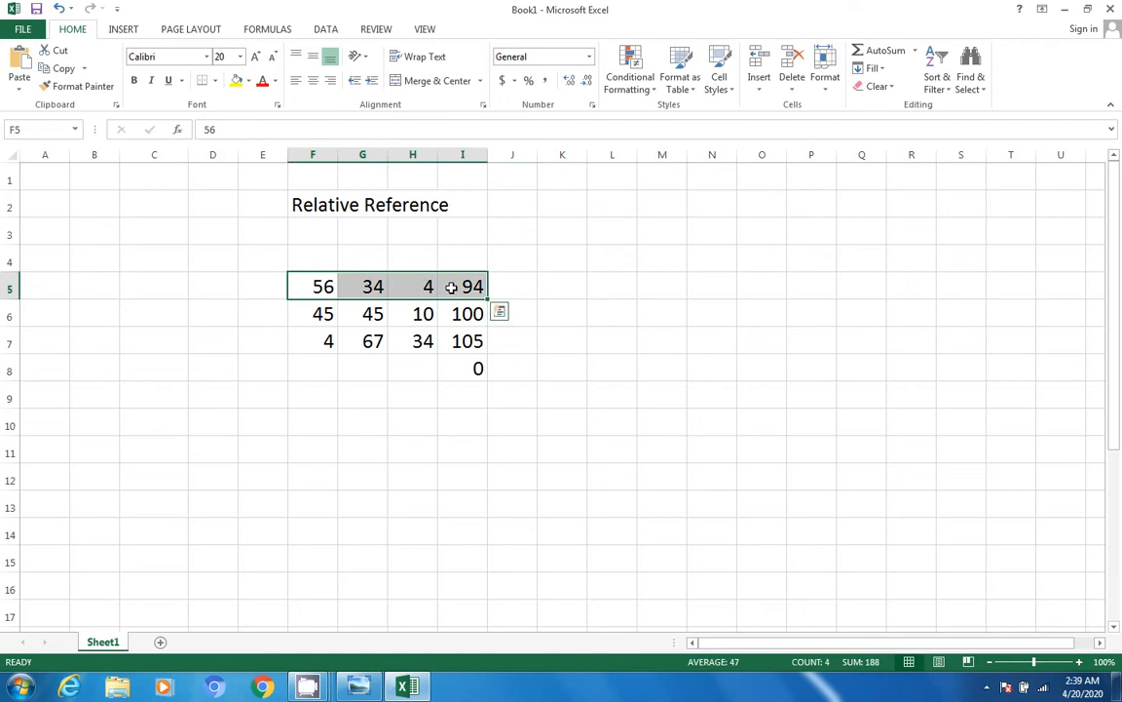
key(ctrl+c)
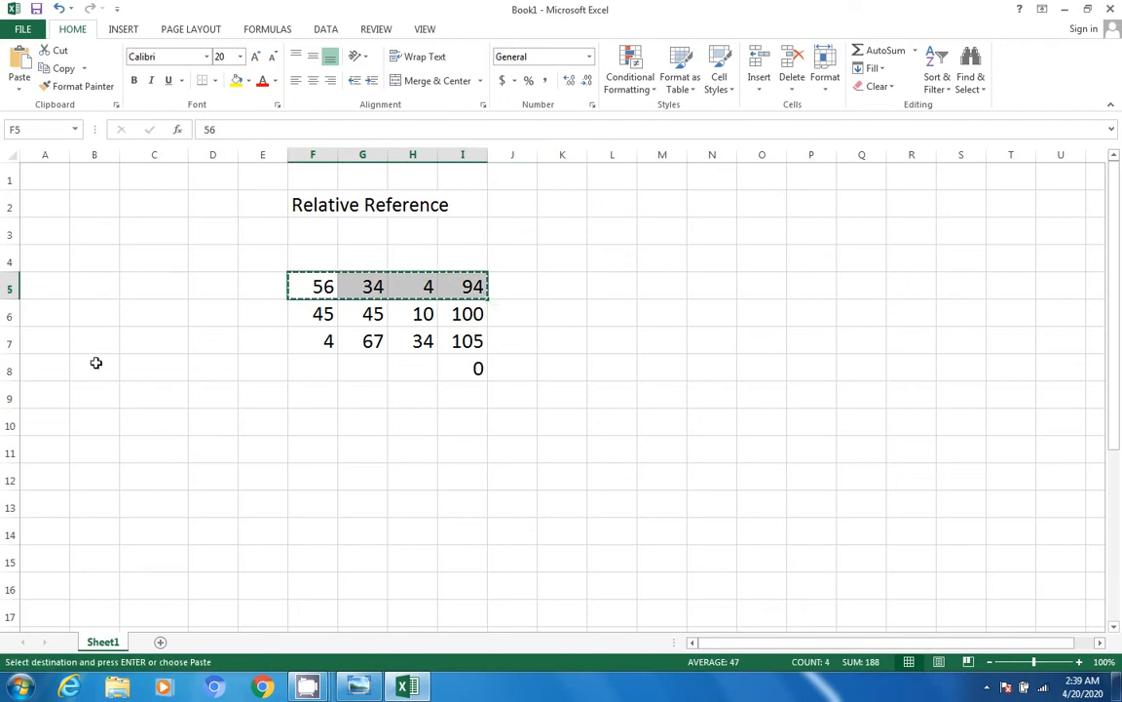
click(55, 370)
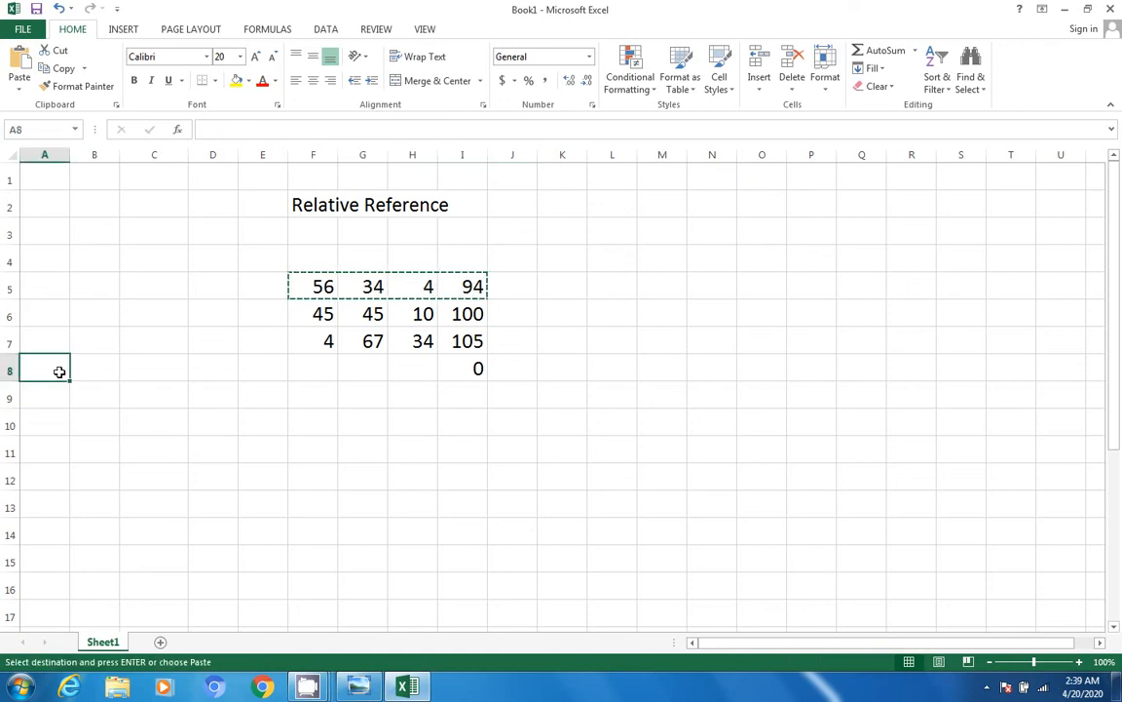
key(ctrl+v)
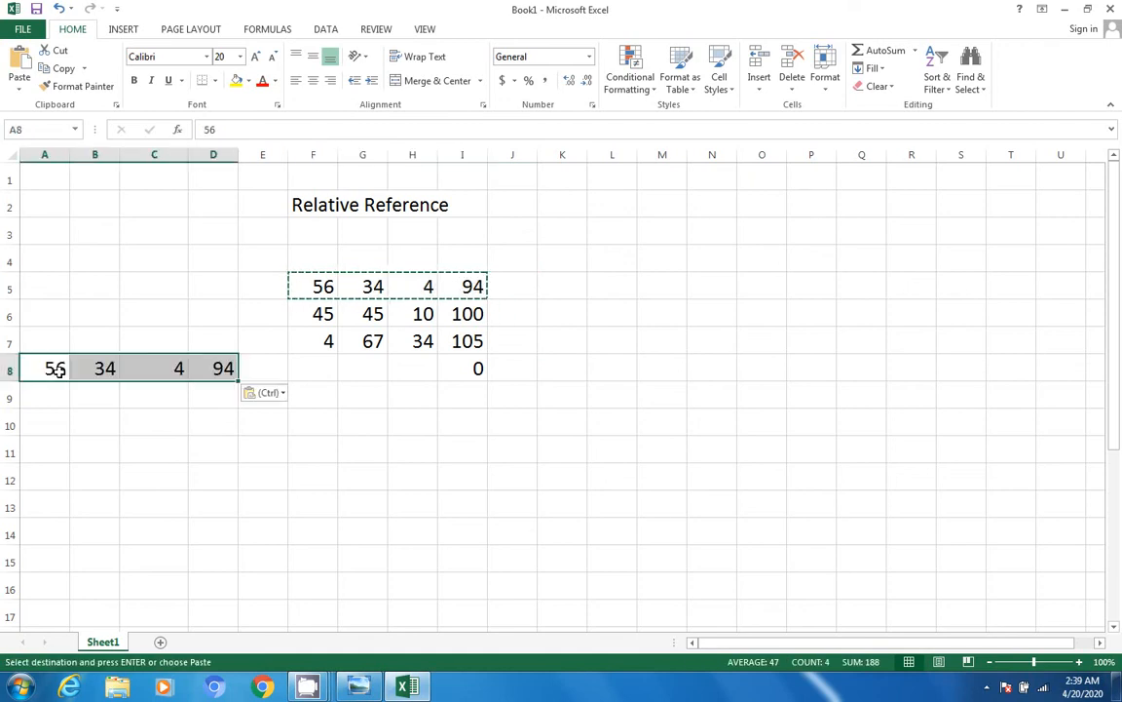
click(218, 368)
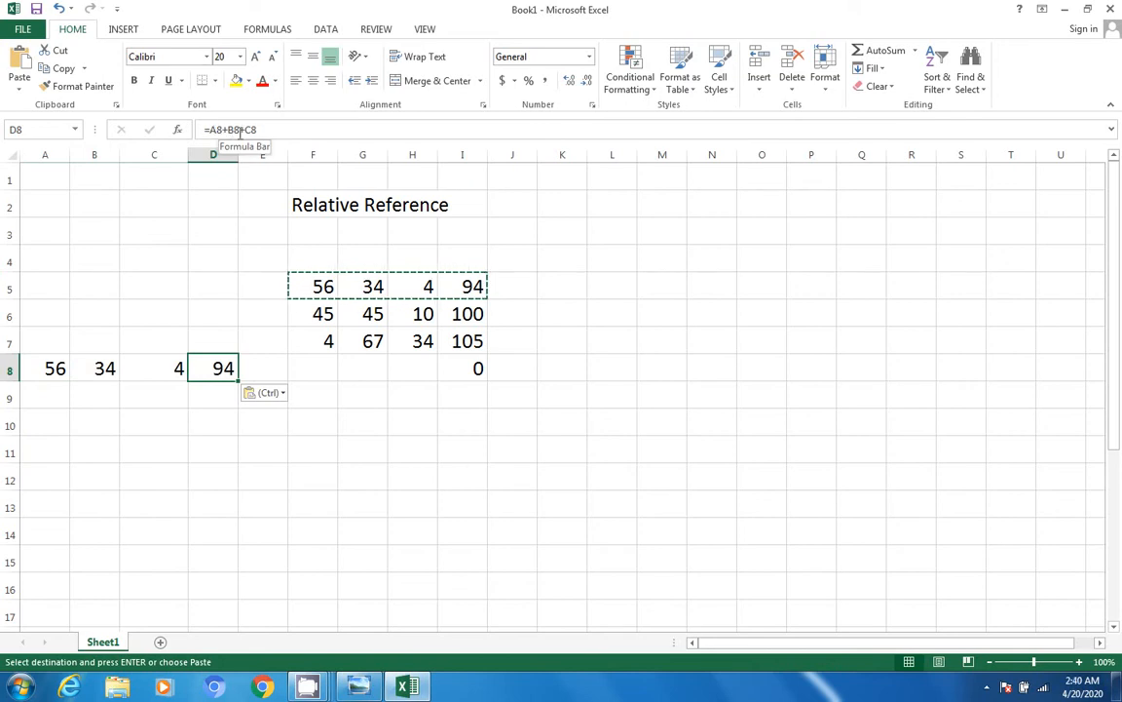
Fill the row below the pasted copy with 45 in A9, 67 in B9 and 4 in C9.
click(46, 397)
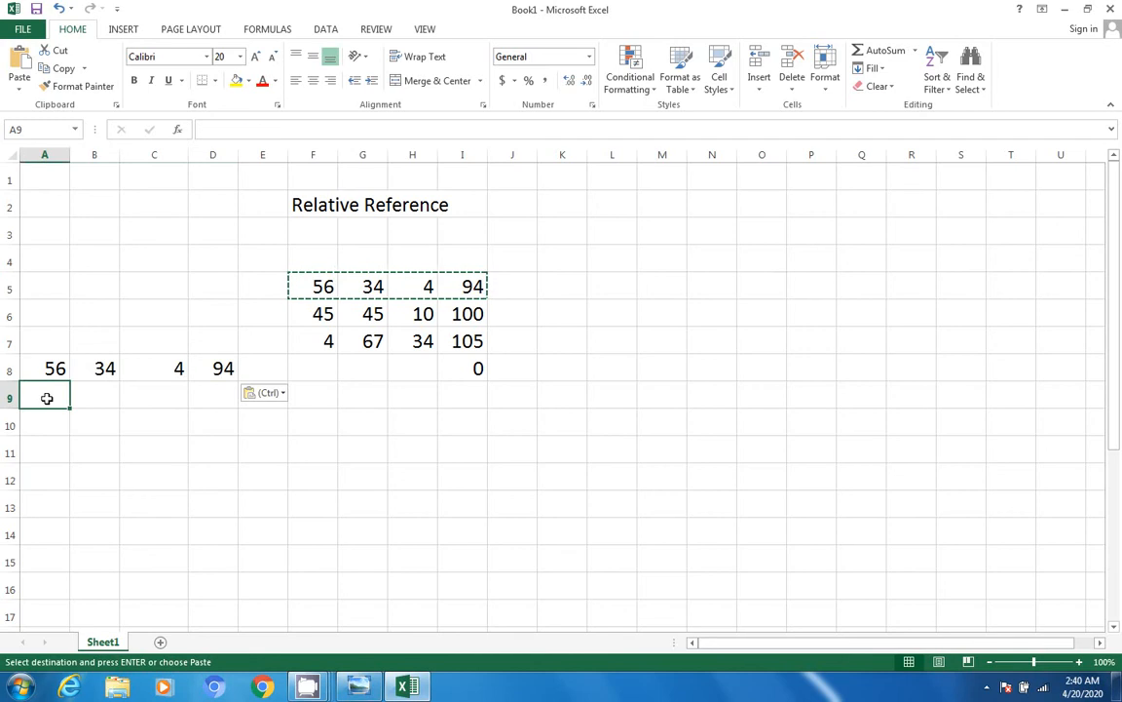
key(Escape)
text(45)
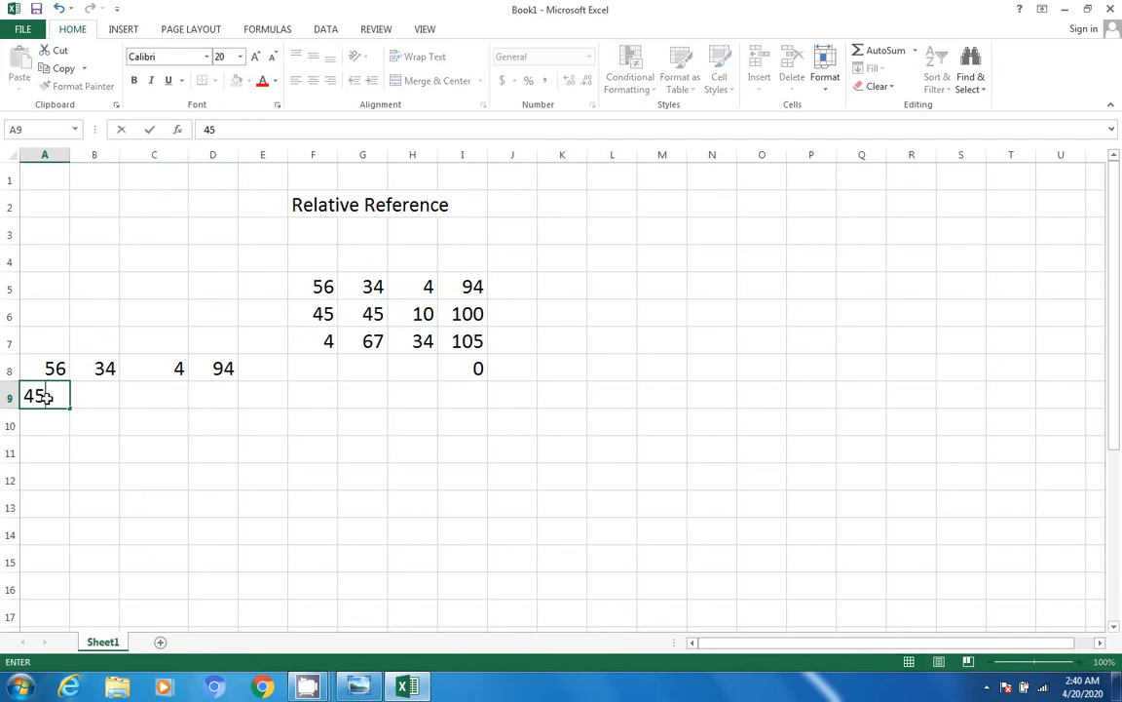
click(98, 396)
text(67)
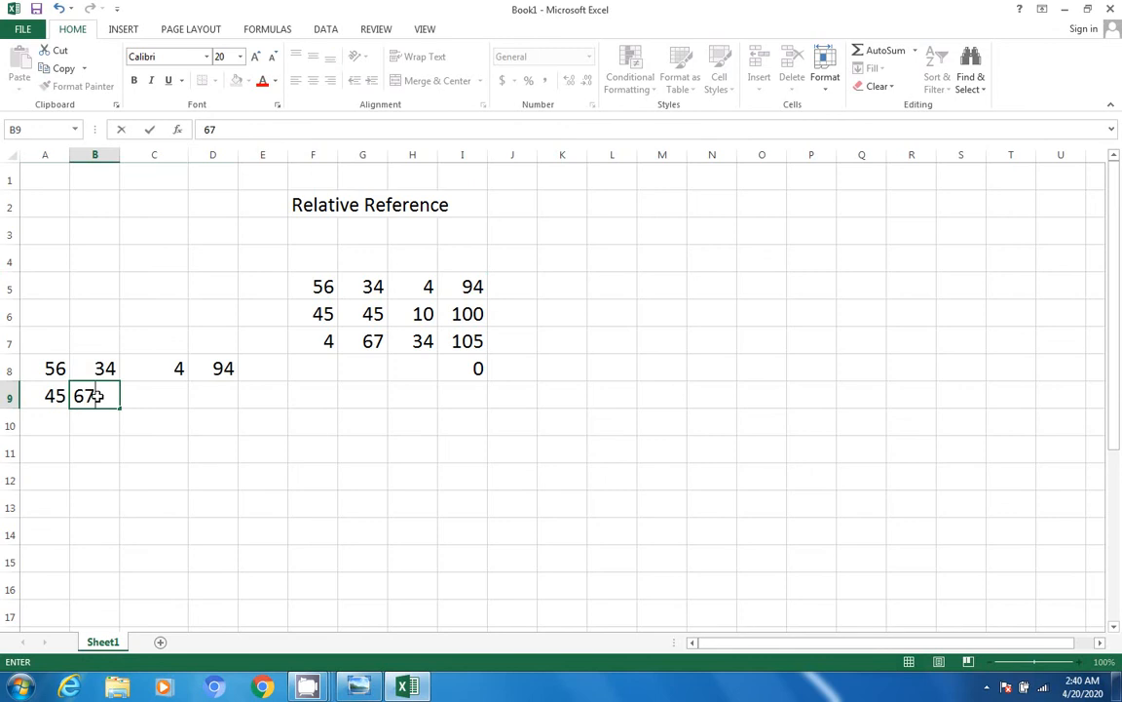
click(128, 396)
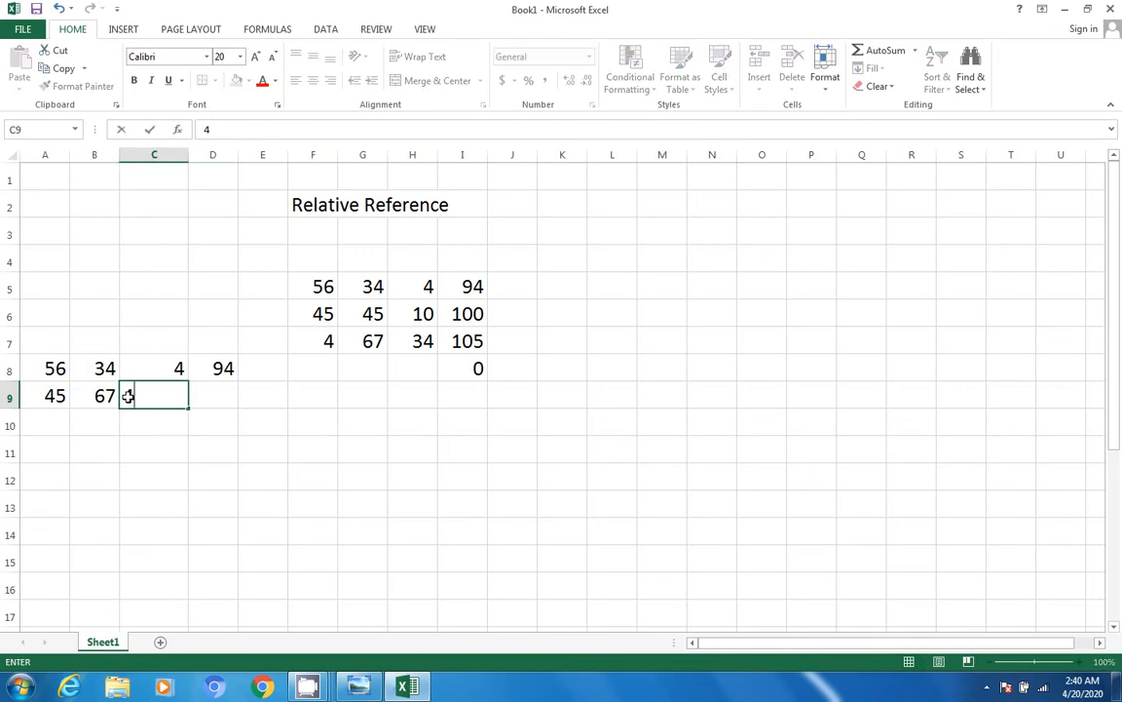
text(4)
Fill the row-sum formula in D8 down to D9.
click(218, 401)
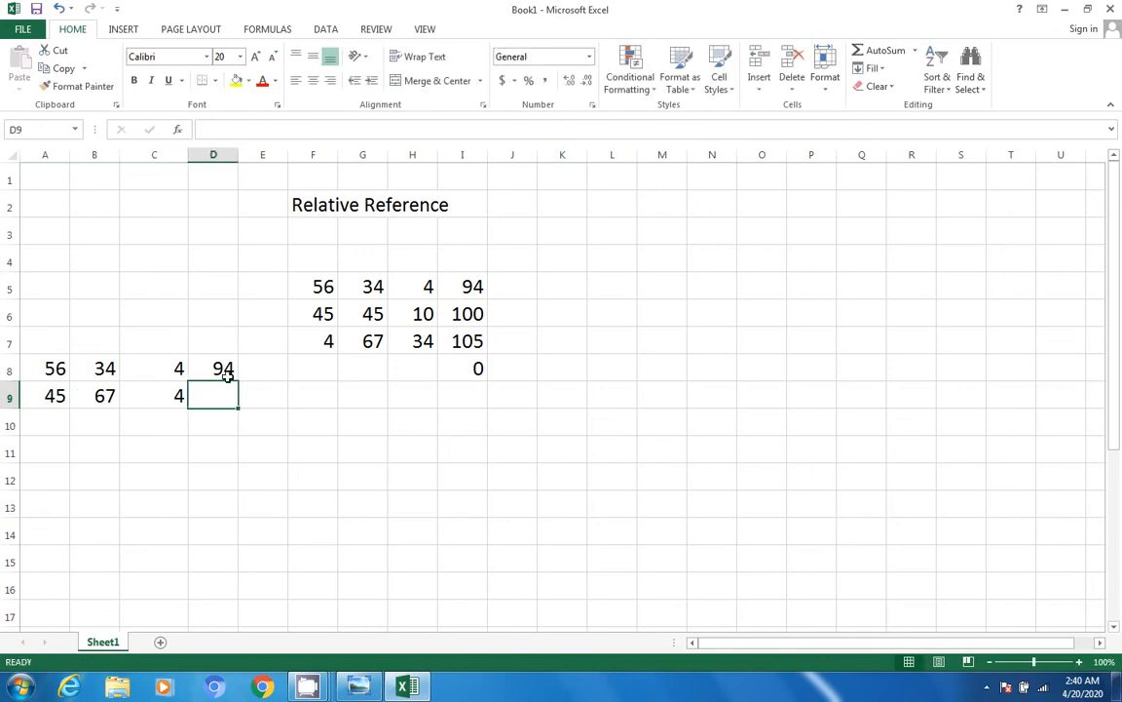
click(226, 374)
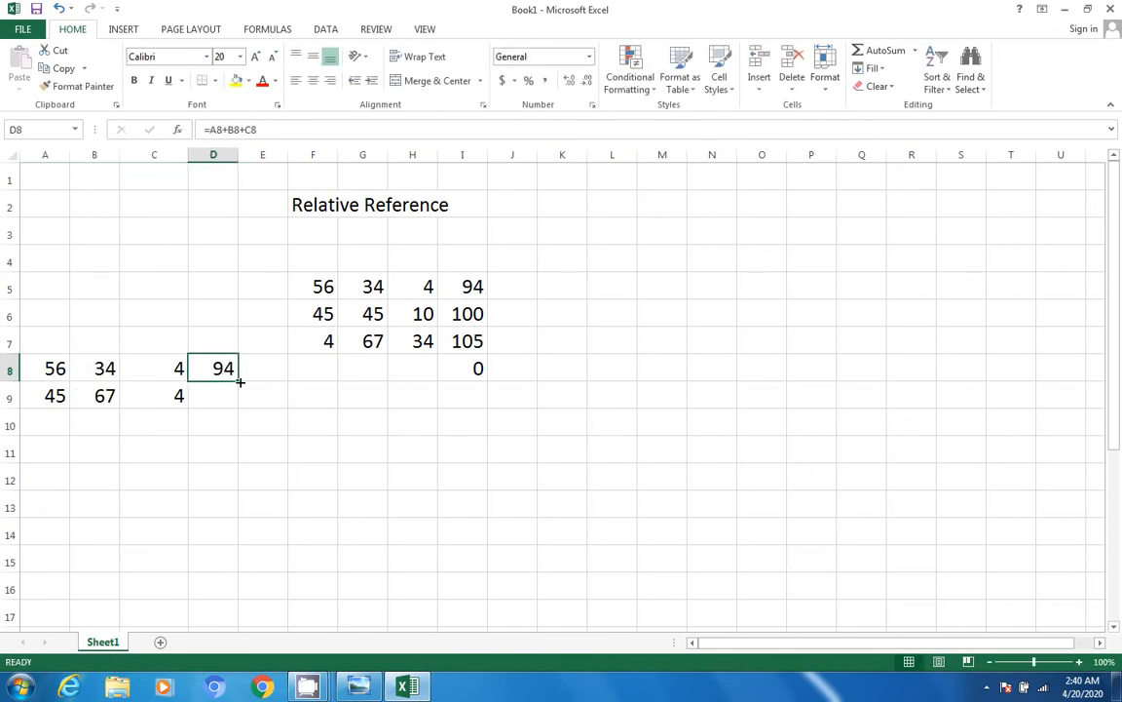
drag(240, 382, 240, 409)
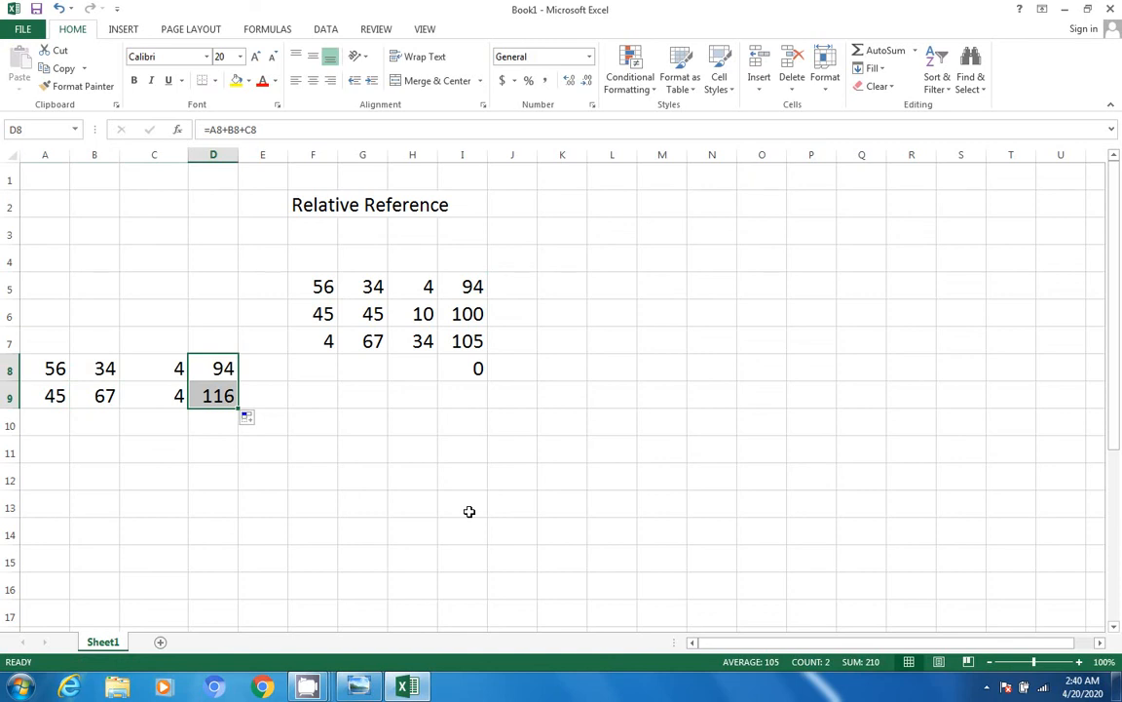
Review cells F5 through I5, and clear the contents of the ranges F6:I8 and A8:D9.
click(324, 289)
click(369, 288)
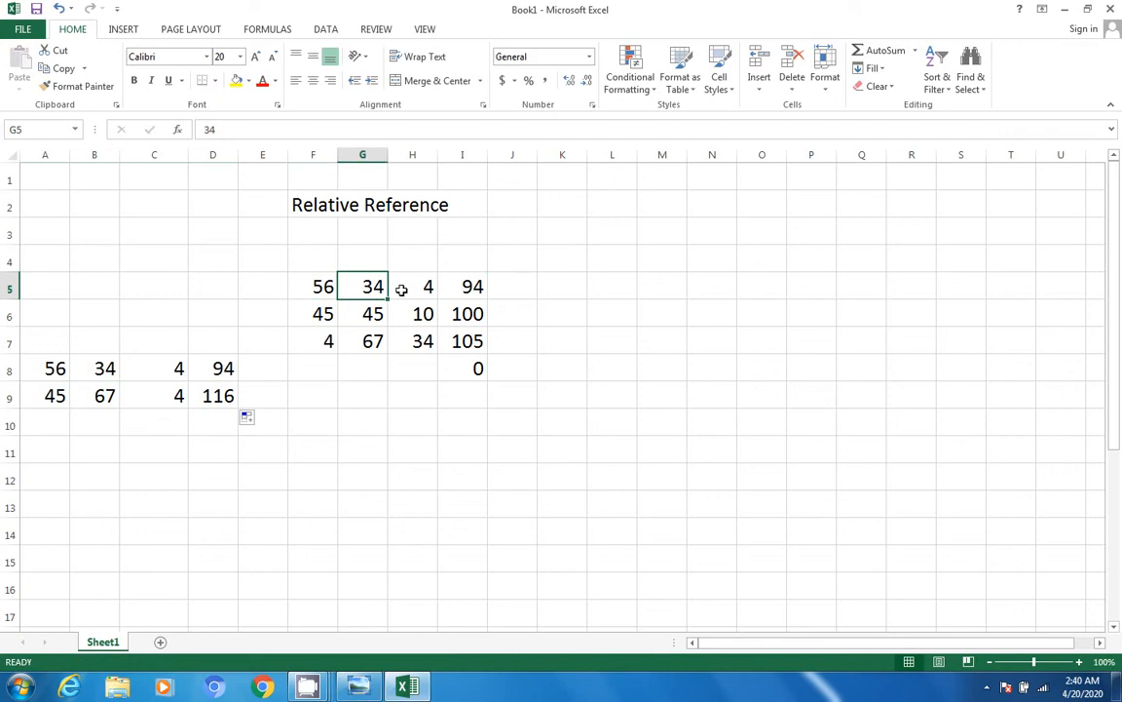
click(403, 288)
click(448, 286)
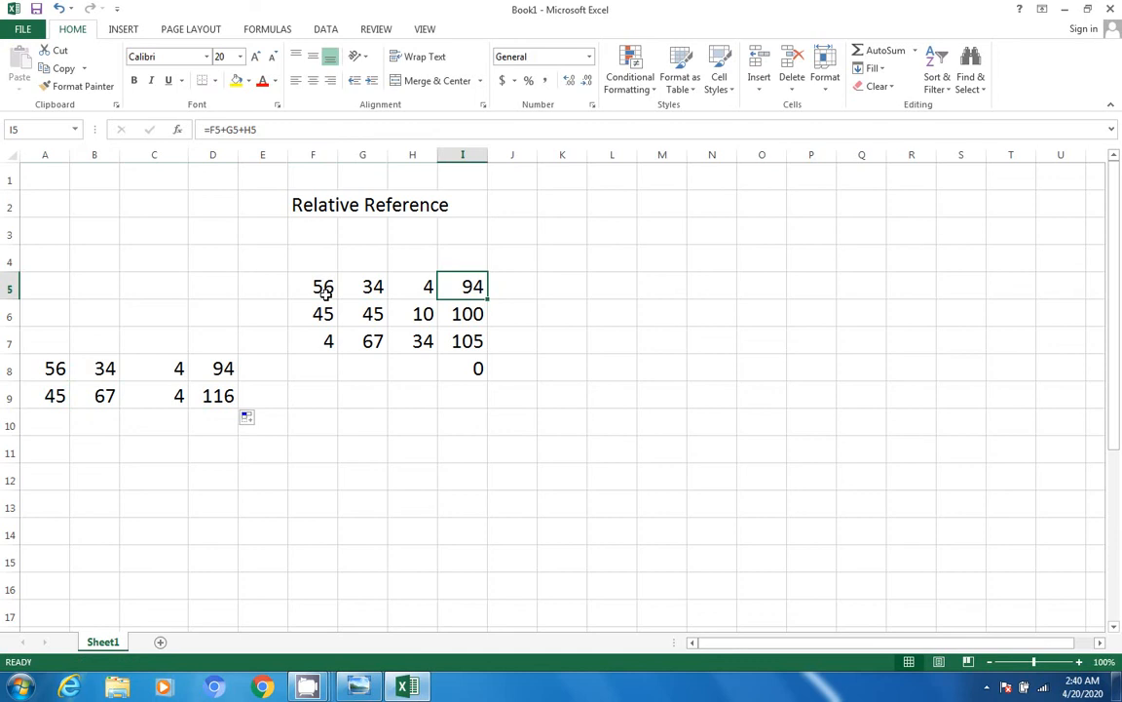
drag(320, 314, 458, 363)
key(Delete)
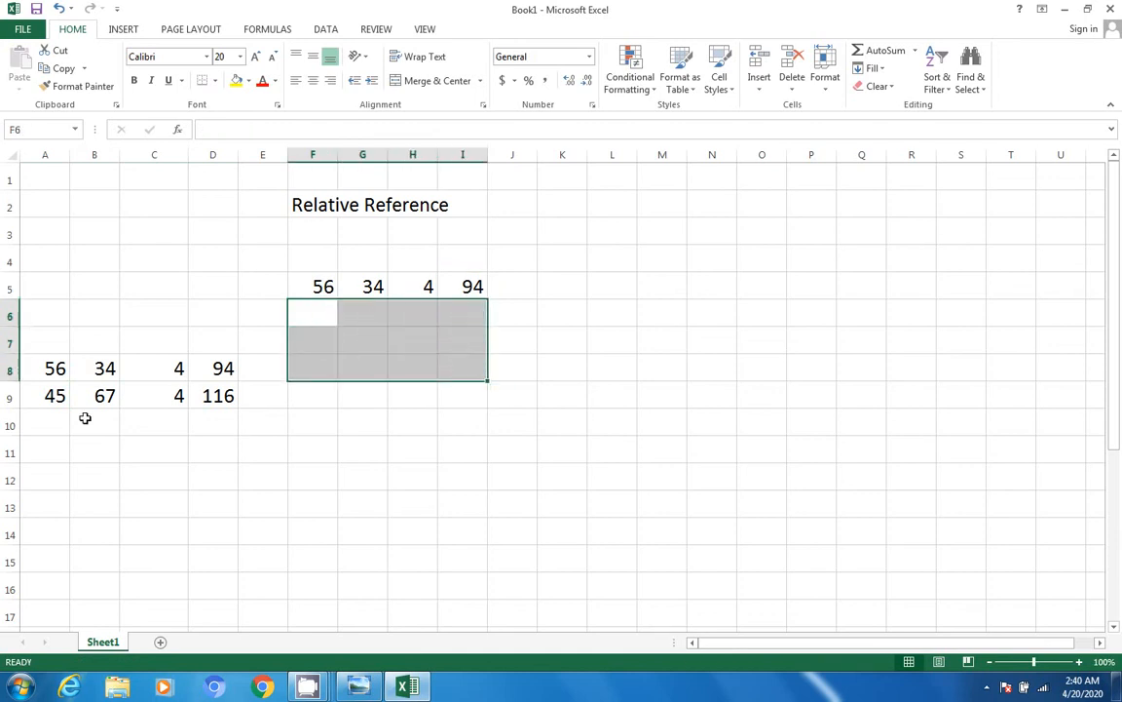
drag(45, 373, 208, 395)
key(Delete)
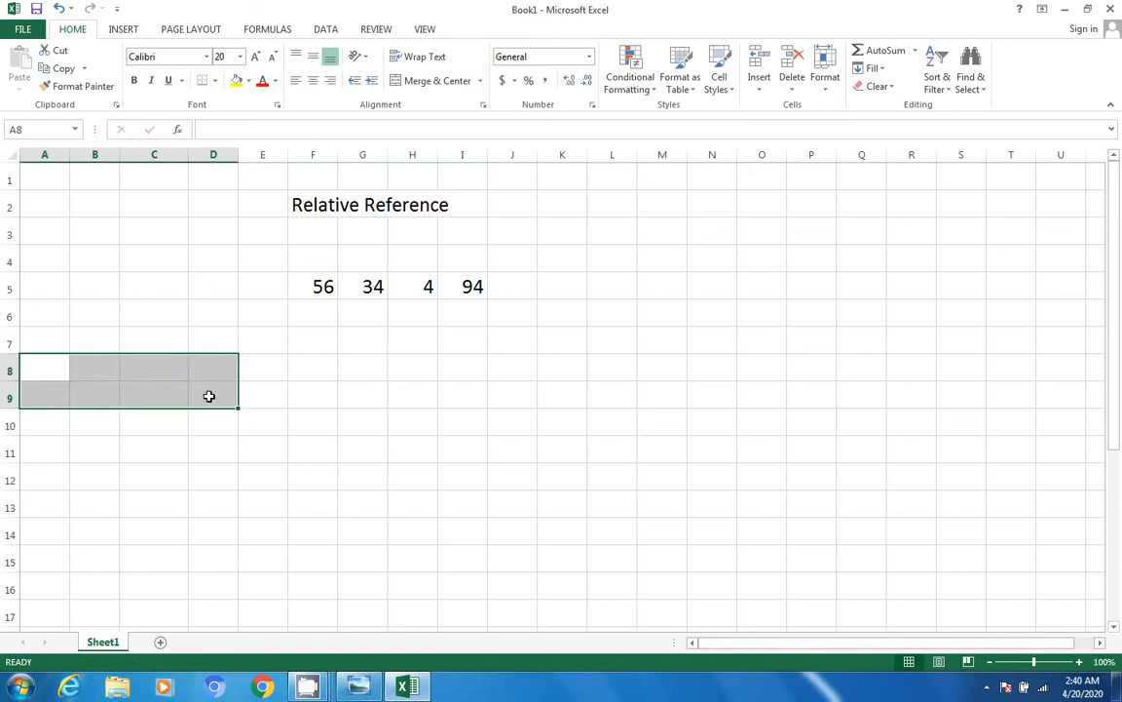
Fill the second row of numbers with 34 in F6, 2 in G6 and 34 in H6.
click(325, 315)
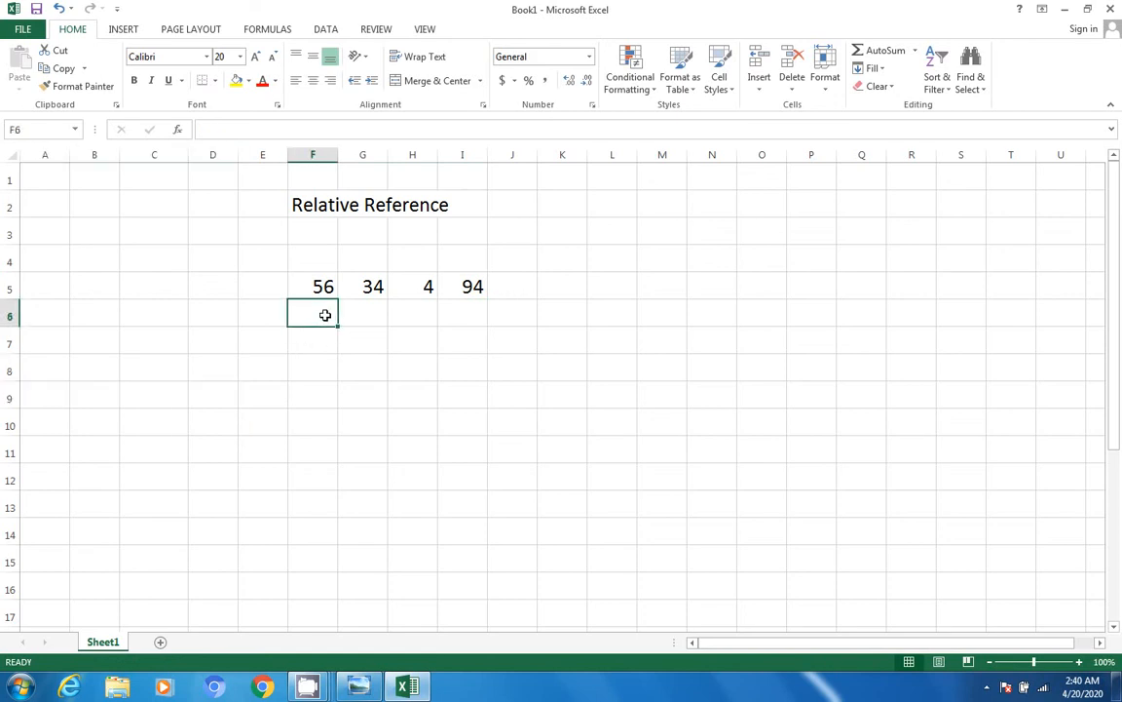
text(34)
click(362, 309)
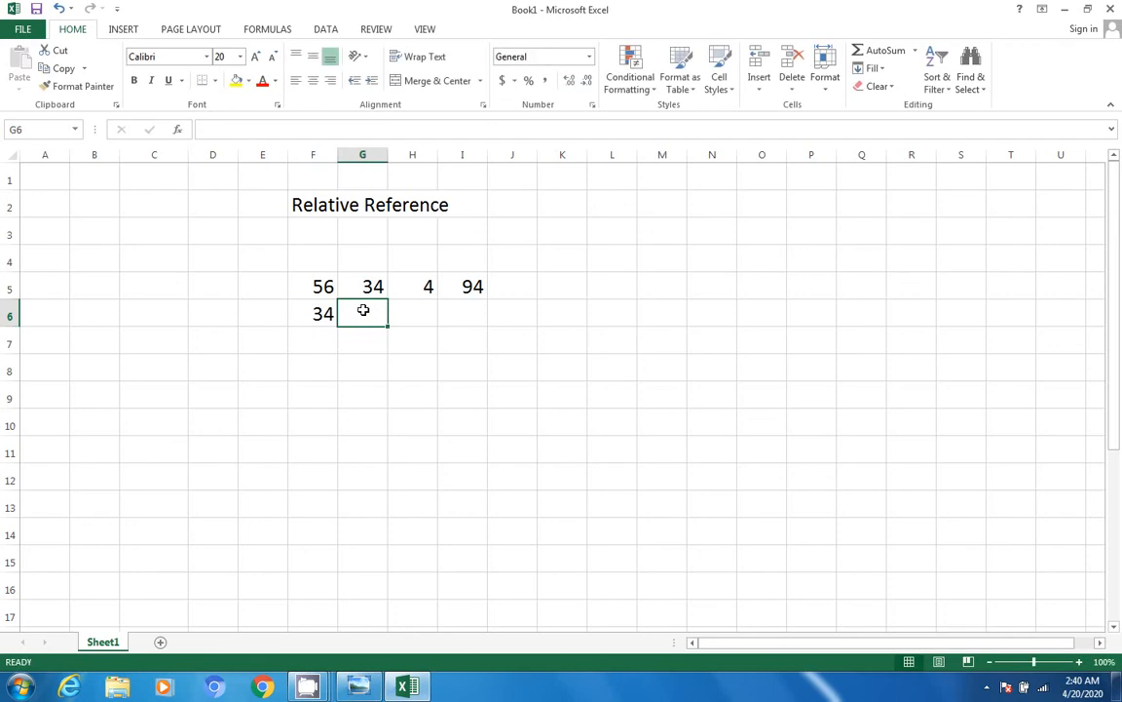
text(2)
click(408, 314)
text(34)
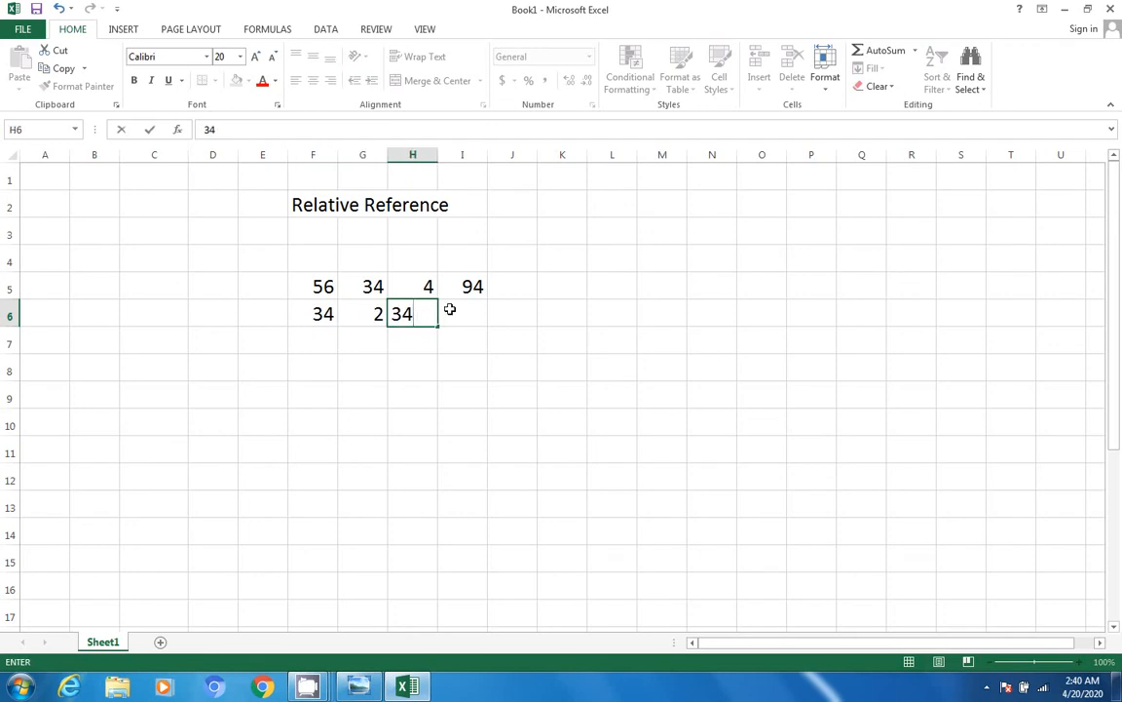
Fill the row-sum formula in I5 down to I6.
click(450, 309)
click(478, 286)
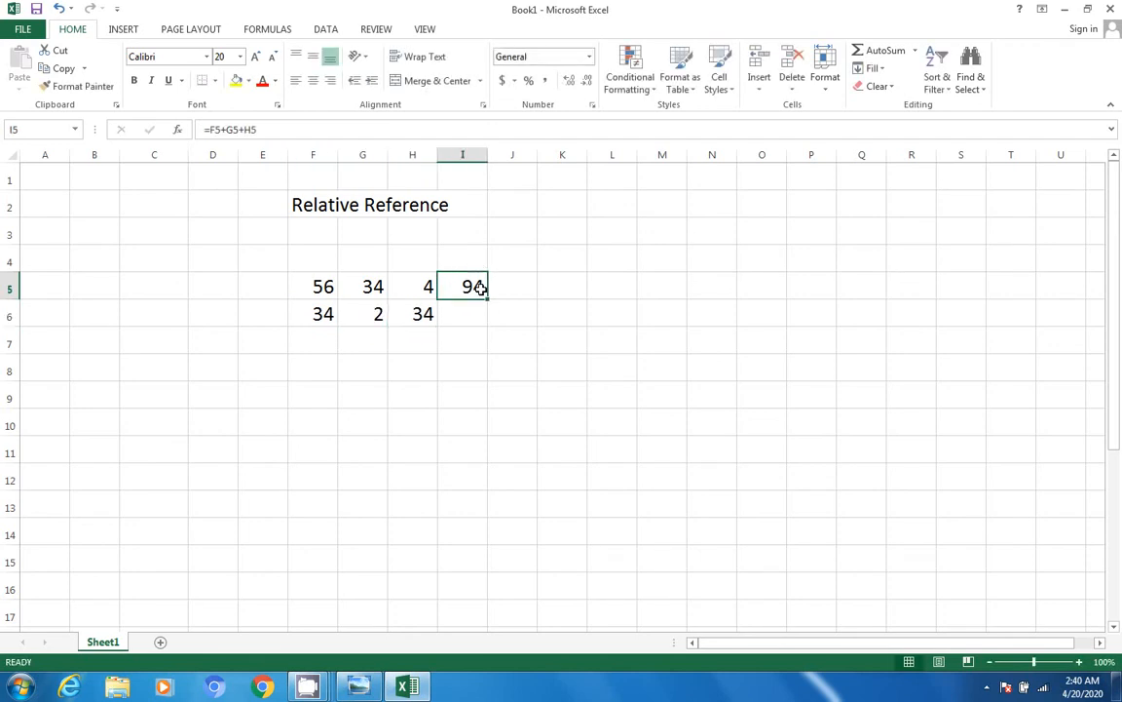
mouse_move(490, 301)
mouse_down()
mouse_move(493, 318)
mouse_move(478, 318)
mouse_up()
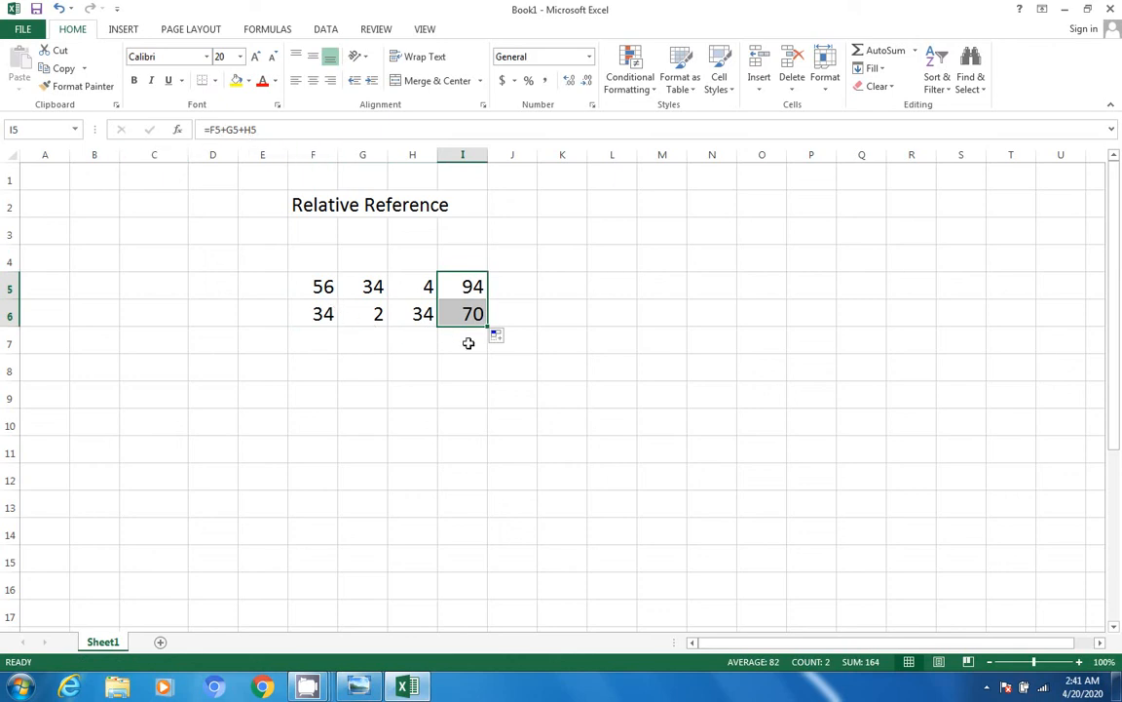
Enter the heading "absolute Reference" in cell M2.
click(673, 206)
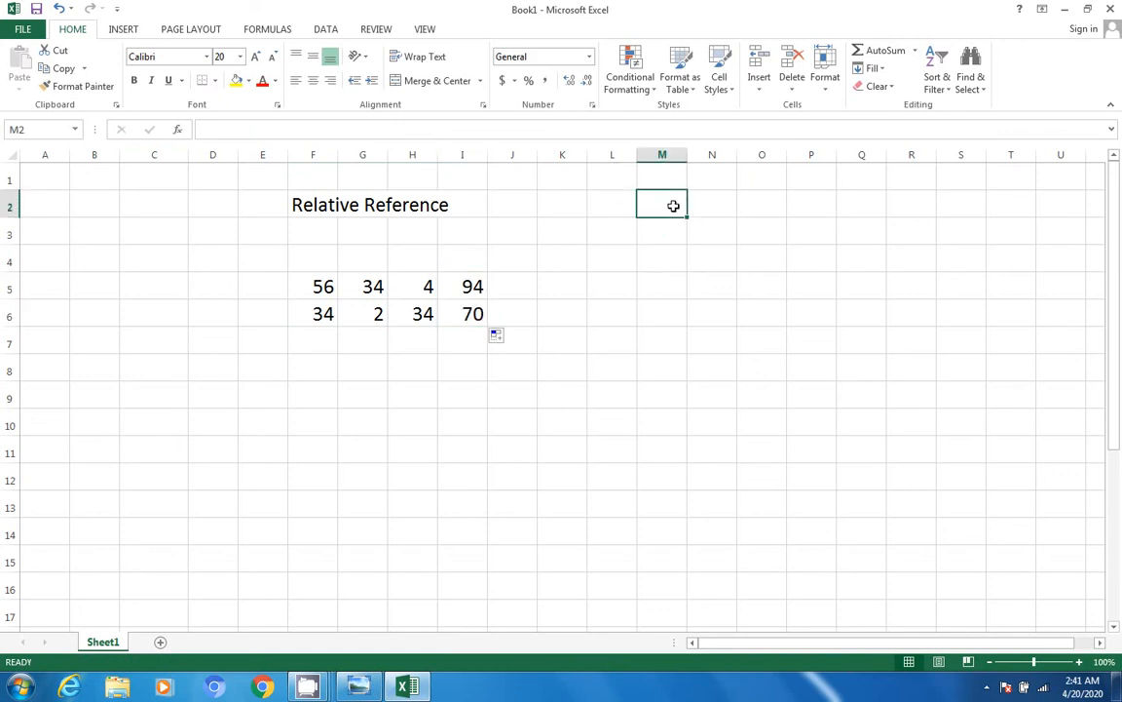
text(abs)
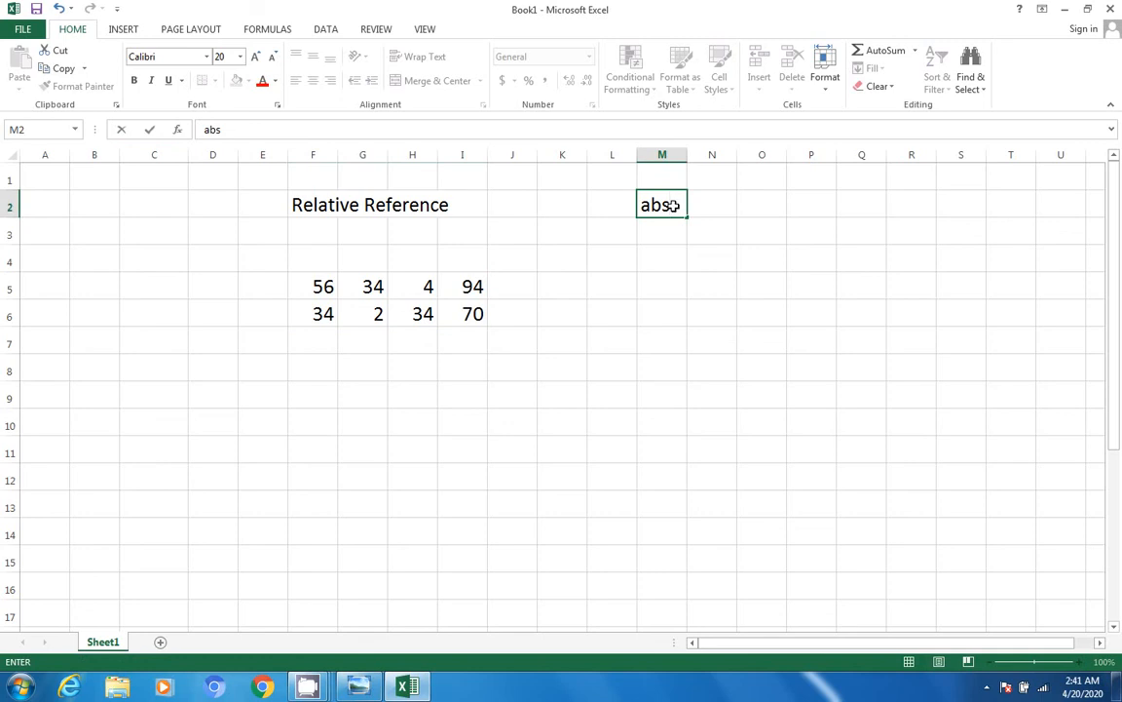
text(olutr Refere)
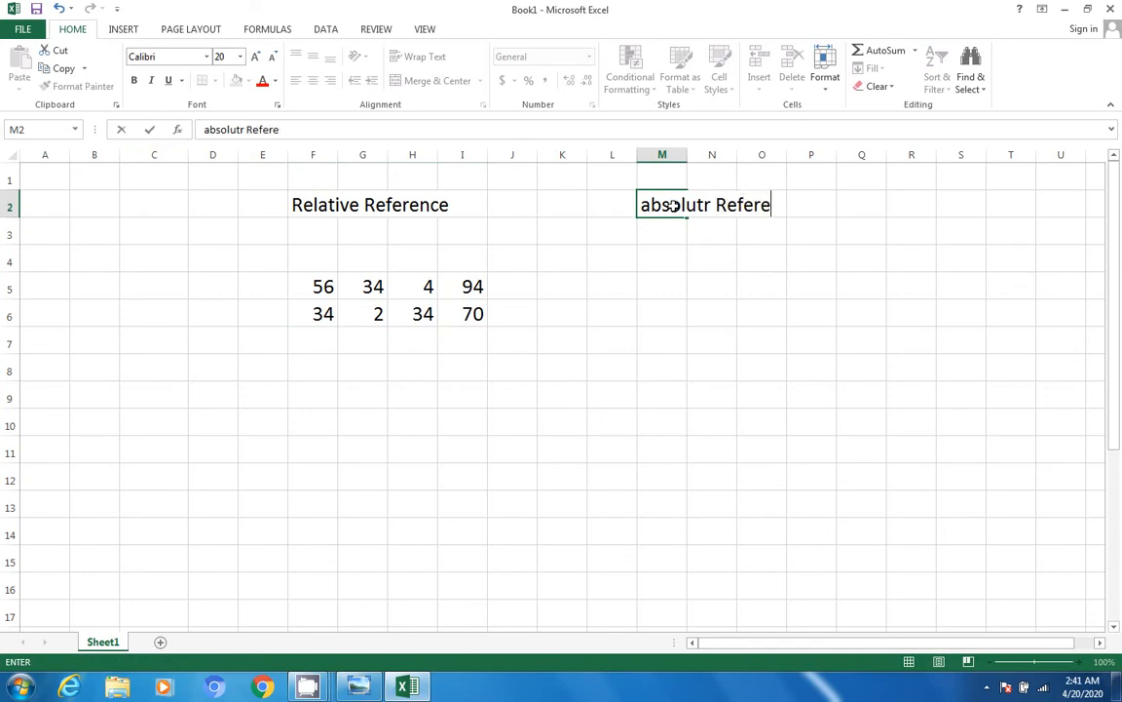
text(c)
key(BackSpace)
text(nce)
click(245, 130)
key(BackSpace)
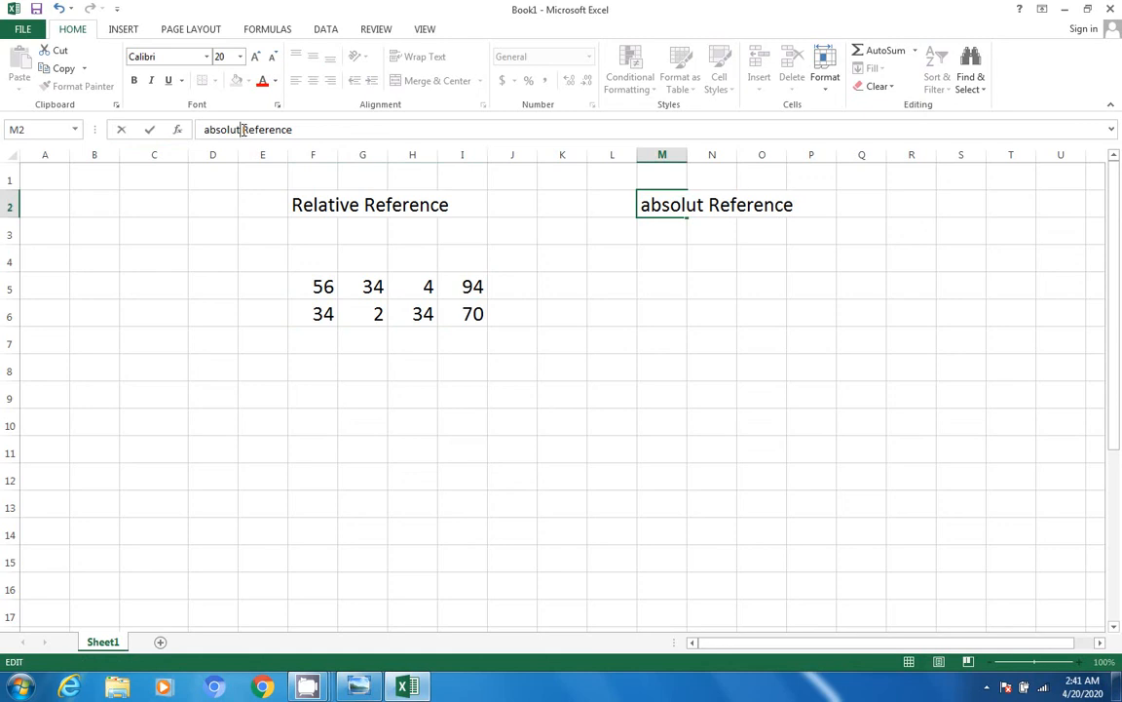
text(e)
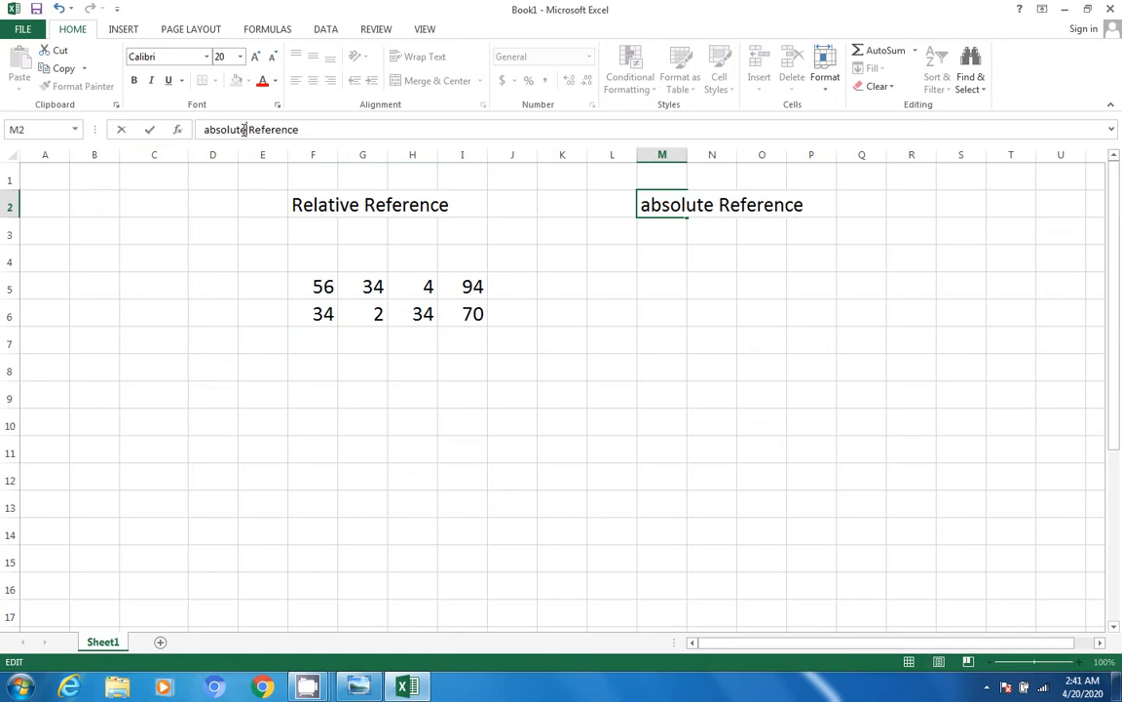
Enter the numbers 4 in M5, 5 in N5 and 6 in O5 under the absolute reference heading.
click(644, 296)
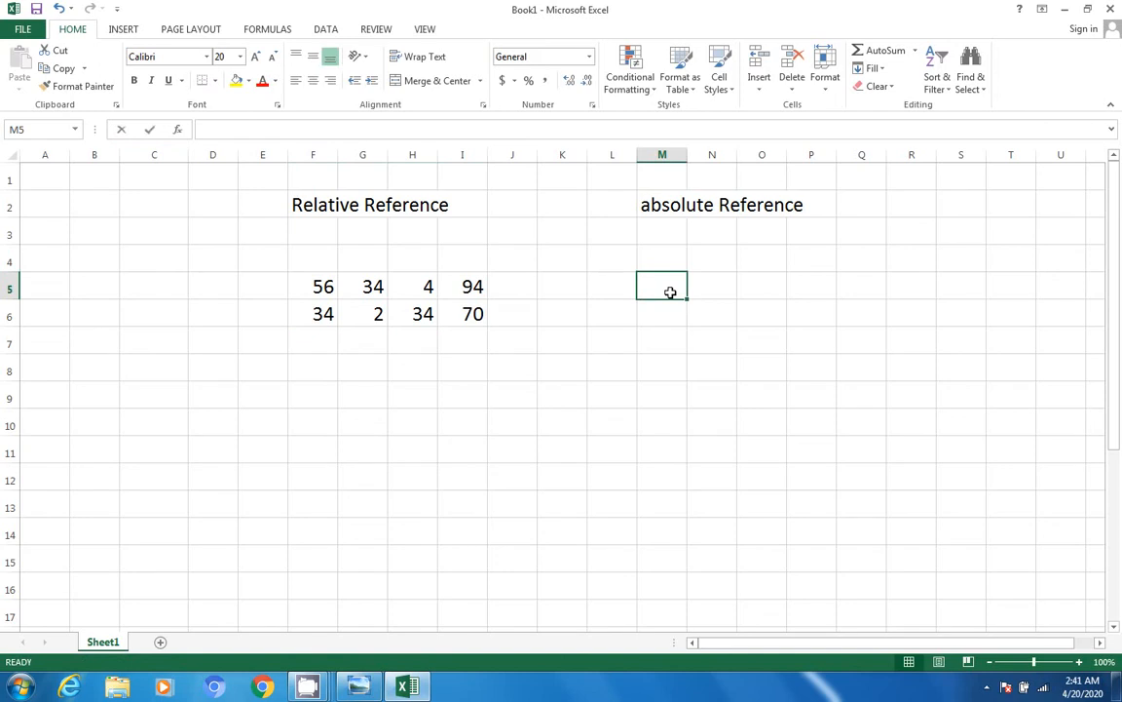
text(4)
click(712, 284)
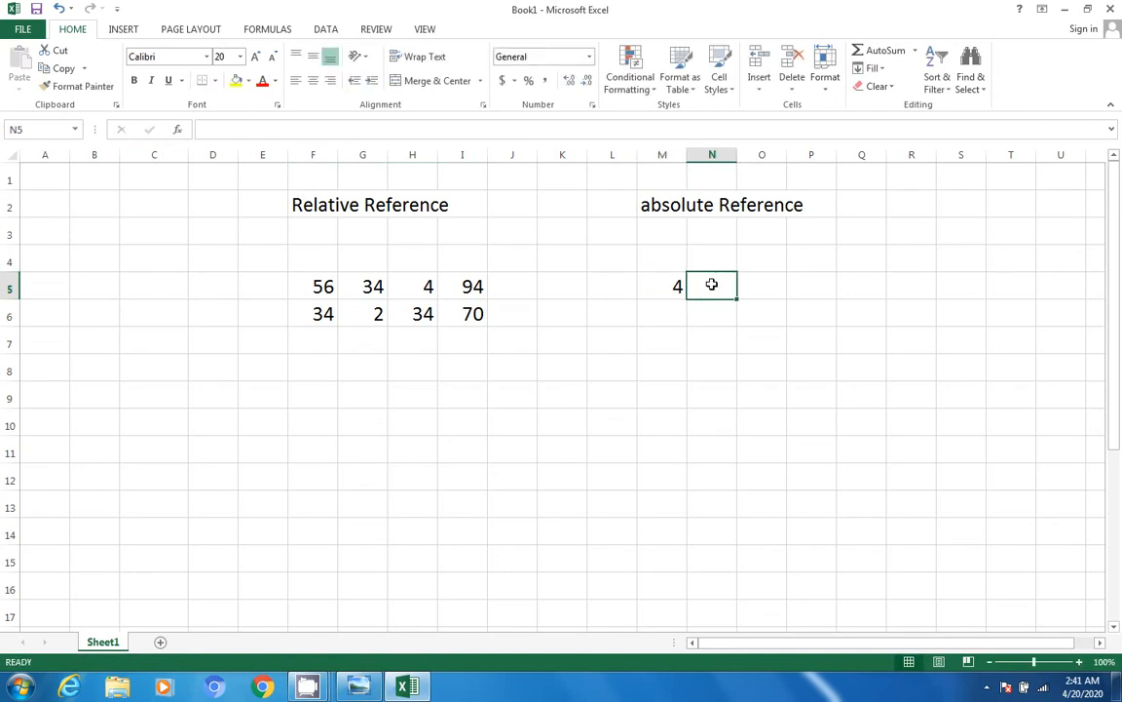
text(5)
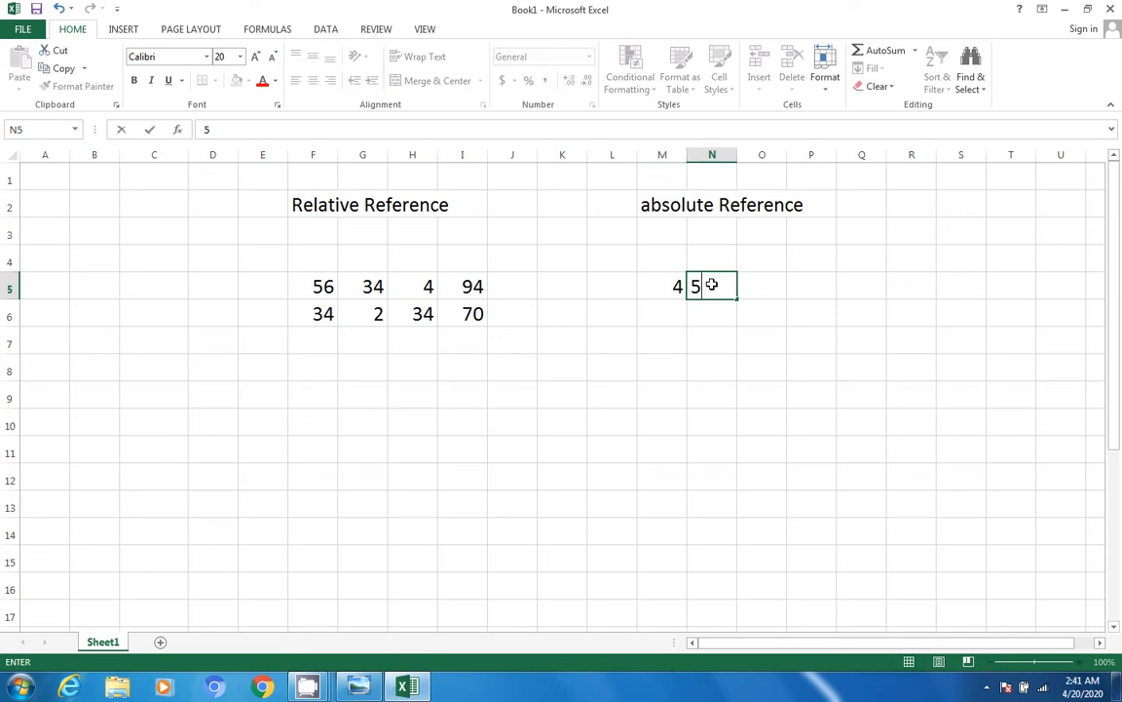
click(772, 291)
text(6)
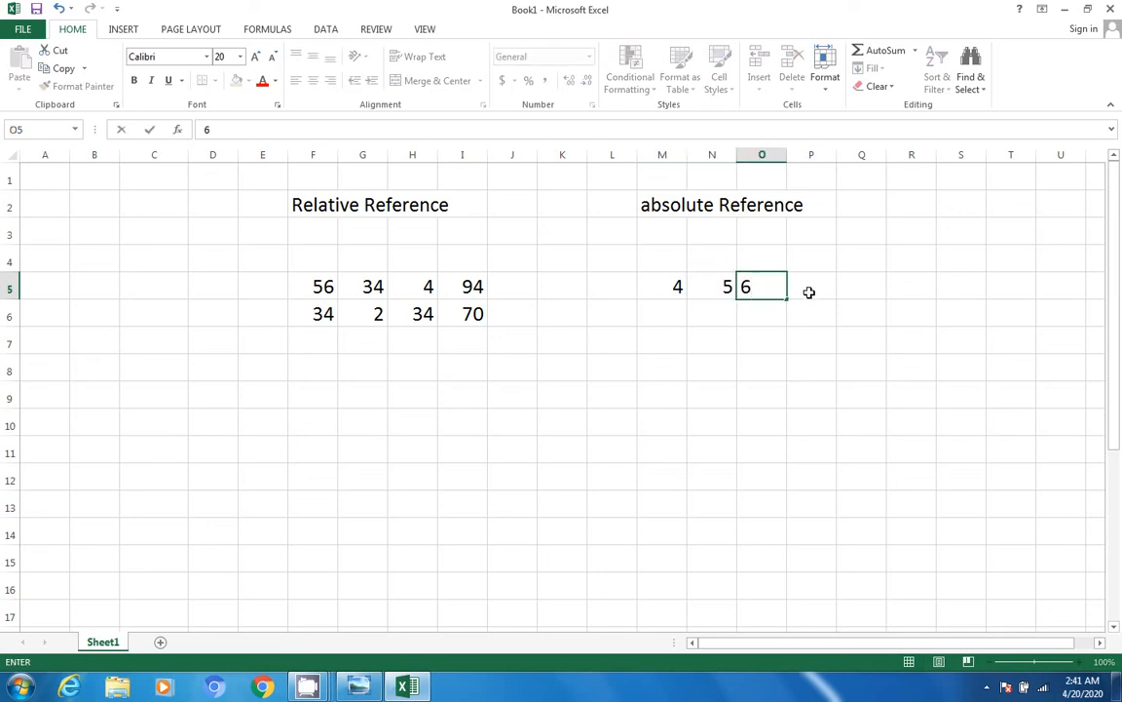
click(809, 293)
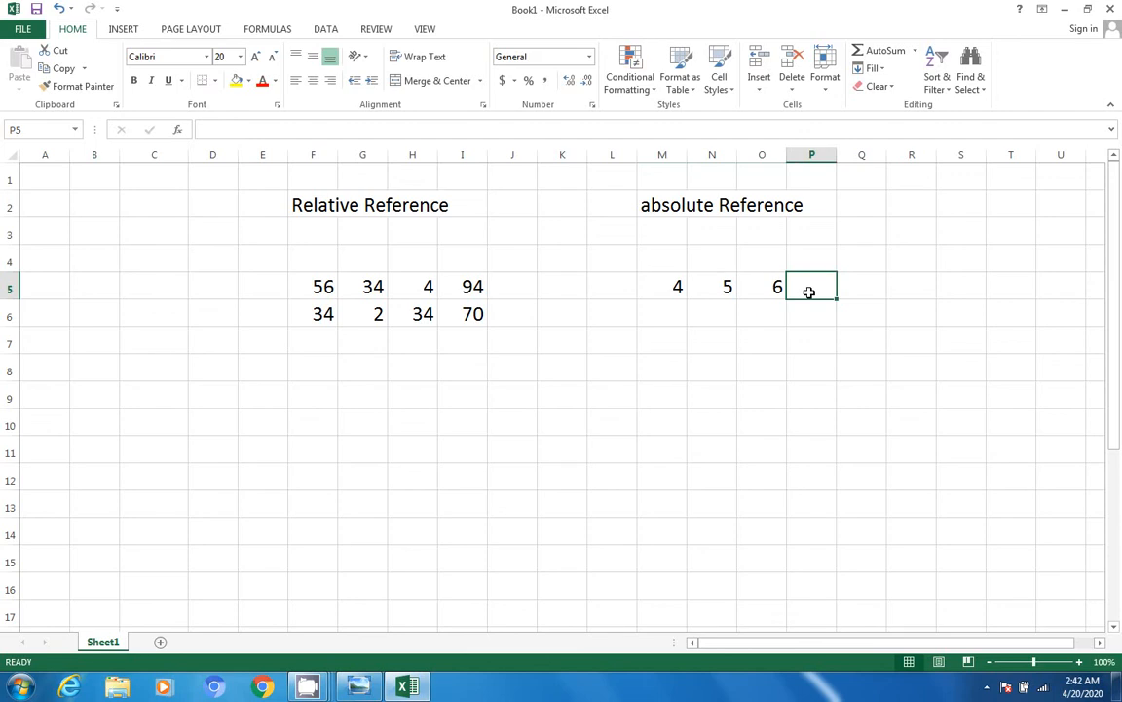
click(258, 125)
text(=)
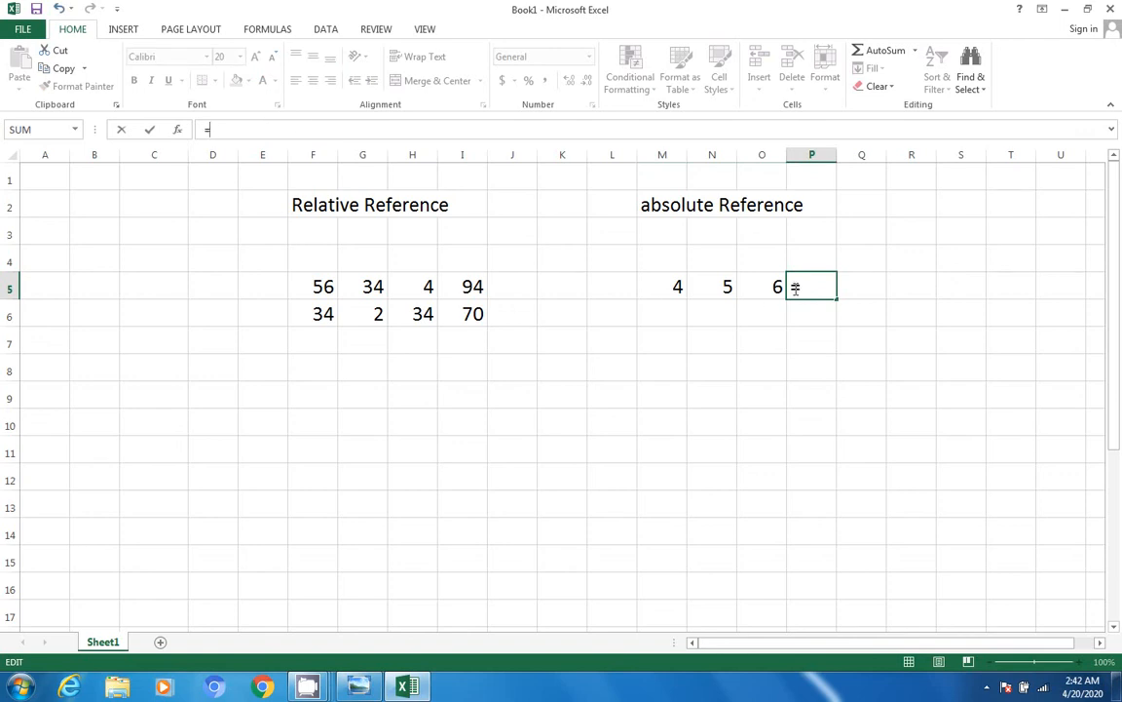
click(678, 285)
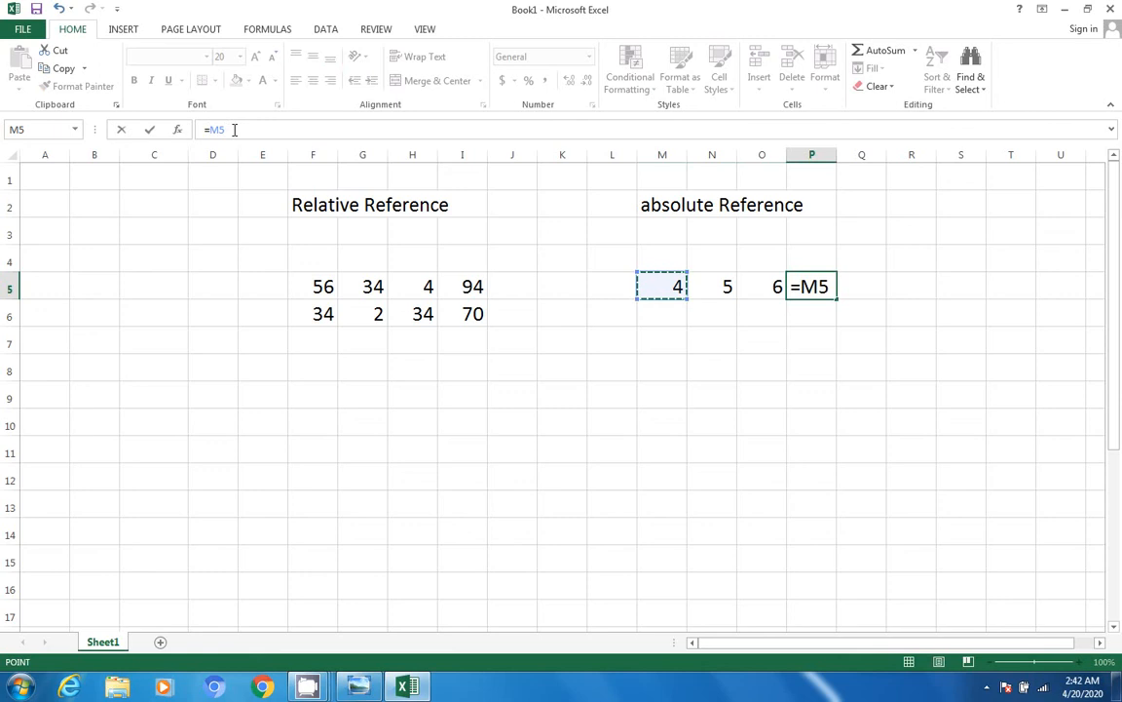
click(327, 287)
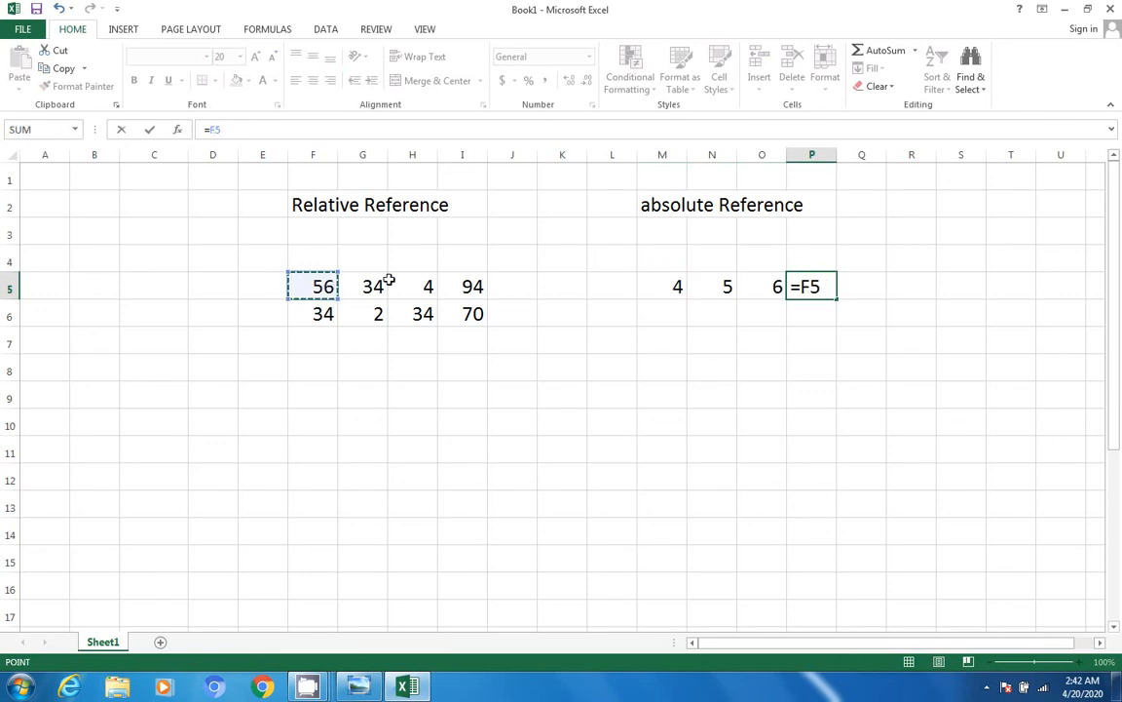
click(662, 285)
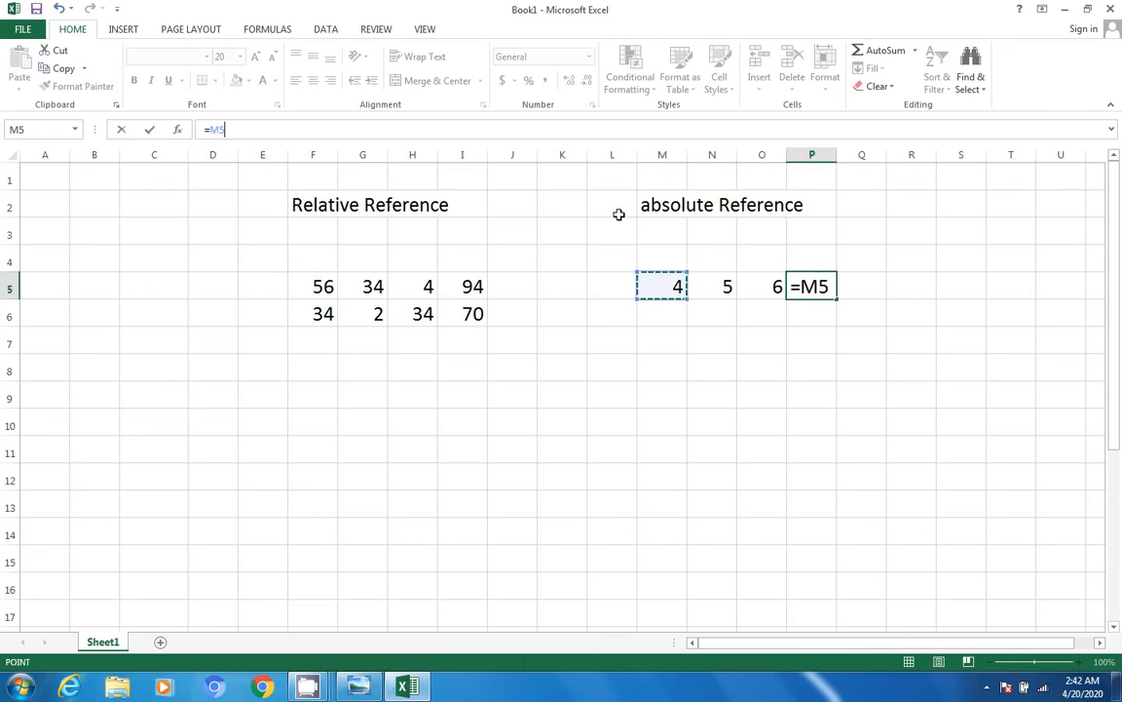
click(211, 130)
click(675, 284)
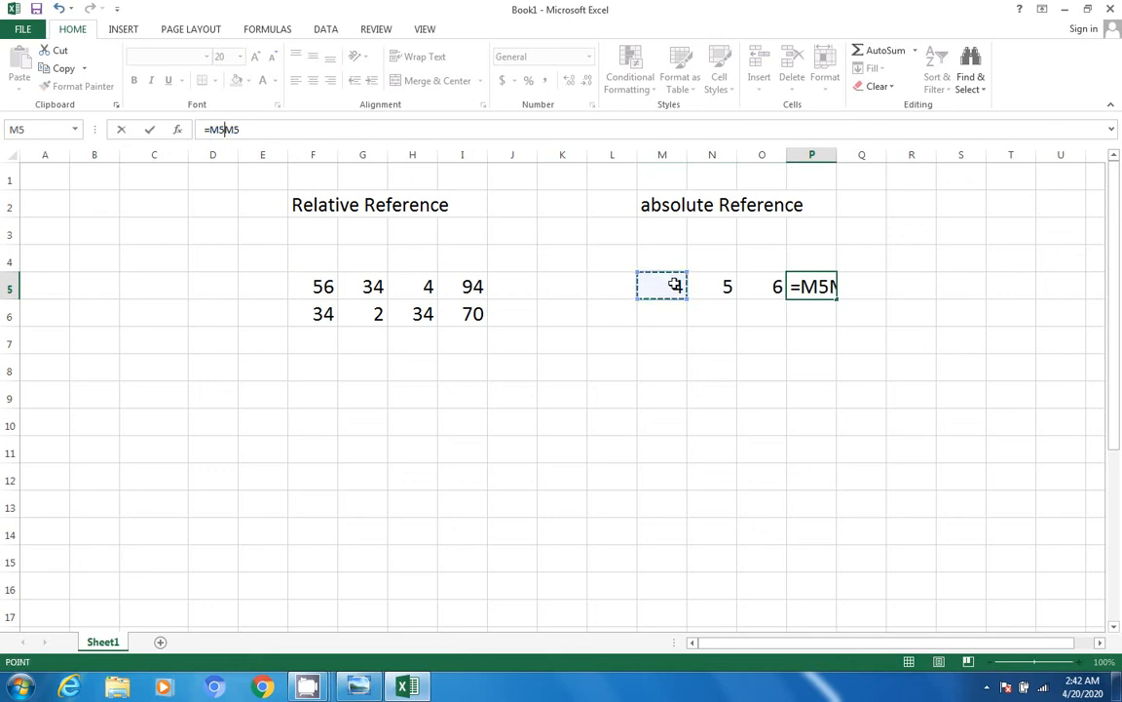
click(817, 289)
click(828, 287)
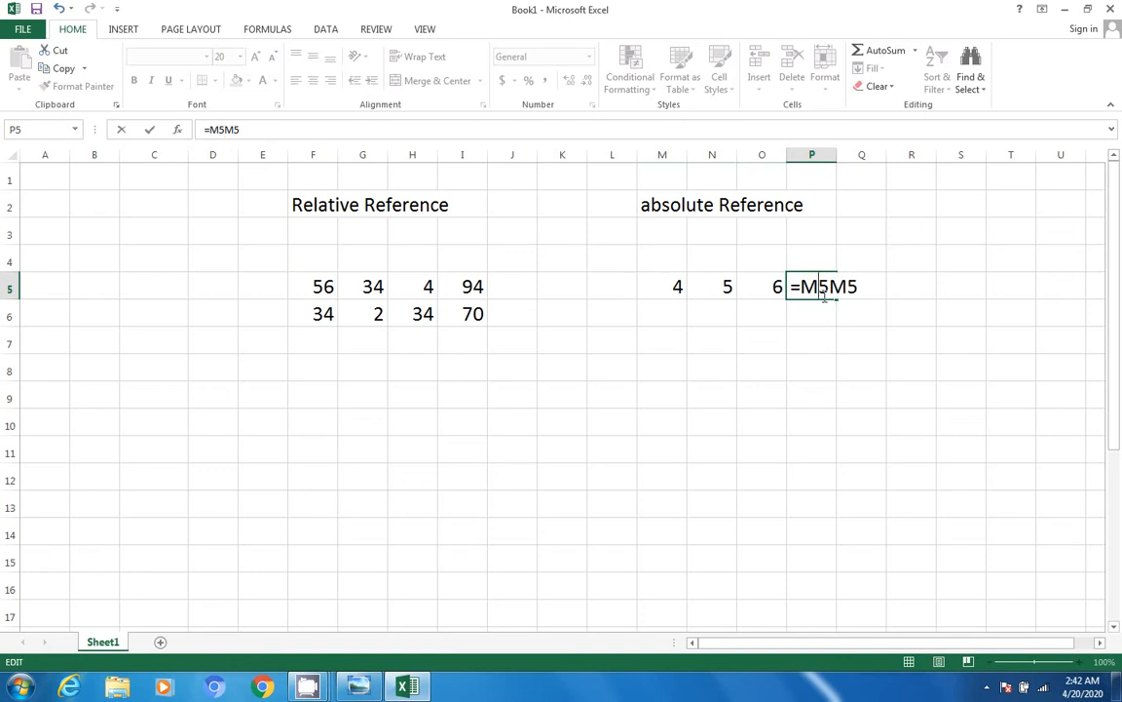
key(Delete)
key(Delete)
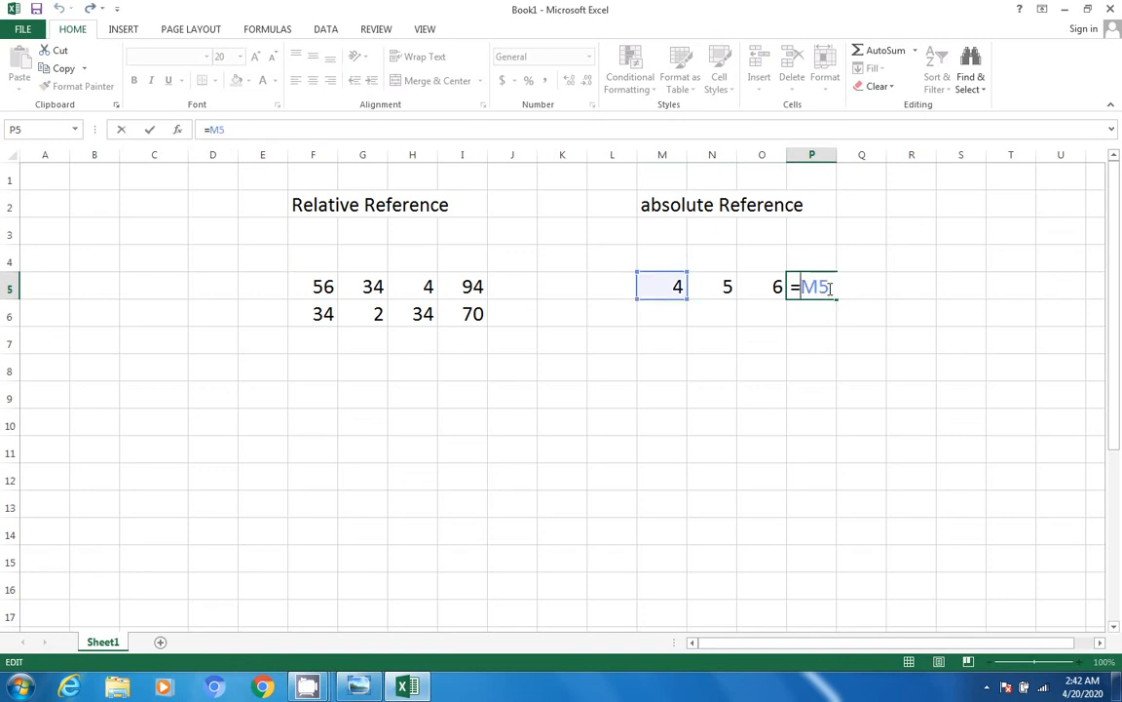
click(825, 338)
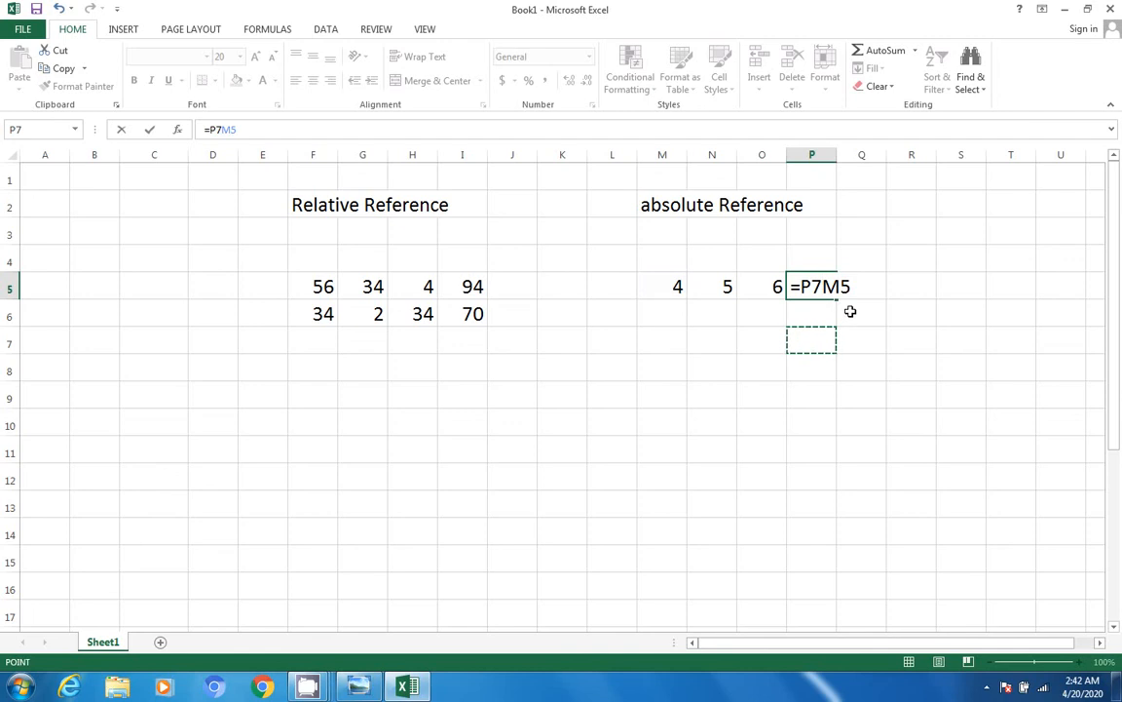
text(`)
key(BackSpace)
key(BackSpace)
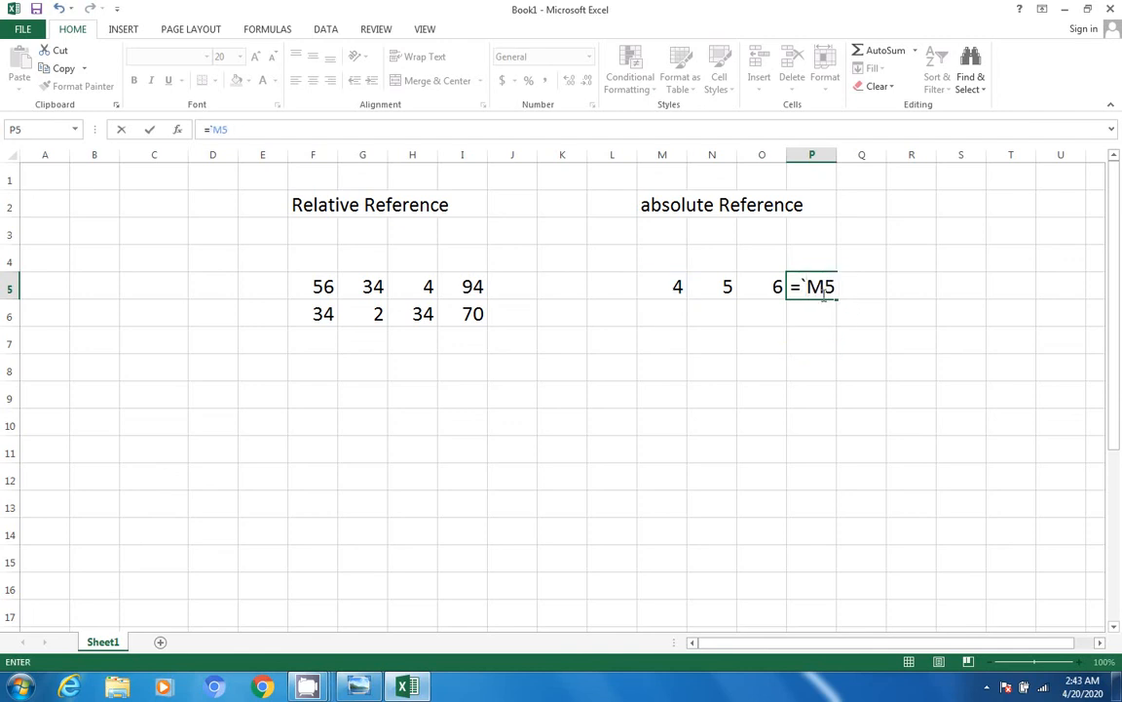
key(Return)
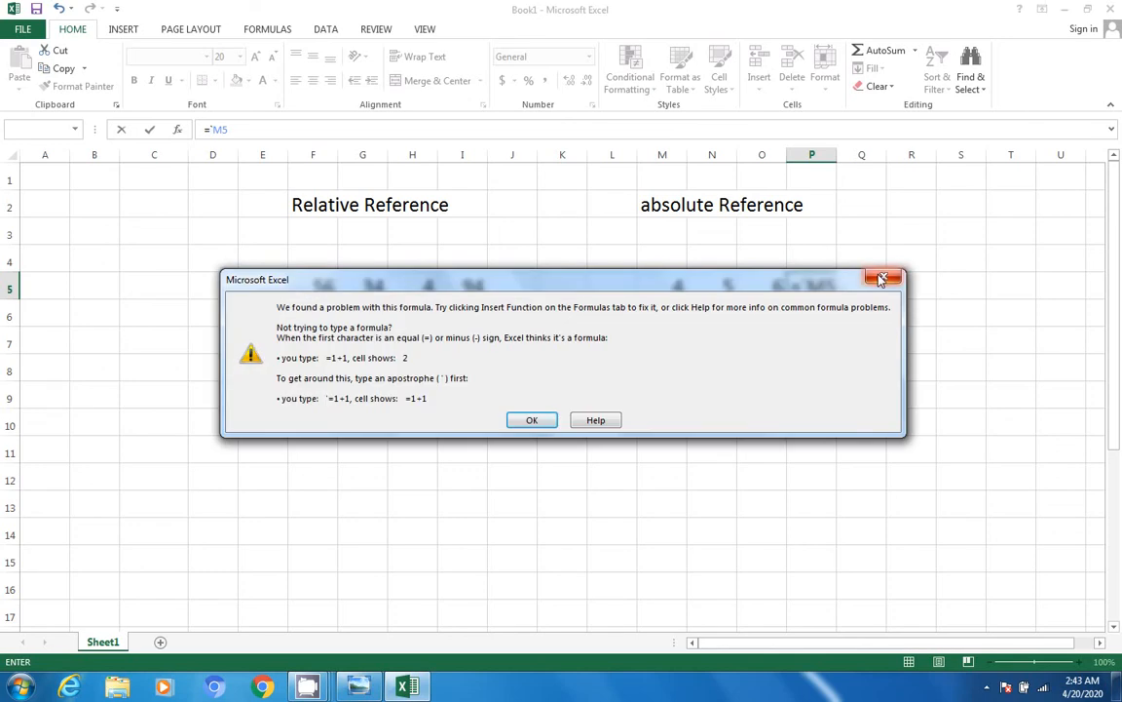
key(Return)
key(Escape)
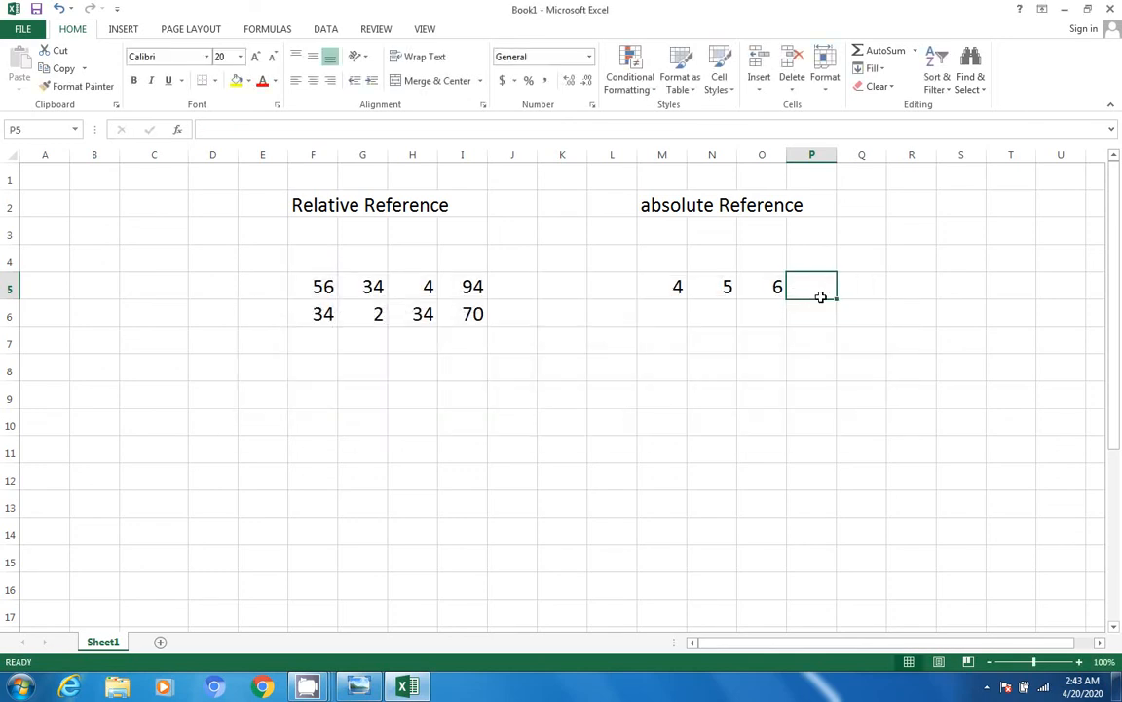
Start a sum formula in P5 with the absolute reference $M$5.
click(473, 286)
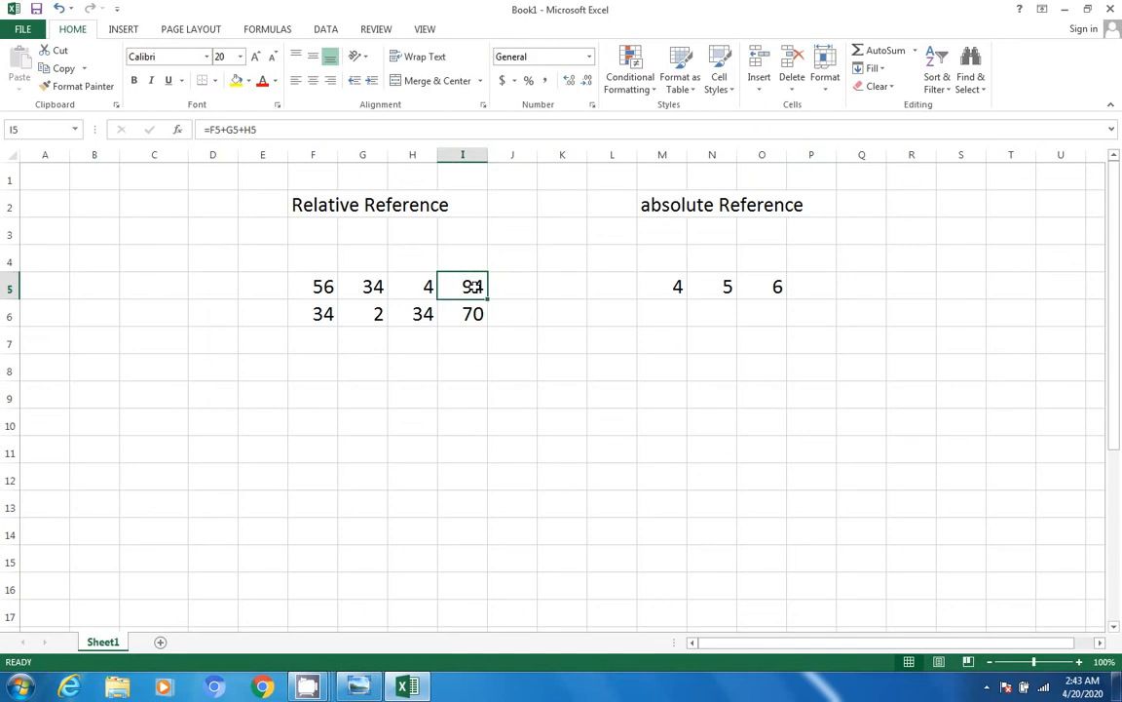
click(808, 290)
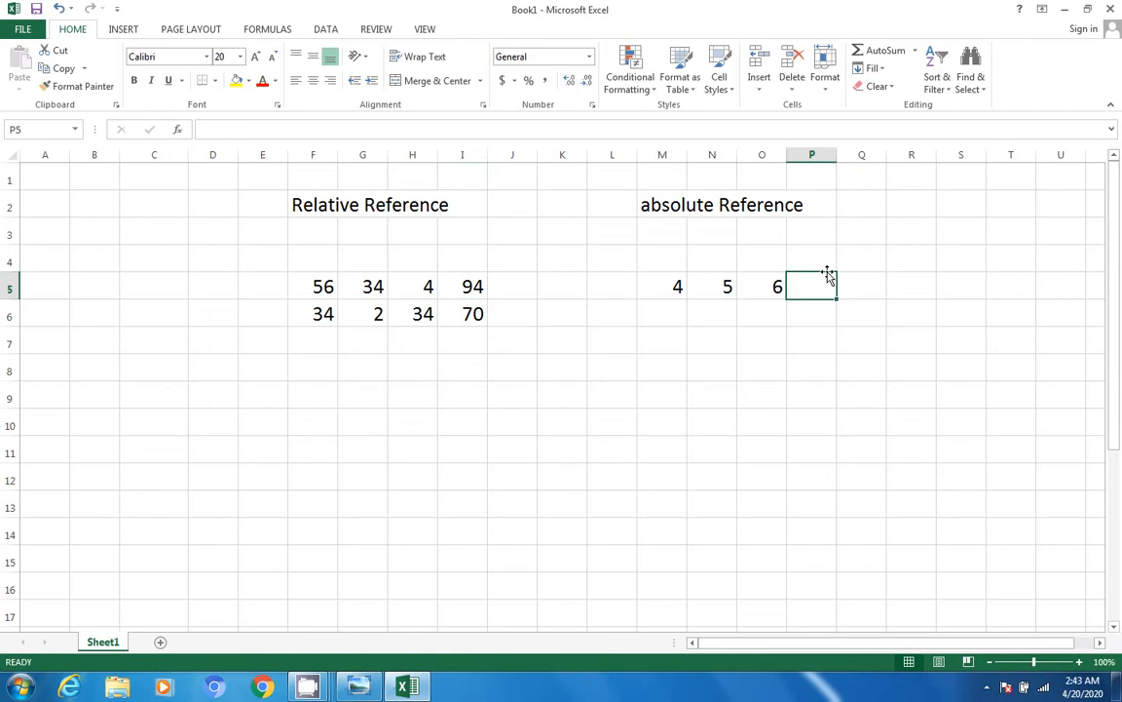
click(331, 127)
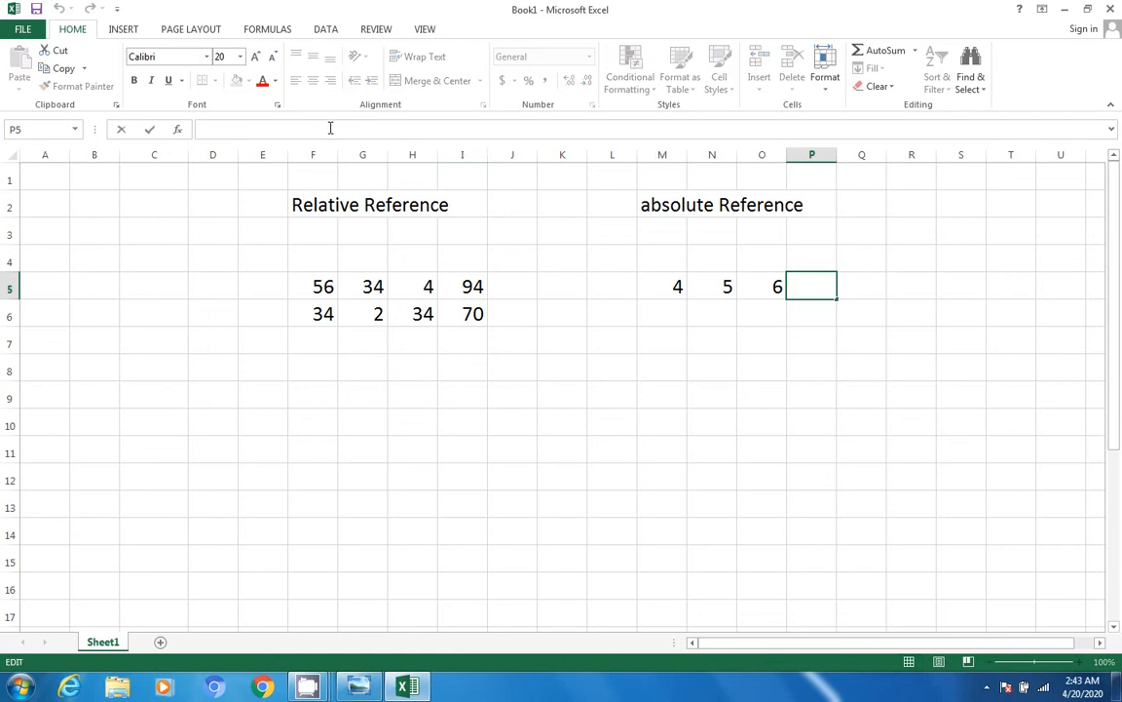
text(=)
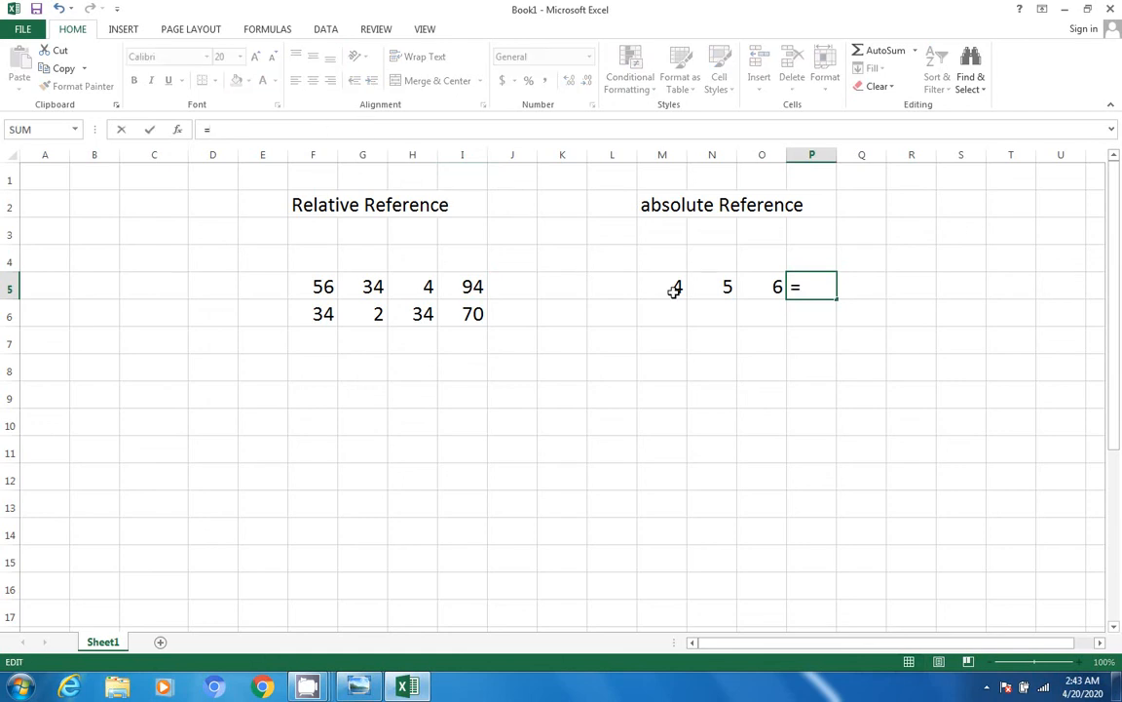
click(674, 290)
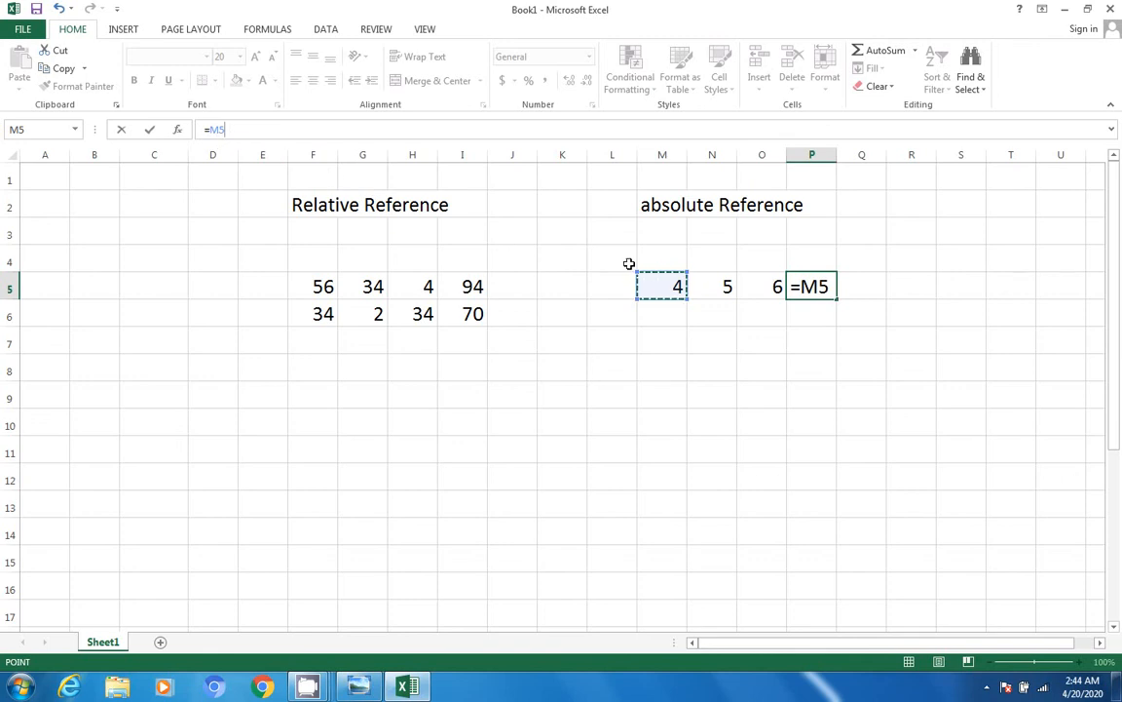
click(234, 131)
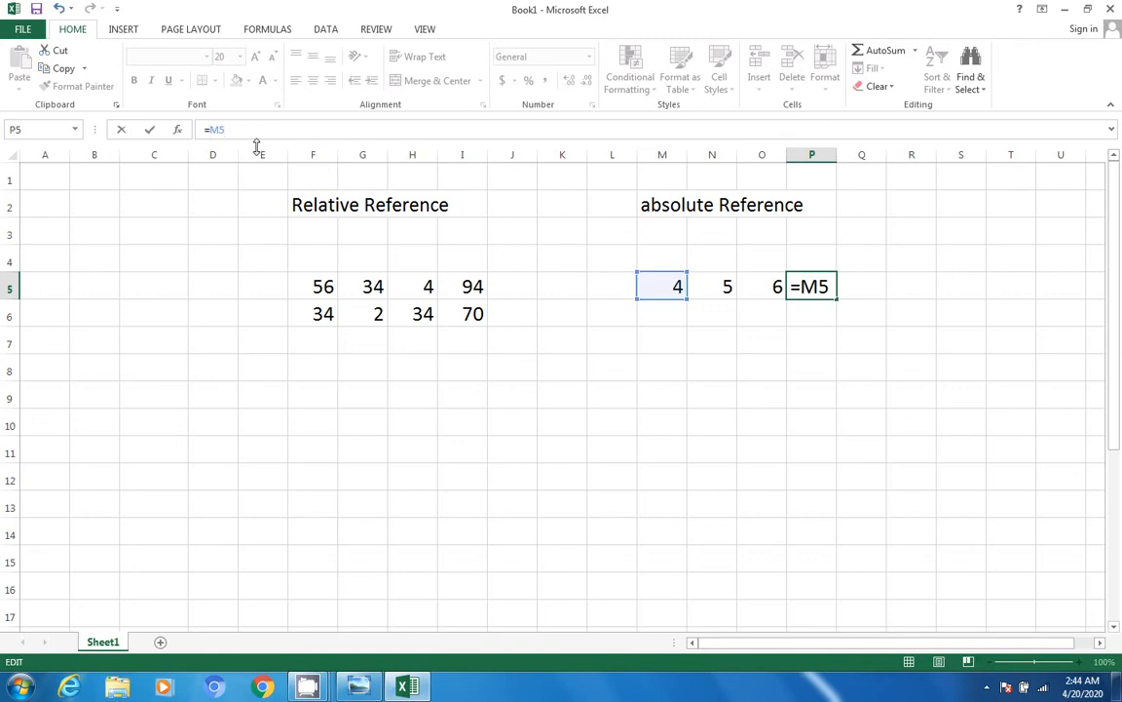
text($M)
text($5)
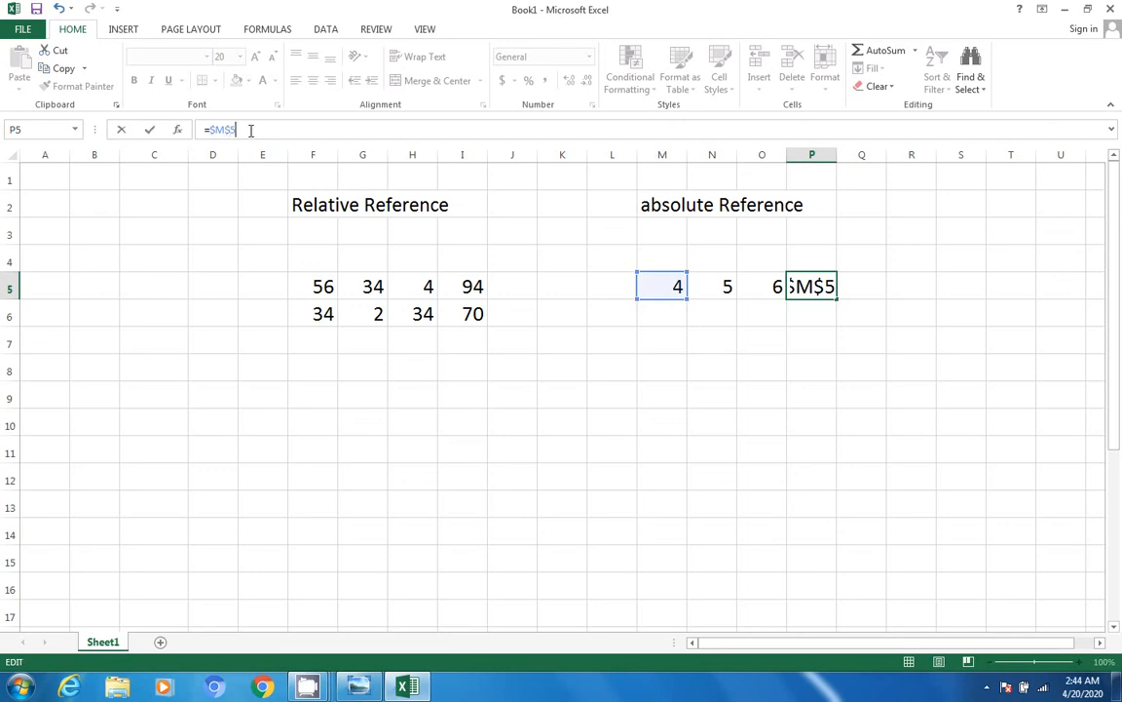
Complete the P5 formula by adding the absolute references $N$5 and $O$5, giving =$M$5+$N$5+$O$5.
text(+)
click(713, 287)
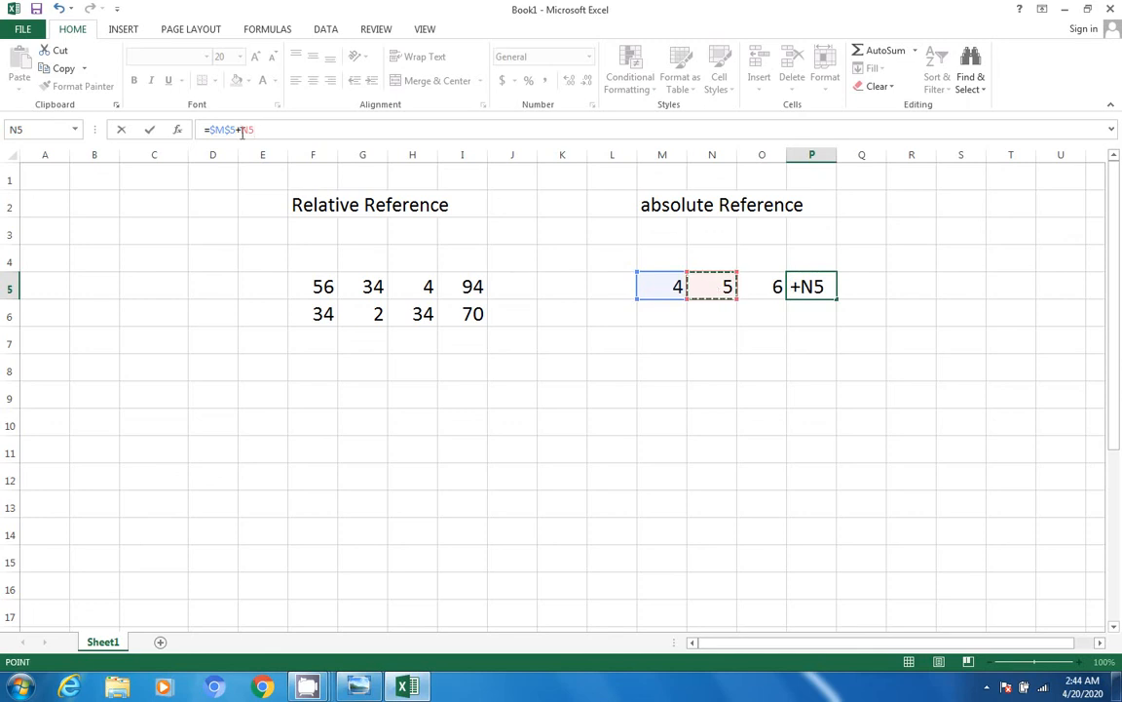
click(242, 130)
text($M)
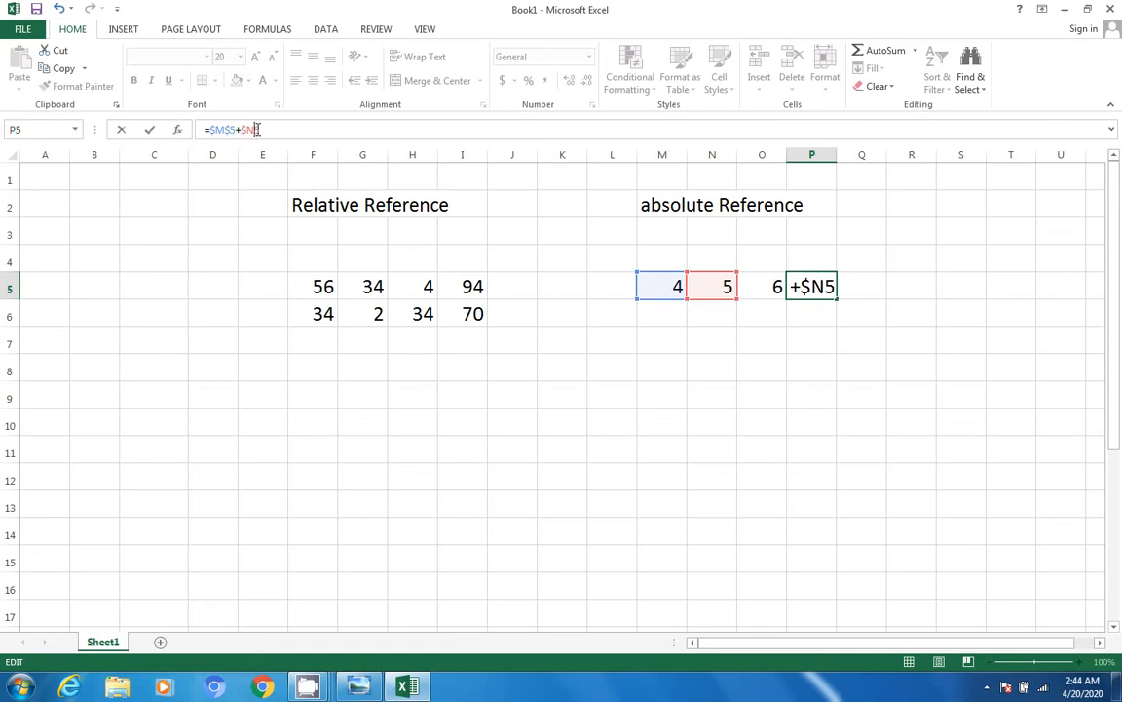
text($)
click(306, 128)
text(+)
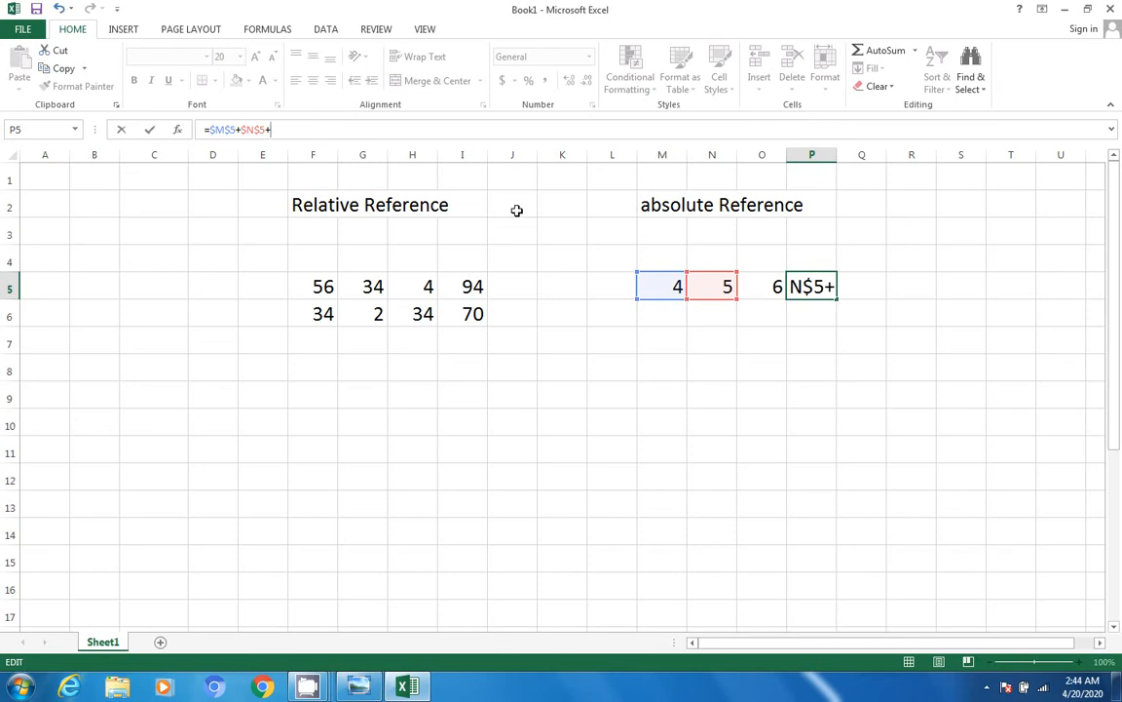
click(774, 286)
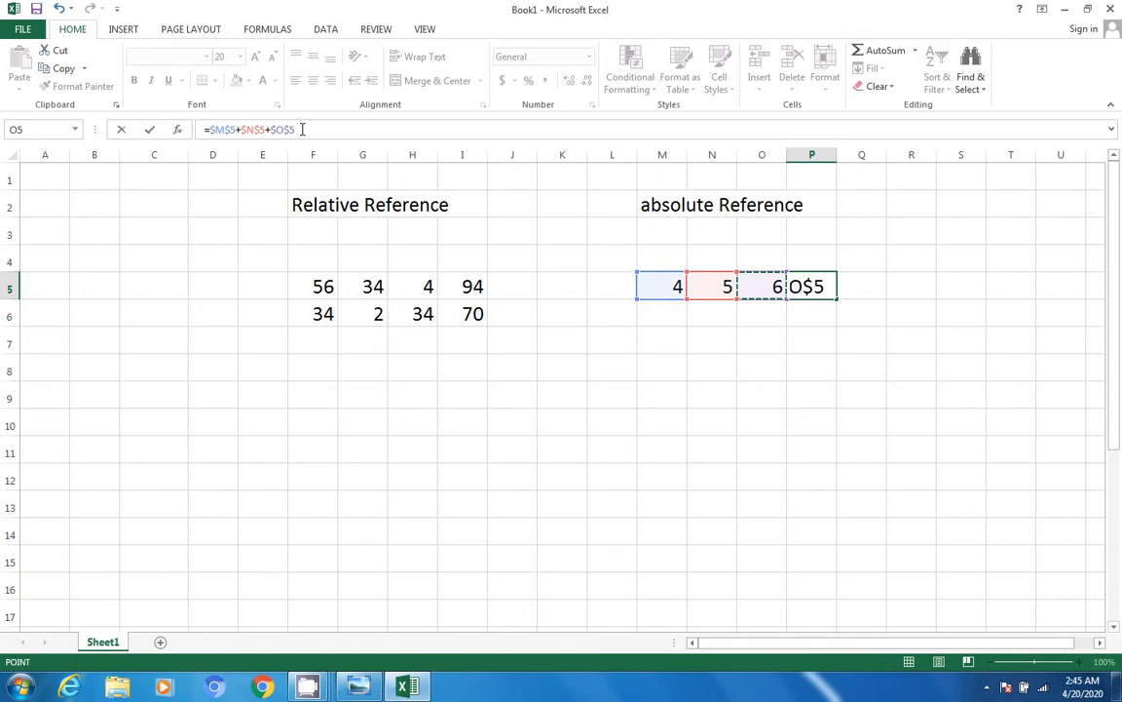
key(Return)
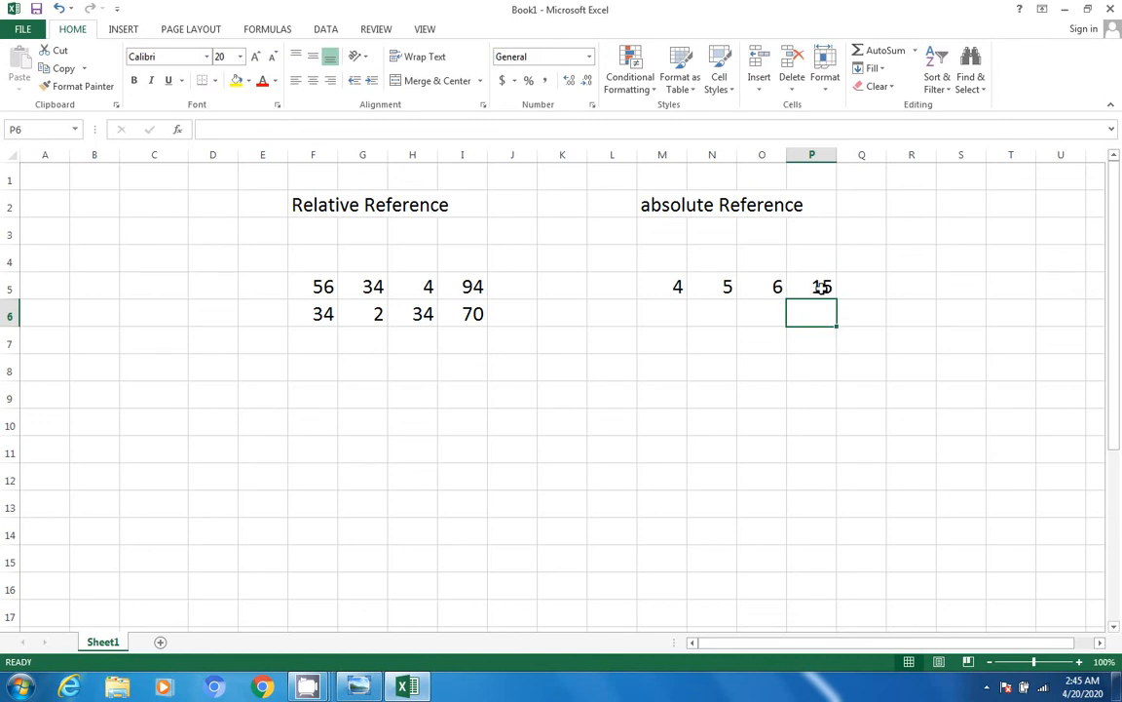
Fill the second row of the absolute reference example with 34 in M6, 32 in N6 and 23 in O6.
click(811, 289)
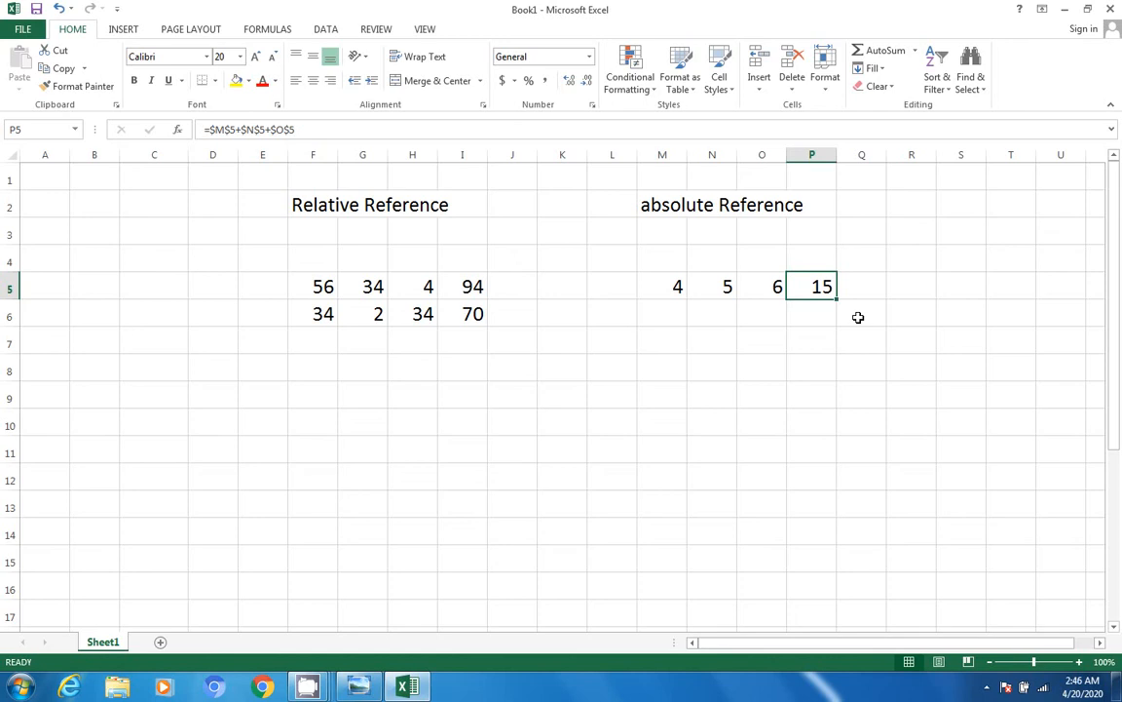
click(676, 319)
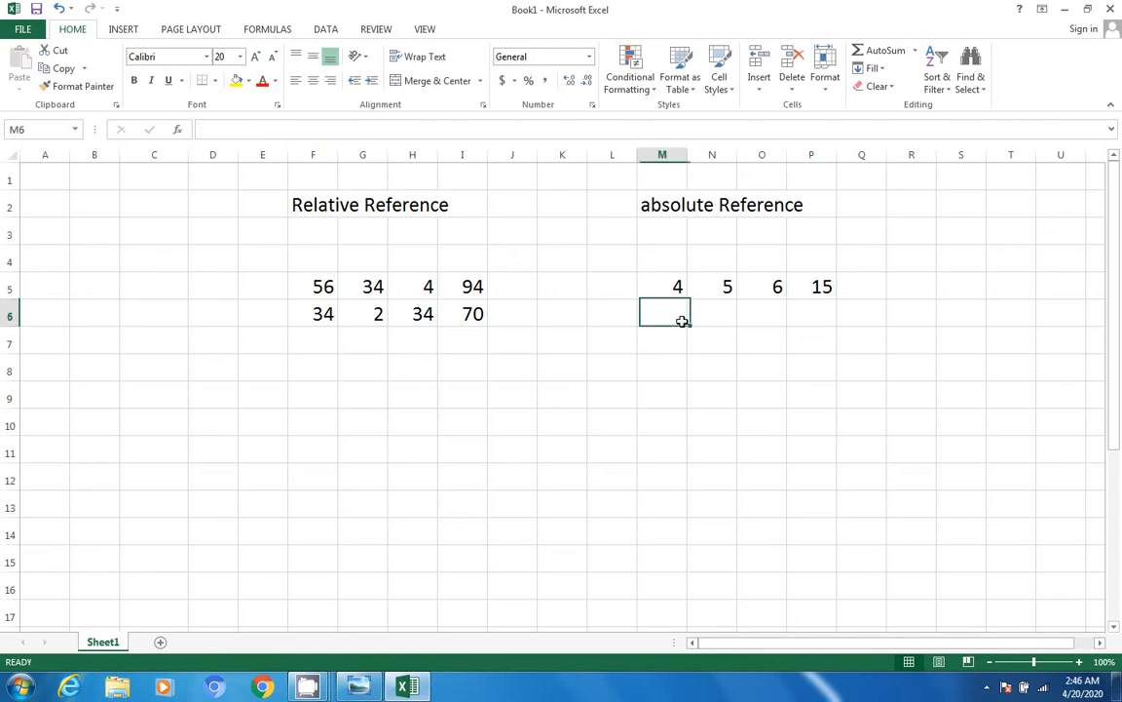
text(34)
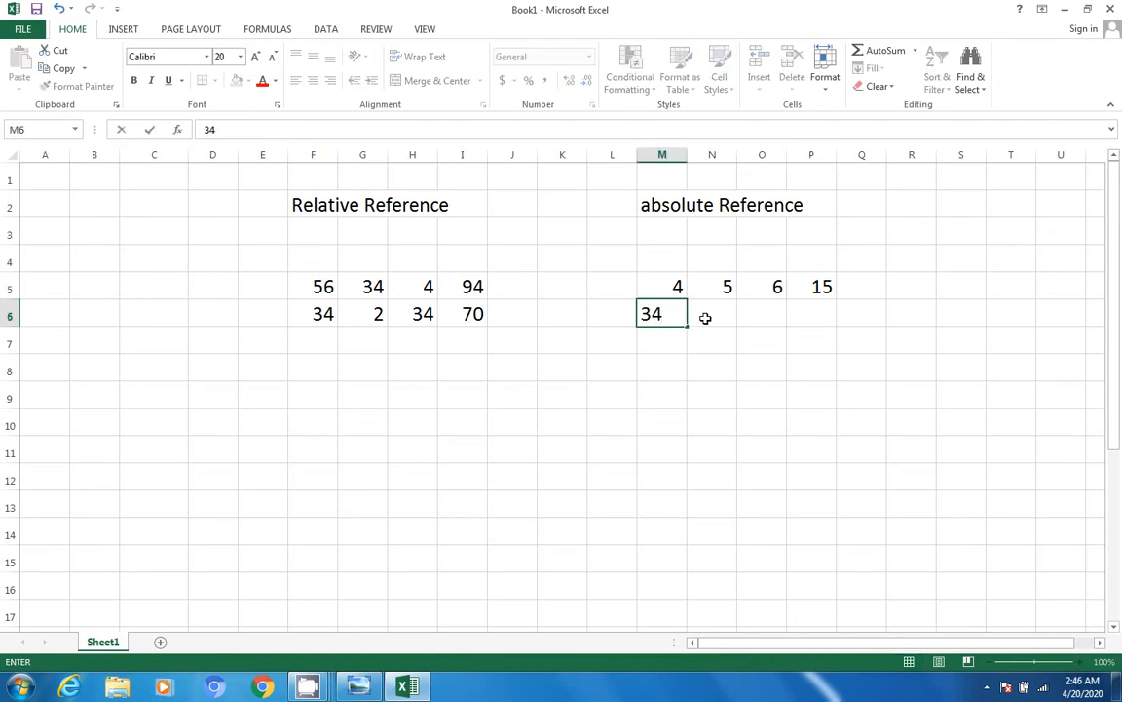
click(708, 317)
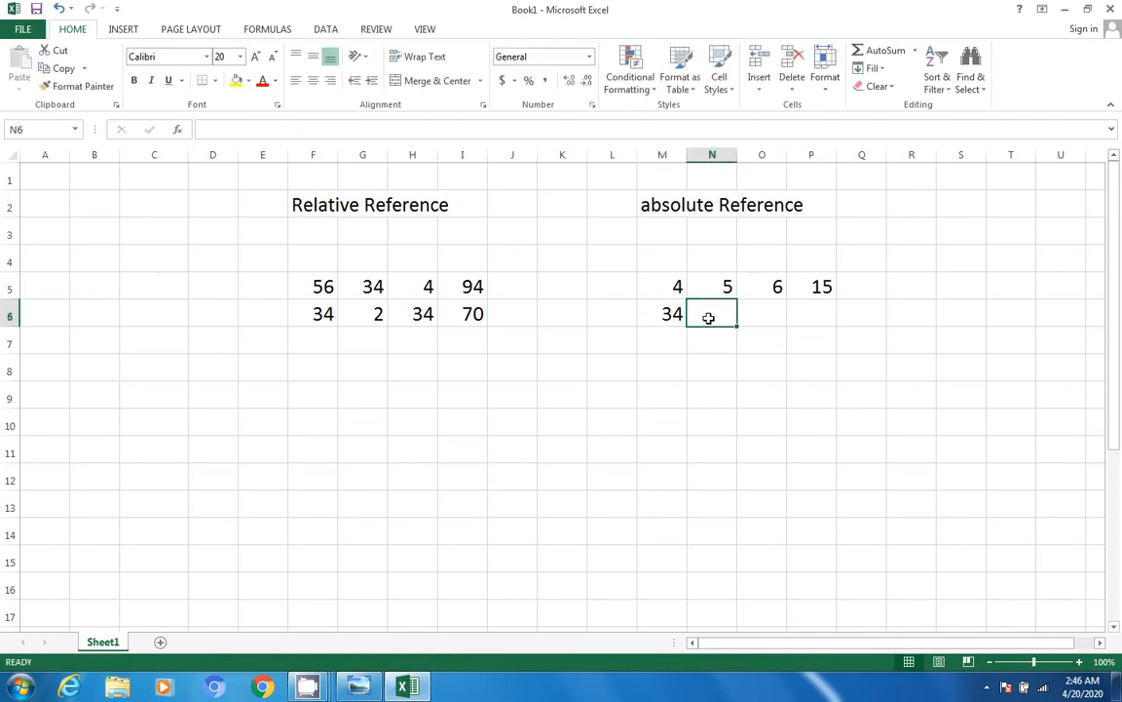
text(32)
click(762, 324)
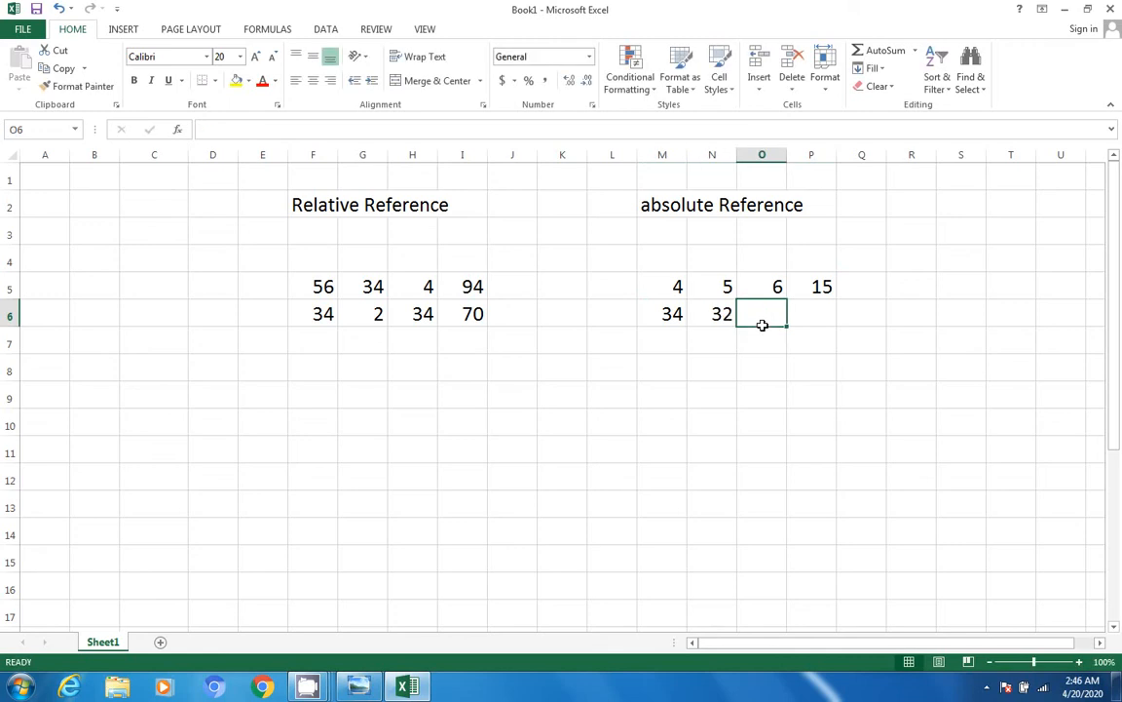
text(23)
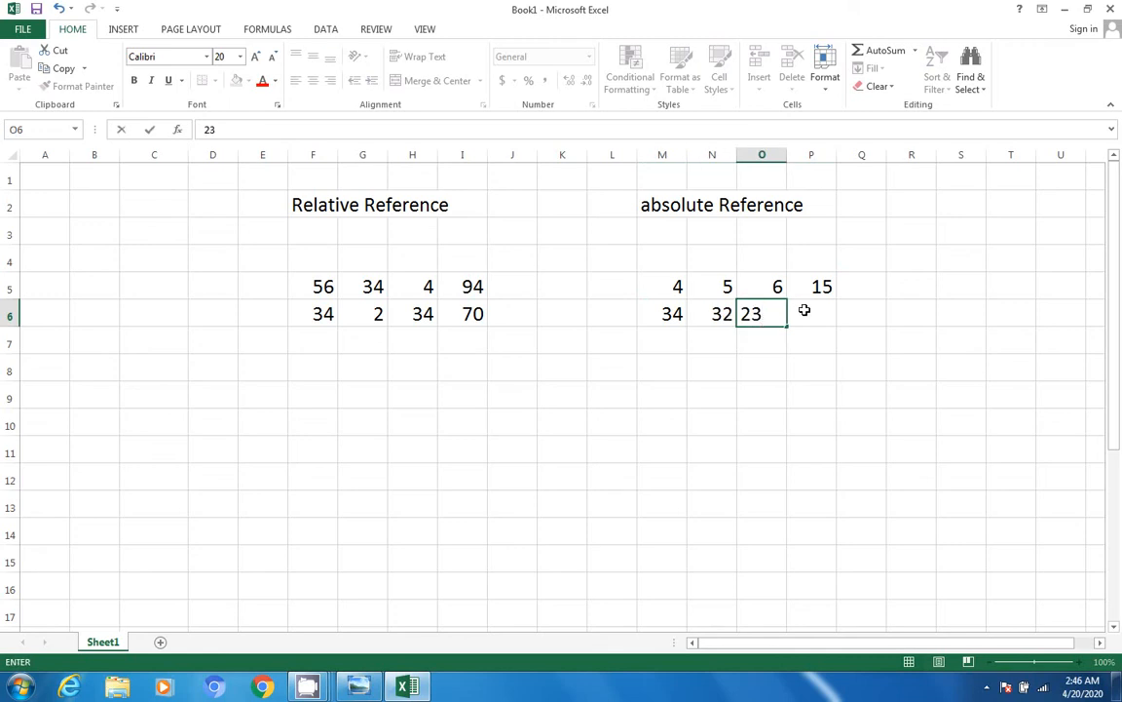
click(805, 310)
Fill the absolute-reference sum in P5 down to P6 and compare its formula with the relative one in I5.
click(824, 288)
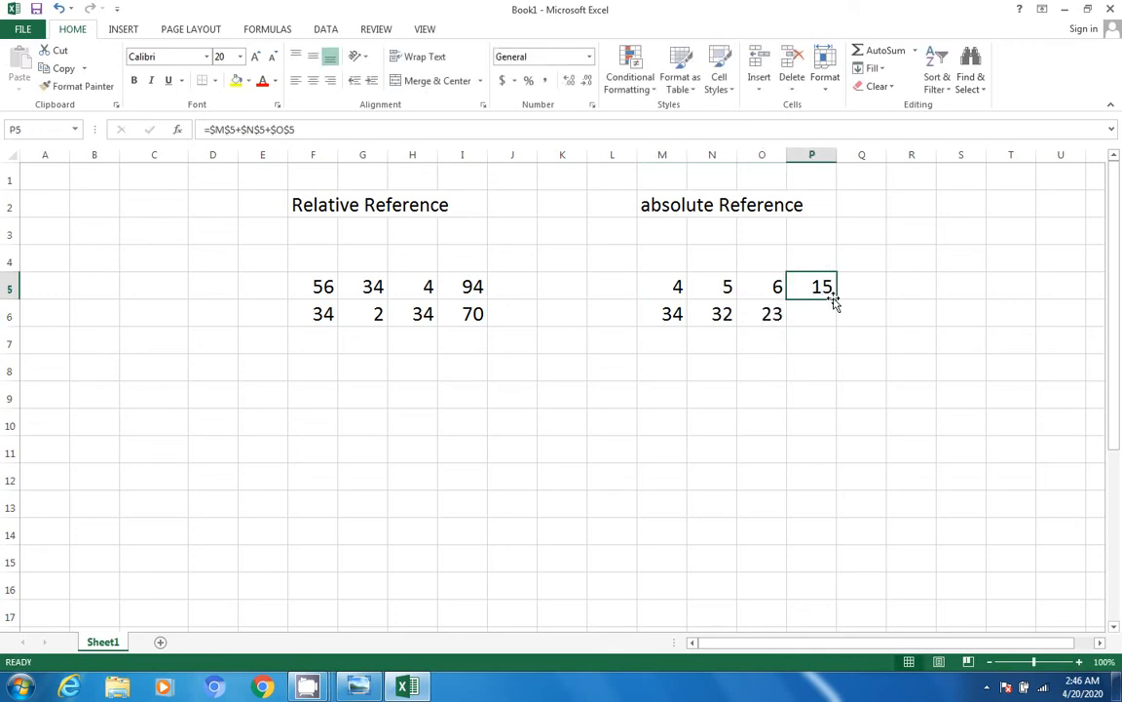
drag(836, 298, 835, 324)
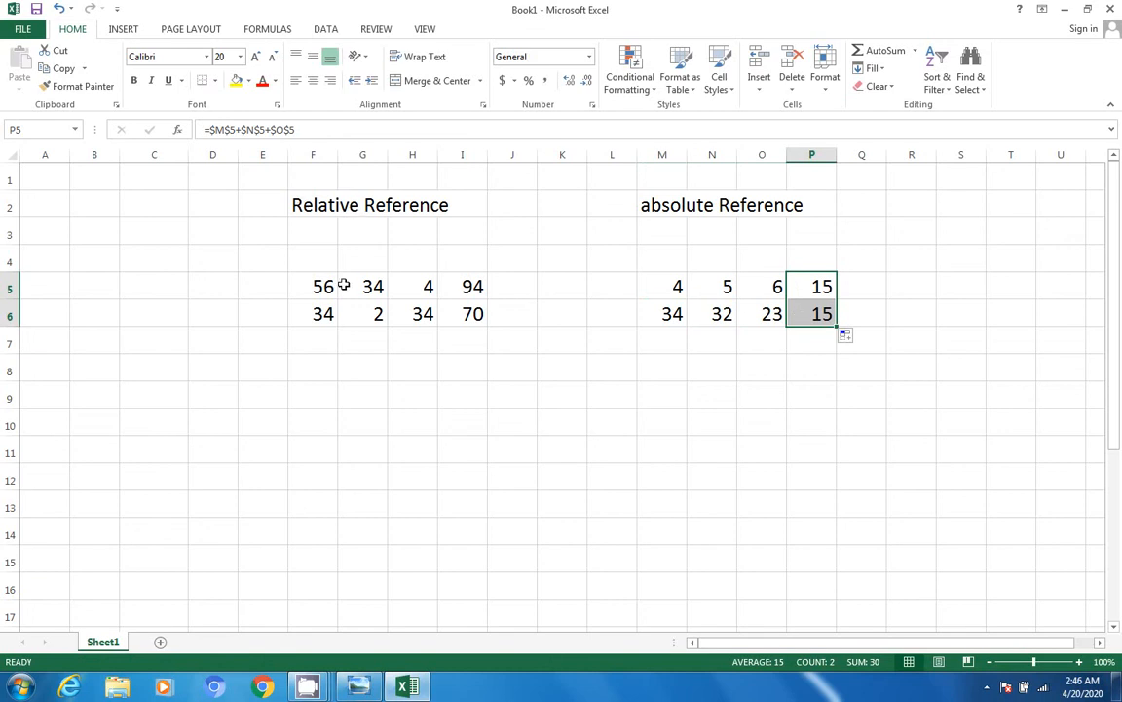
click(471, 284)
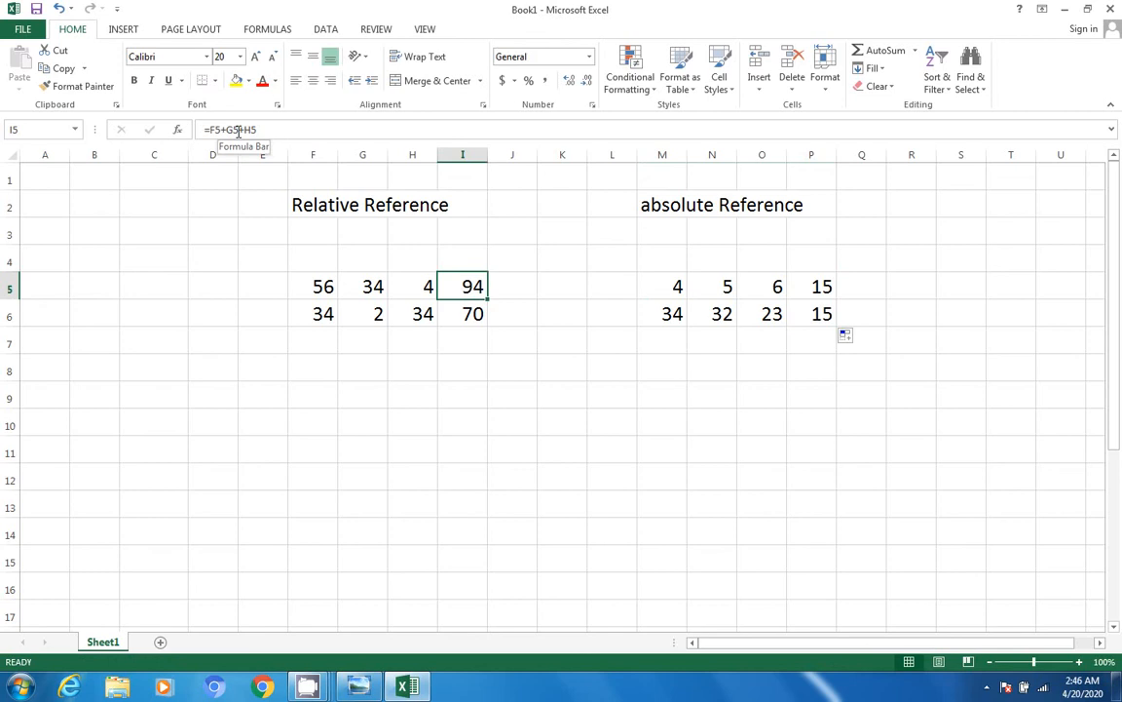
click(822, 286)
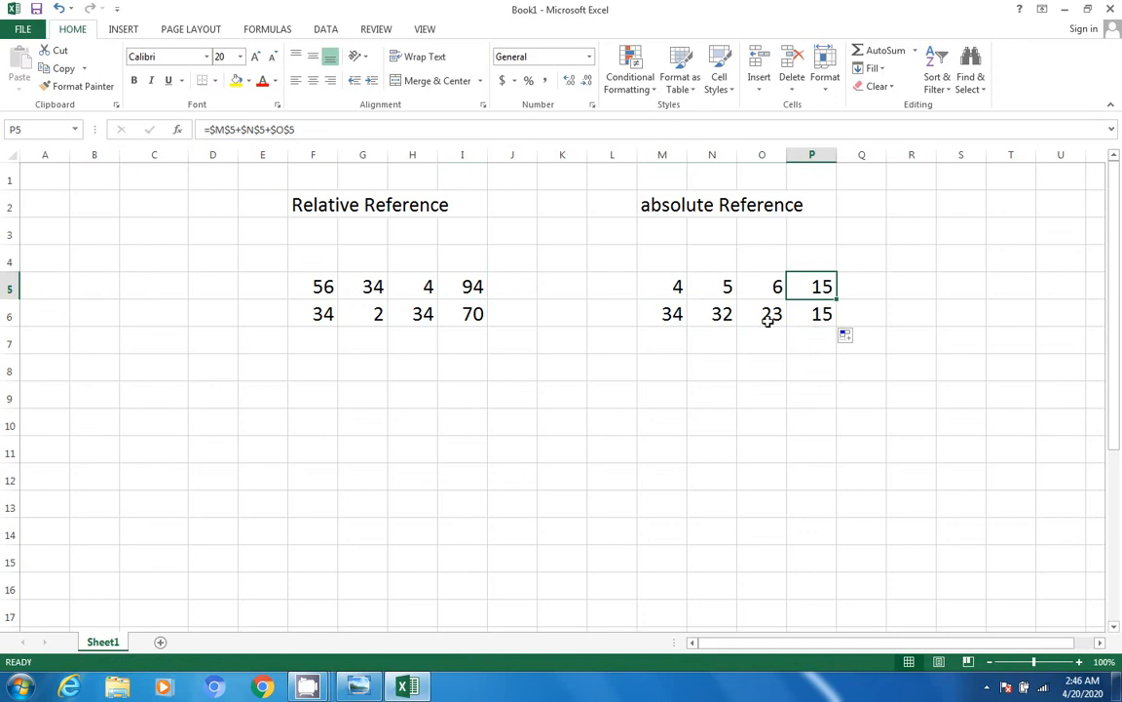
drag(660, 285, 816, 286)
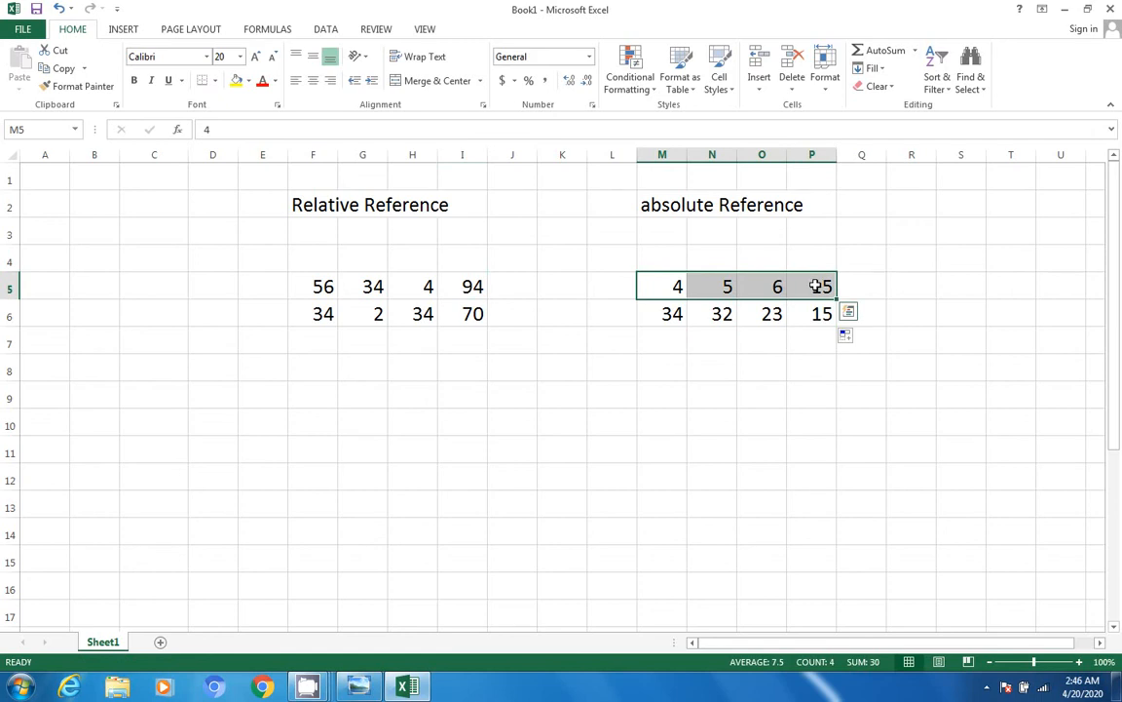
Copy the first row of the absolute reference example, M5:P5, to the cells starting at C11.
key(ctrl+c)
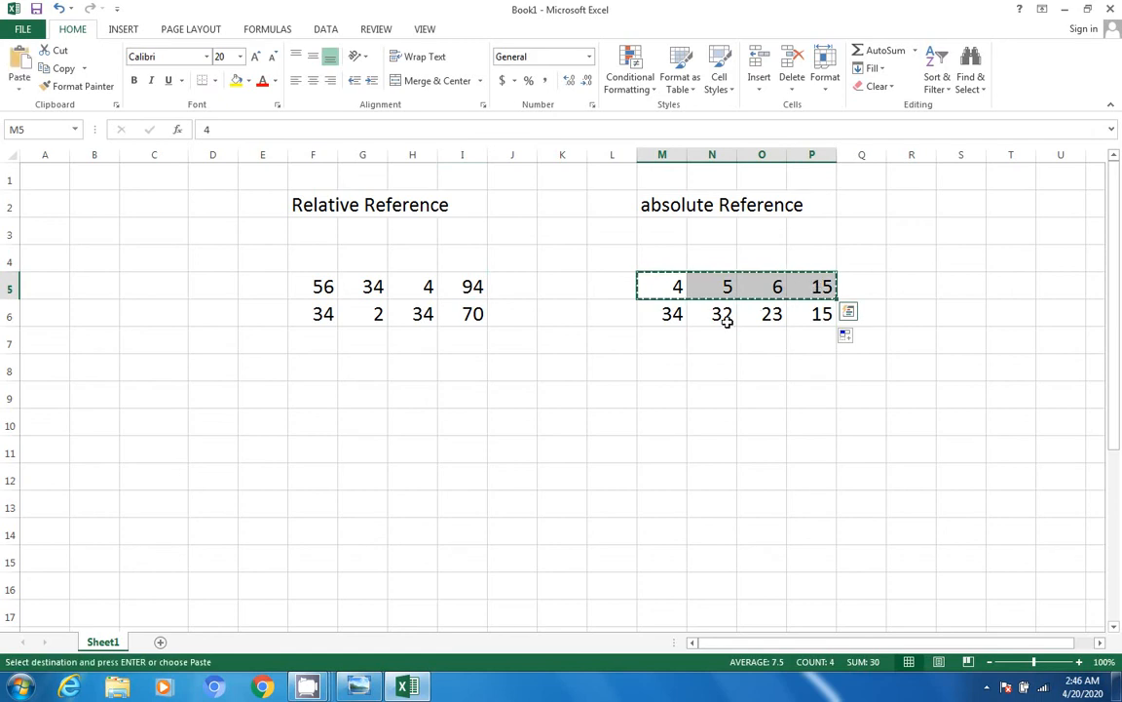
click(146, 448)
key(ctrl+v)
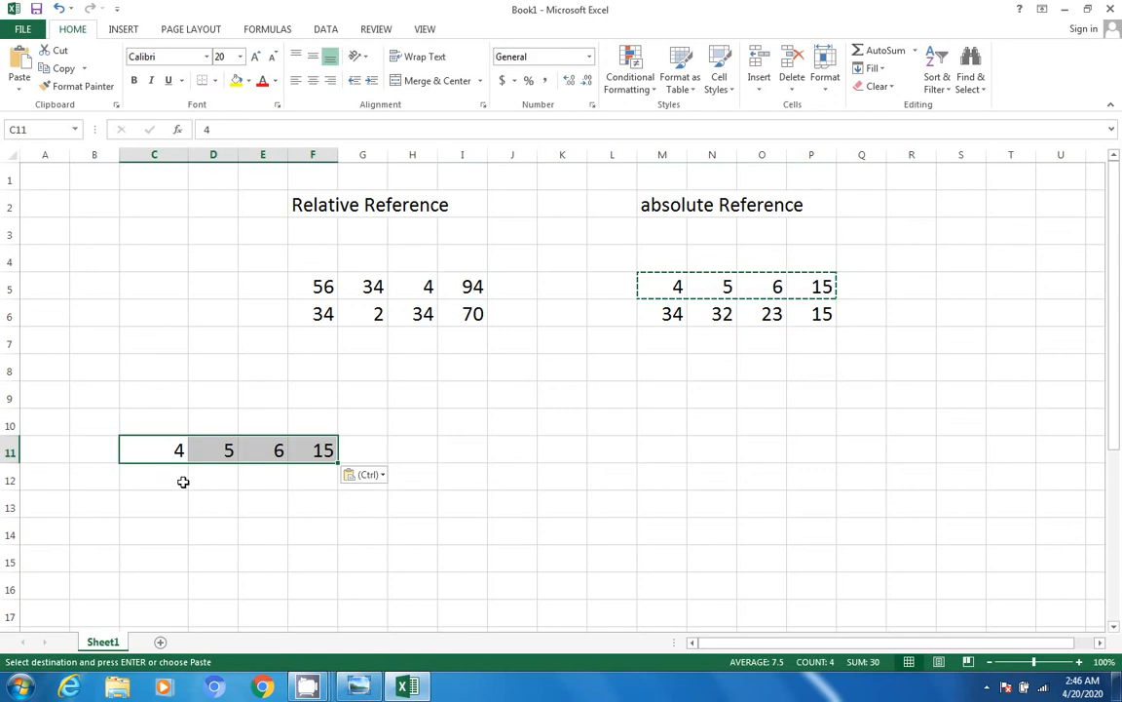
Add a second row under the copied values with 34 in C12, 23 in D12 and 45 in E12.
click(153, 475)
text(34)
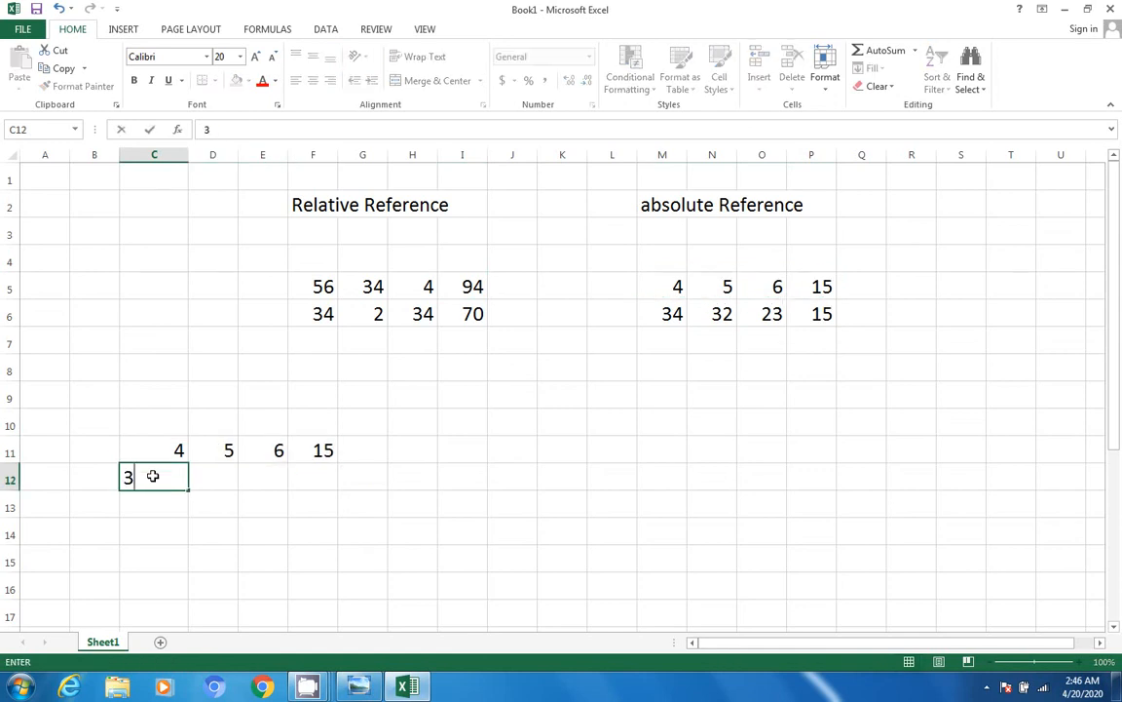
click(208, 485)
text(23)
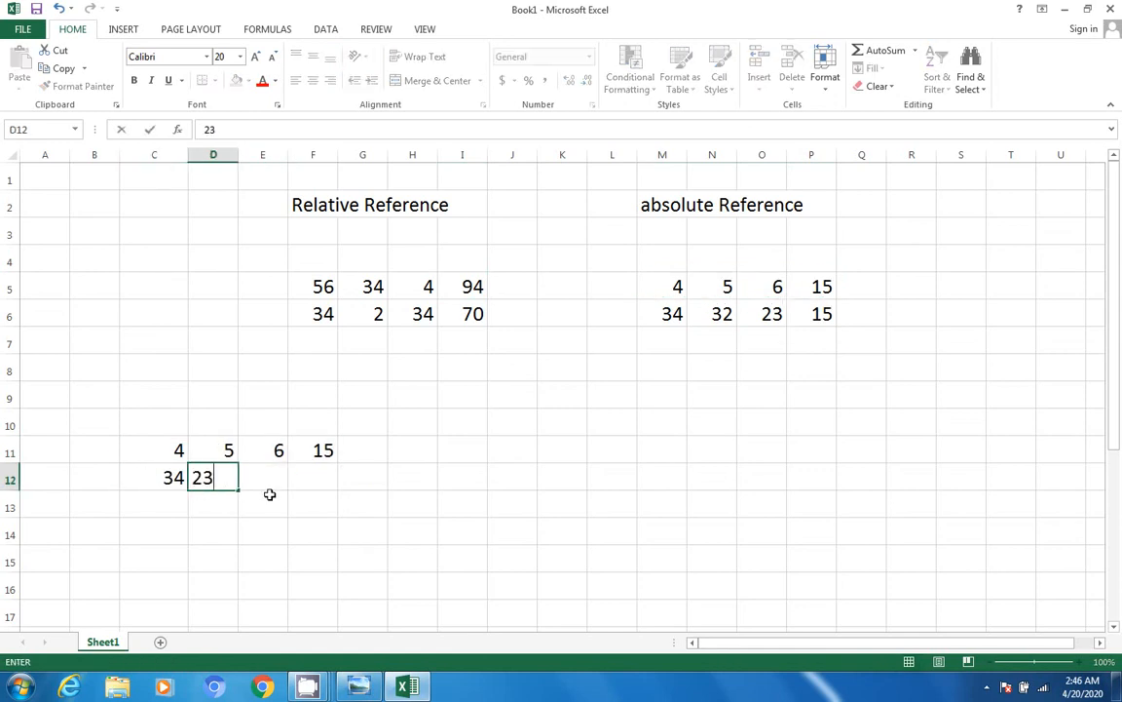
click(274, 484)
text(45)
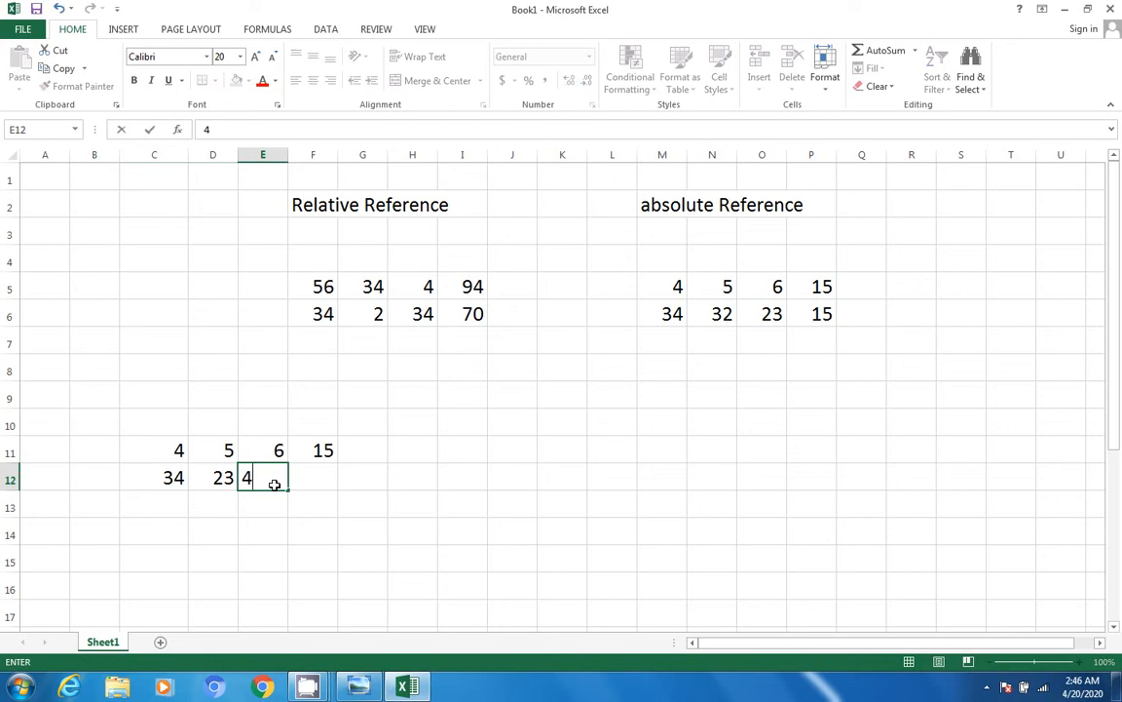
click(316, 467)
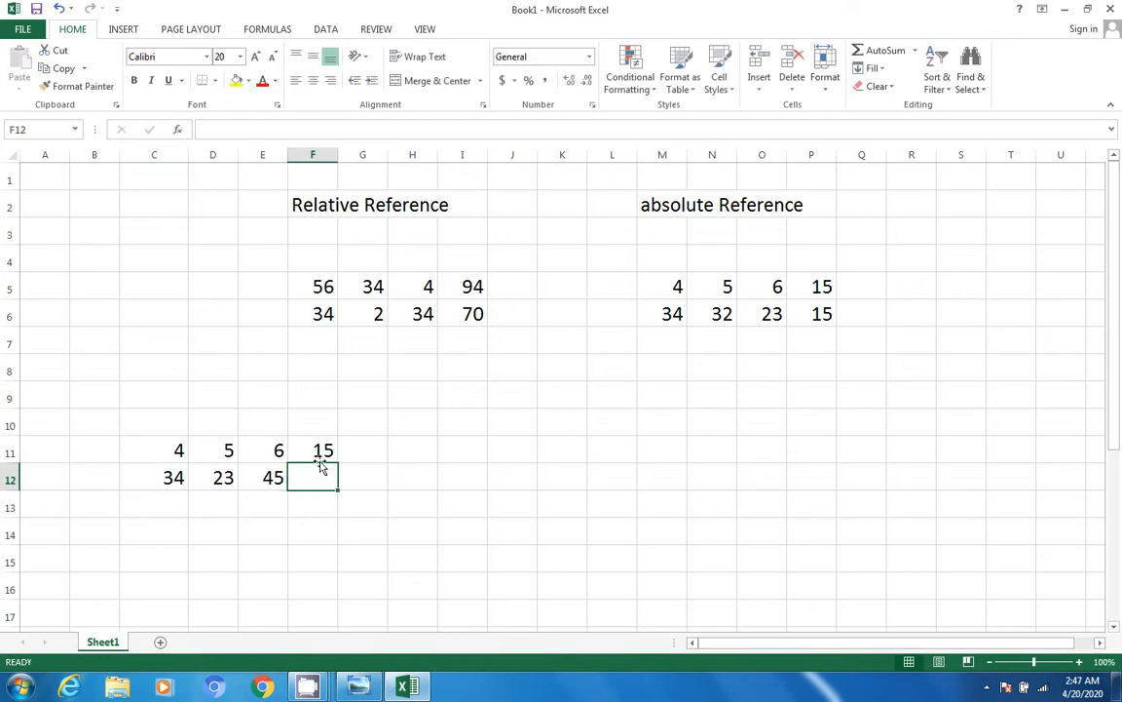
Fill the absolute-reference sum in F11 down to F12 and inspect which cells the F12 formula refers to.
click(309, 449)
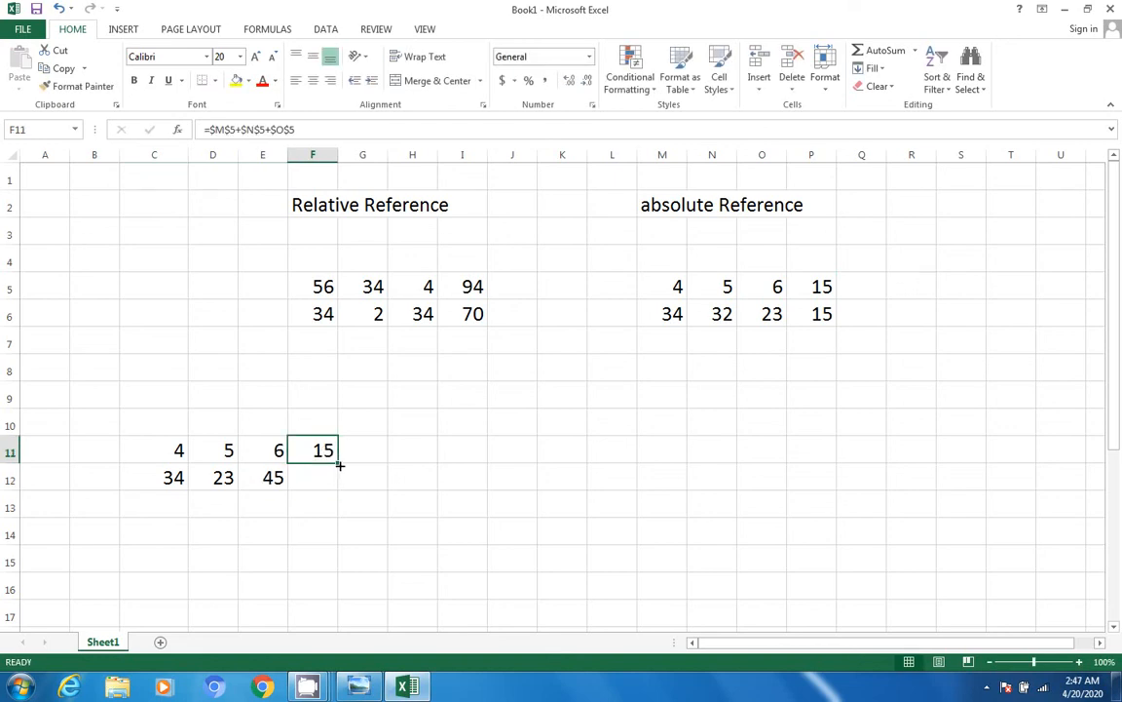
drag(339, 466, 342, 490)
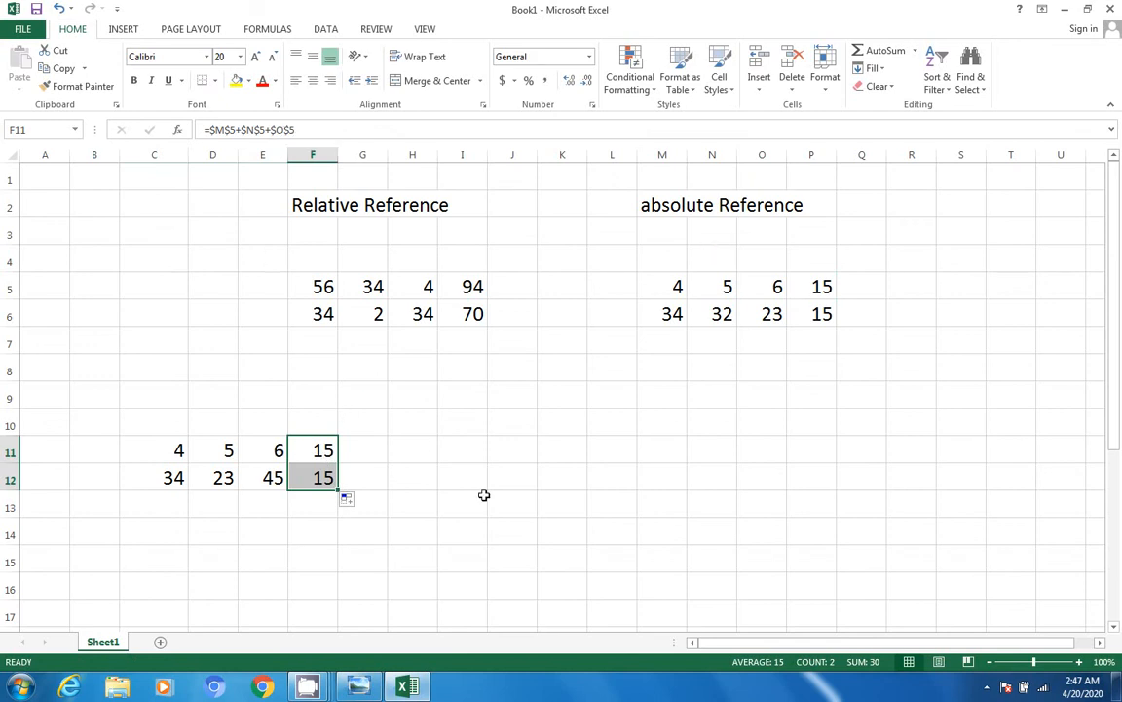
click(318, 478)
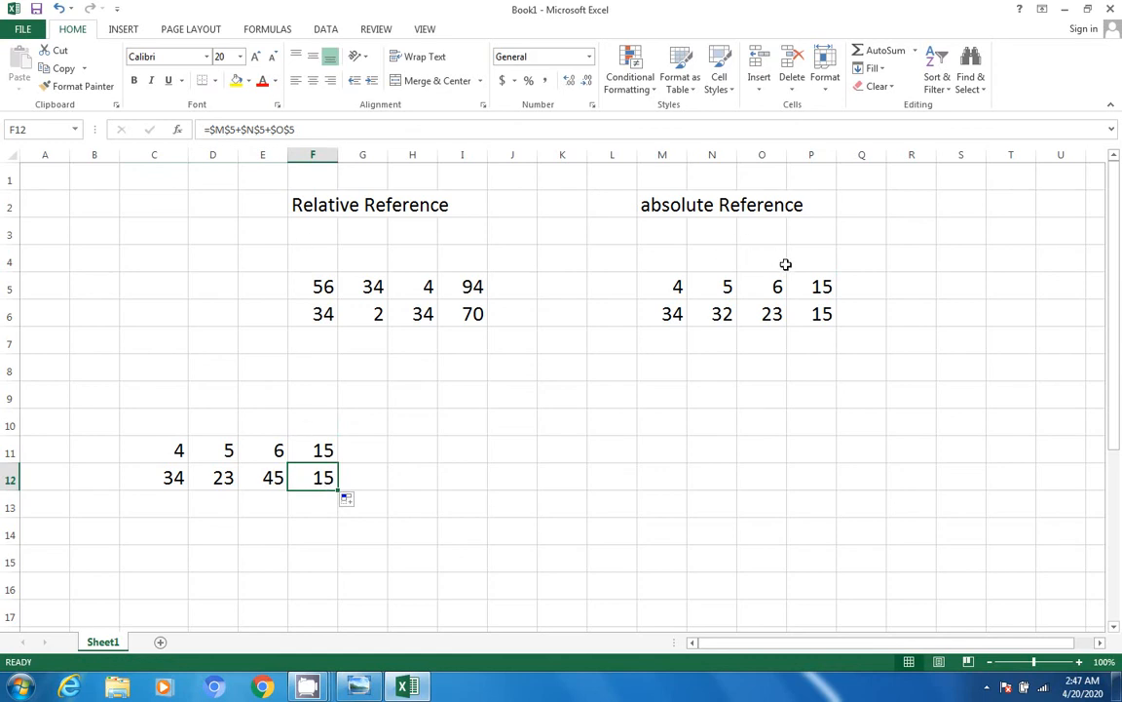
click(272, 477)
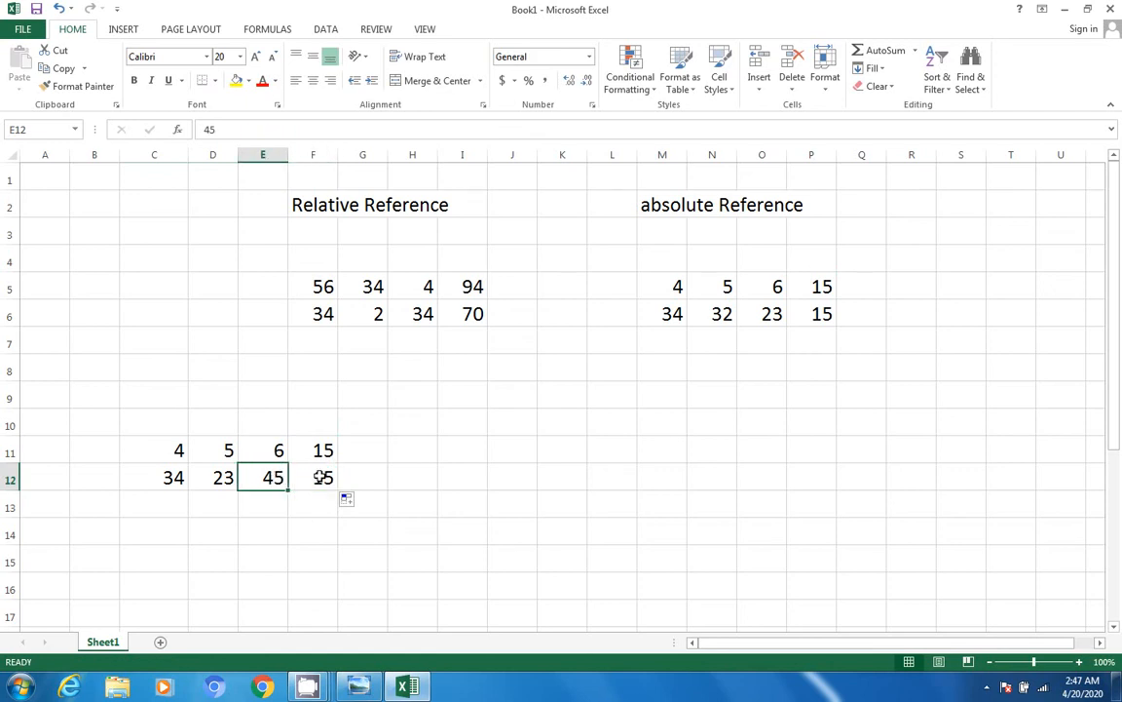
click(320, 477)
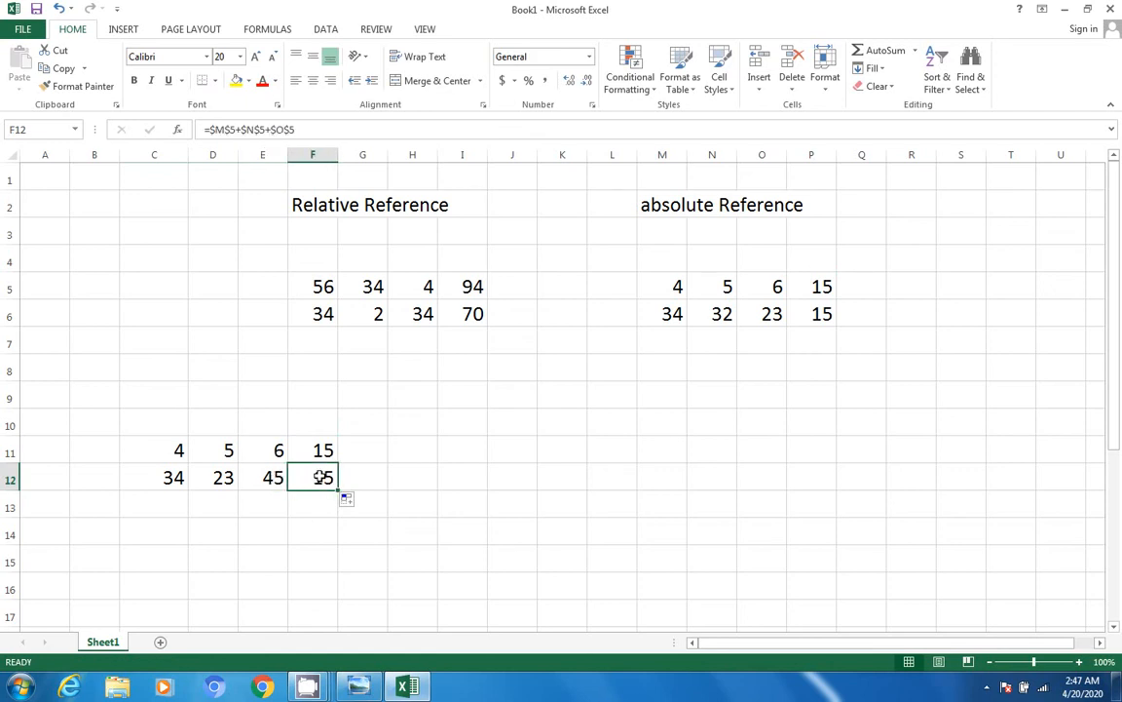
click(252, 129)
click(235, 129)
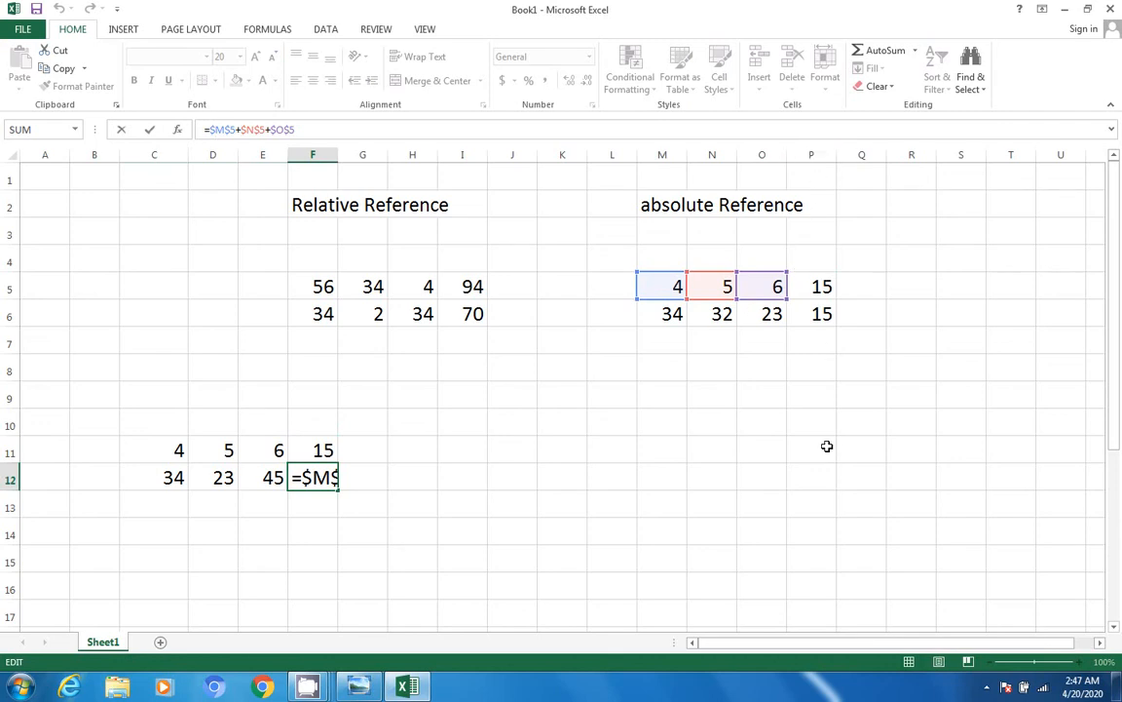
Fill the absolute sum in P6 down to P9 and the relative sum in I6 down to I9.
click(820, 314)
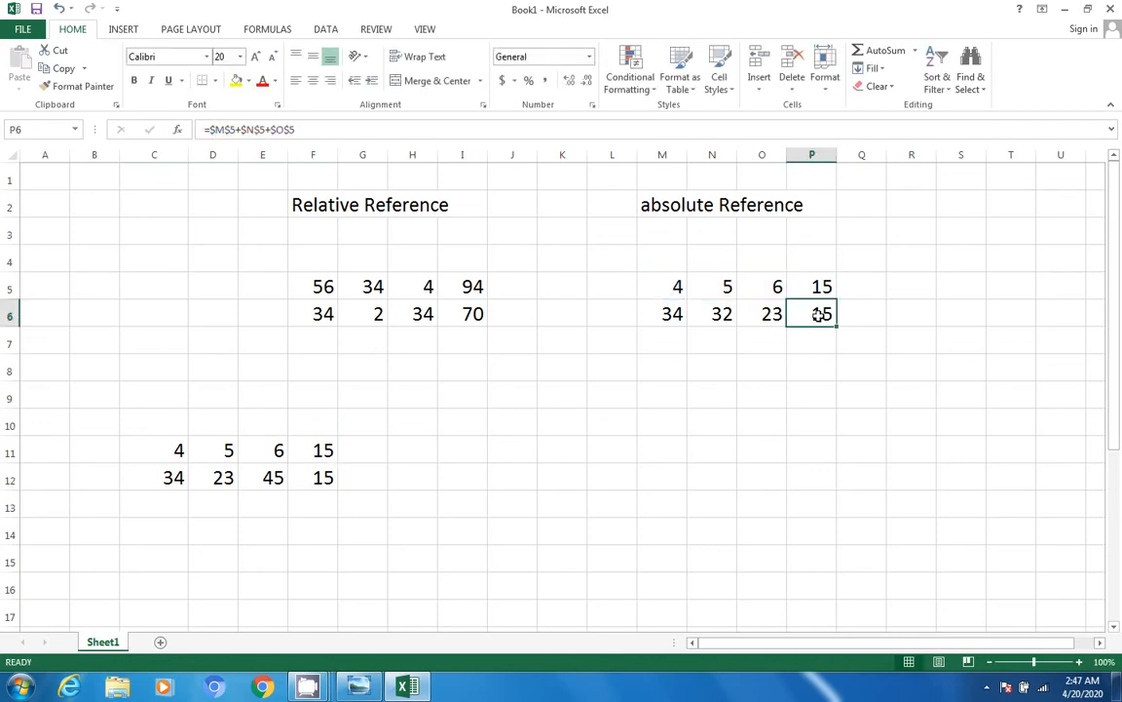
drag(836, 325, 837, 421)
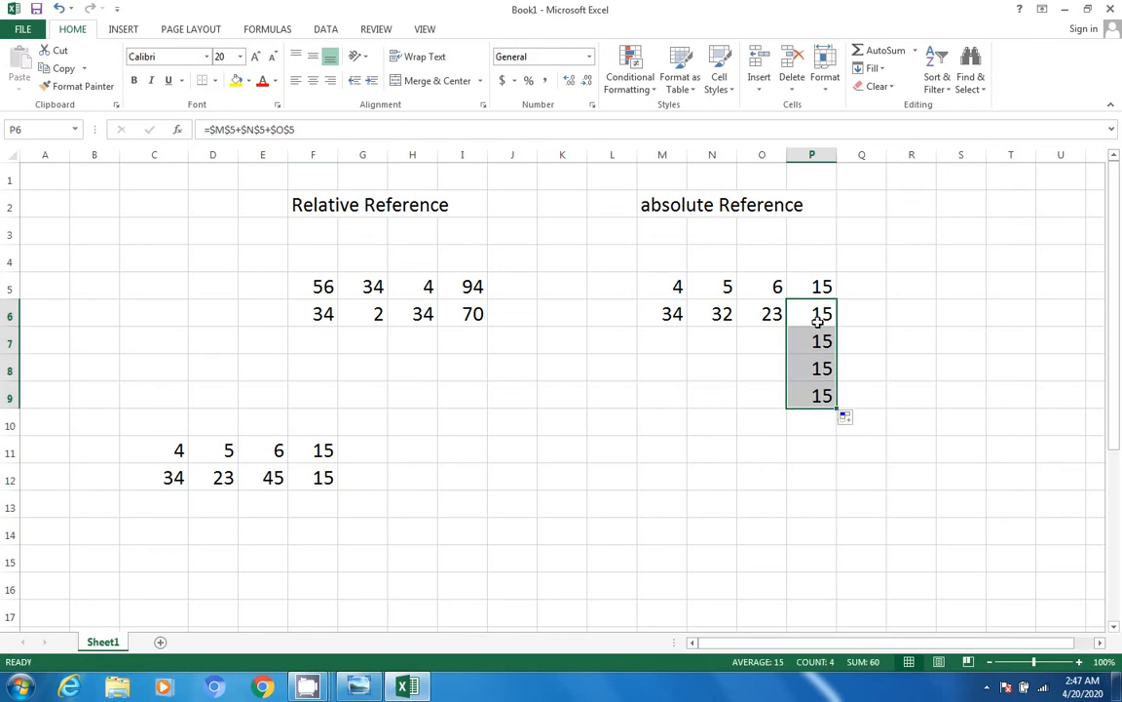
click(464, 317)
drag(487, 326, 492, 417)
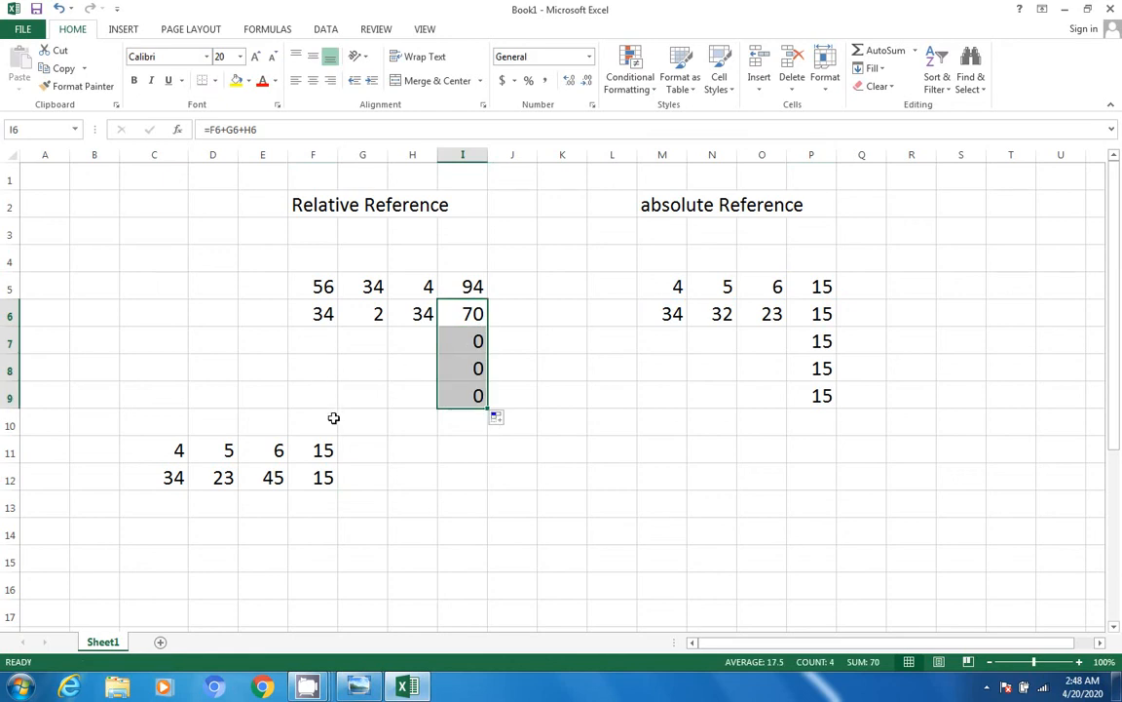
Fill the third row of the relative reference example with 34 in F7, 2 in G7 and 6 in H7.
click(323, 342)
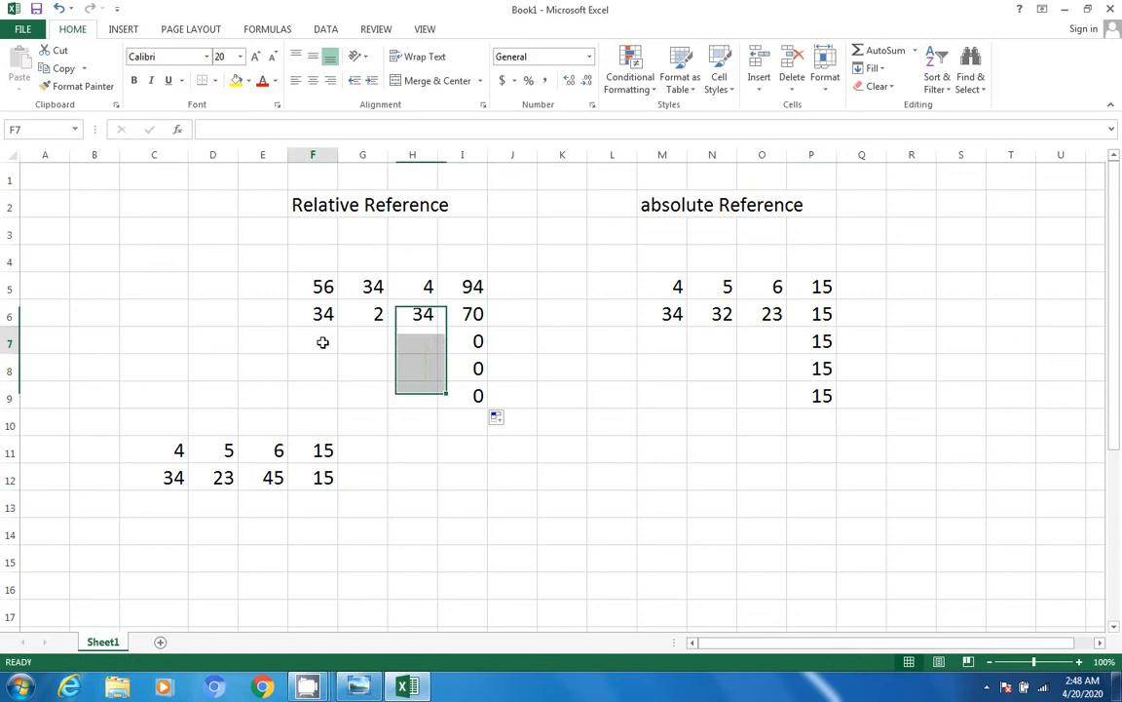
text(34)
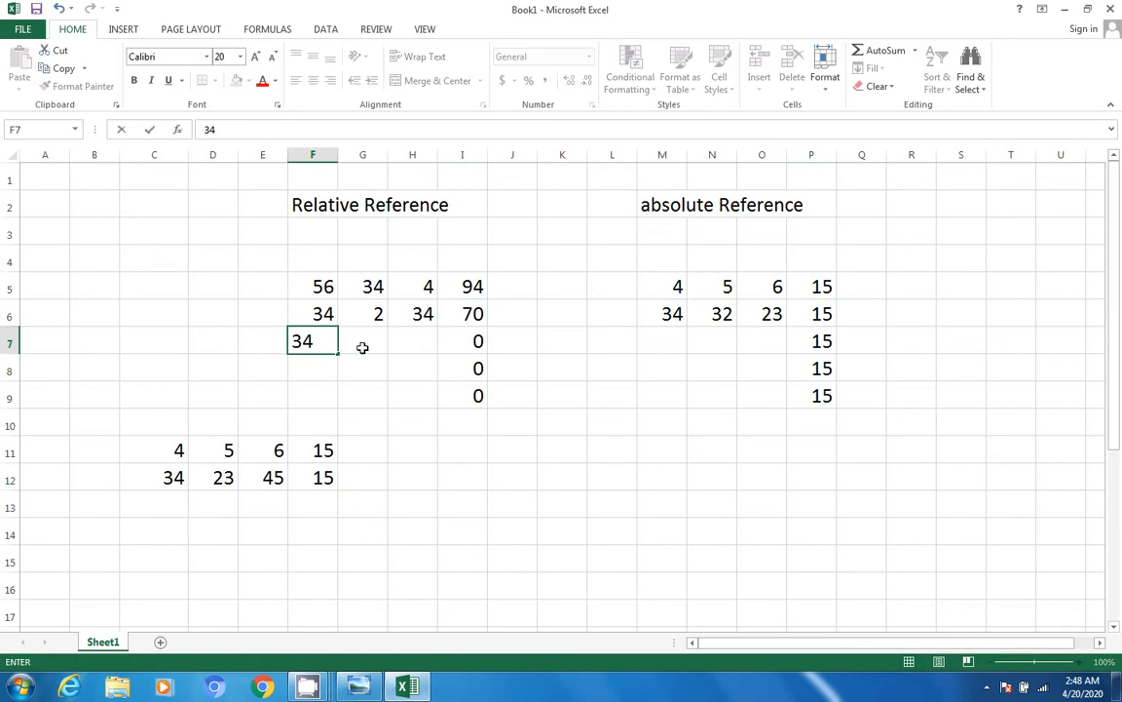
click(361, 347)
text(2)
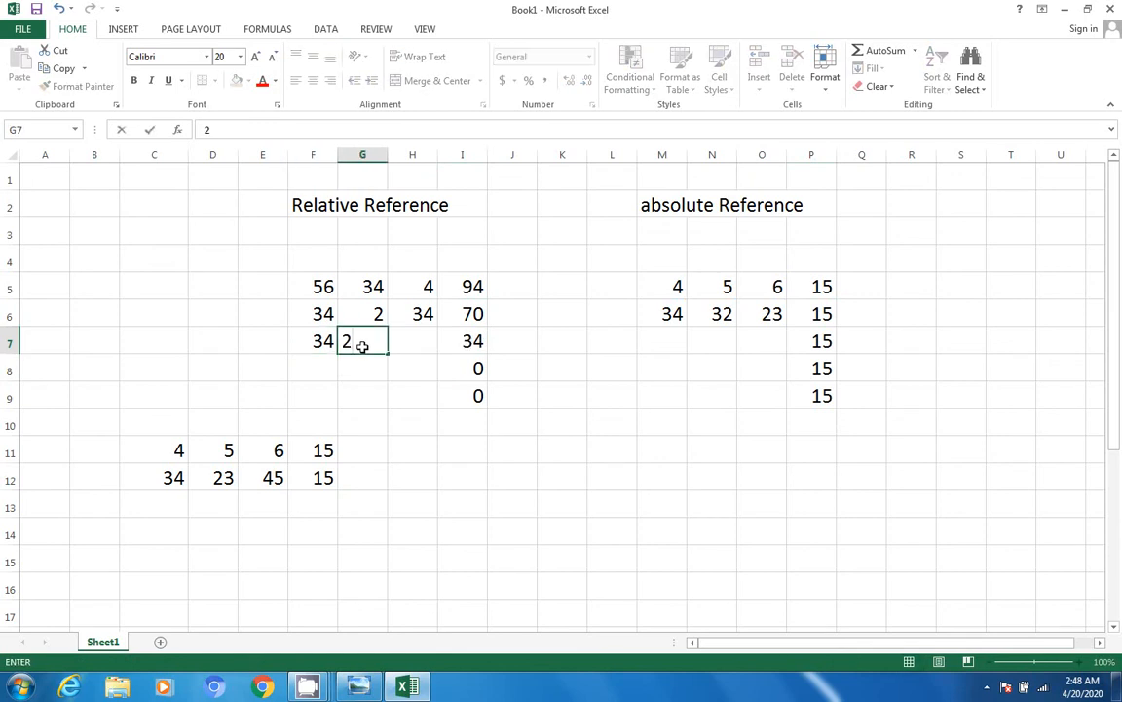
click(425, 345)
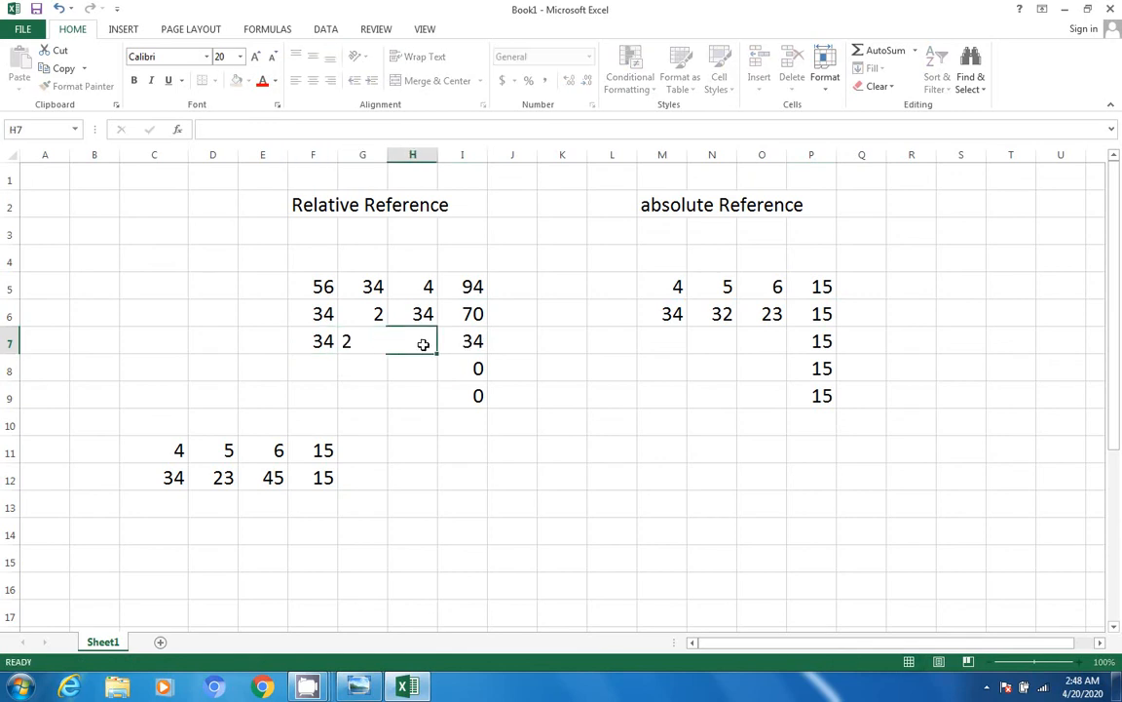
text(6)
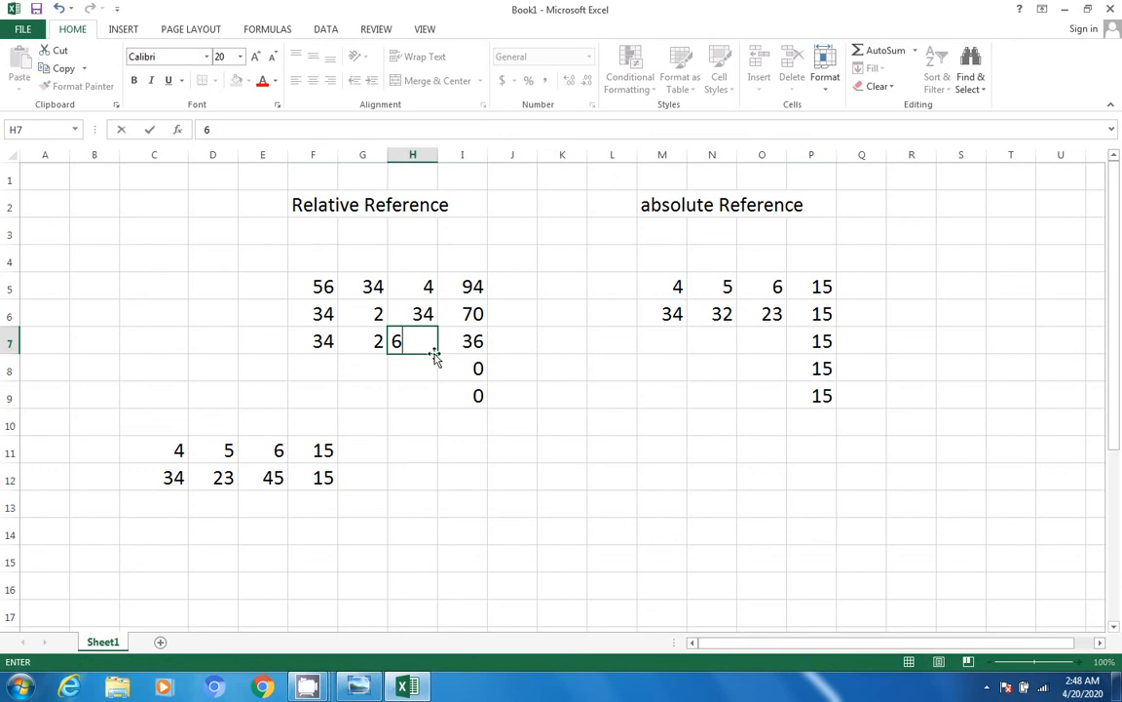
click(430, 368)
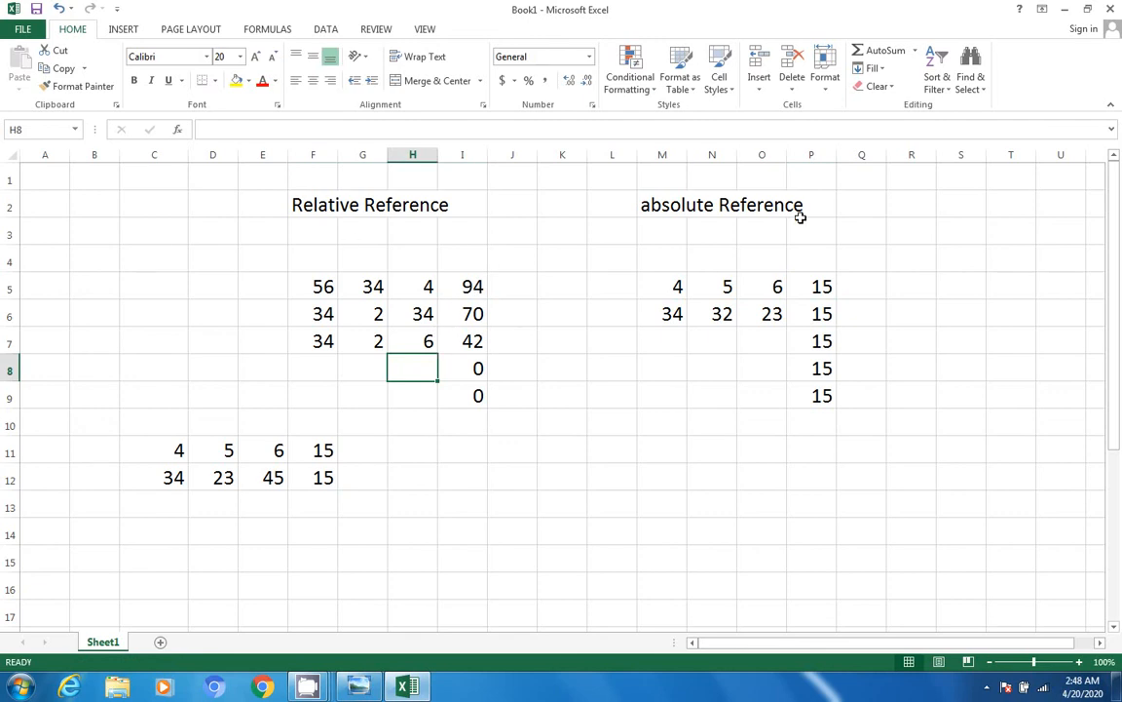
Check the absolute formula in P5 and switch to Windows Photo Viewer to review the cell reference types slide.
click(824, 288)
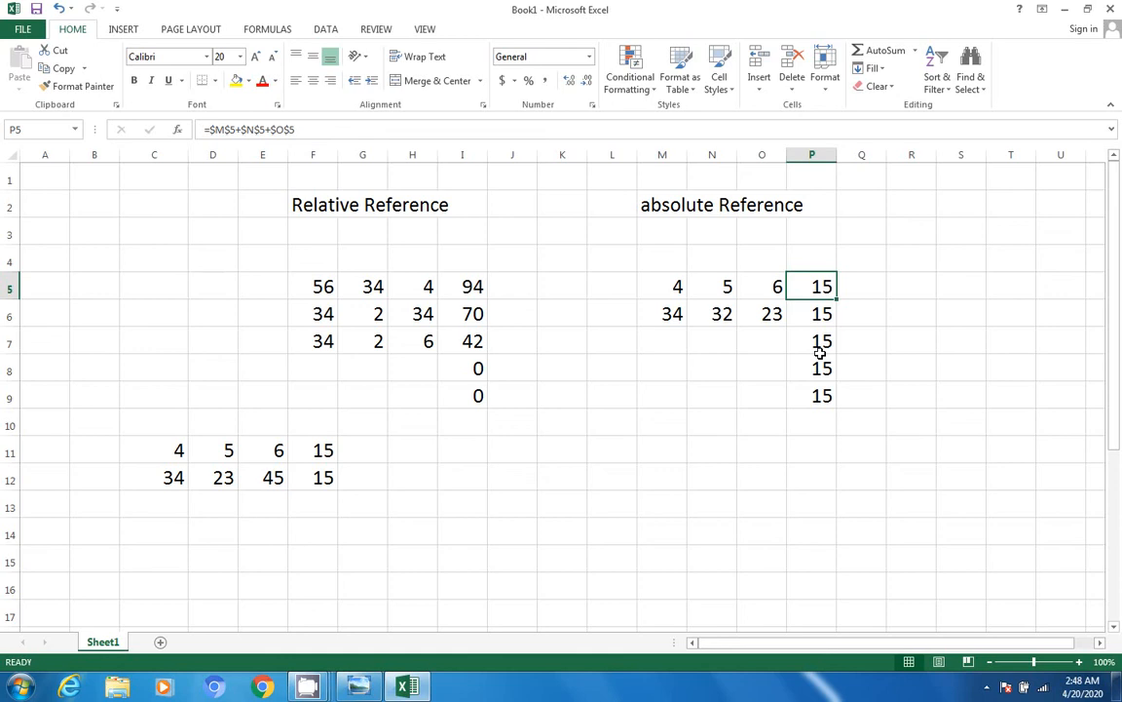
click(359, 687)
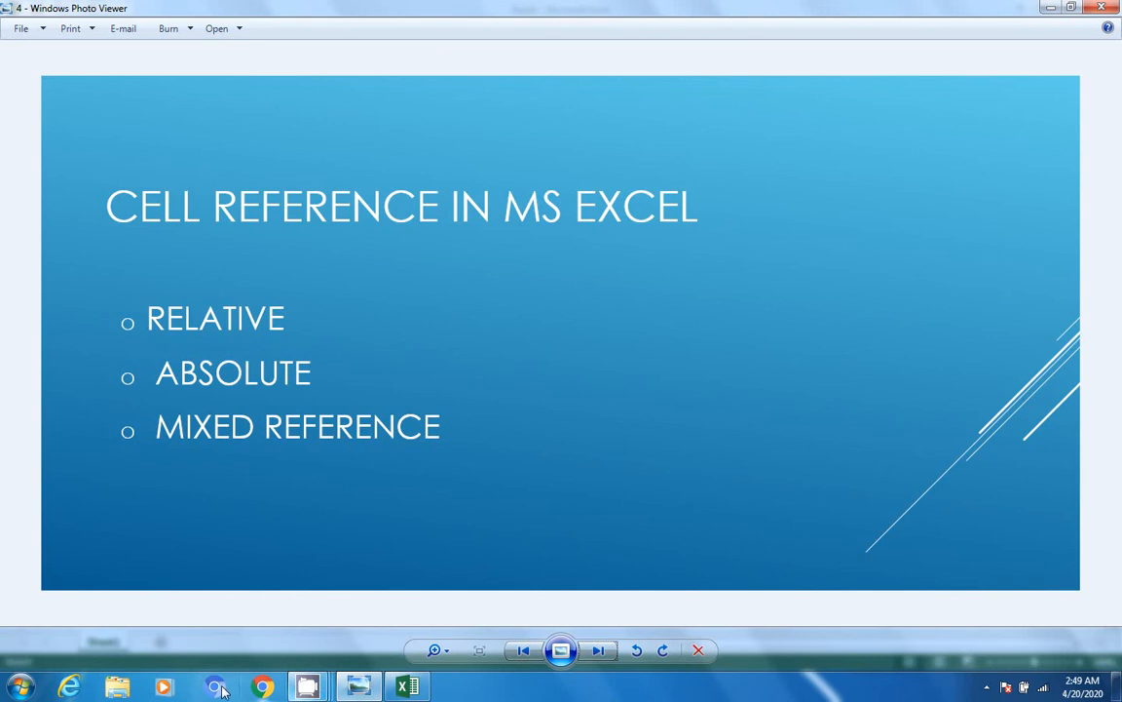
Switch back to Excel and clear the copied example in C11:F12.
click(402, 688)
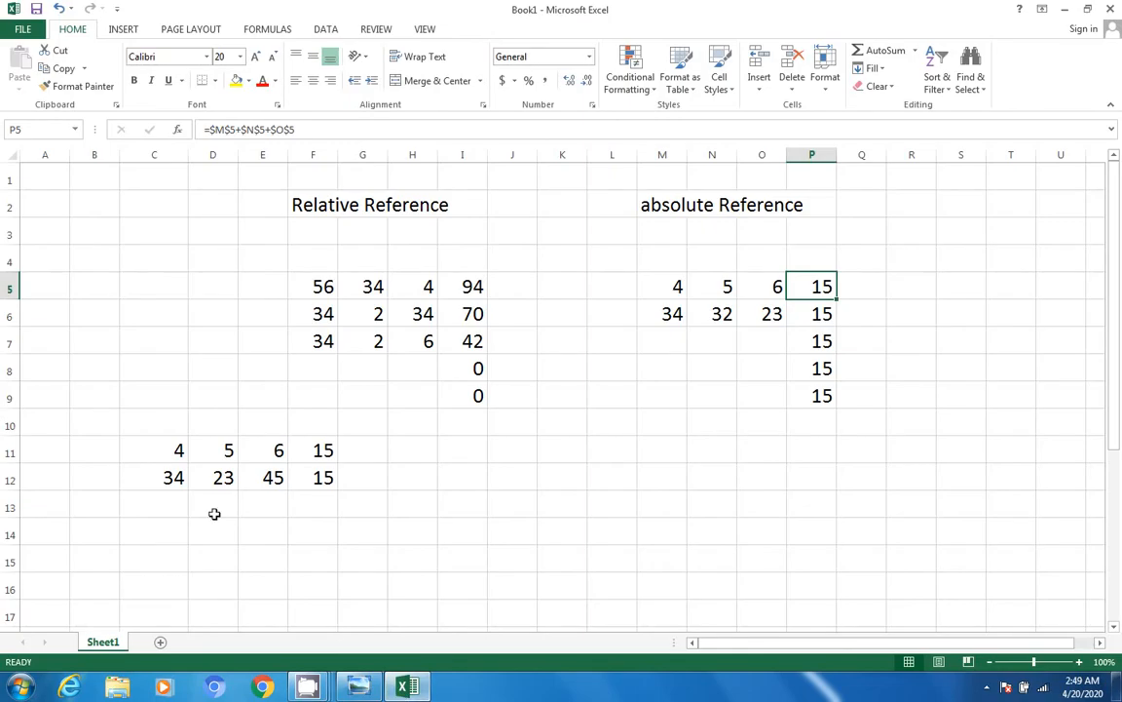
drag(156, 446, 327, 475)
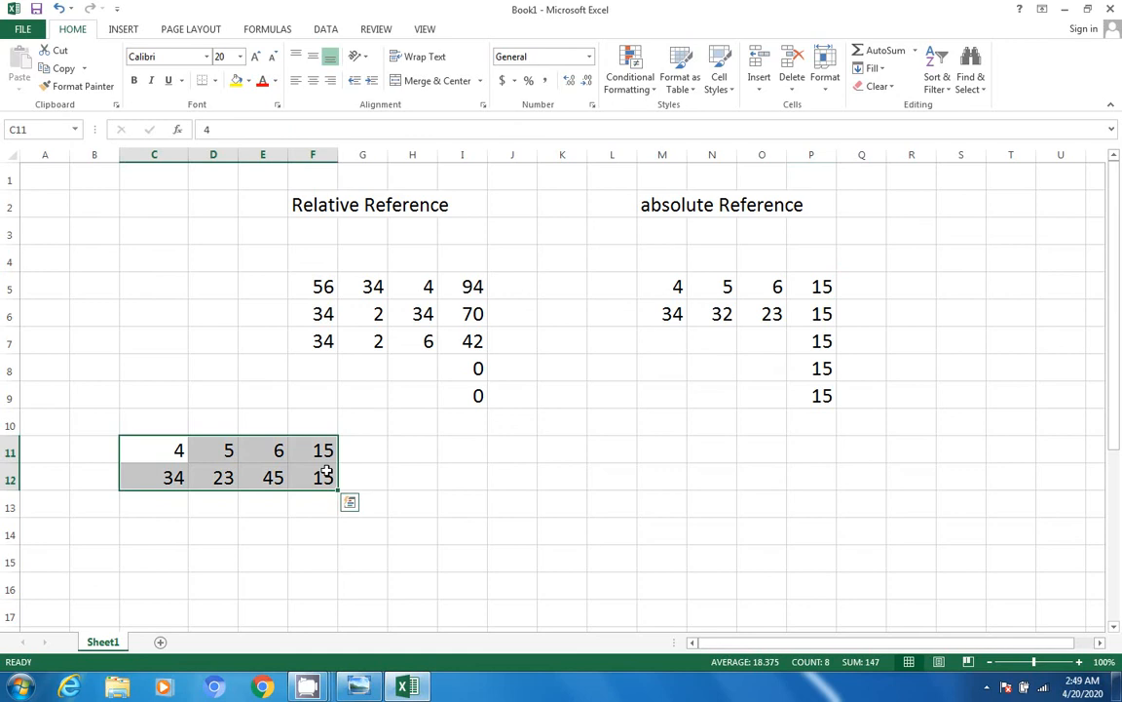
key(Delete)
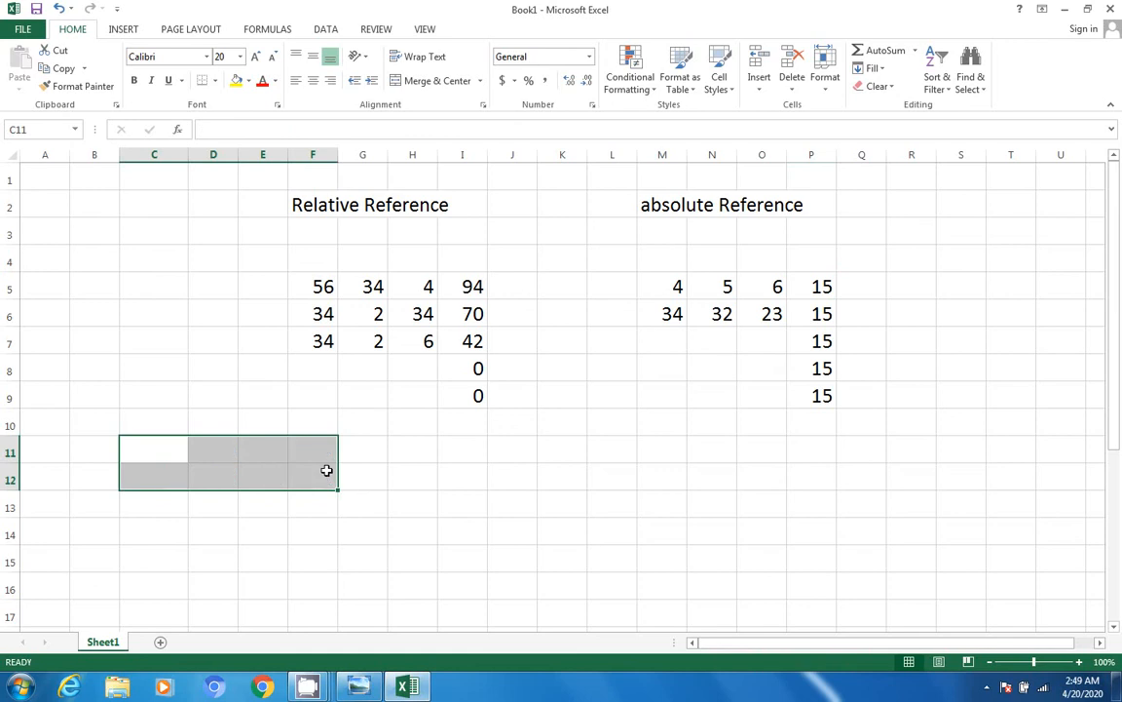
Enter the header "roll no" in F10 and widen column F to fit it.
click(304, 424)
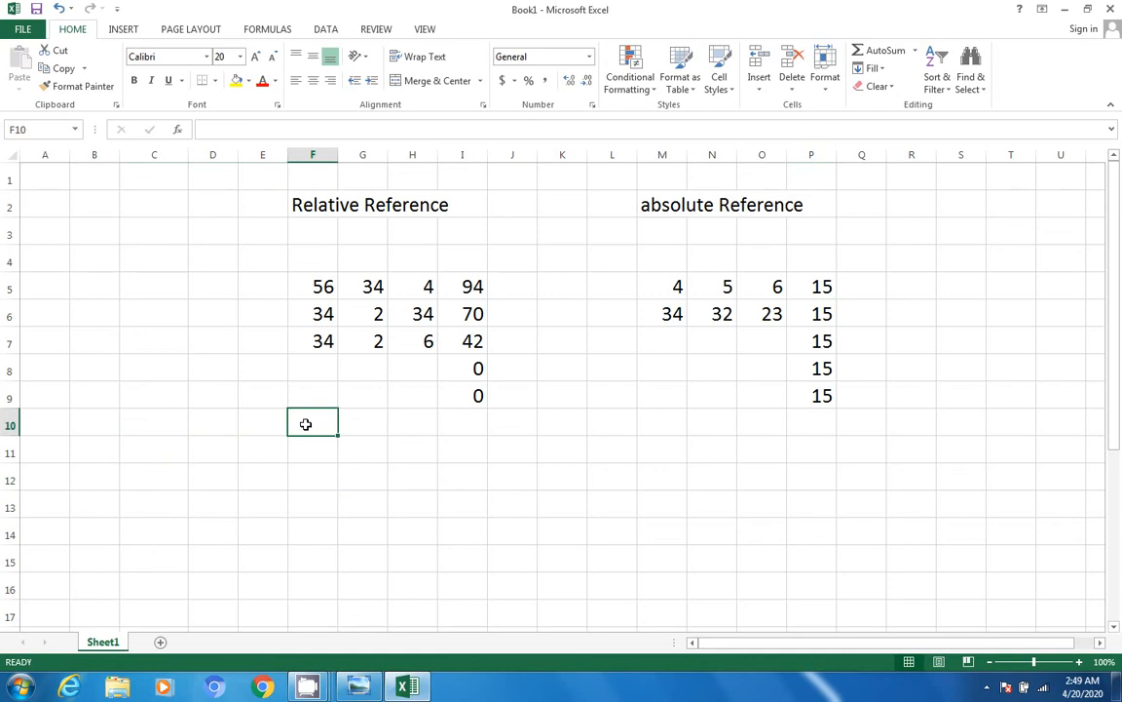
text(roll)
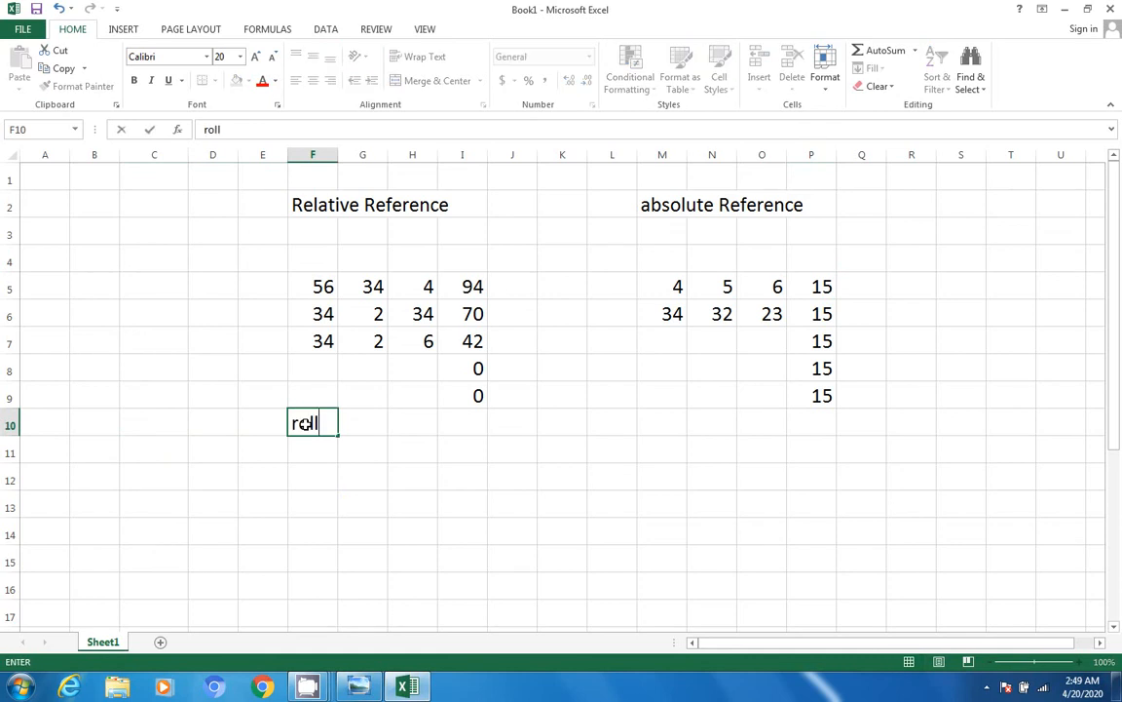
text( no)
key(Return)
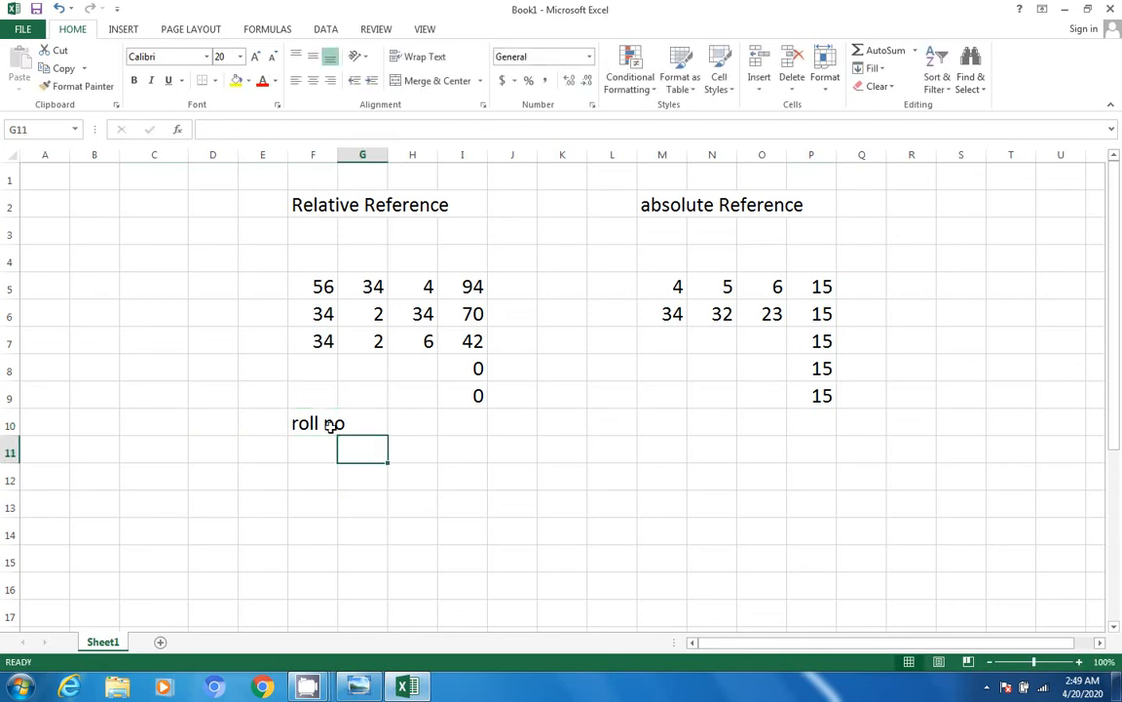
click(334, 425)
drag(338, 161, 355, 157)
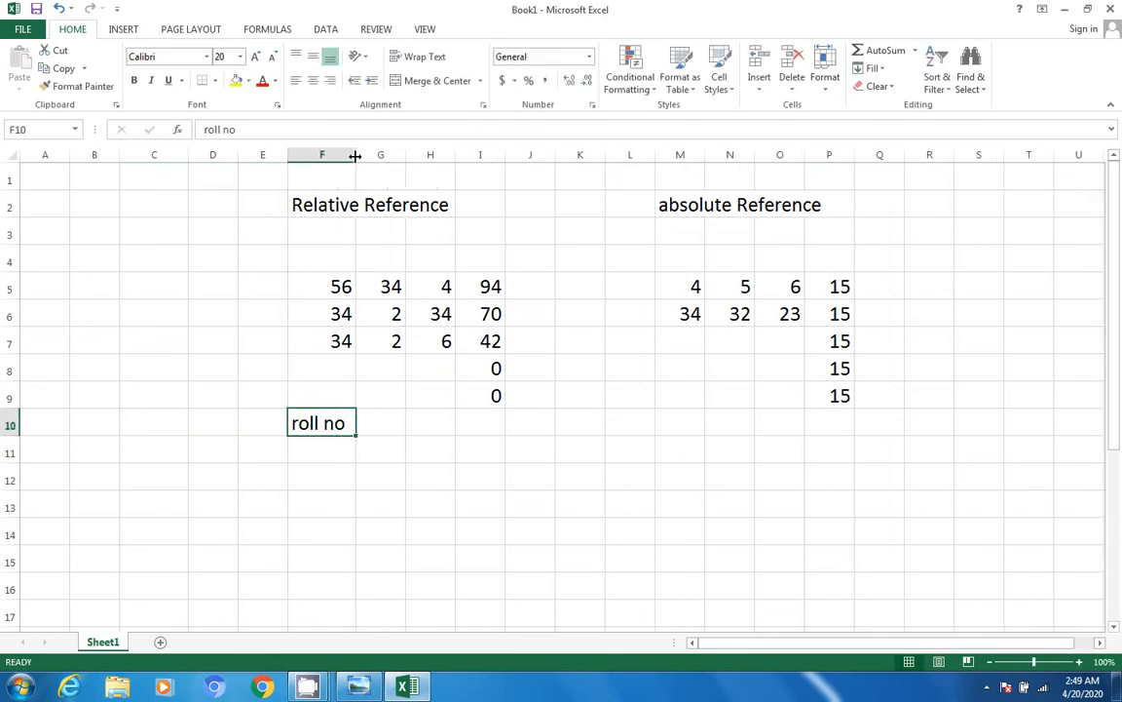
Enter the subject headers "com" in G10 and "eng" in H10.
click(383, 429)
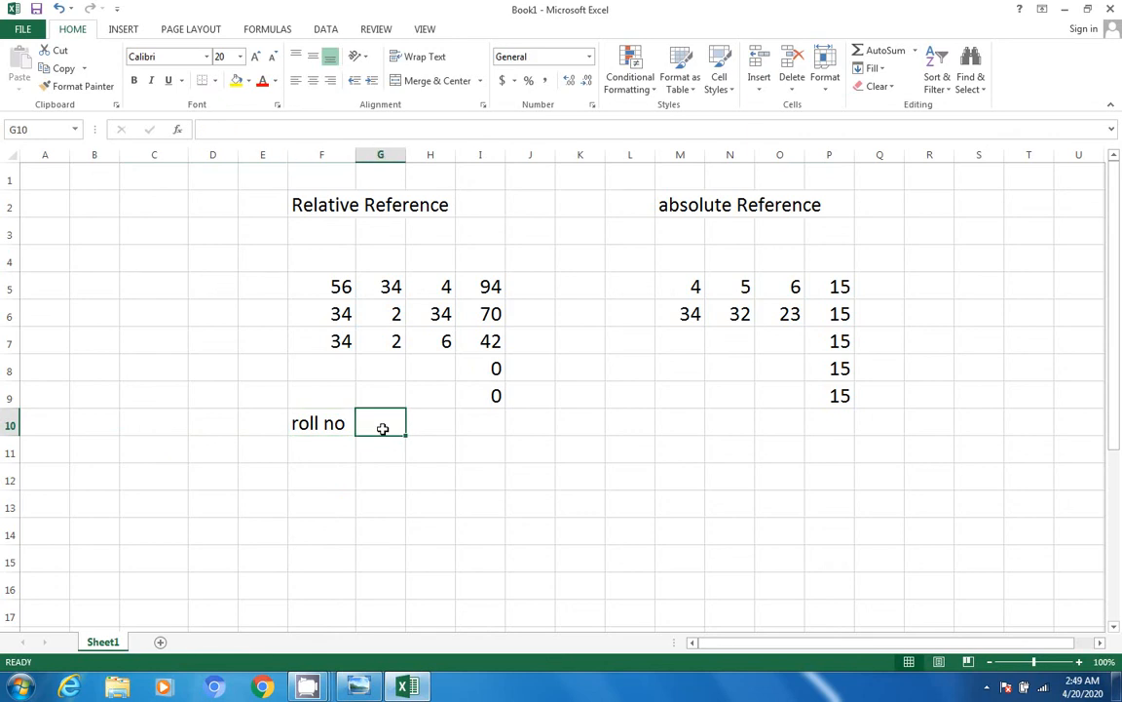
text(com)
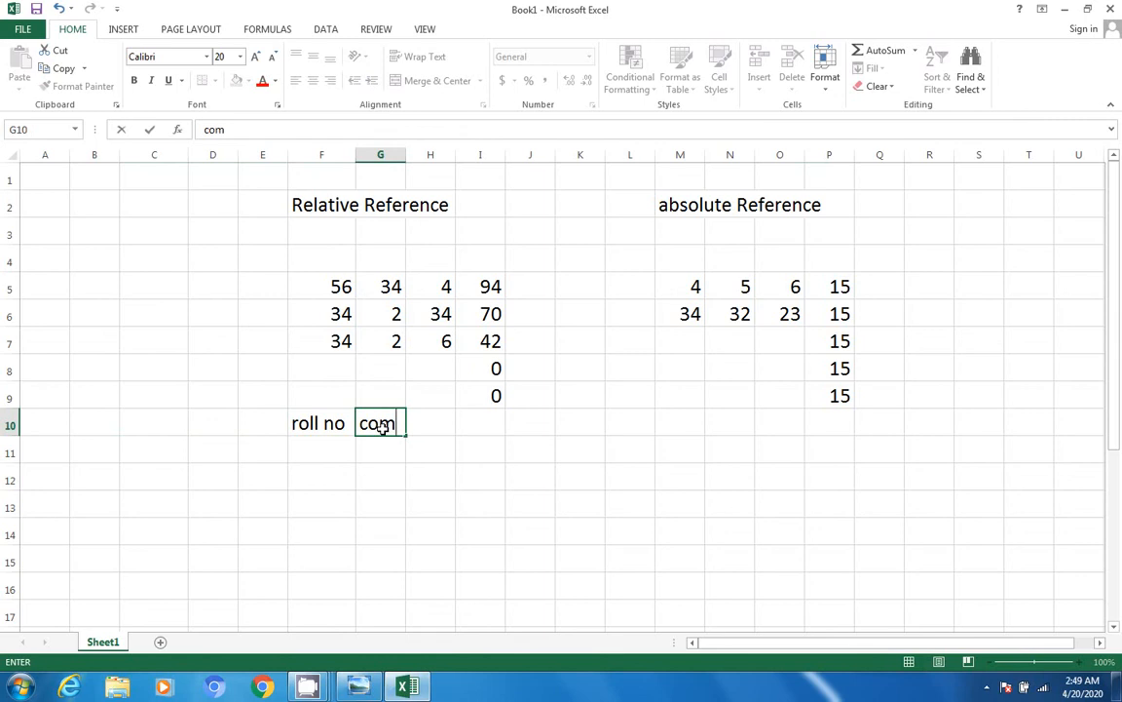
click(442, 425)
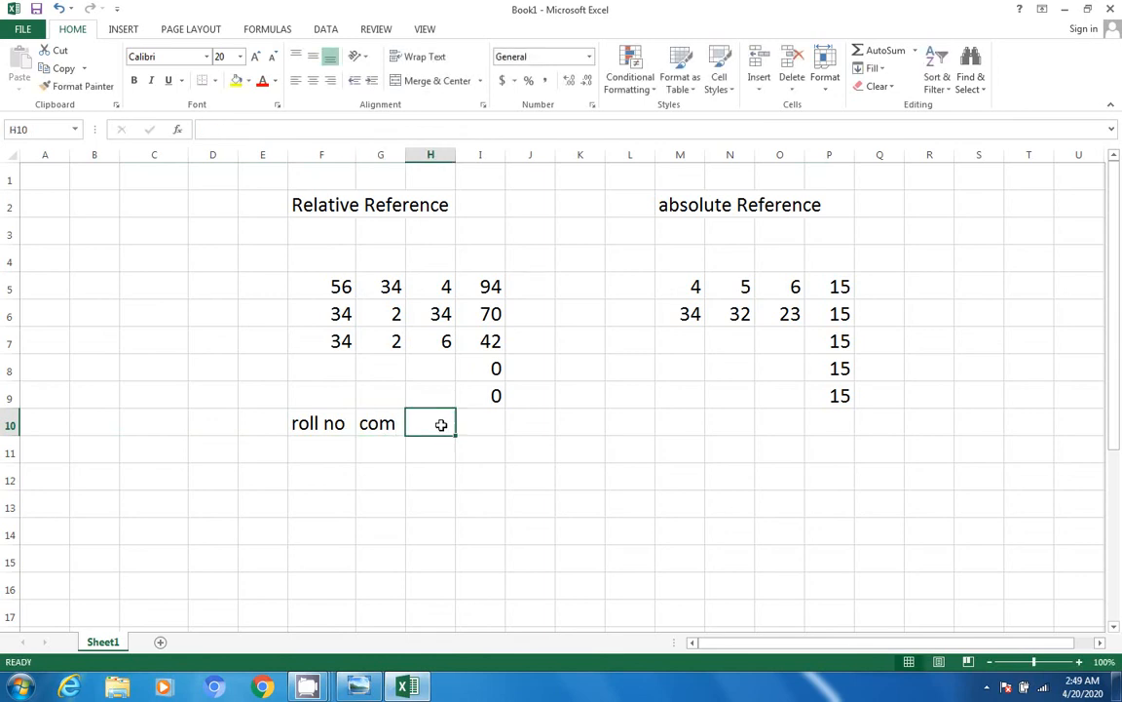
text(e)
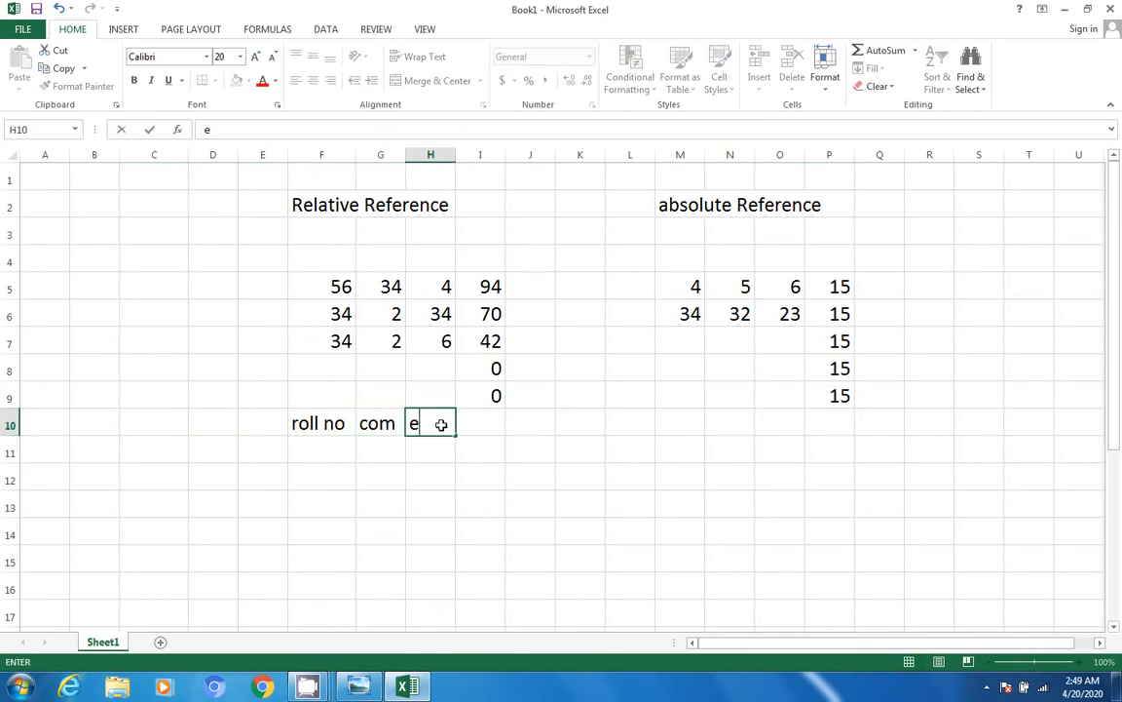
text(ng)
click(478, 423)
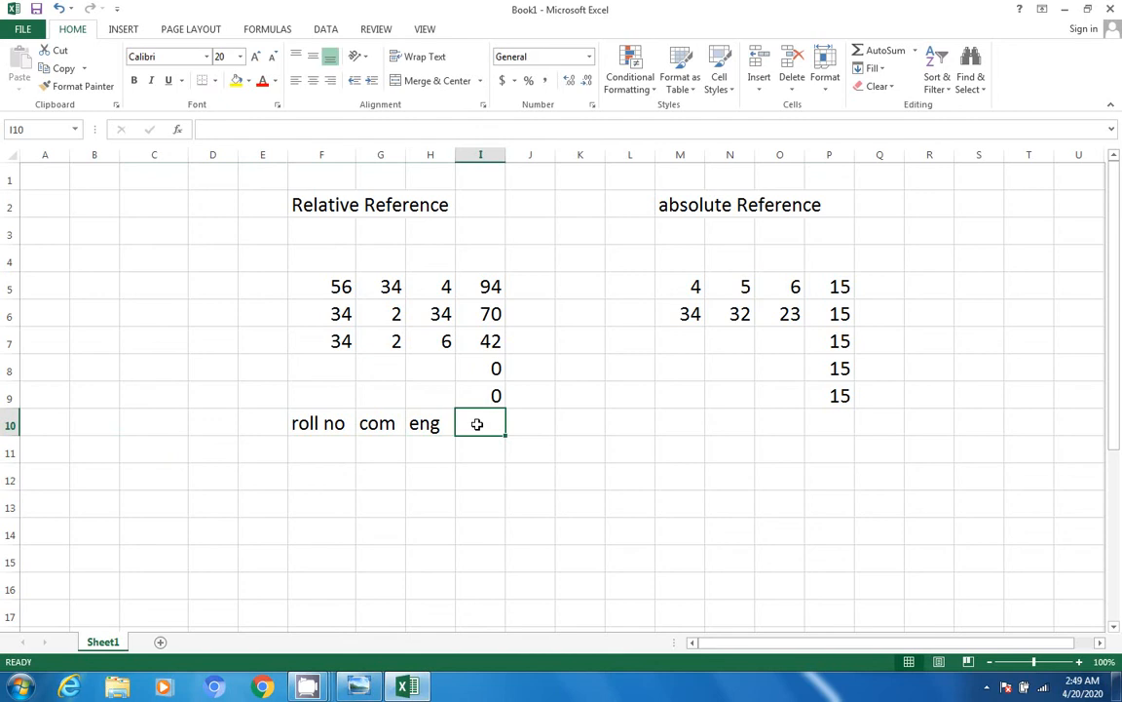
Enter the headers "urdu" in I10 and "obtain" in J10.
text(ur)
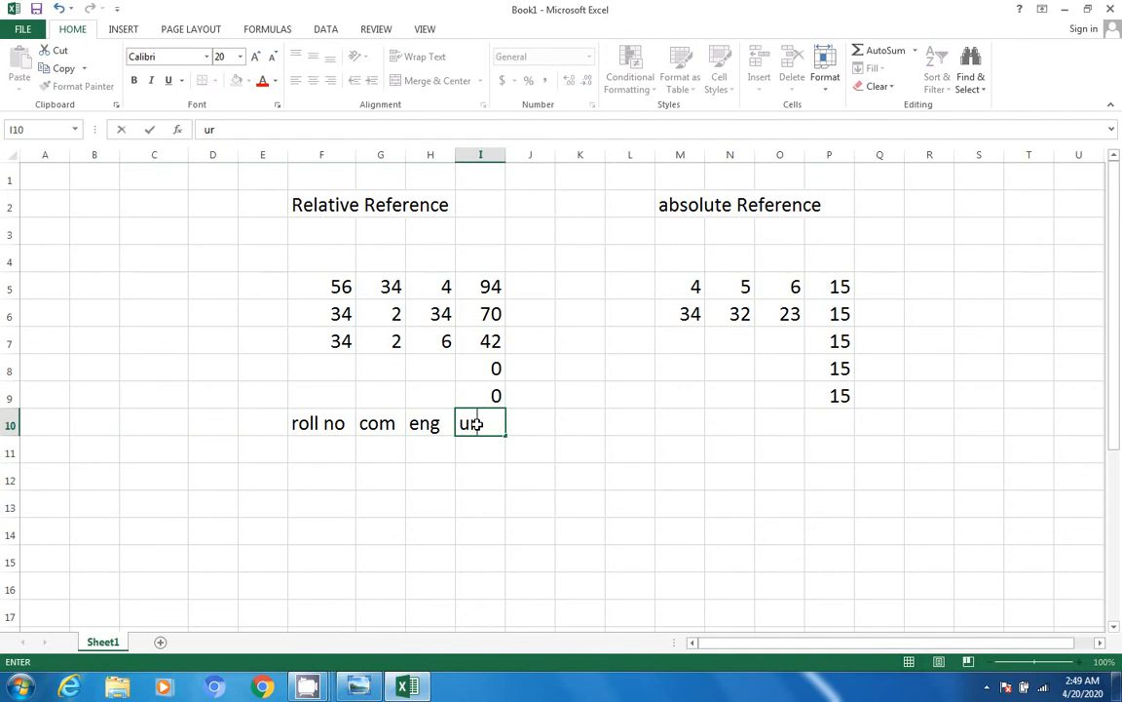
text(du)
click(548, 419)
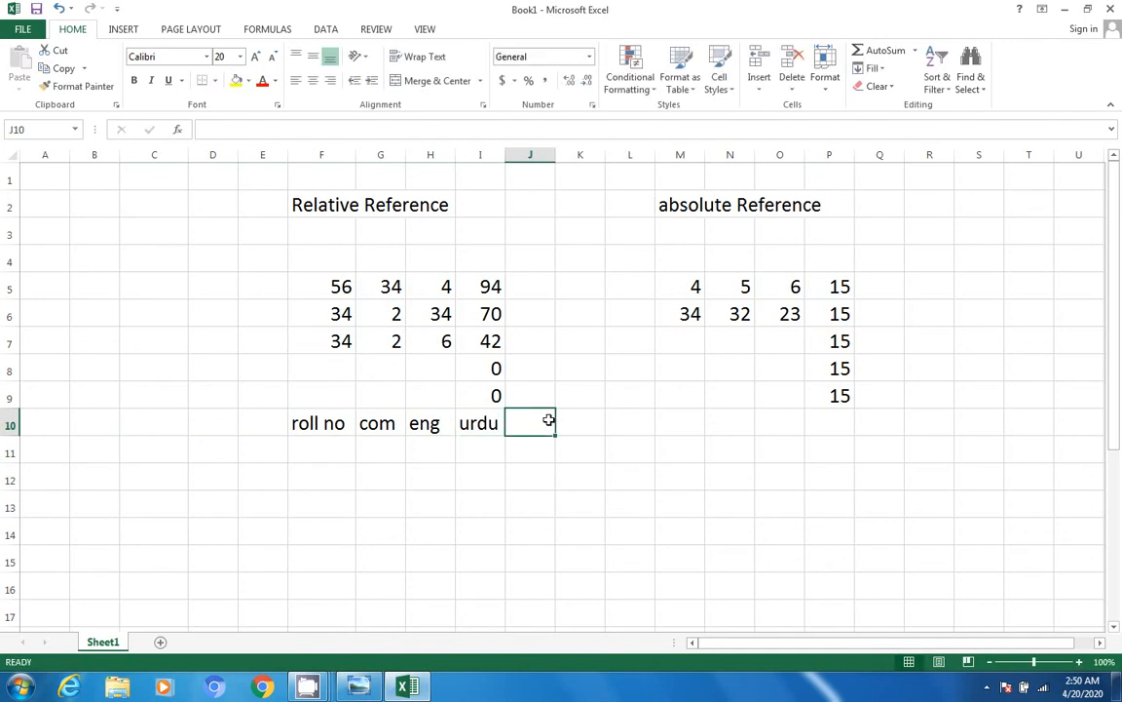
text(t)
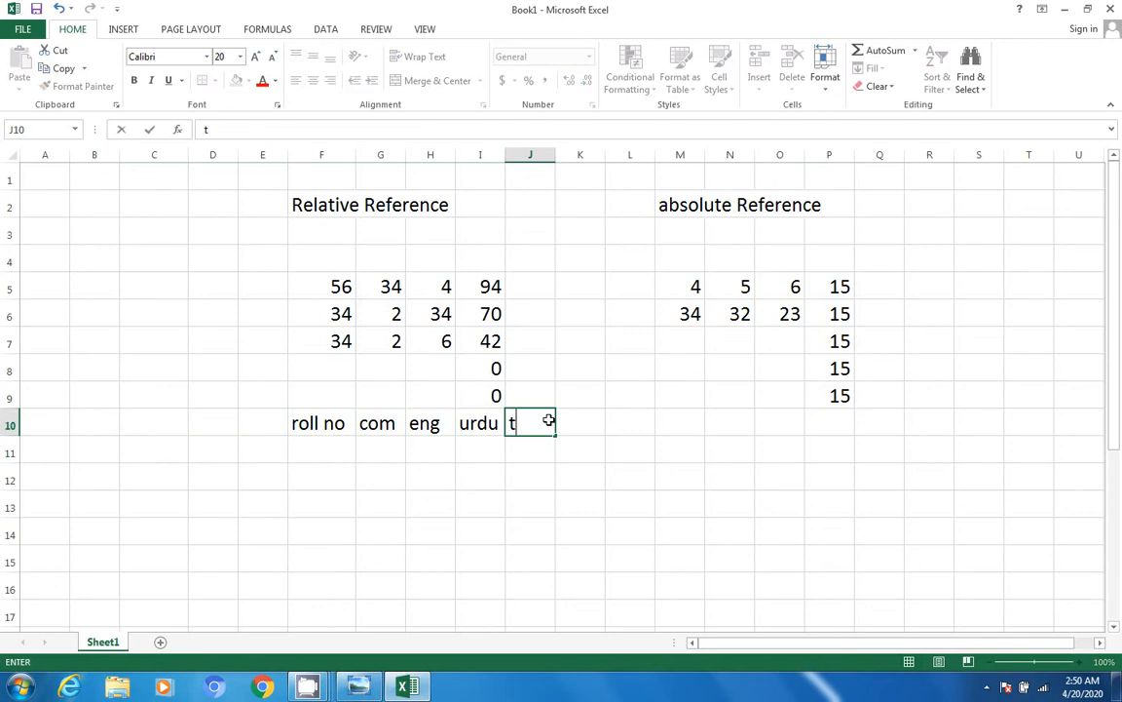
key(BackSpace)
text(obtain)
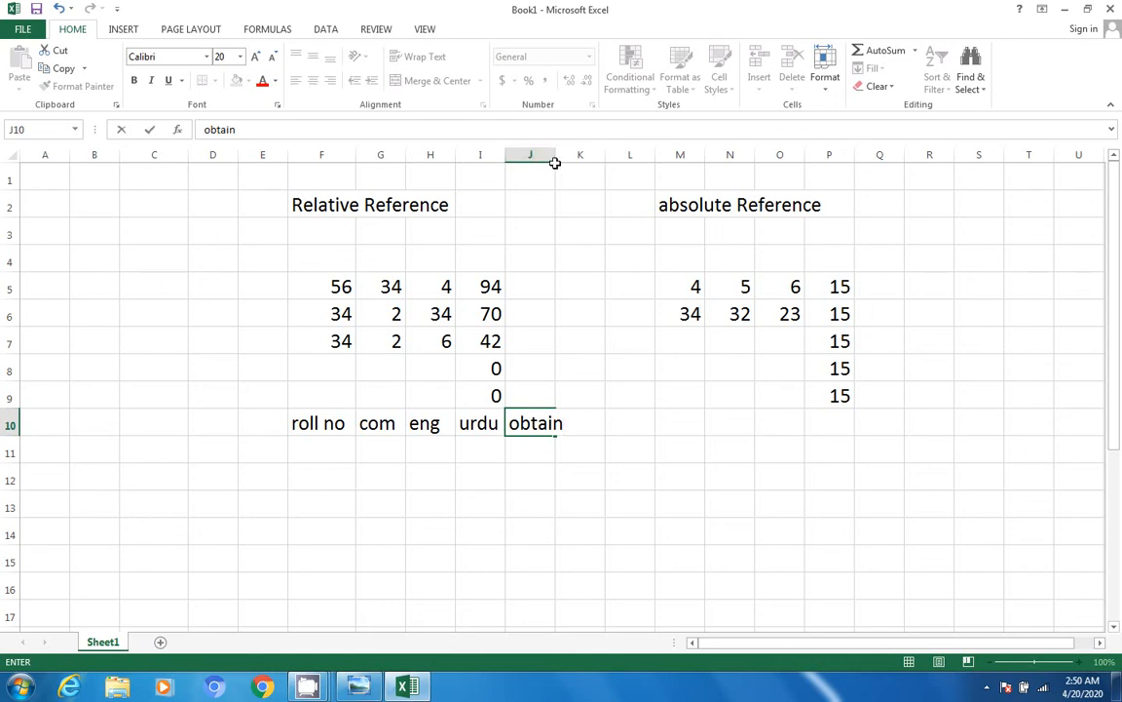
Widen column J so that the "obtain" header fits inside its cell.
click(558, 156)
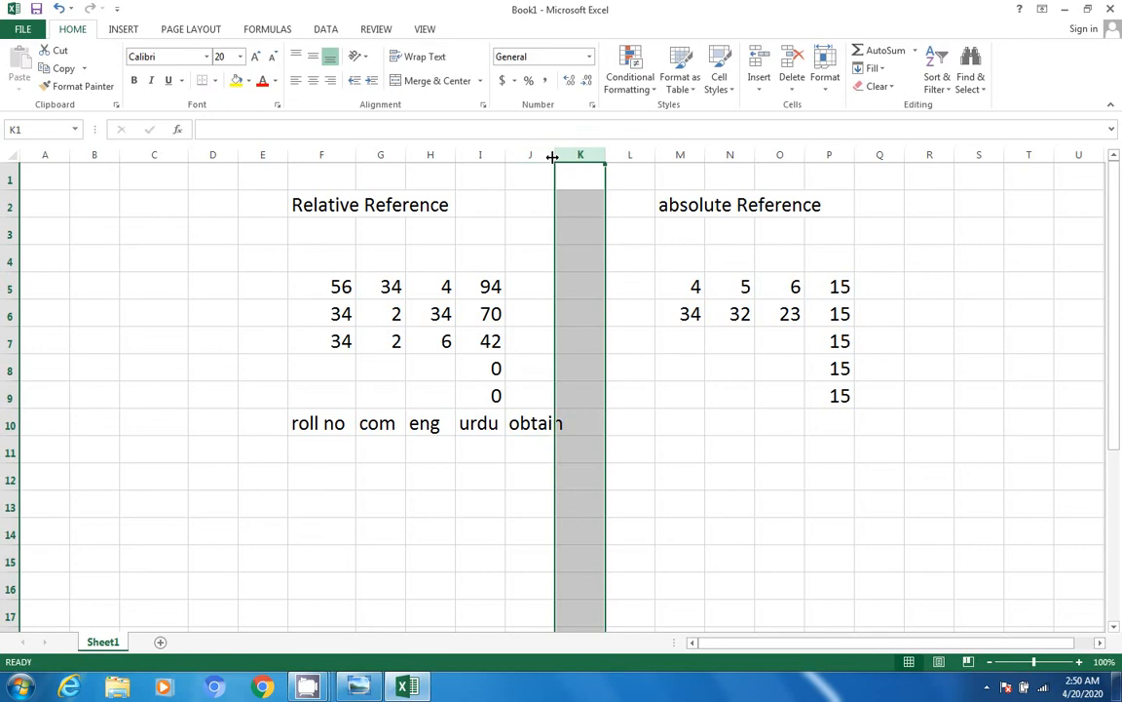
drag(552, 156, 587, 156)
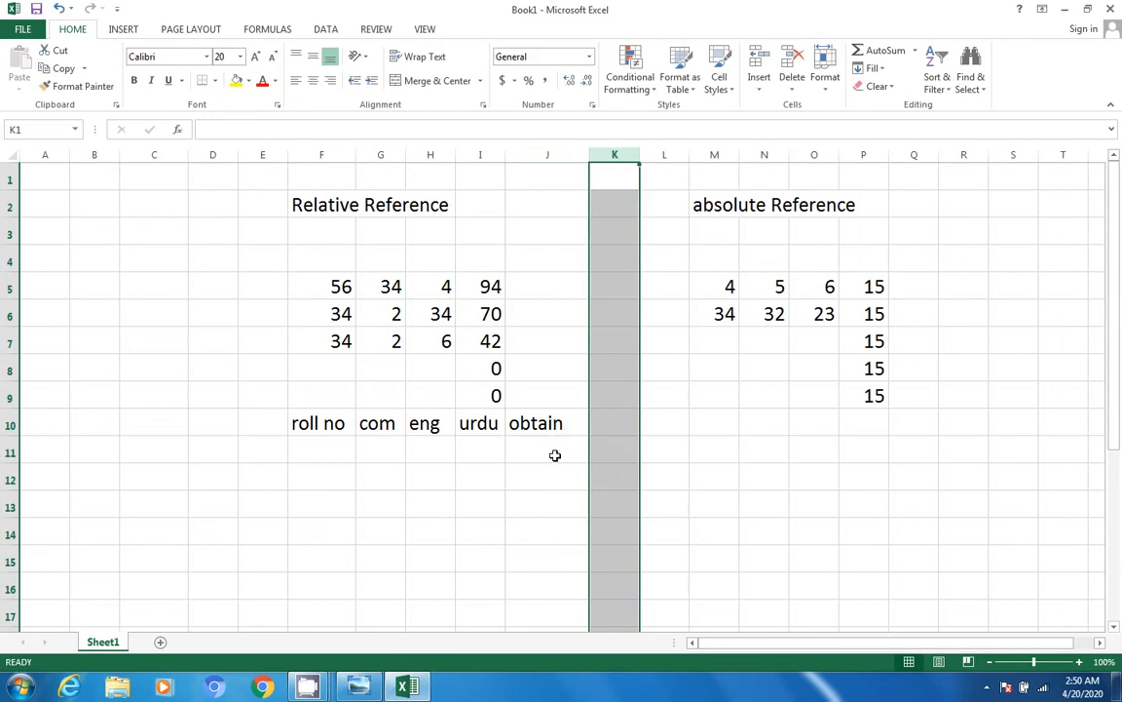
click(554, 455)
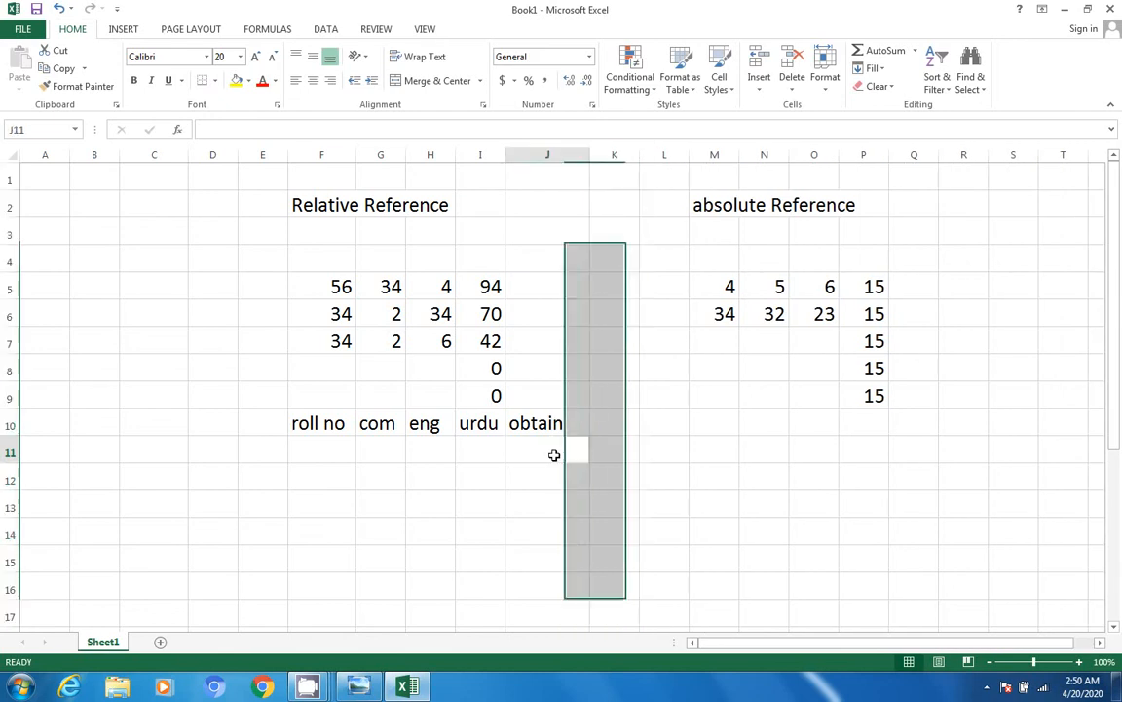
Try filling a roll number series from 1 and 2 in F11:F12 down to F15, and undo the fill and the 2.
click(335, 447)
text(1)
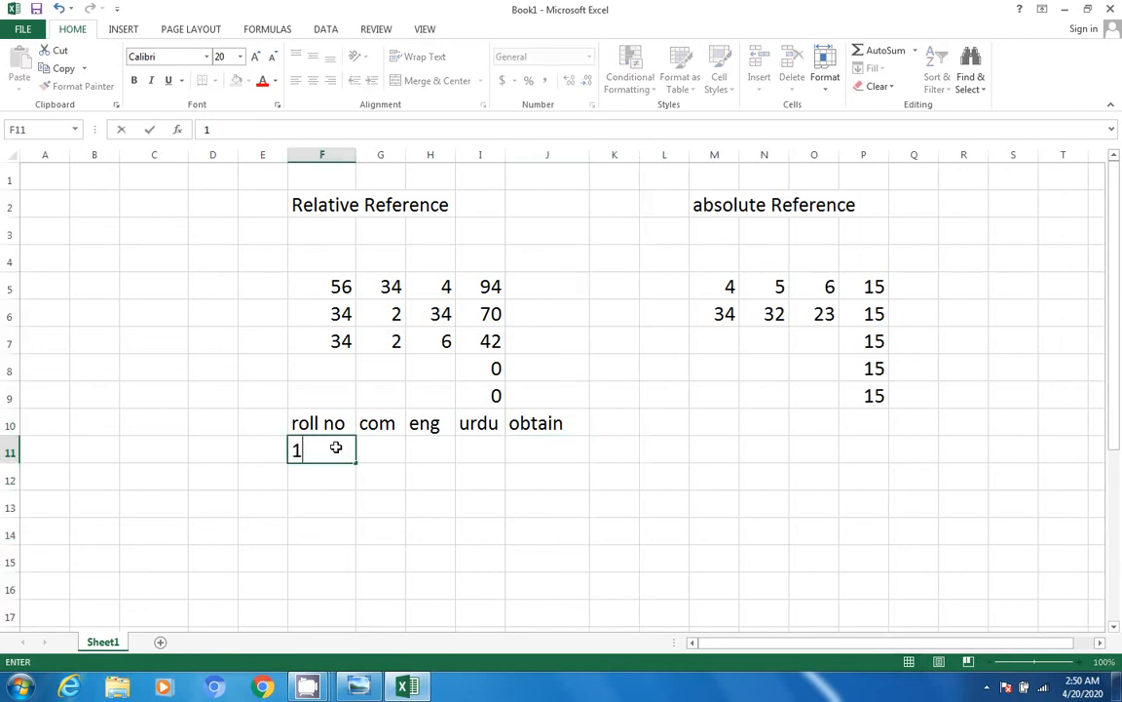
key(Return)
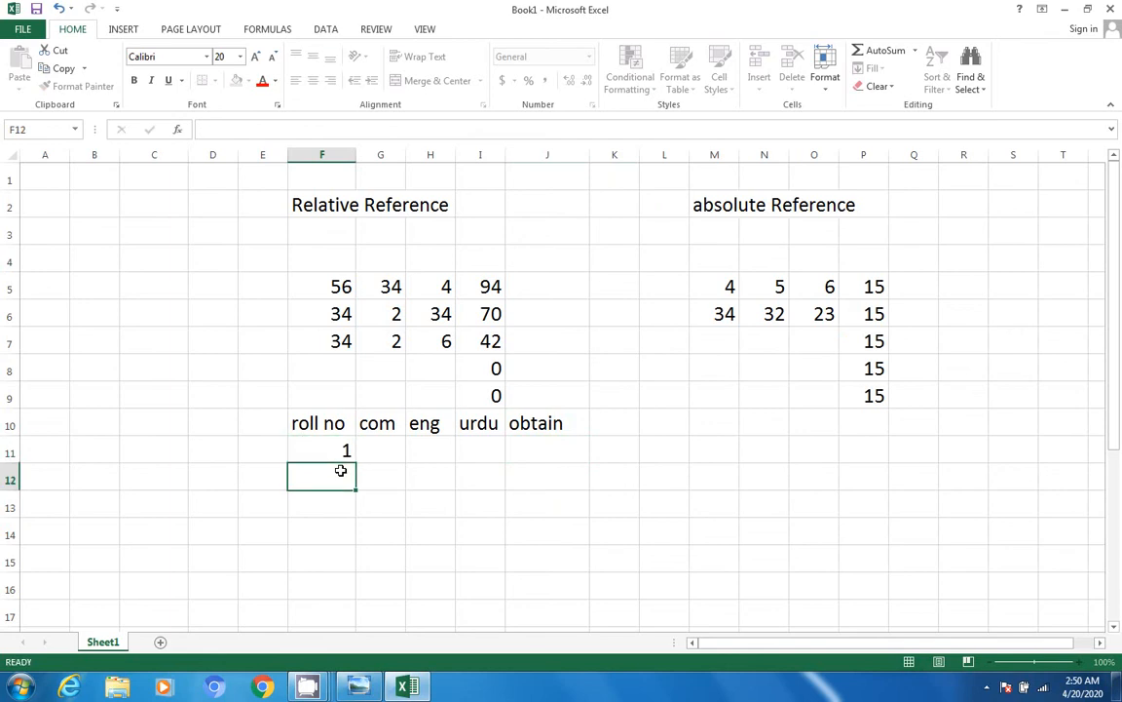
text(2)
click(347, 451)
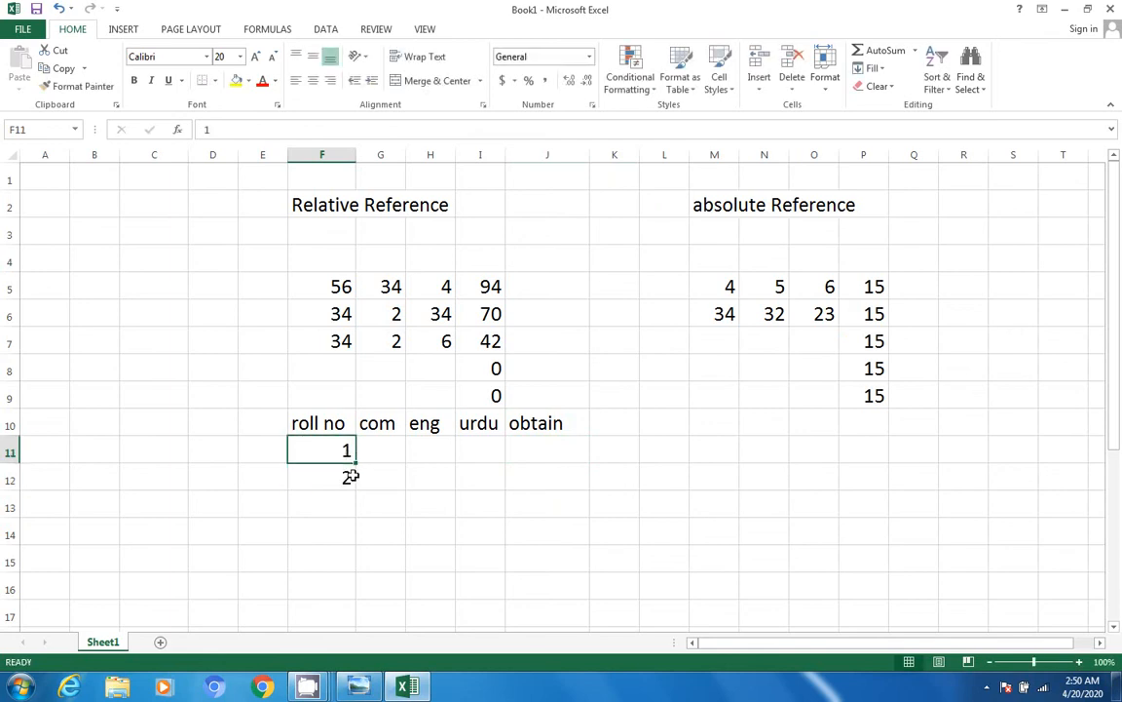
drag(344, 451, 345, 479)
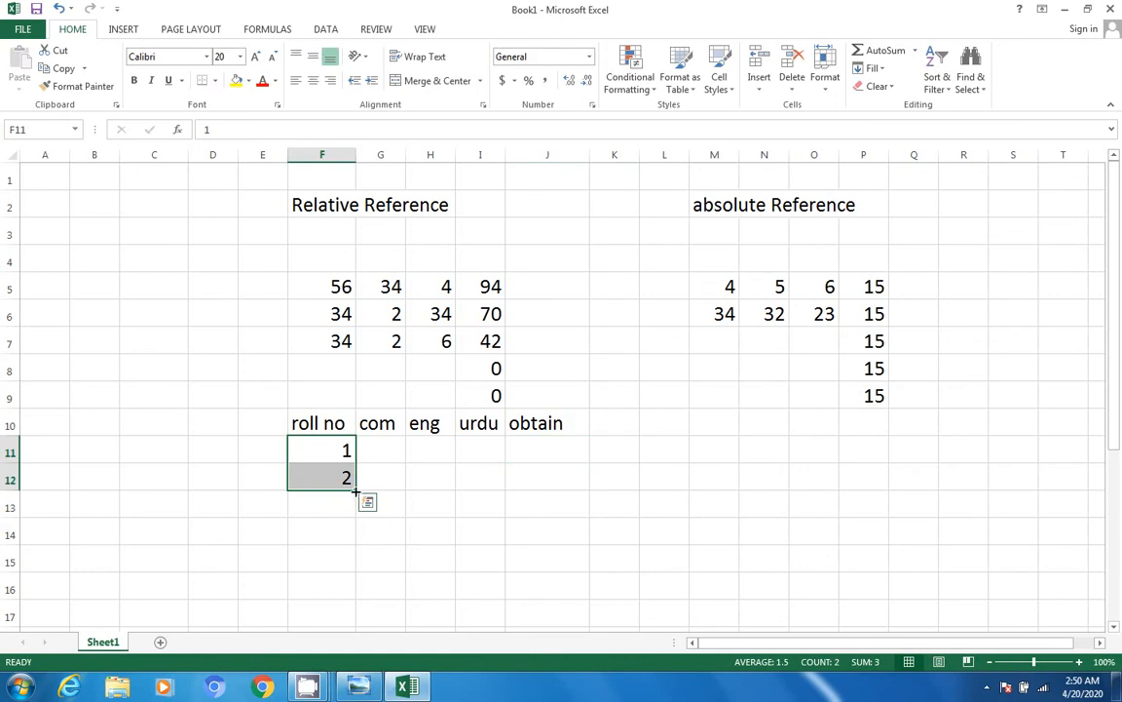
drag(356, 492, 354, 561)
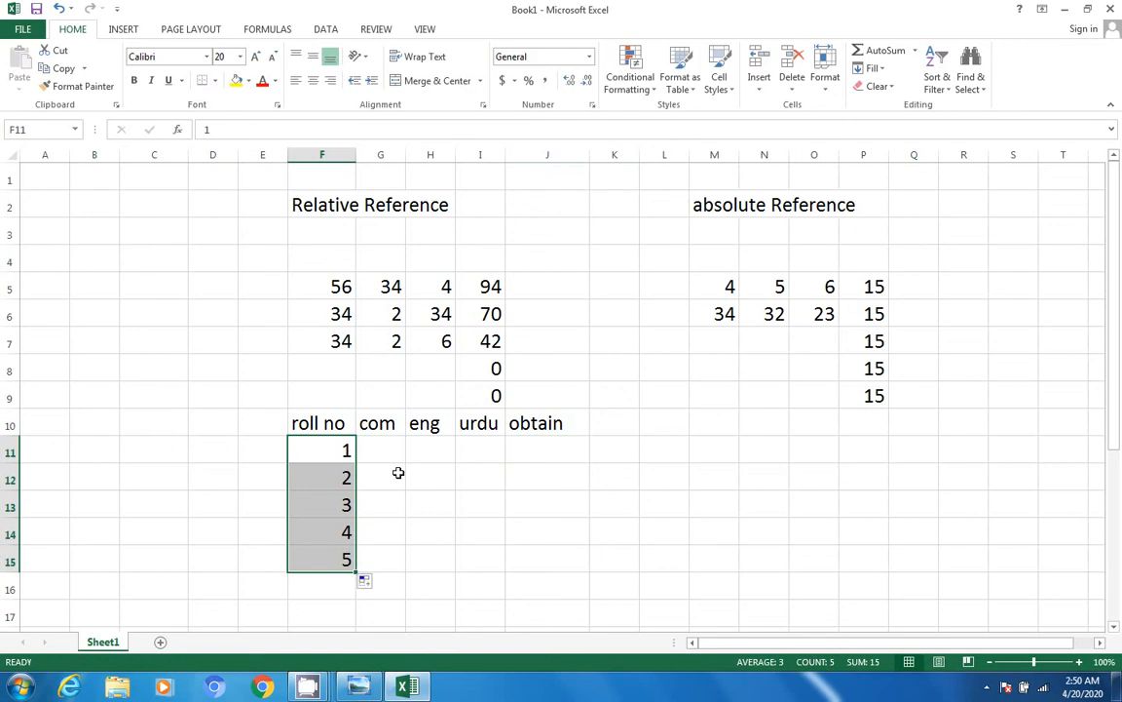
key(ctrl+z)
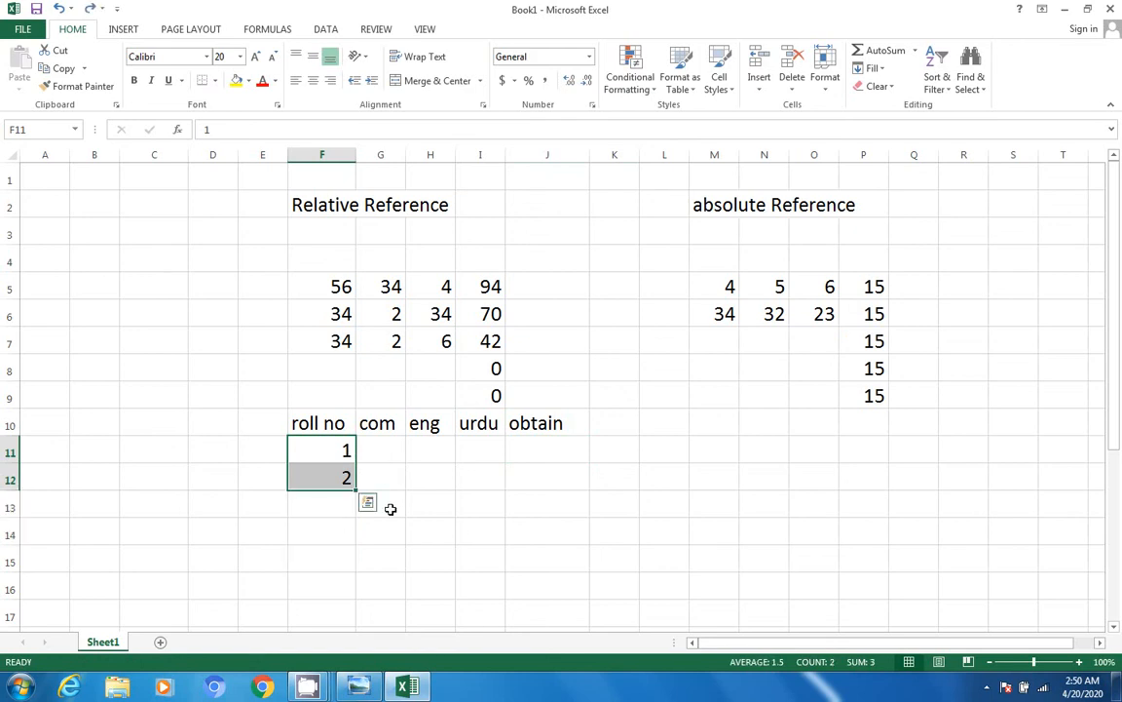
key(ctrl+z)
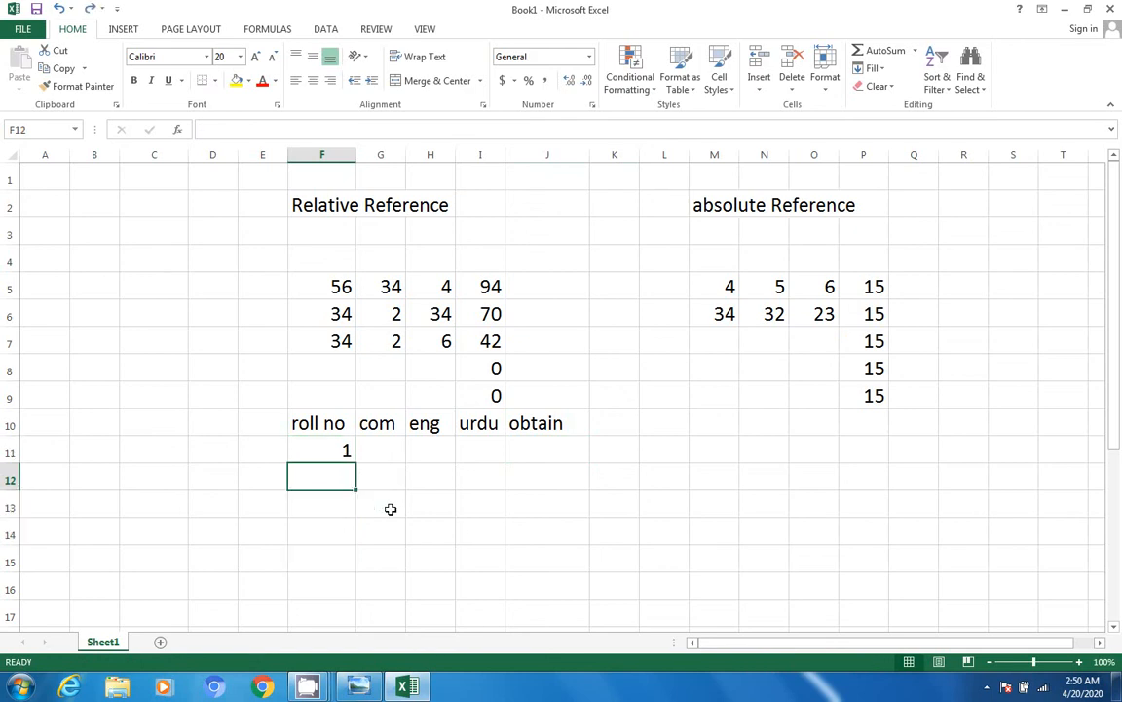
Try filling the single value 1 from F11 down to F14, and clear the filled cells.
click(341, 454)
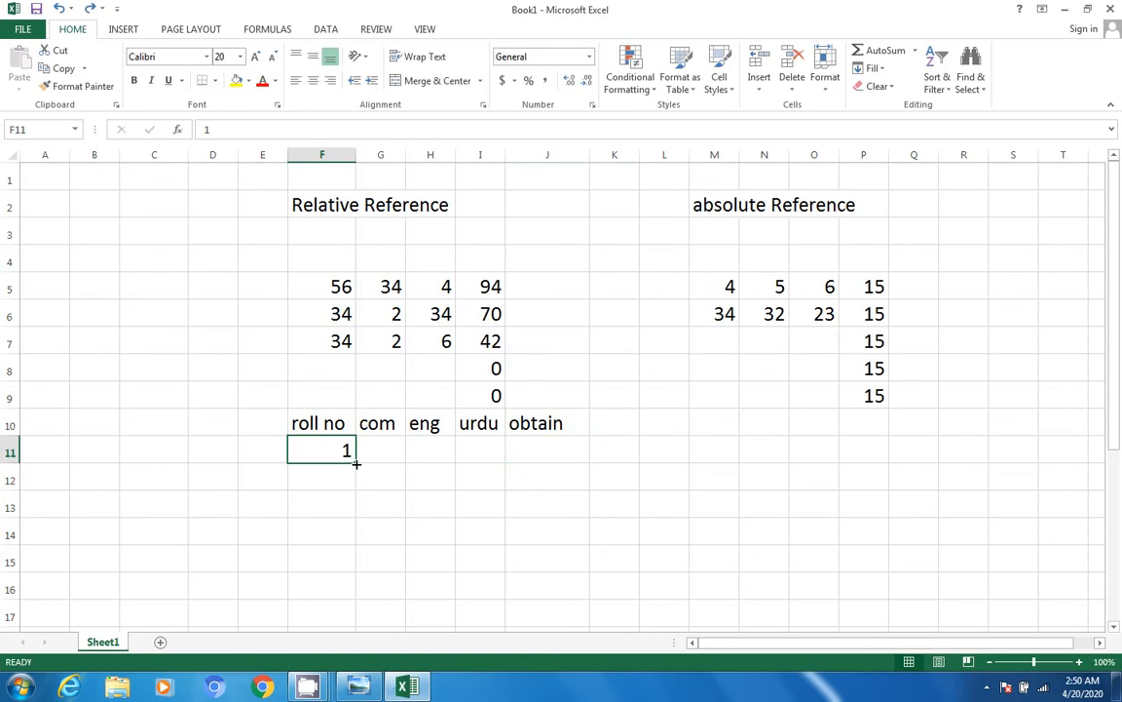
drag(357, 465, 352, 533)
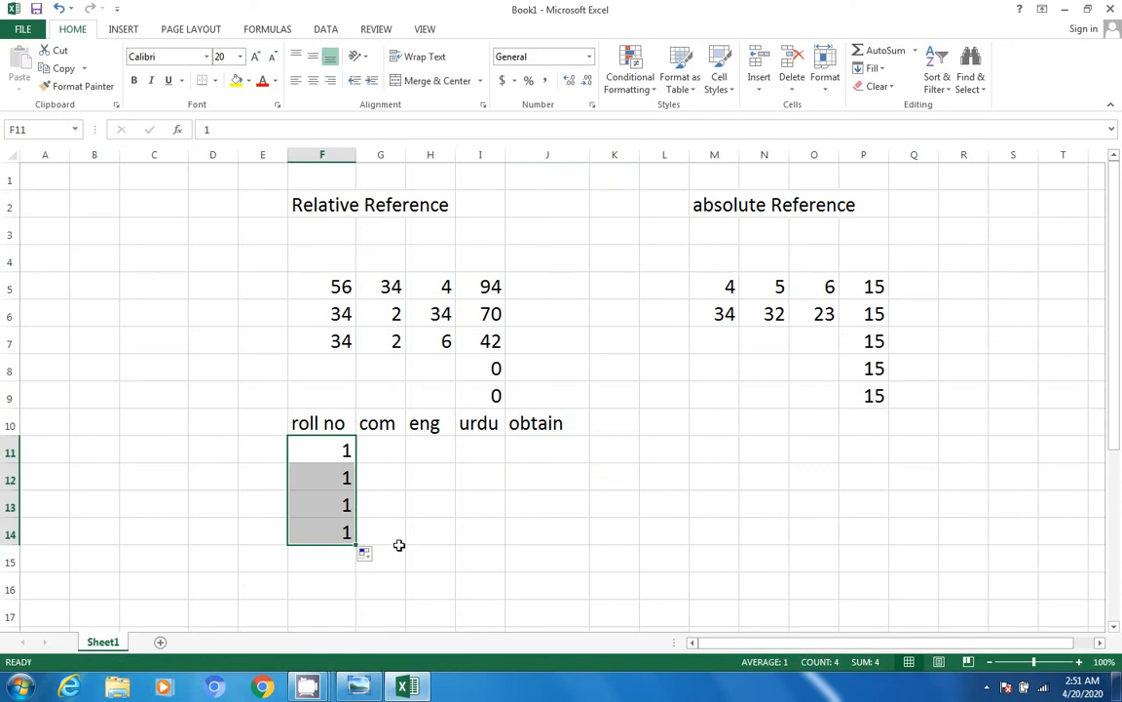
key(Delete)
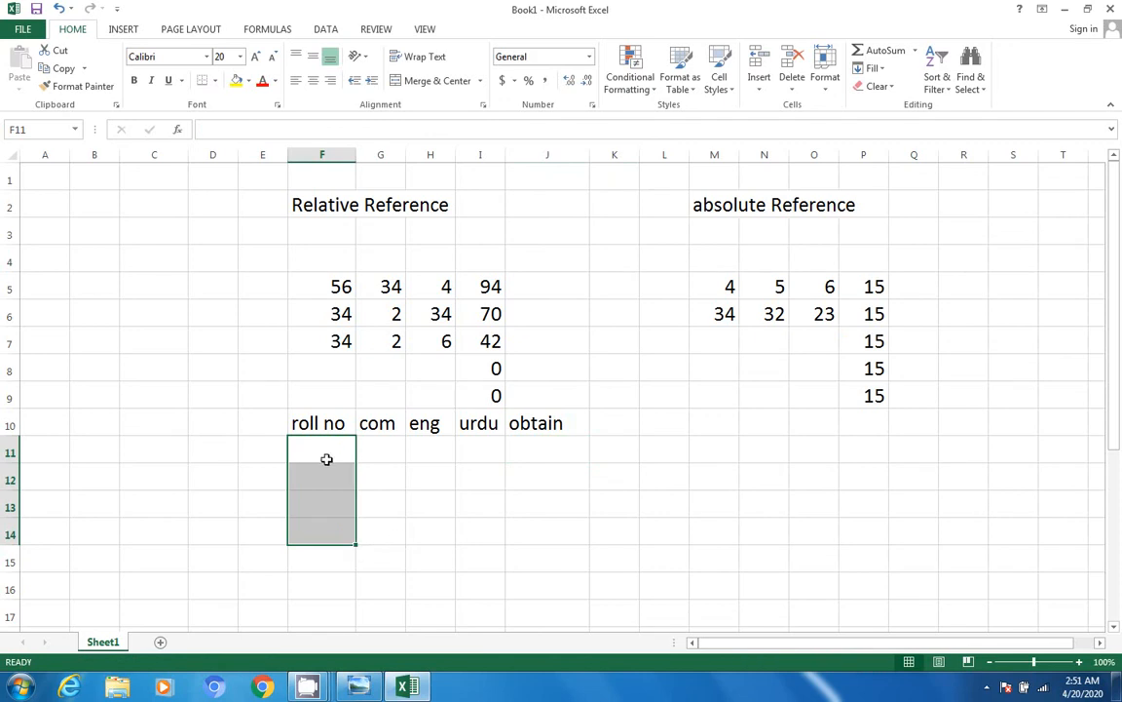
Enter roll numbers 1 and 2 in F11 and F12 and fill the series down to F13.
click(327, 456)
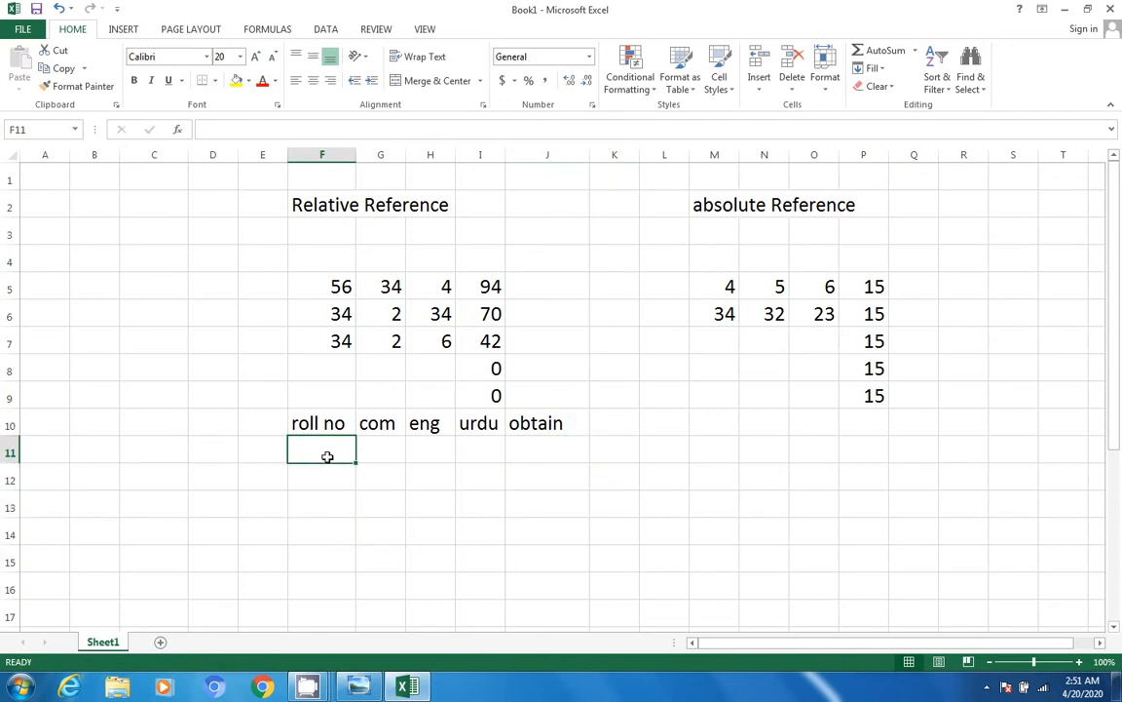
text(1)
click(336, 476)
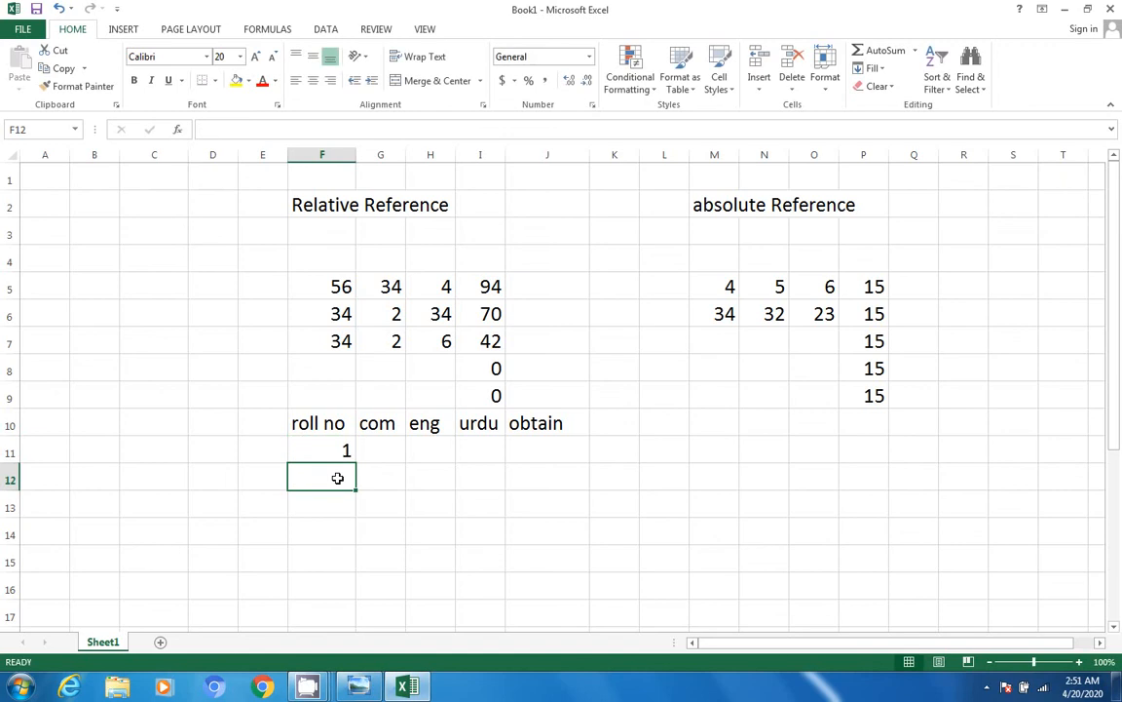
text(2)
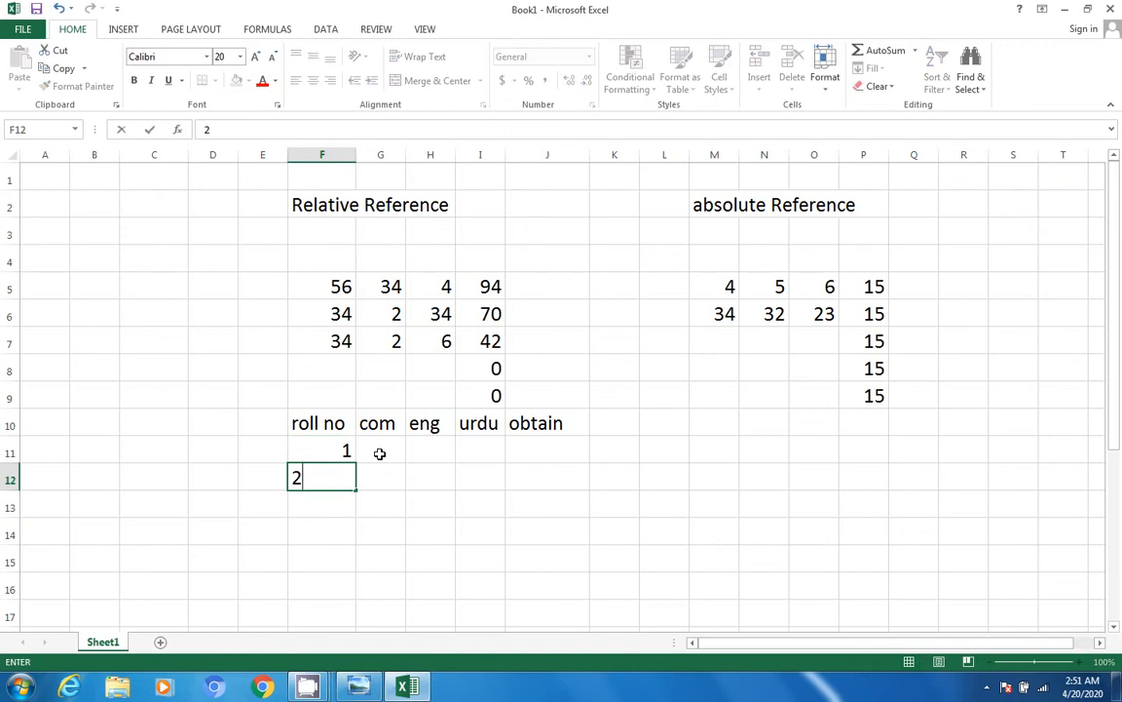
click(363, 453)
click(346, 450)
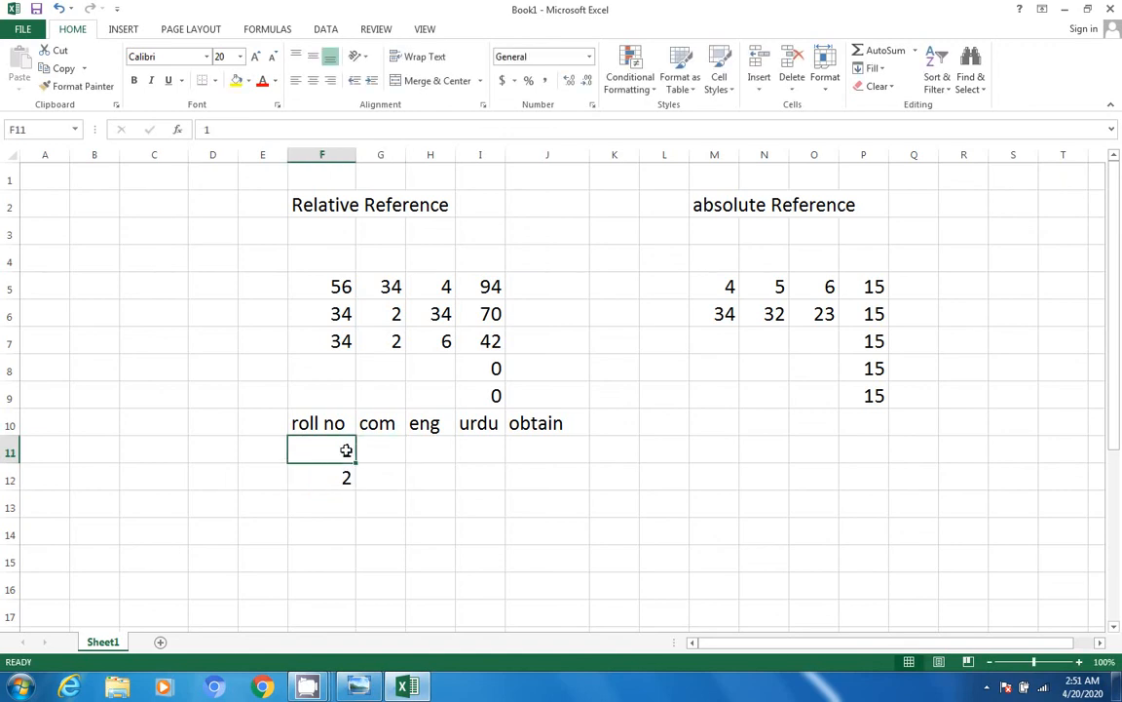
click(366, 473)
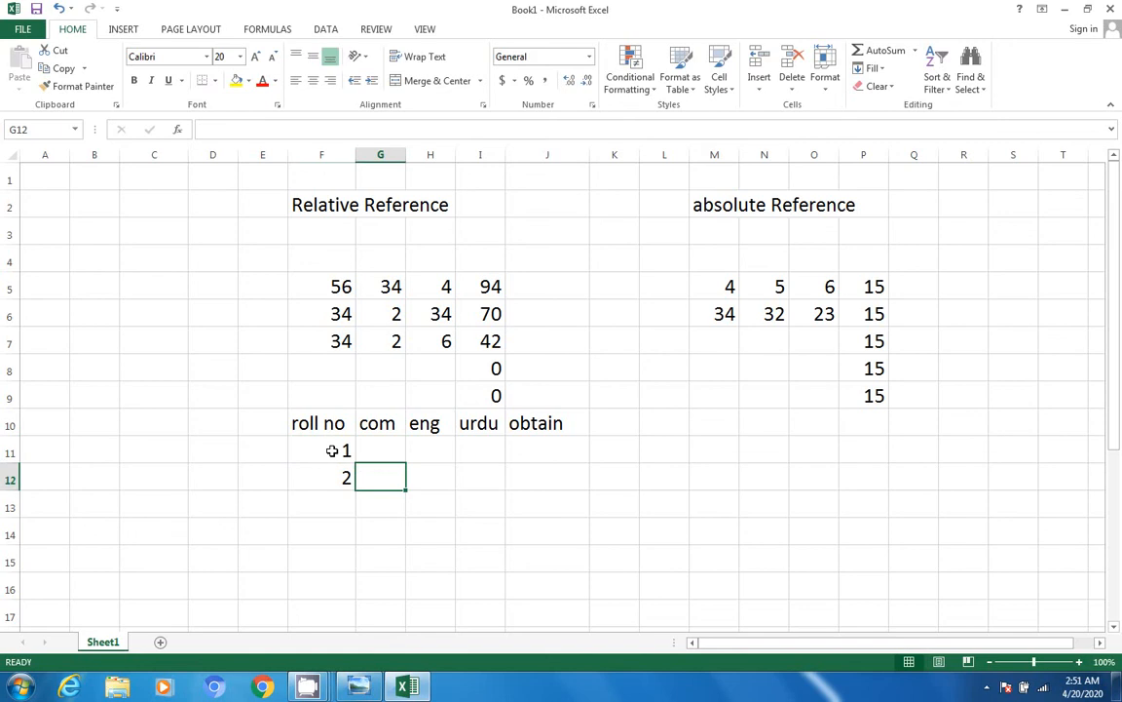
click(333, 450)
drag(332, 450, 356, 507)
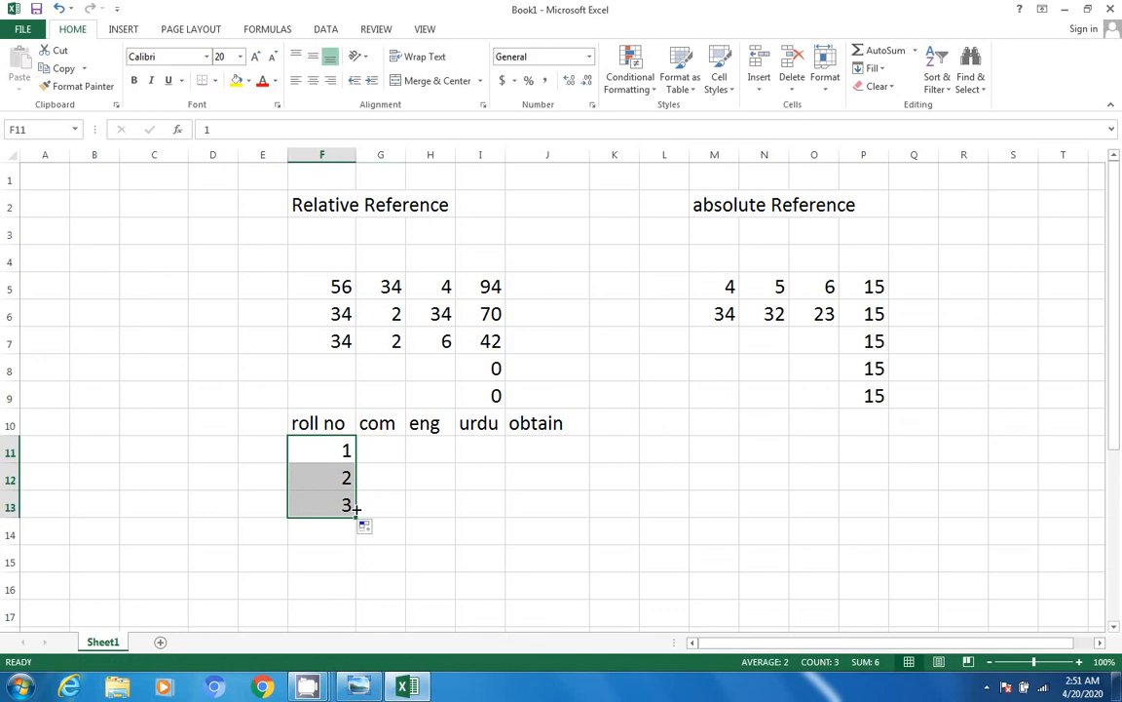
Enter the marks for roll number 1: 90 for com, 78 for eng and 67 for urdu.
click(390, 451)
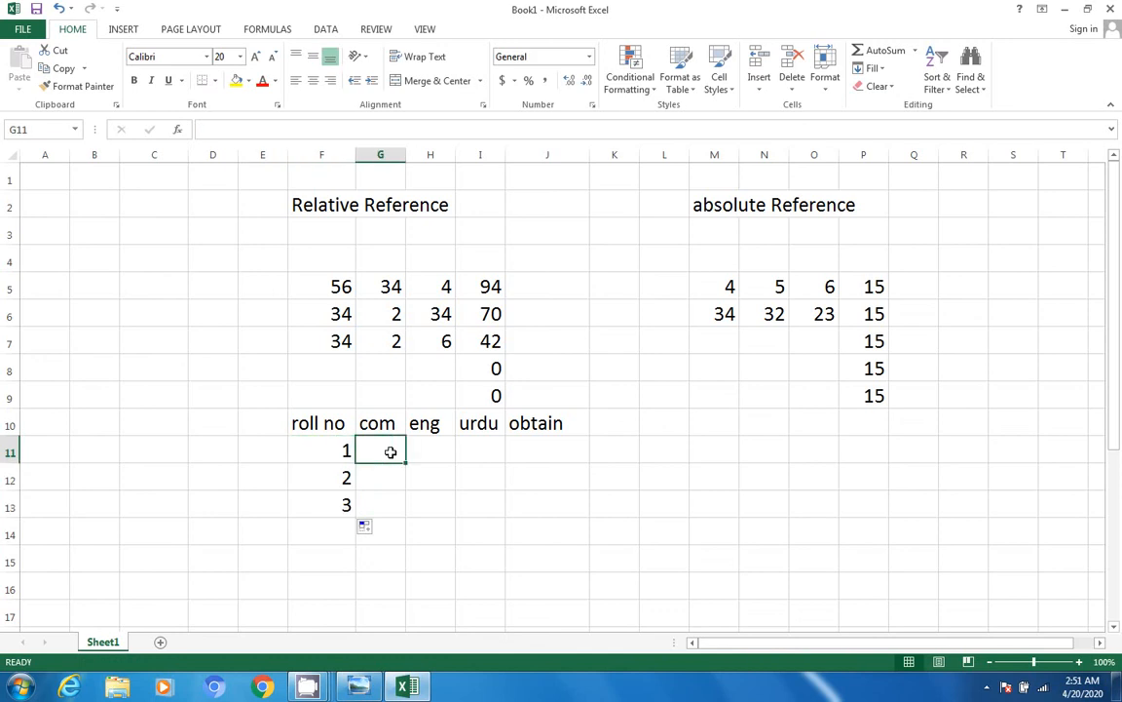
text(90)
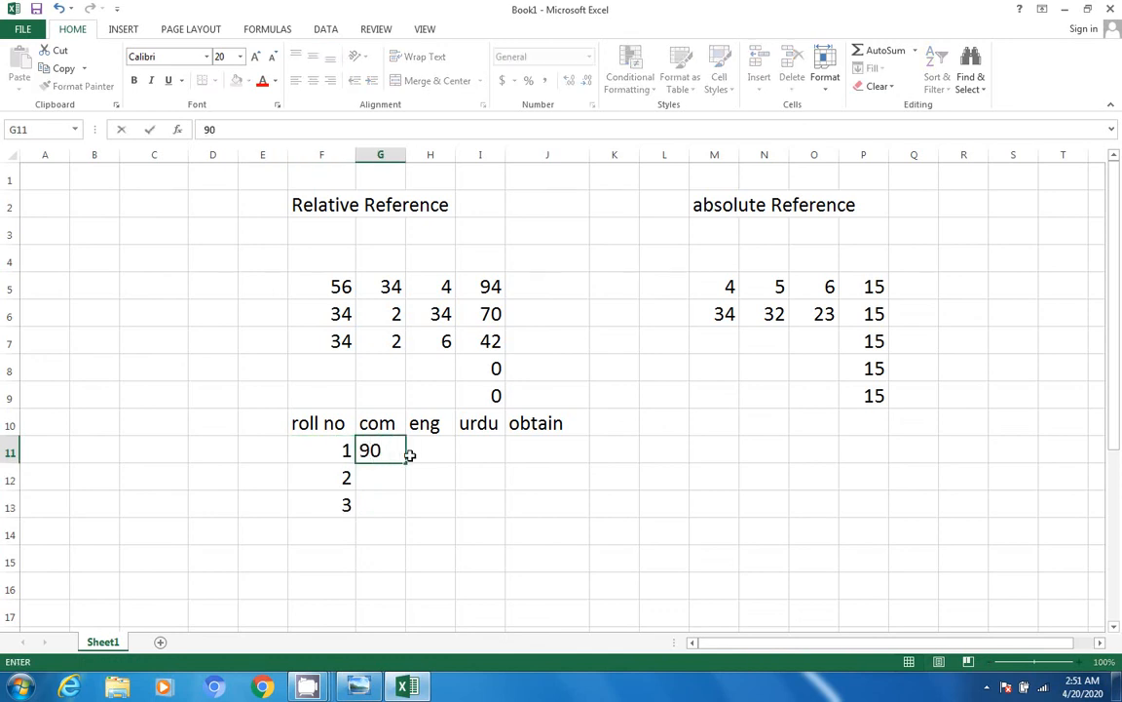
click(441, 443)
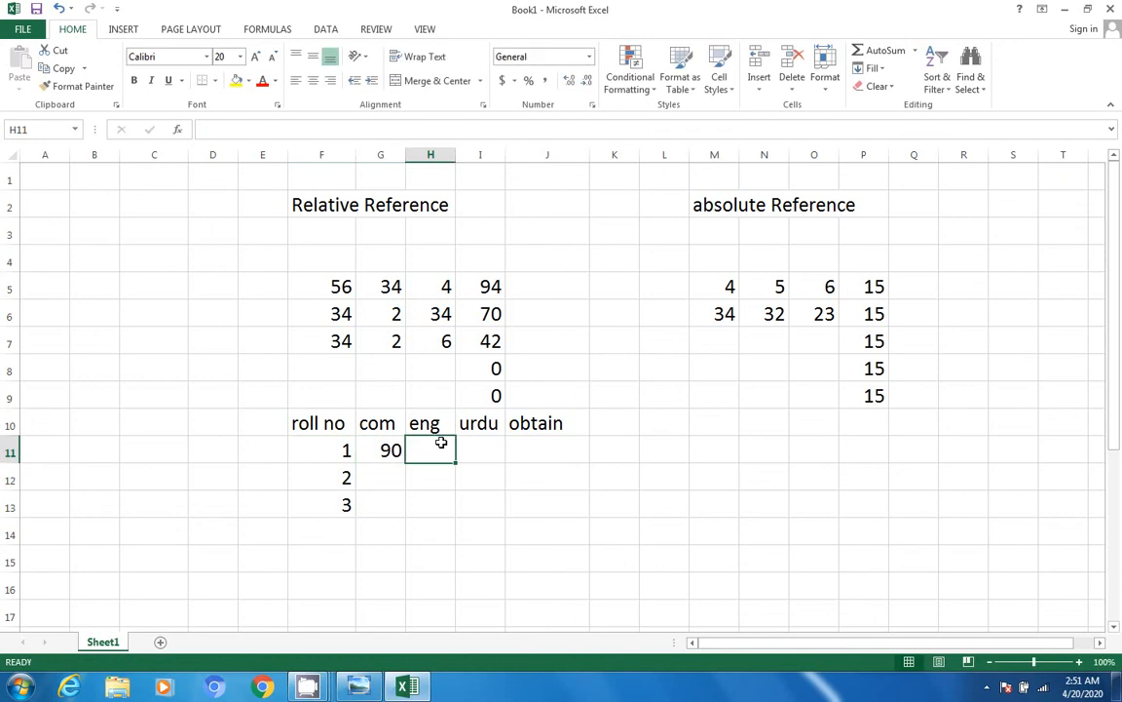
text(78)
click(481, 447)
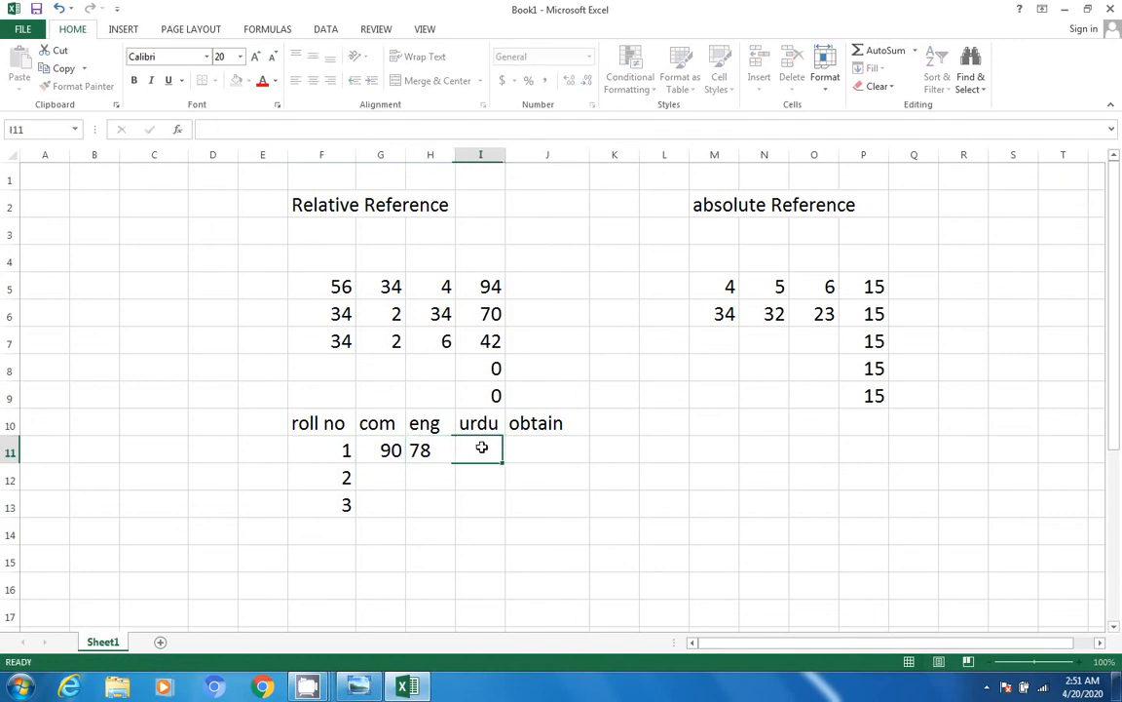
text(67)
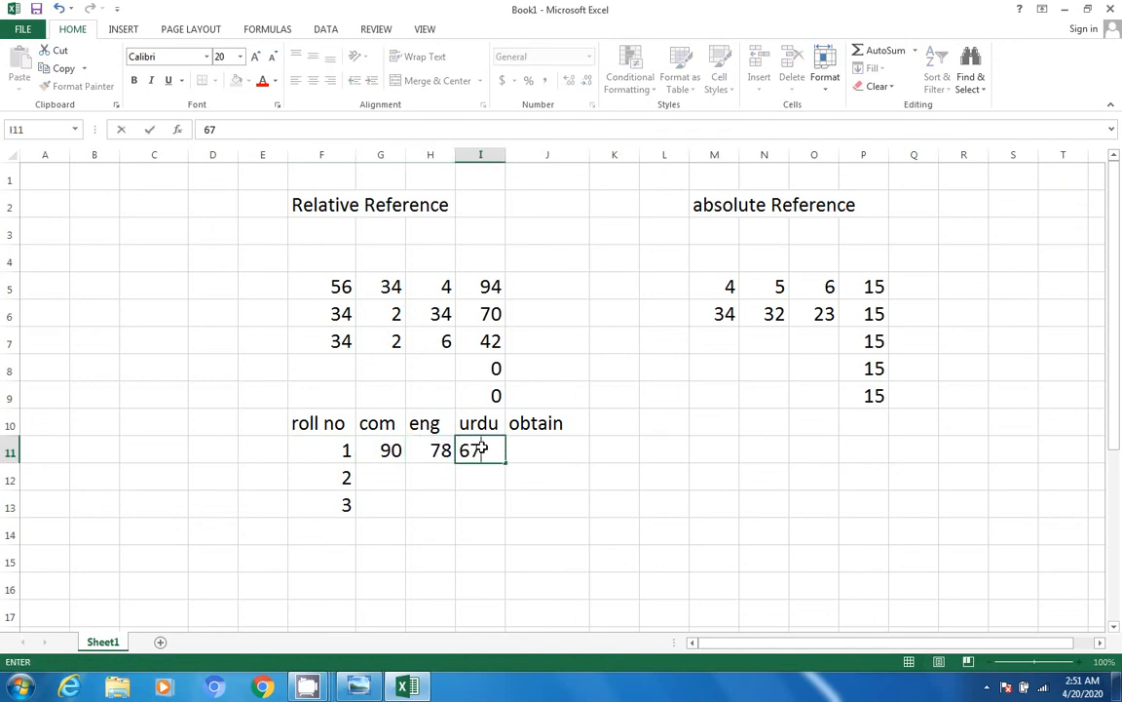
Enter the formula =G11+H11+I11 in J11 to total the obtained marks for roll number 1.
click(535, 454)
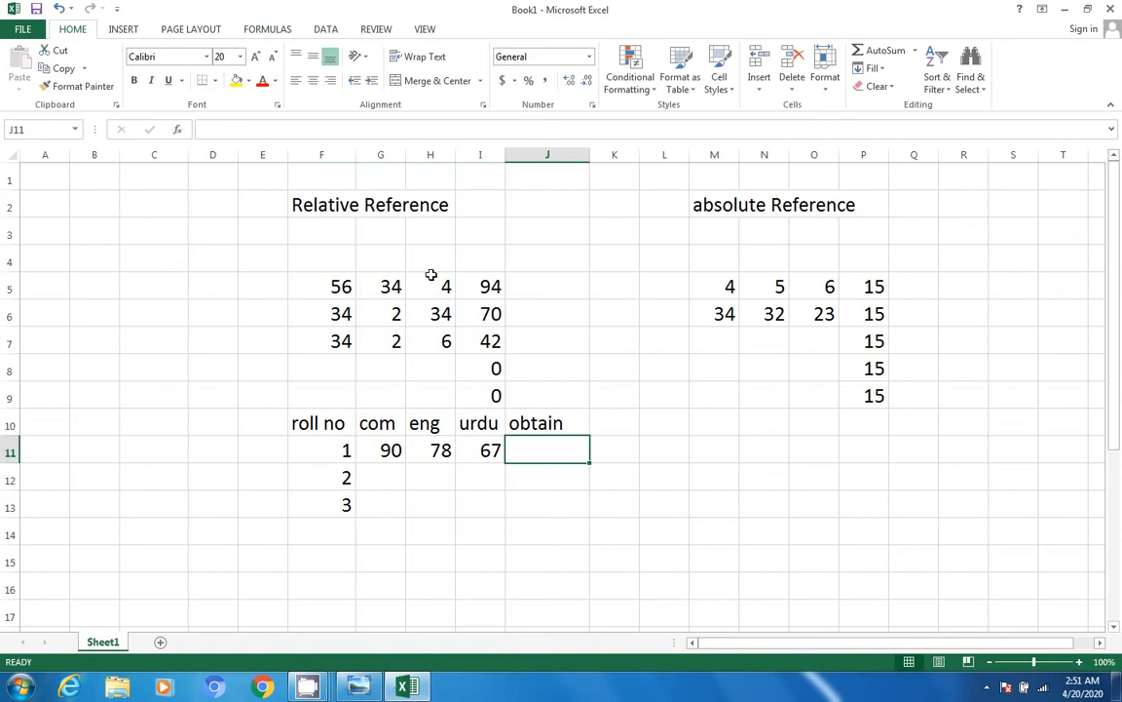
click(252, 130)
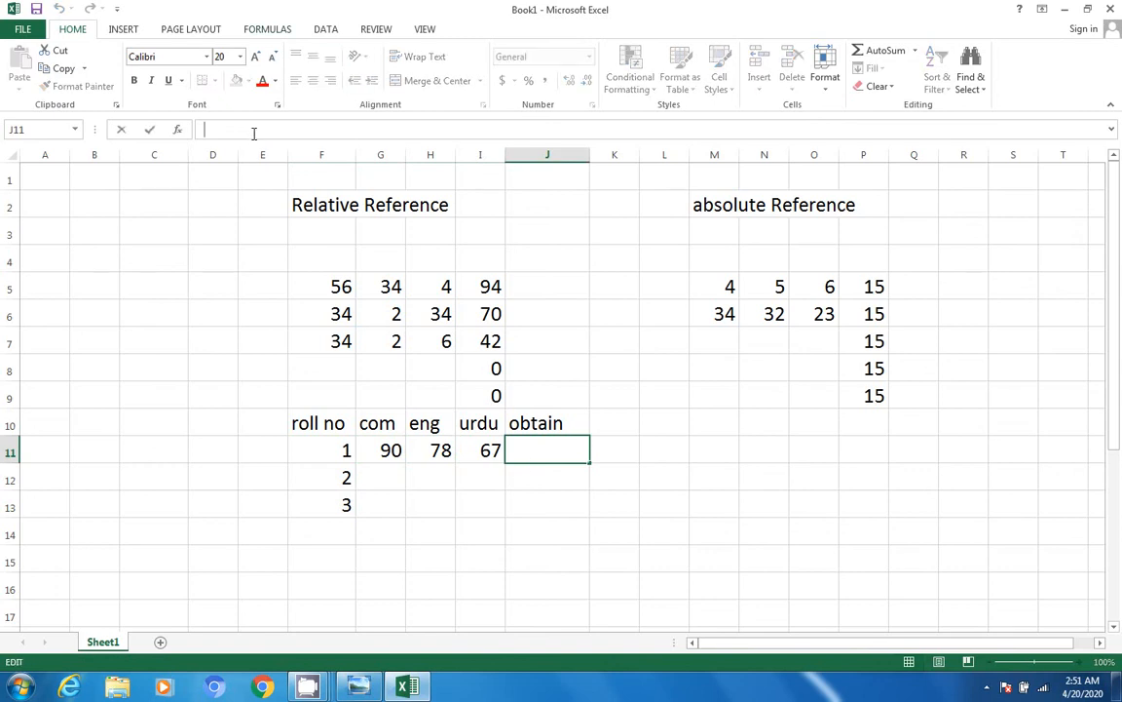
text(=)
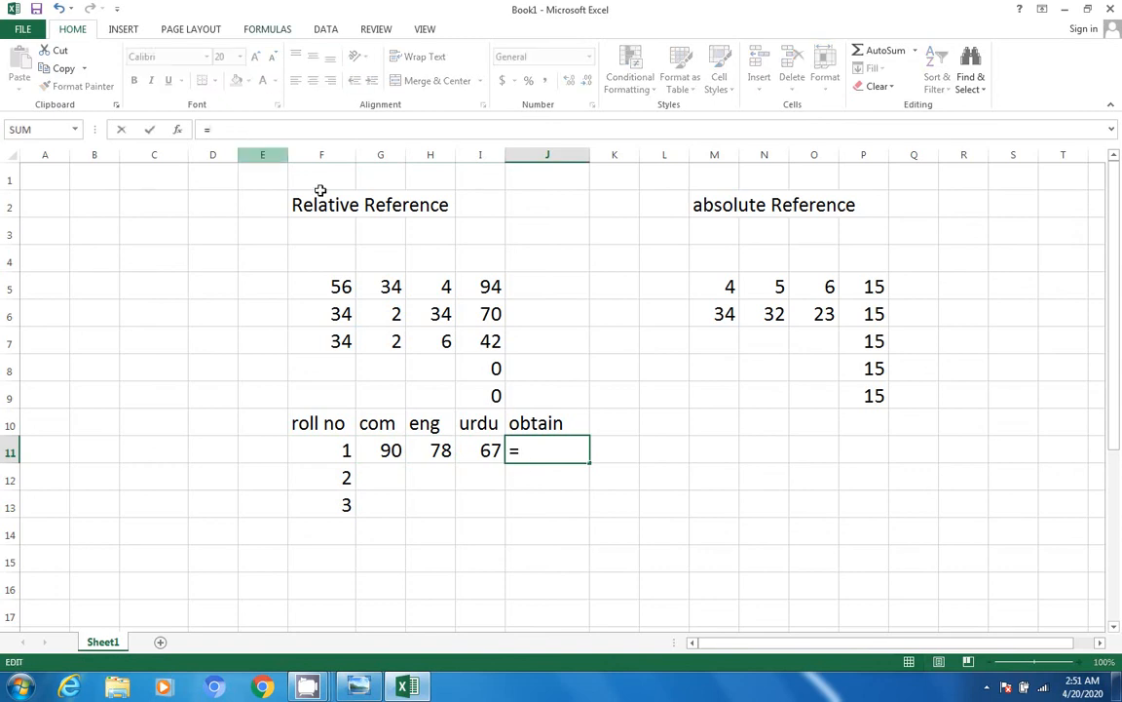
click(378, 451)
text(+)
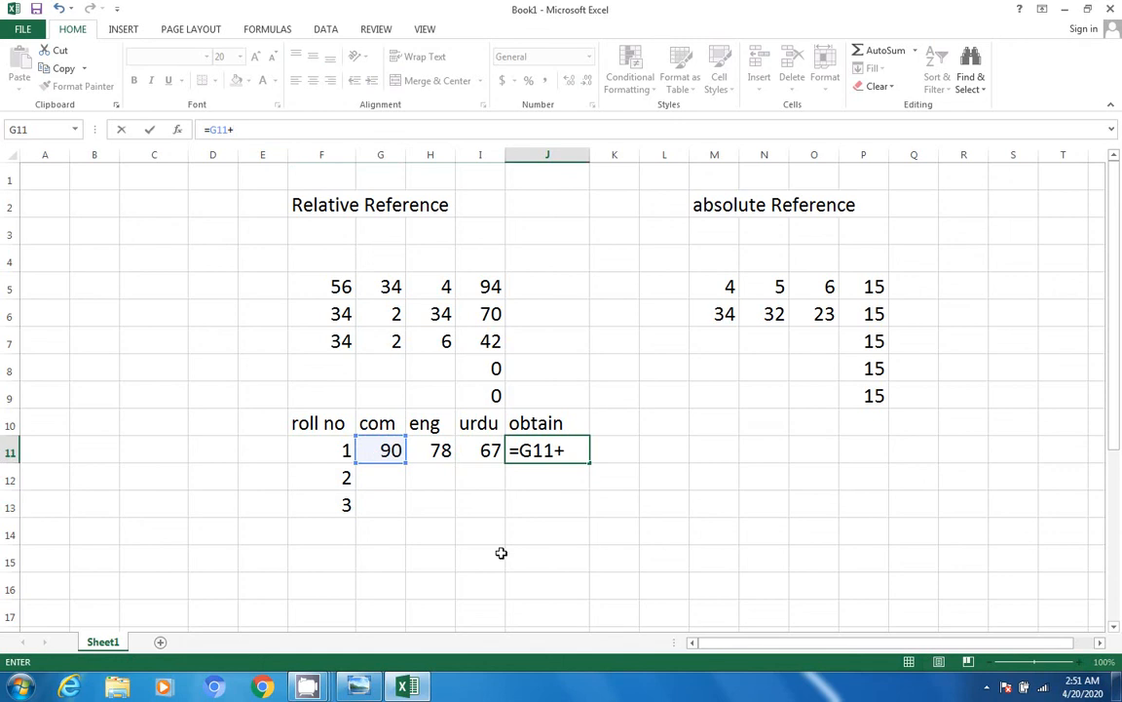
click(428, 451)
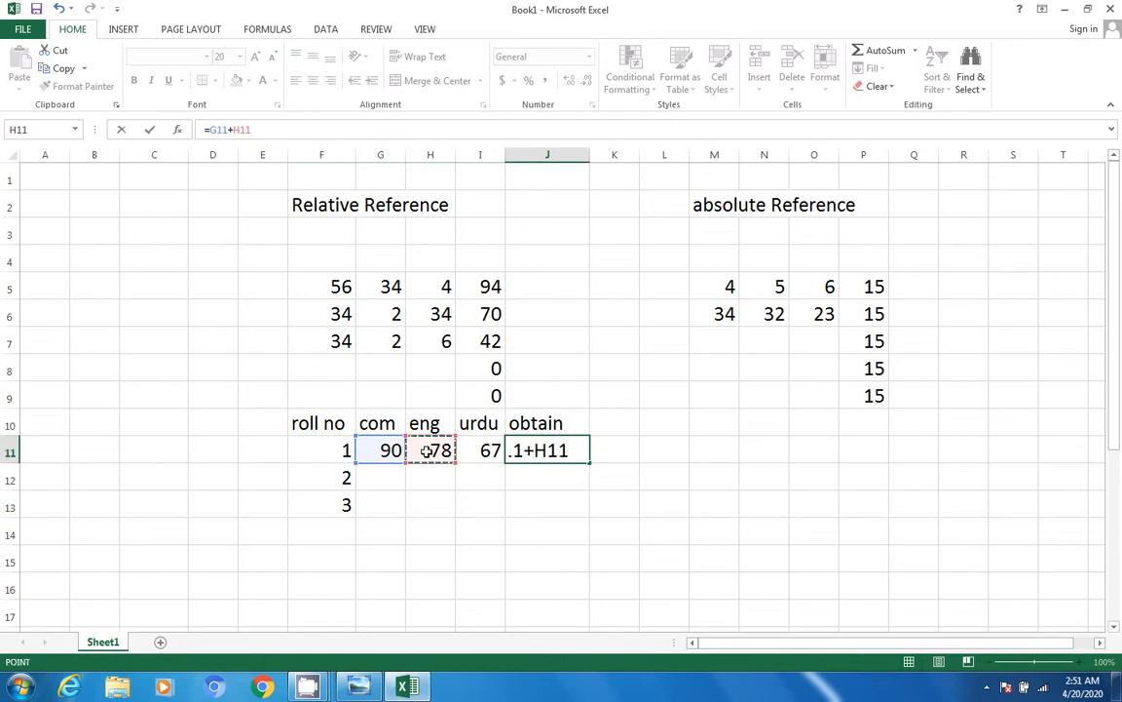
text(+)
click(490, 452)
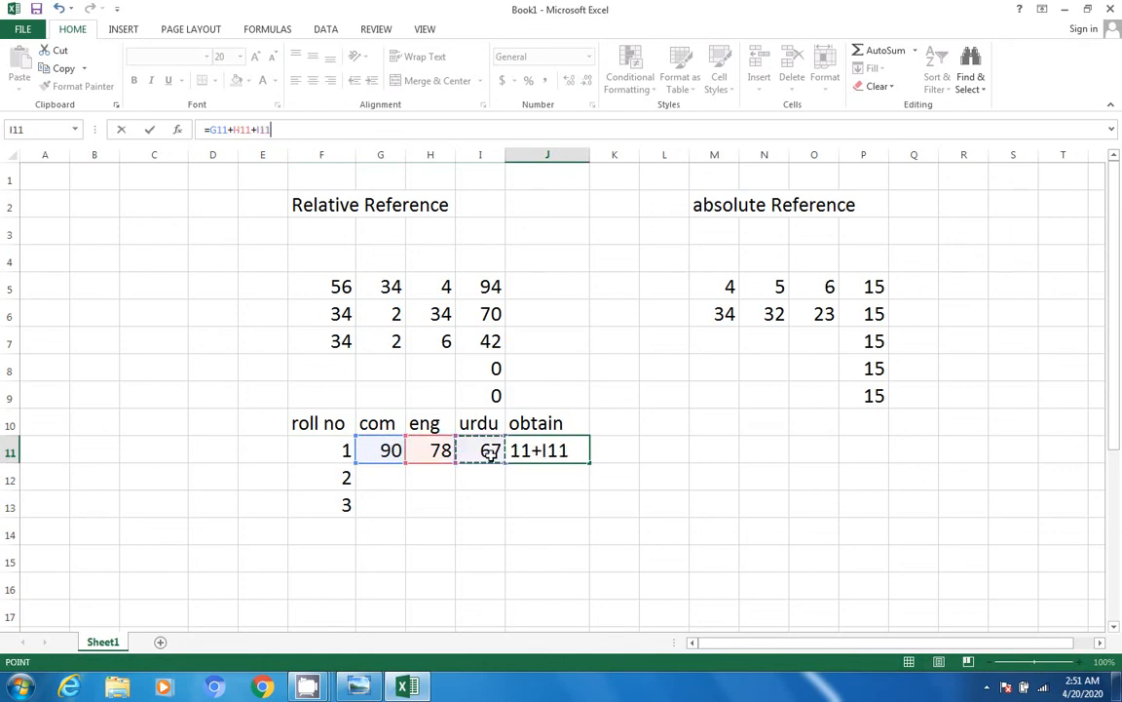
key(Return)
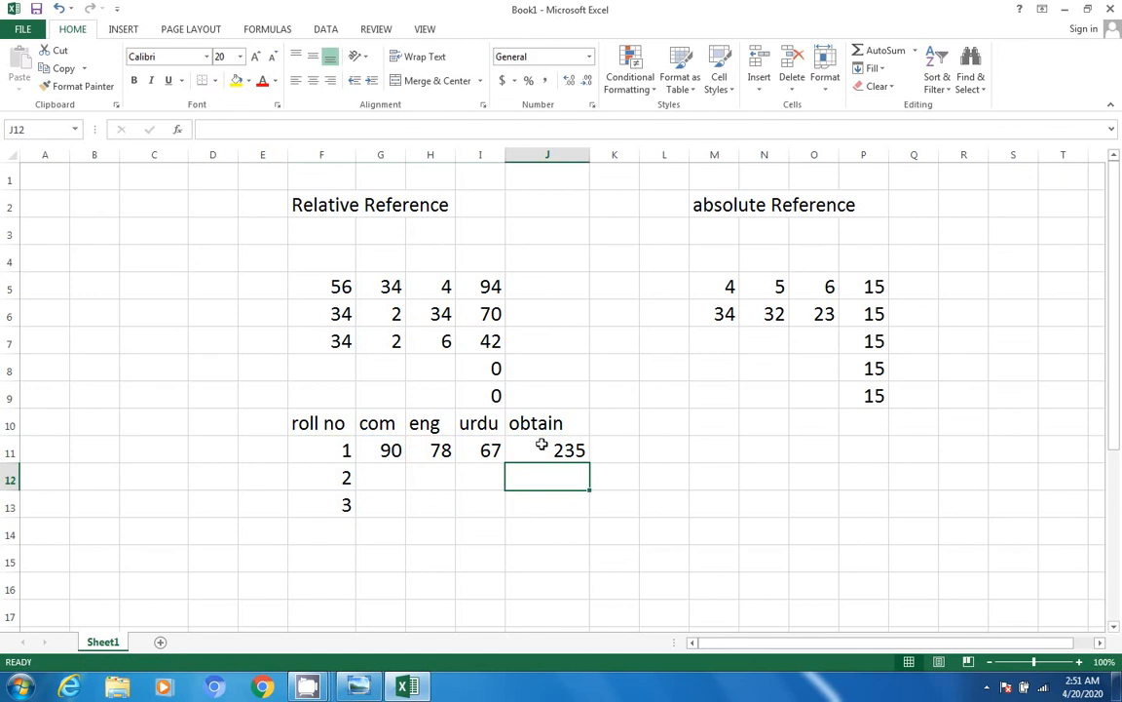
Fill the obtained-marks formula from J11 down to J13 for roll numbers 2 and 3.
click(544, 80)
click(387, 471)
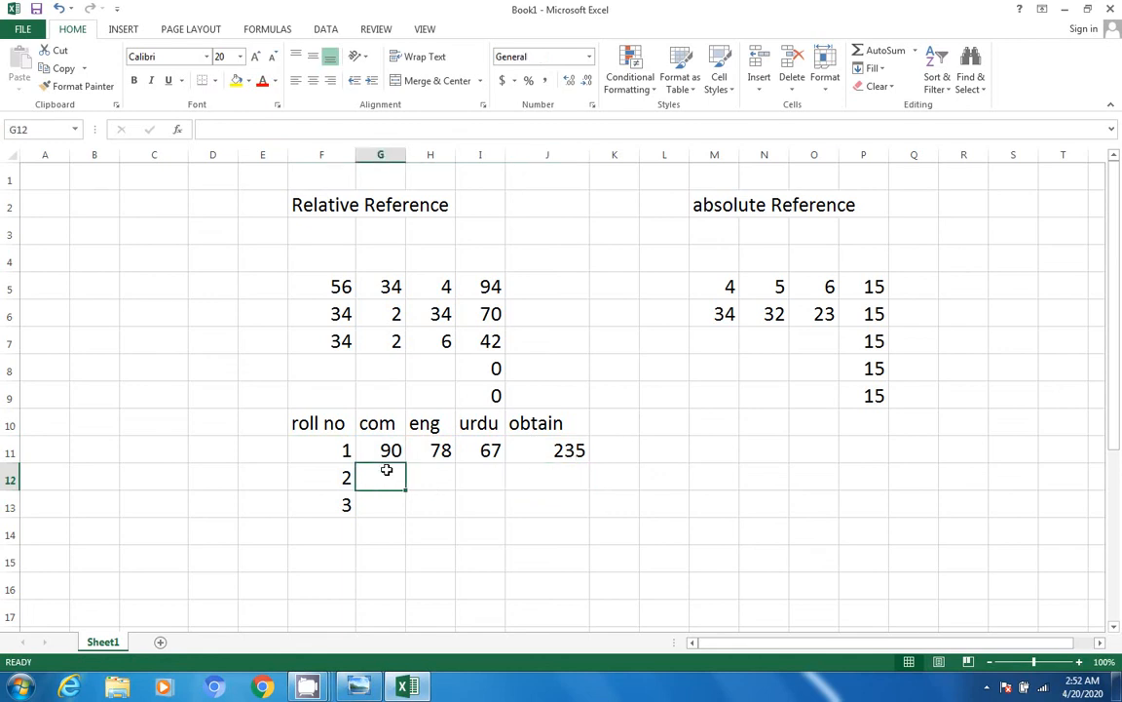
click(556, 453)
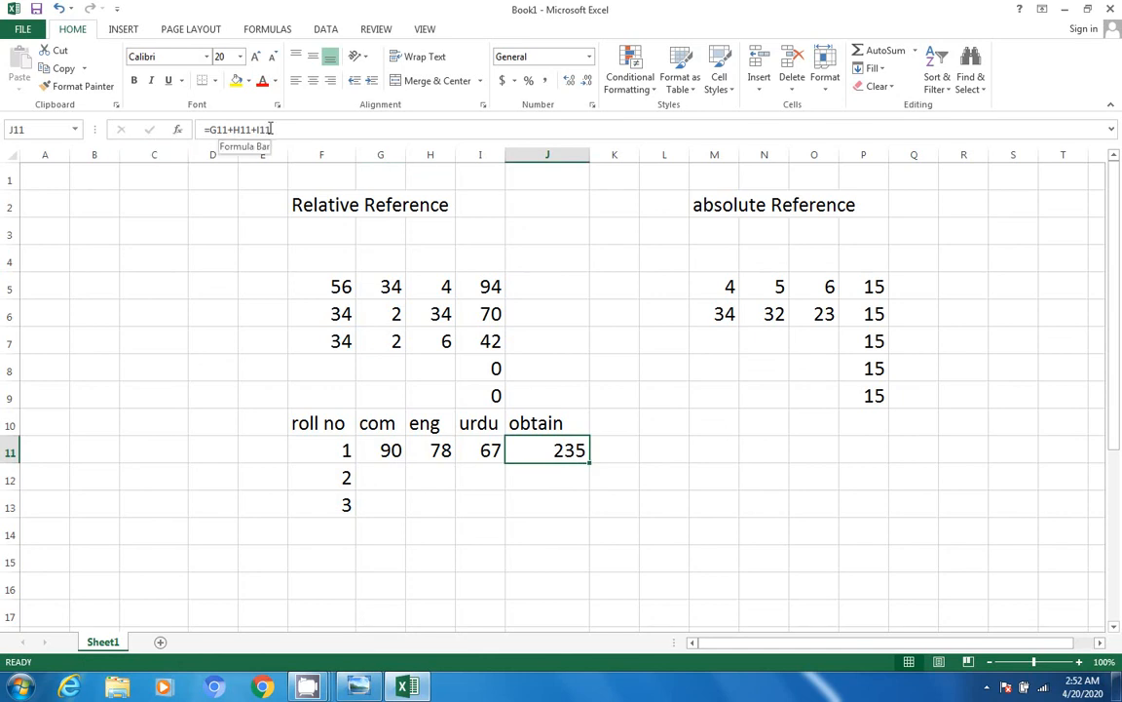
click(591, 472)
click(575, 456)
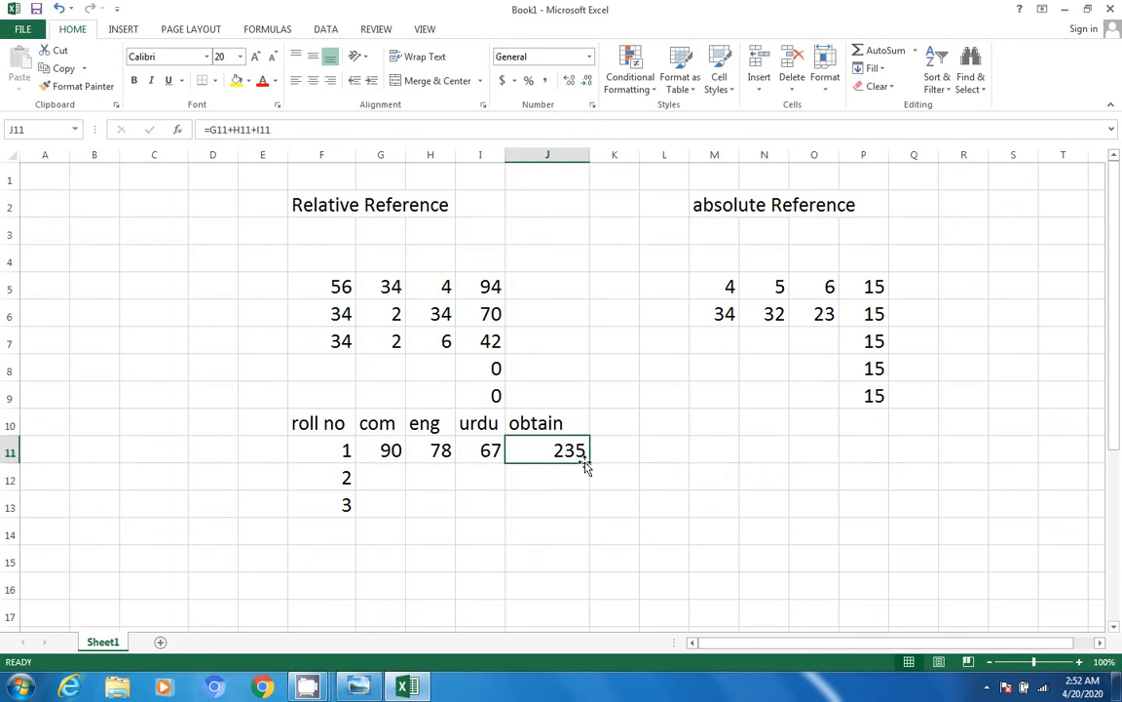
drag(585, 466, 584, 506)
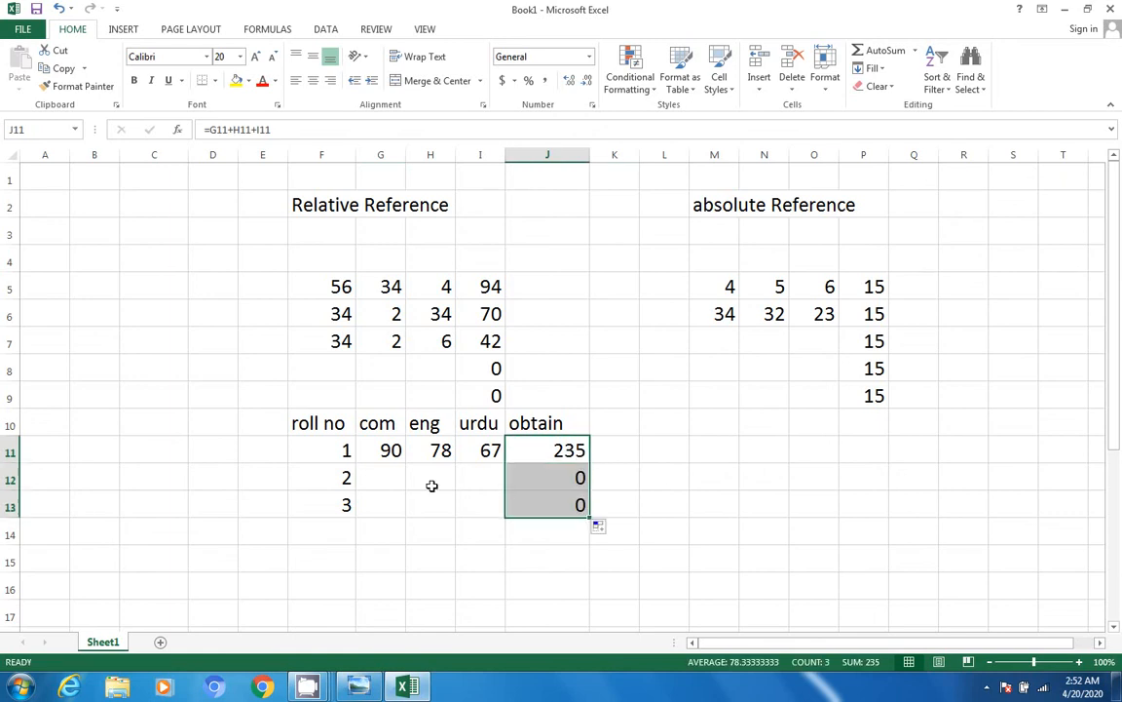
click(572, 450)
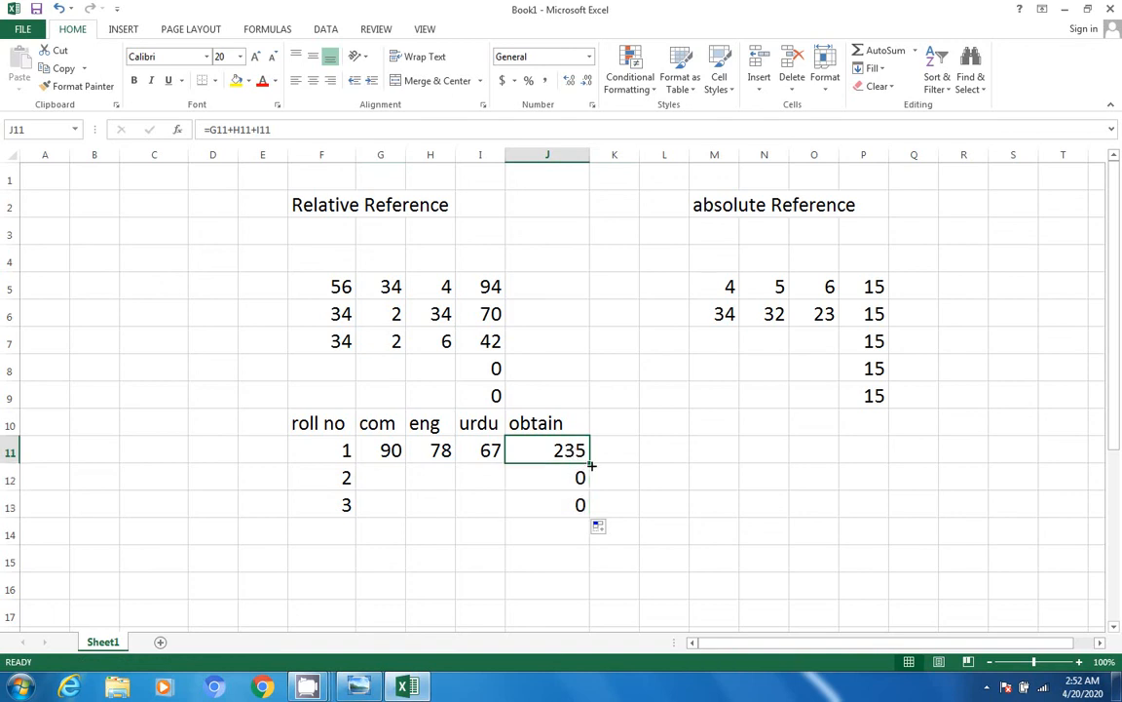
Enter the marks for roll number 2: 95 for com, 67 for eng and 45 for urdu.
click(389, 474)
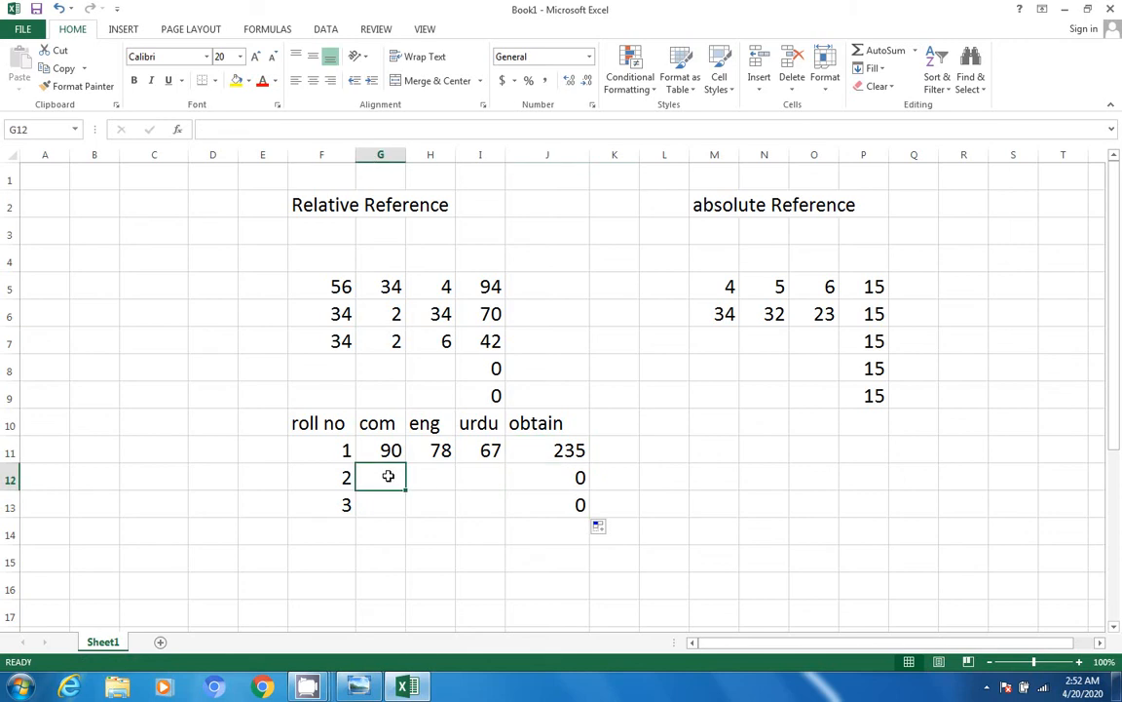
text(95)
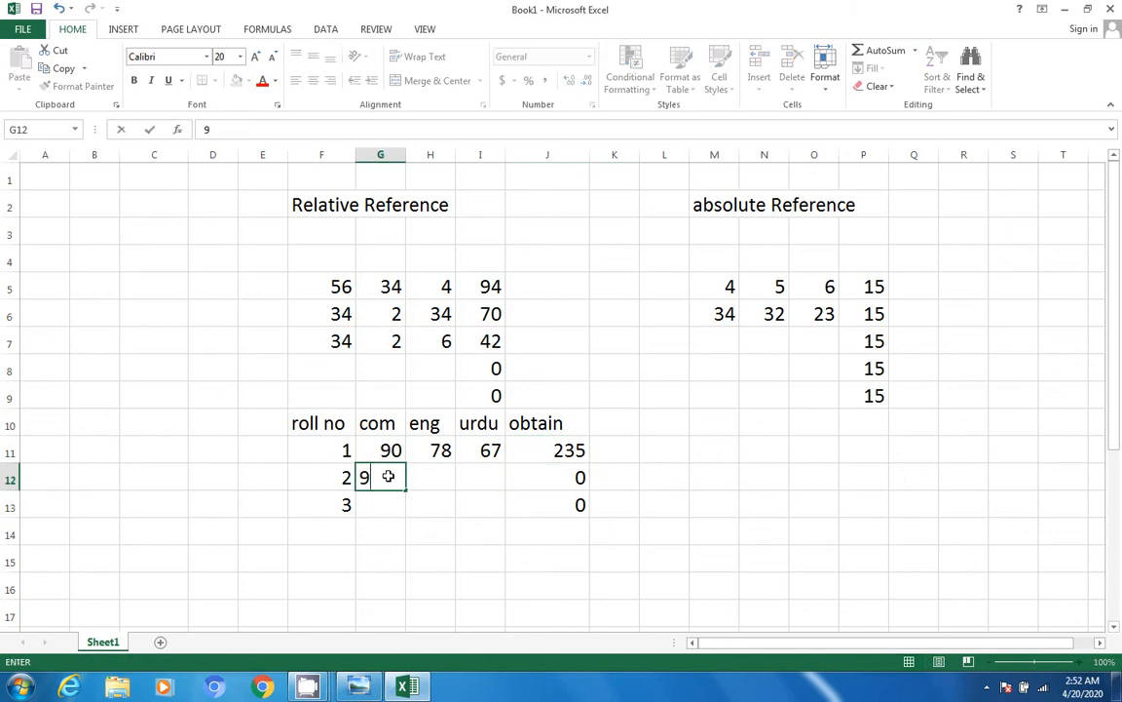
click(440, 474)
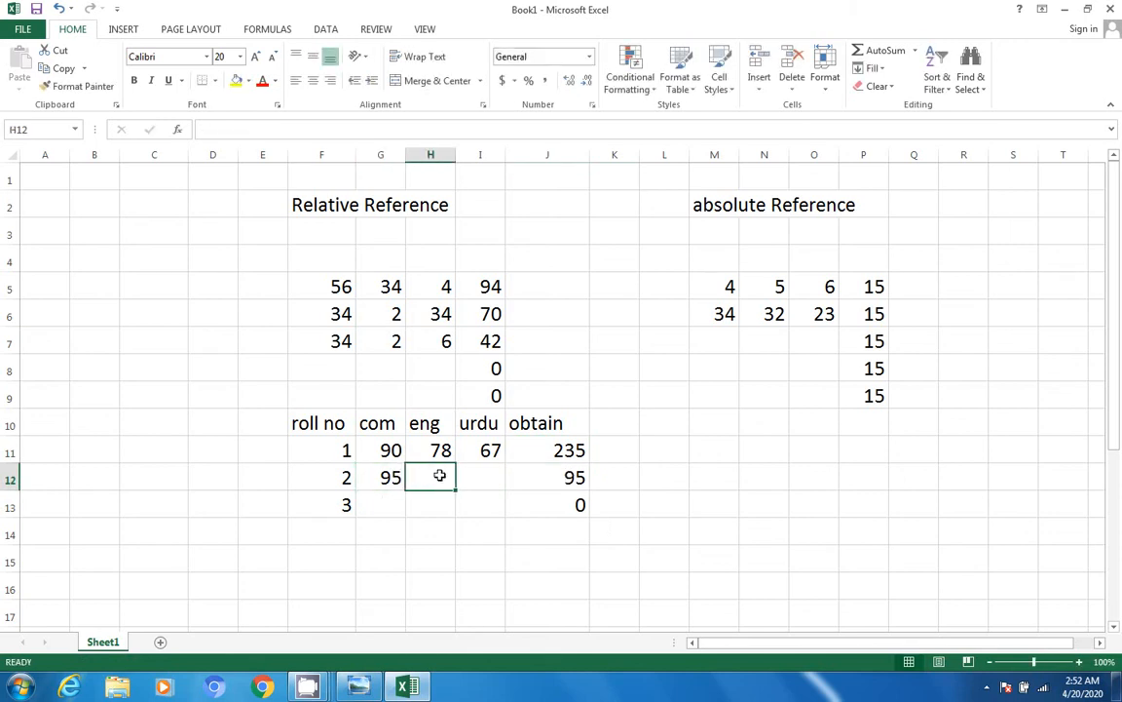
text(67)
click(480, 476)
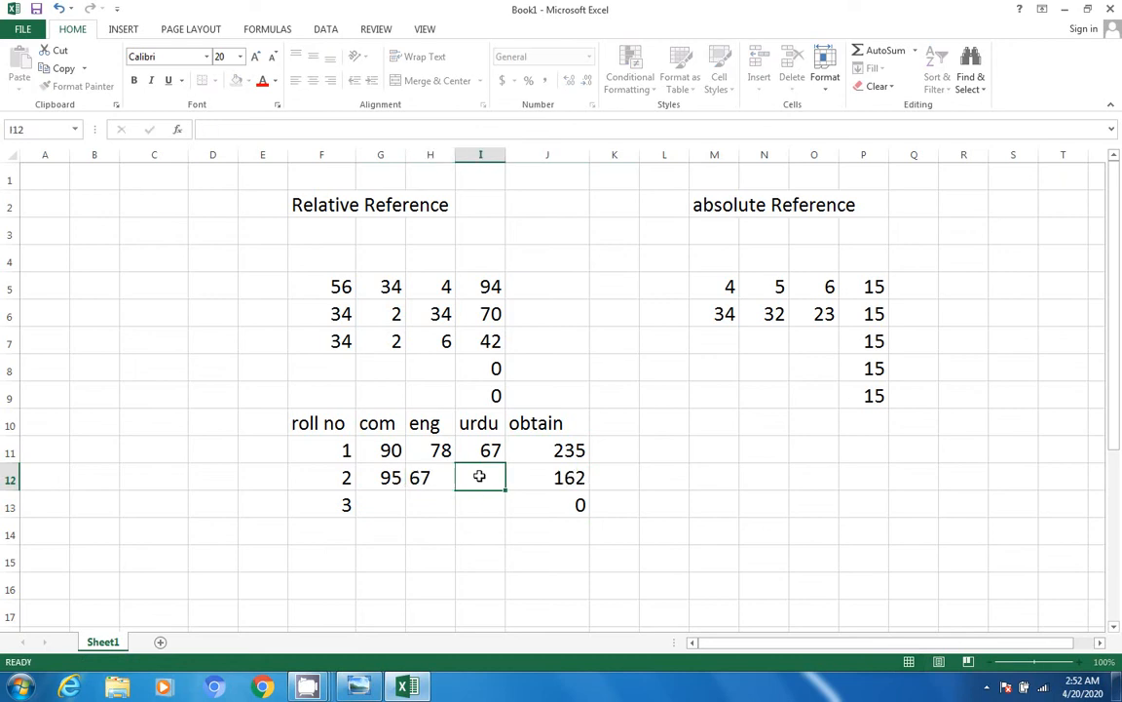
text(45)
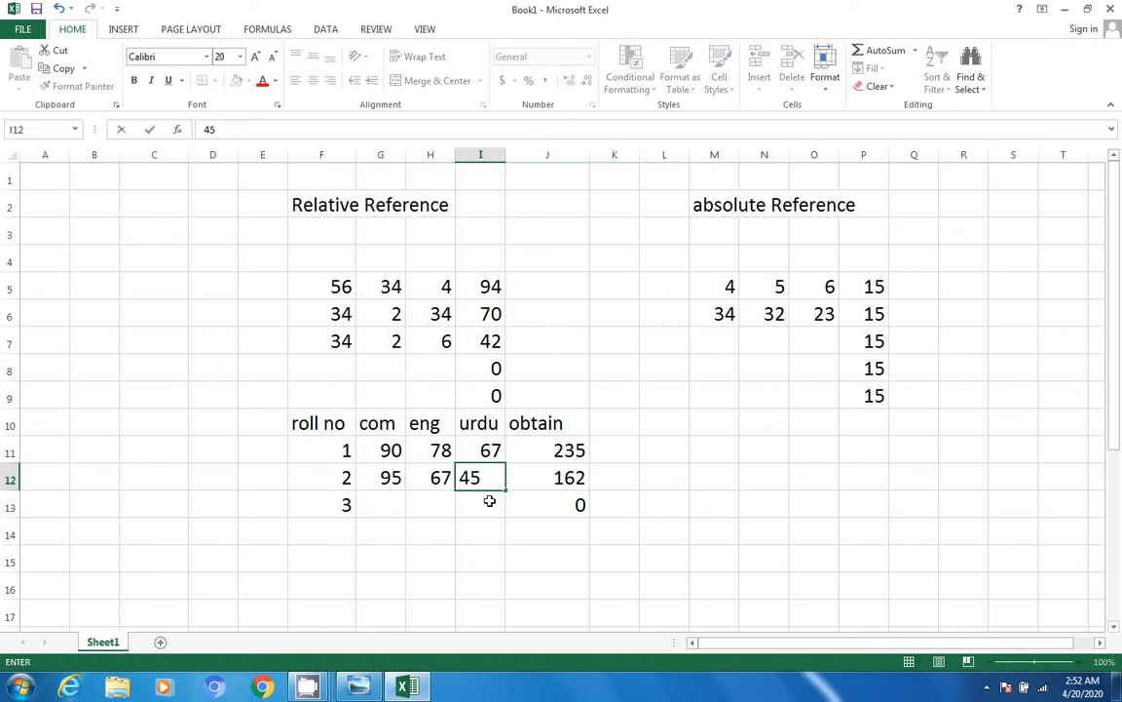
Enter the marks for roll number 3: 56 for com, 78 for eng and 63 for urdu.
click(380, 501)
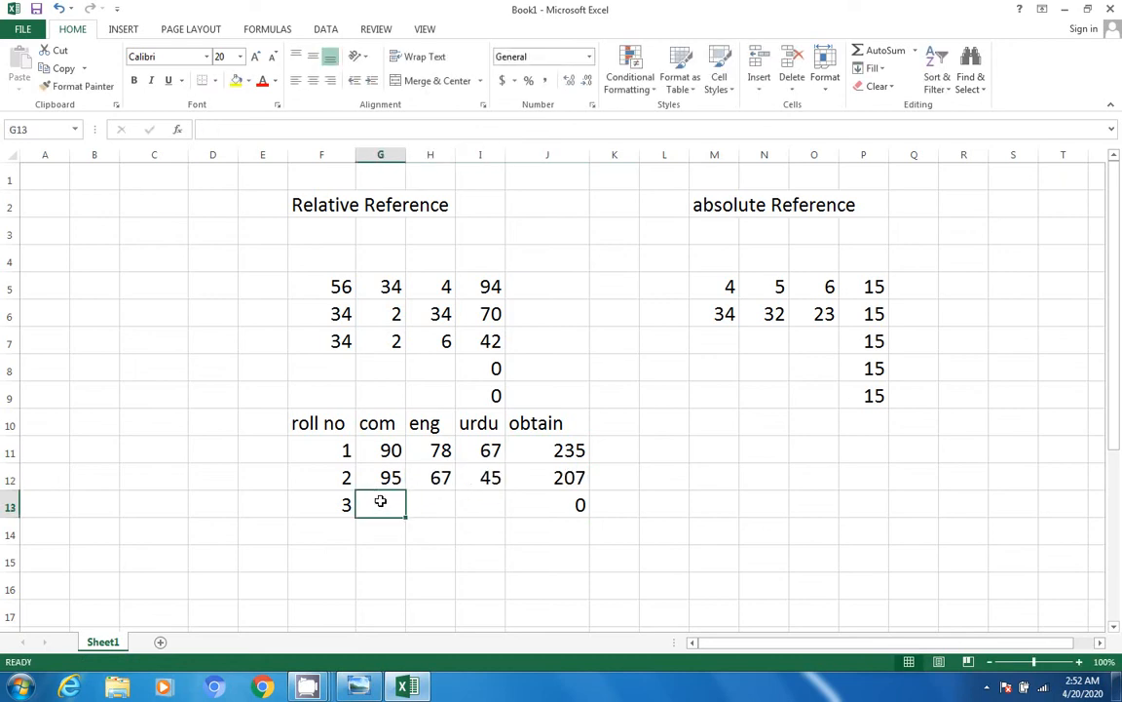
text(56)
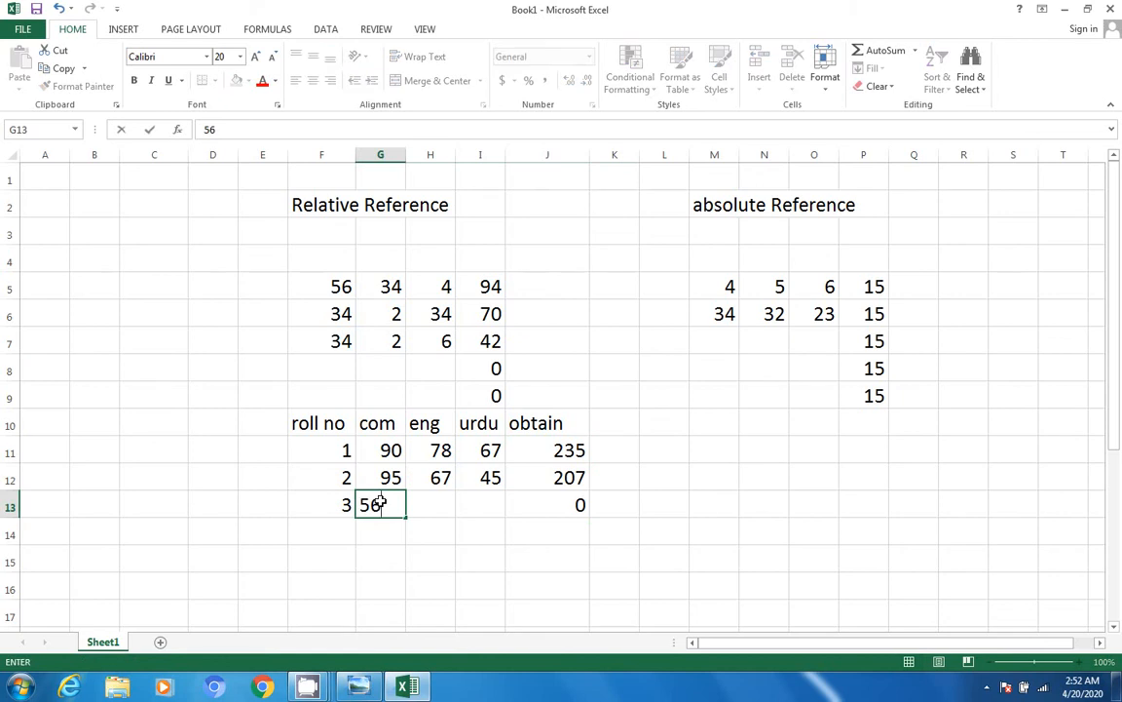
click(435, 503)
text(78)
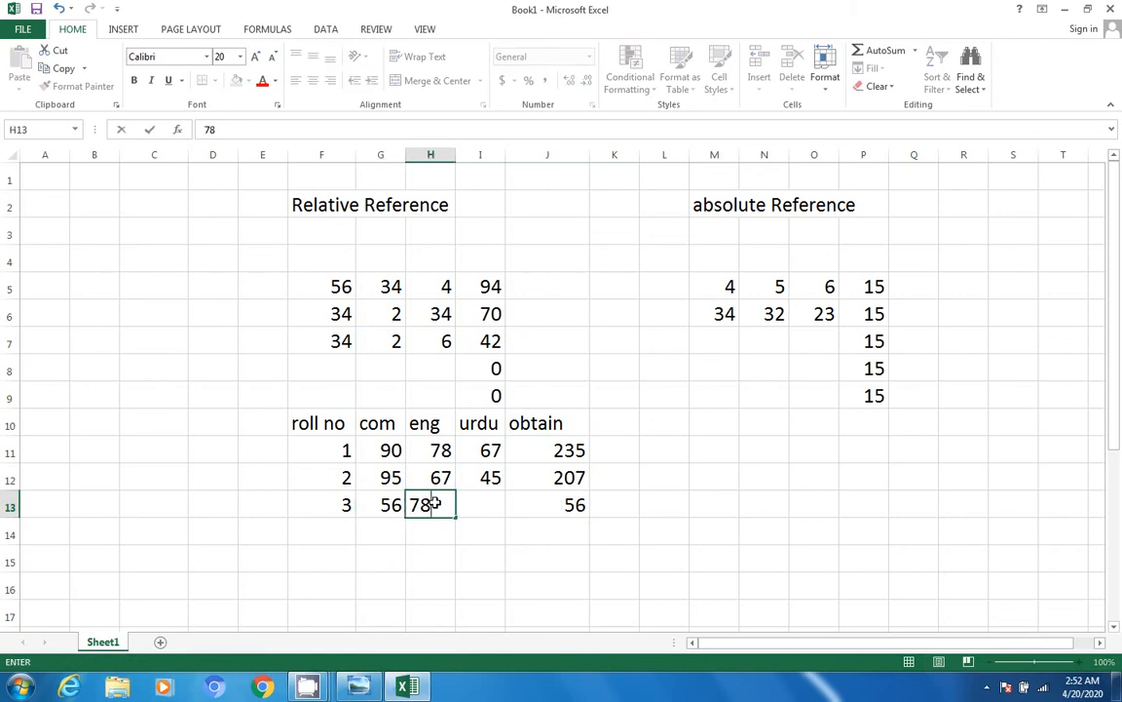
click(487, 511)
text(67)
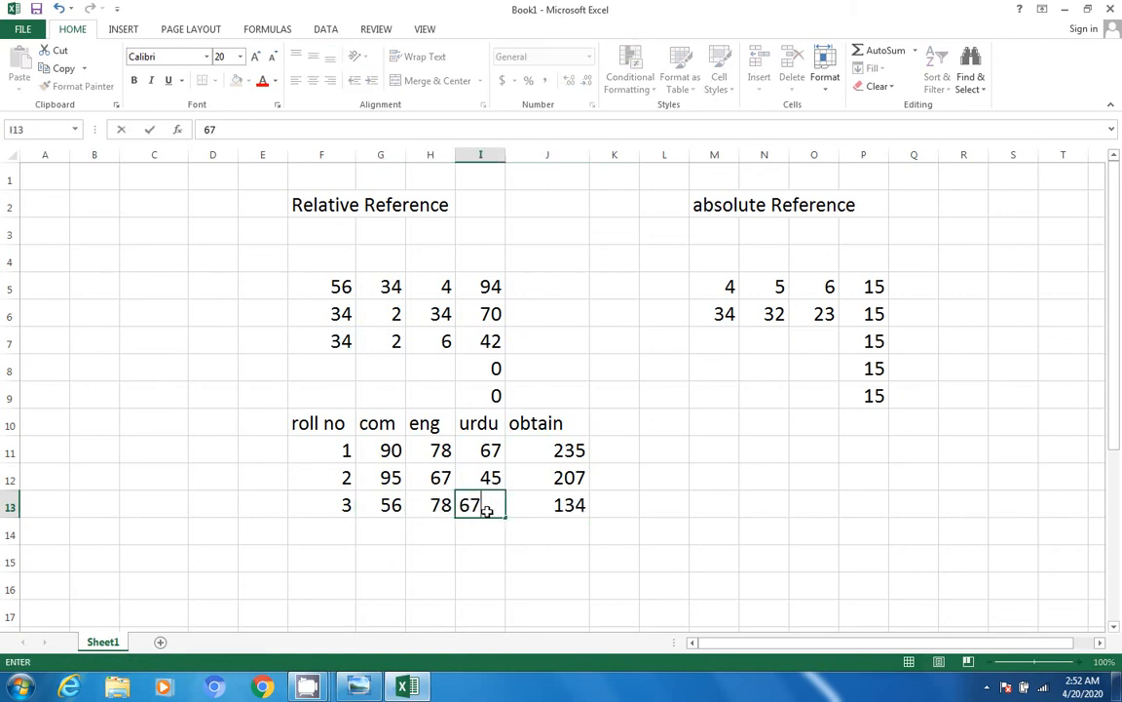
key(BackSpace)
text(3)
click(584, 542)
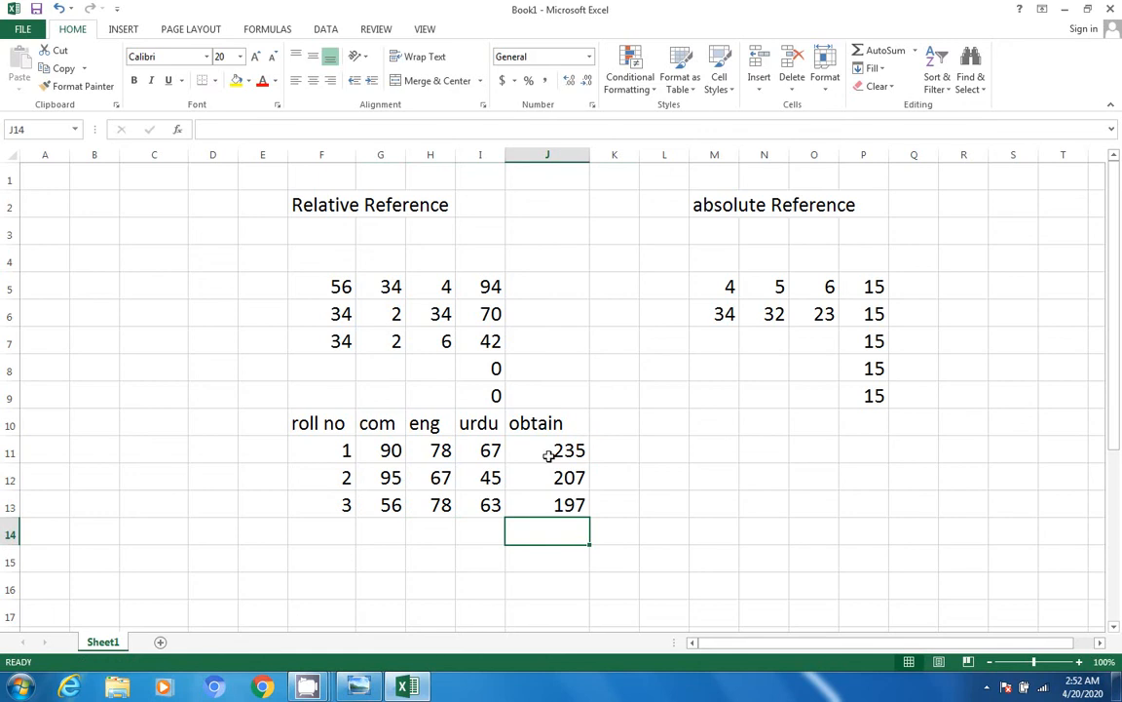
Add the heading "percentage" in K10 and widen column K to fit it.
click(619, 421)
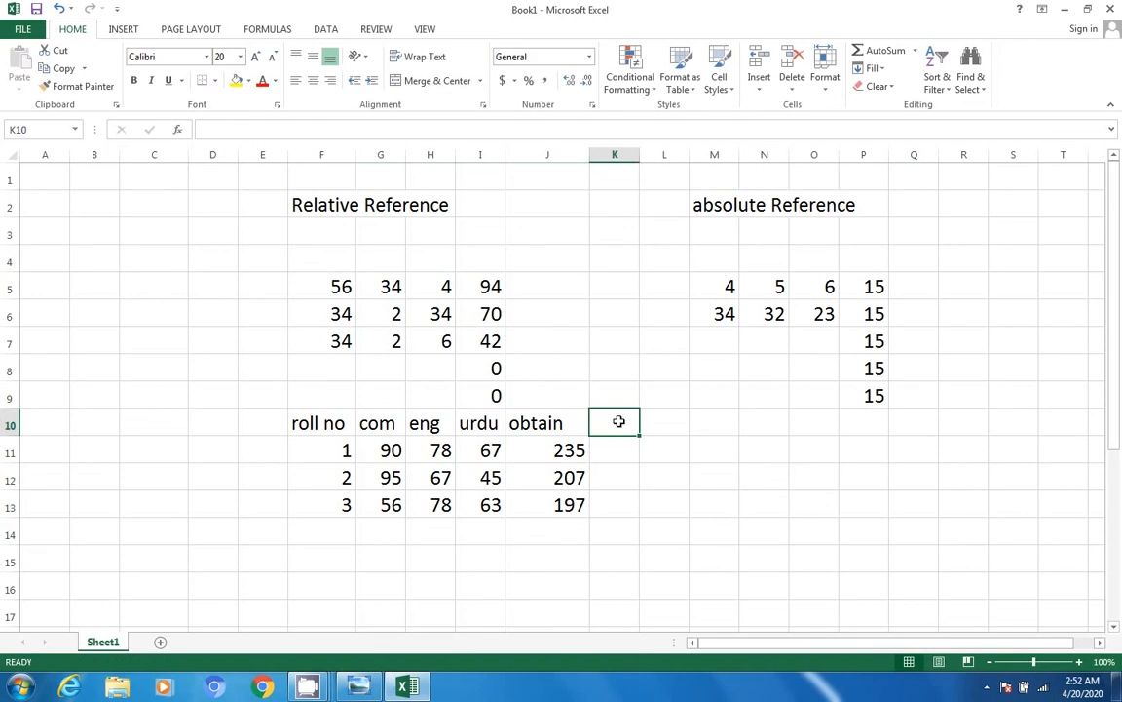
text(p)
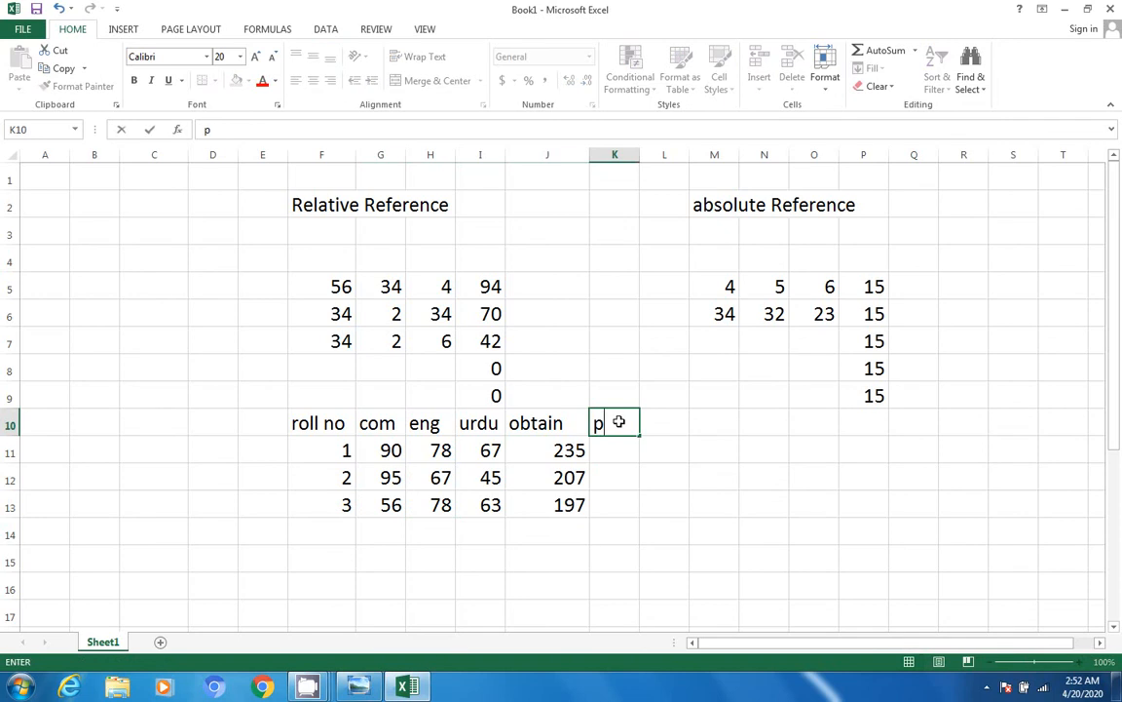
text(ercentage)
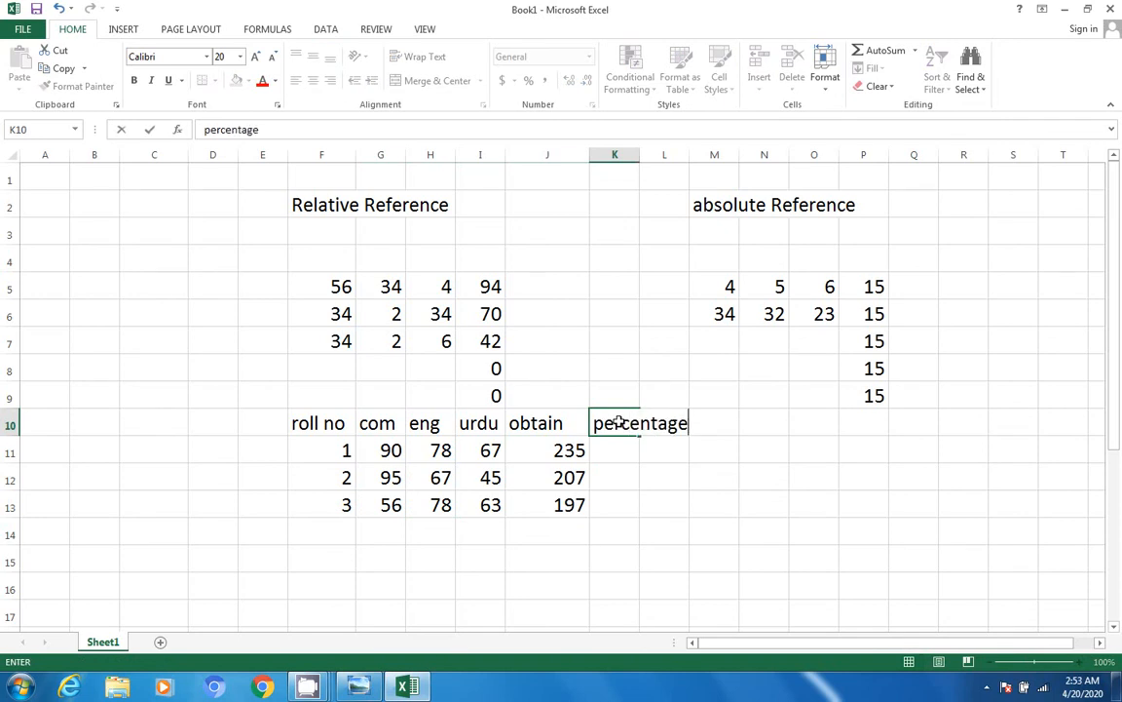
click(629, 155)
drag(639, 156, 699, 162)
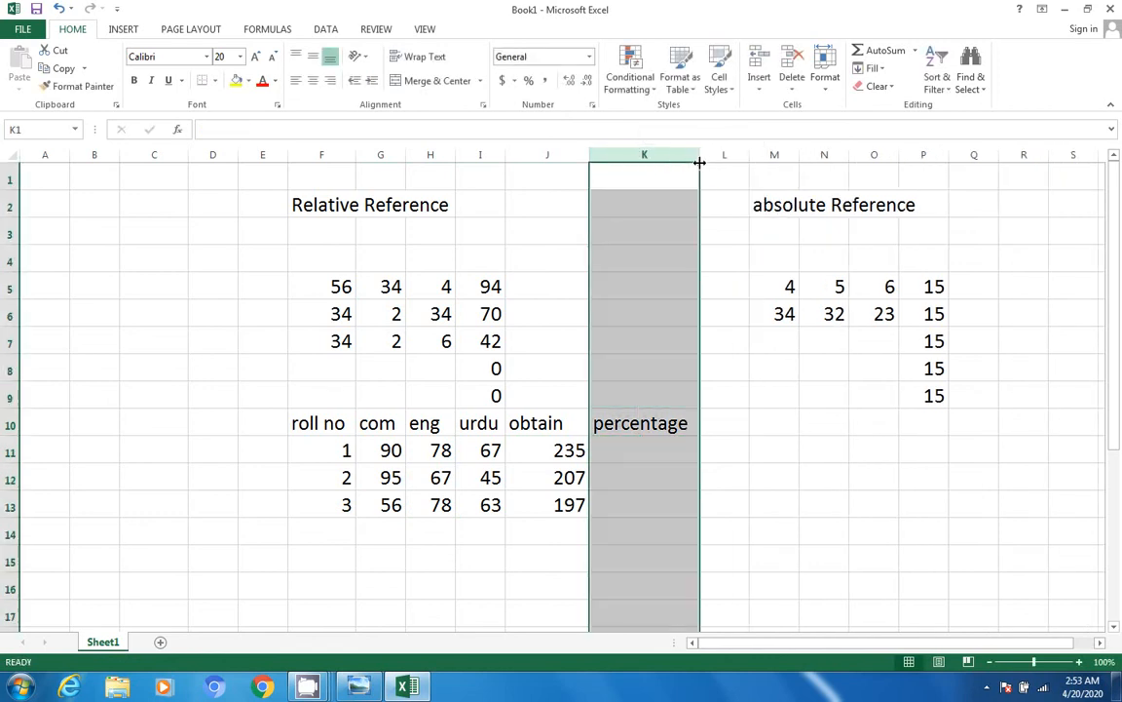
click(800, 456)
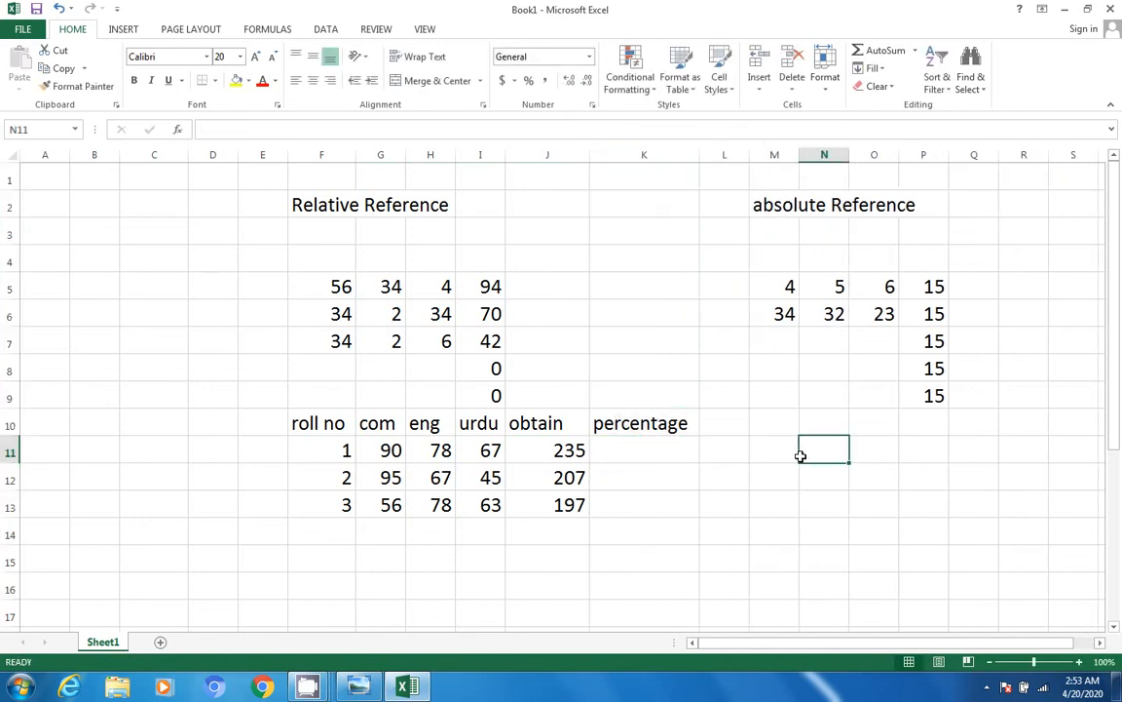
click(644, 447)
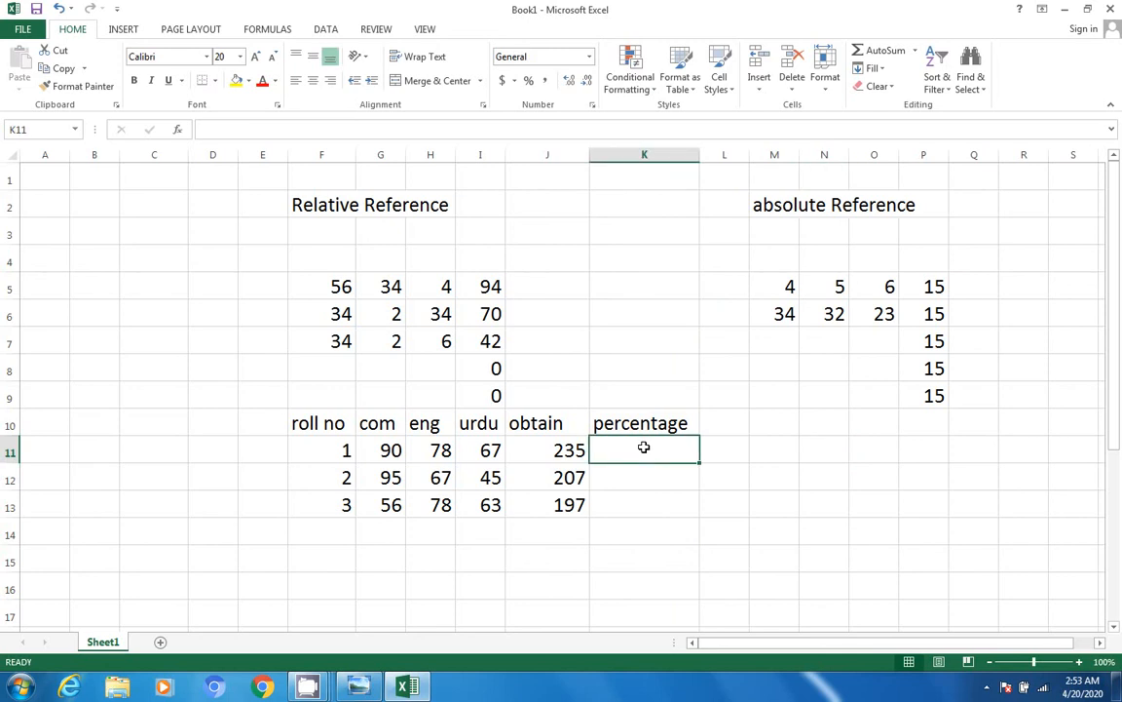
click(546, 423)
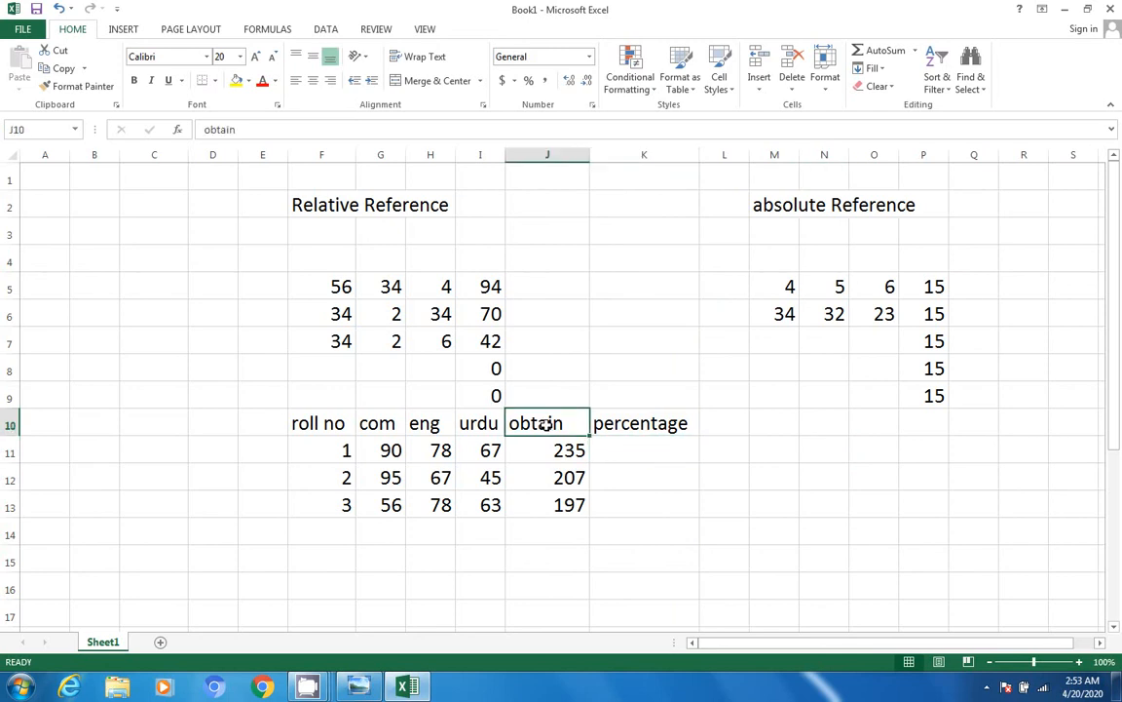
click(648, 424)
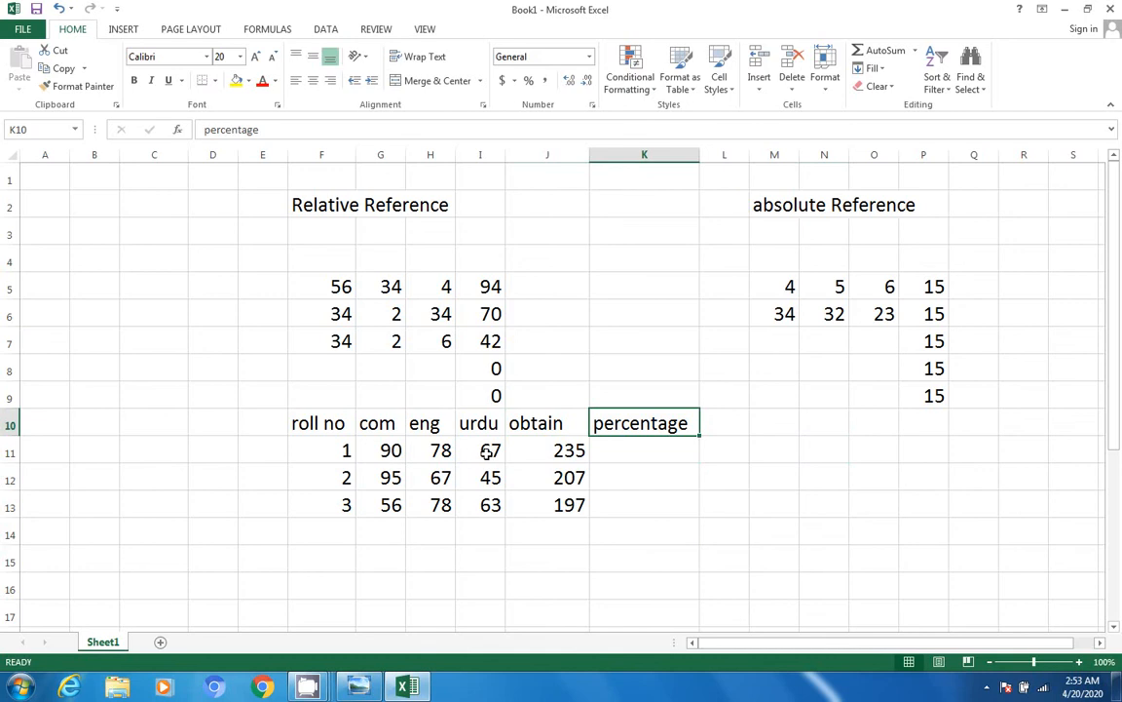
Write the percentage rule "obtaind/total*100" as a text note in C15.
click(167, 562)
text(o)
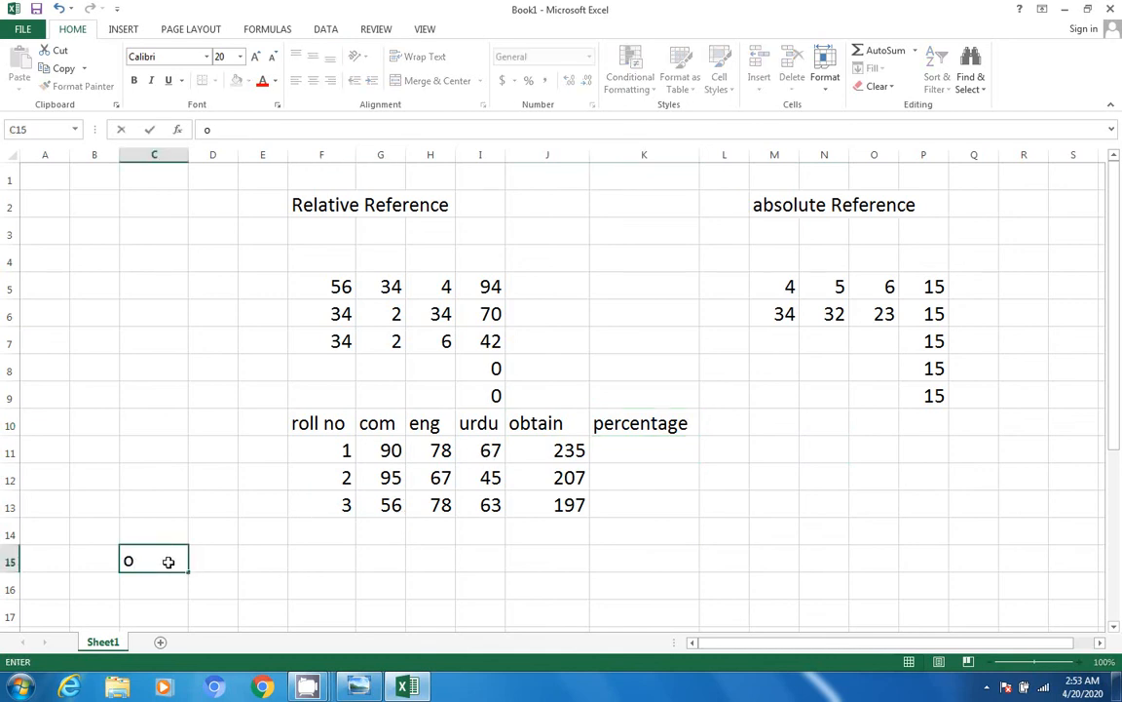
text(btaind)
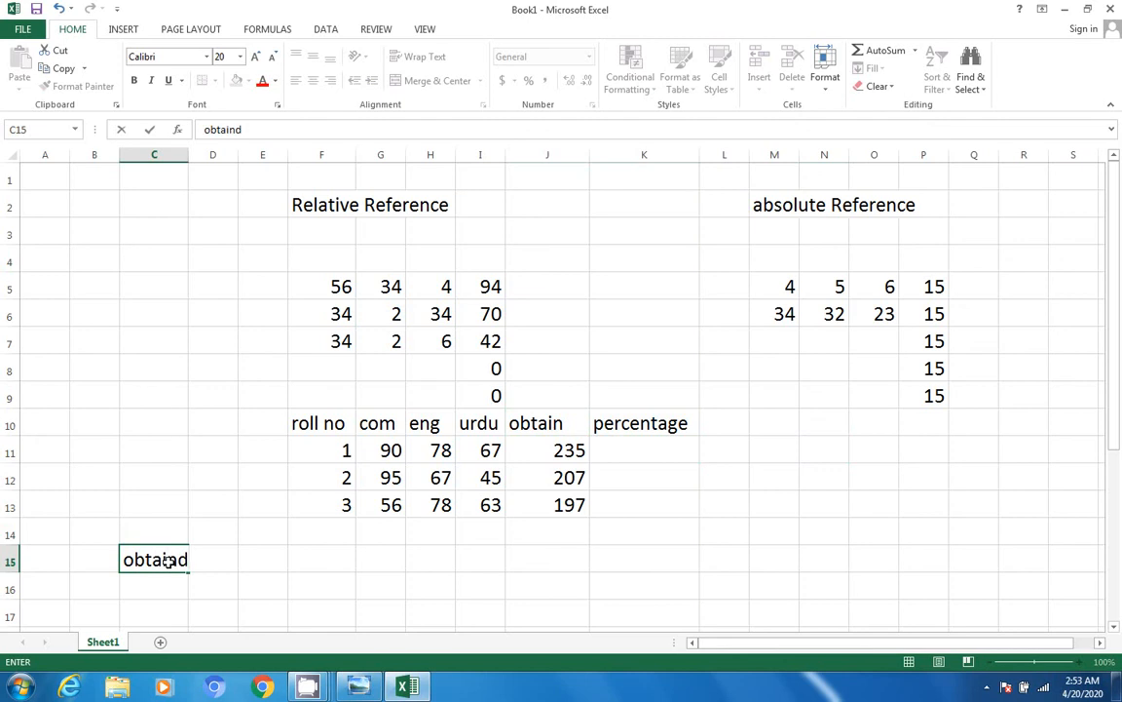
text(/total)
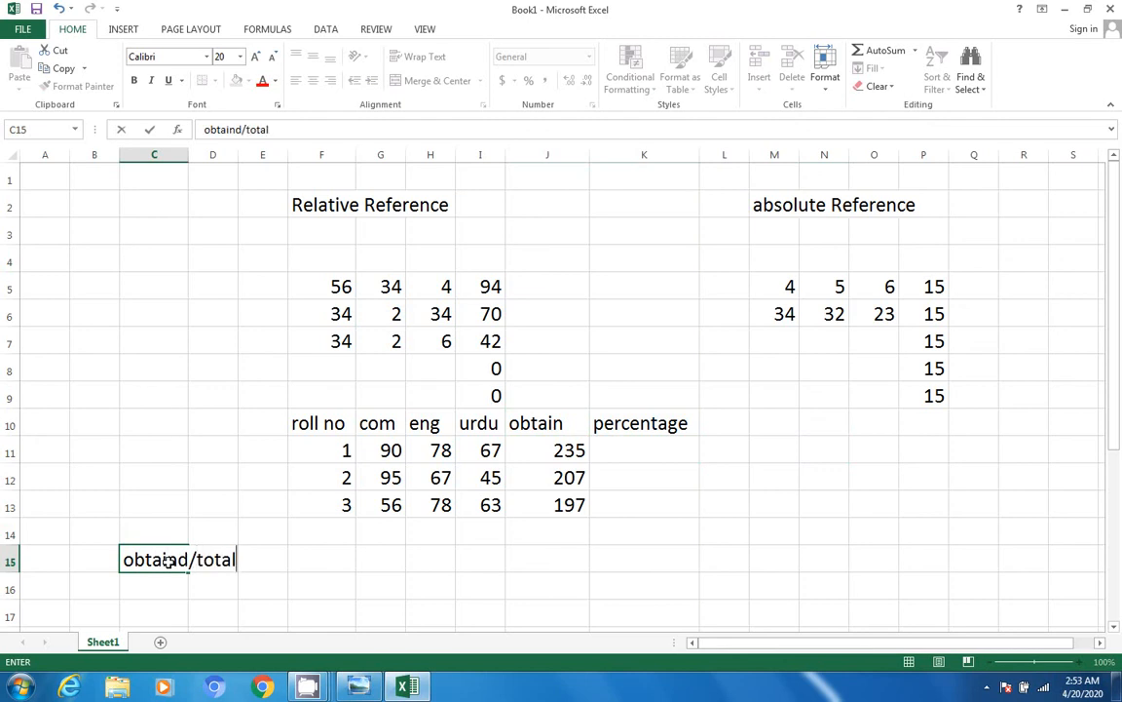
text(*100)
click(293, 585)
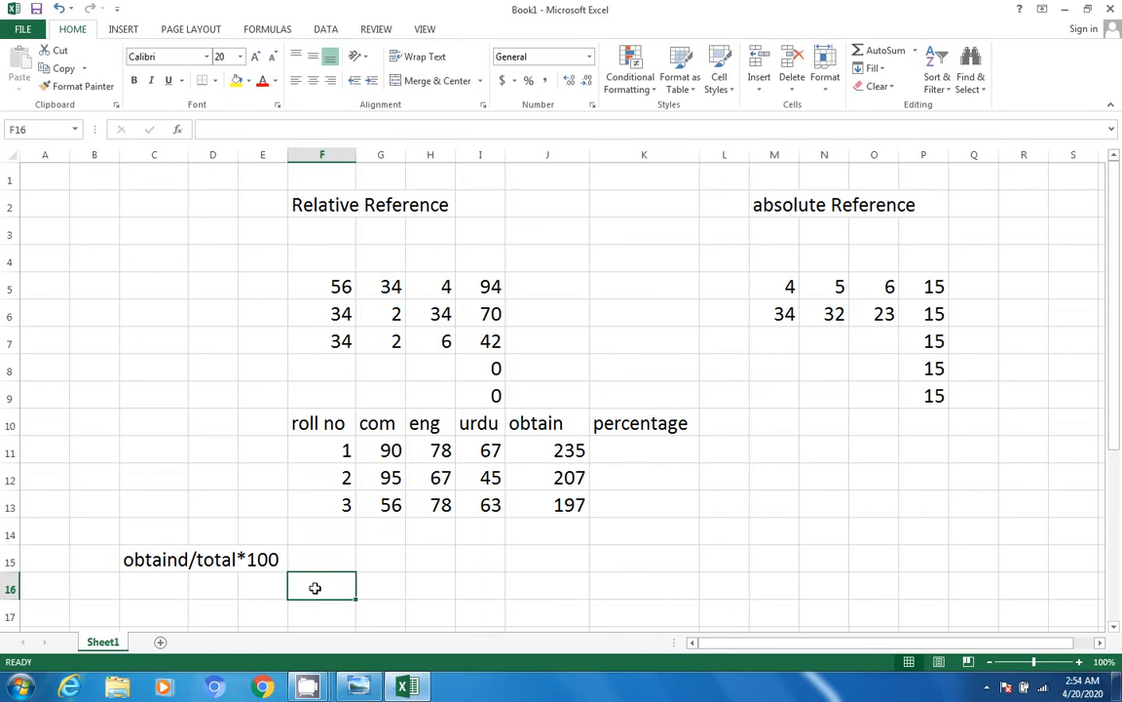
Label C16 "total" and enter the total marks of 300 in D16.
click(163, 586)
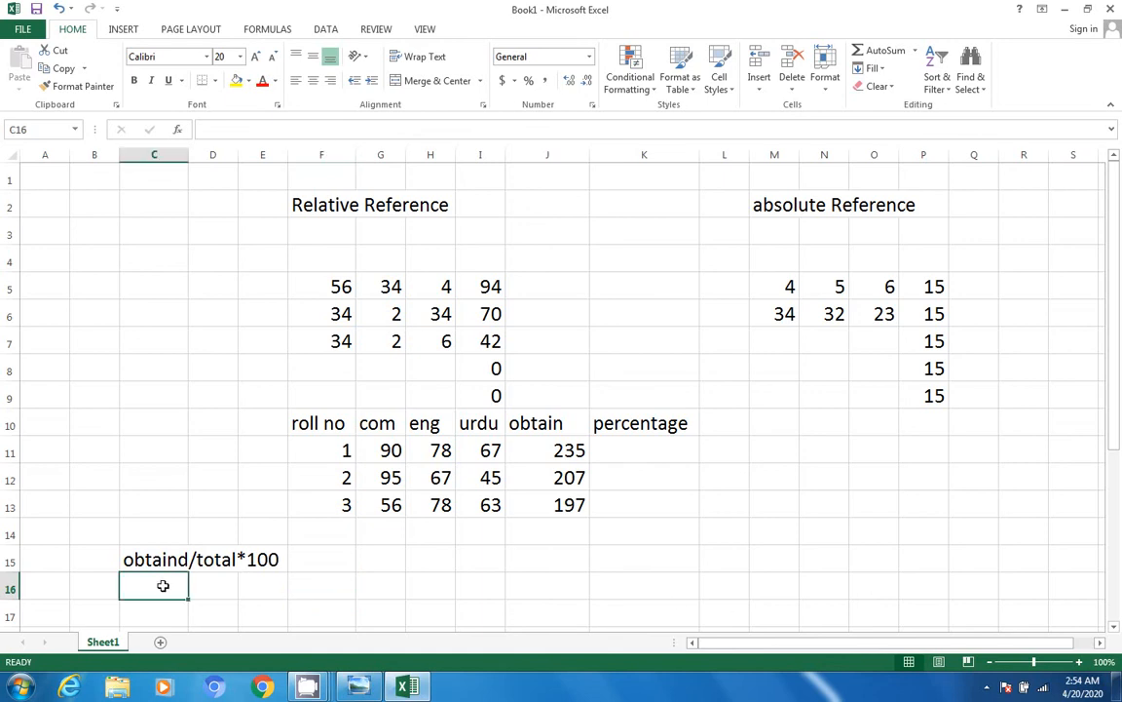
text(total)
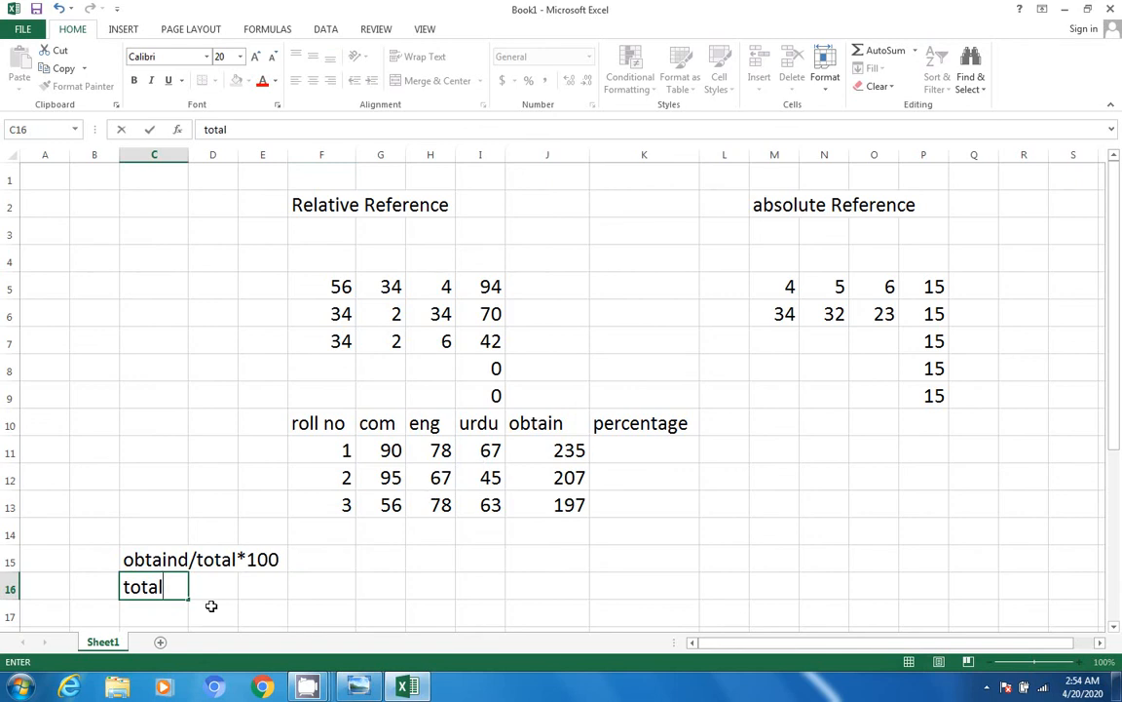
text(=300)
key(BackSpace)
key(BackSpace)
key(BackSpace)
key(BackSpace)
click(263, 604)
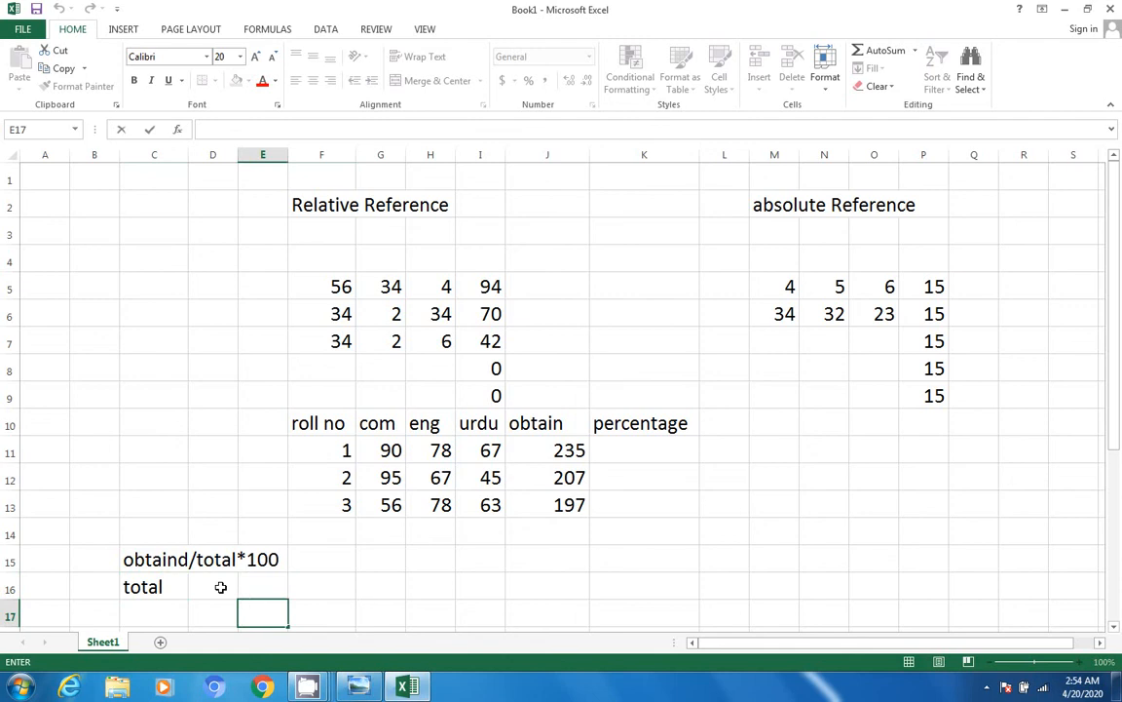
click(221, 587)
text(300)
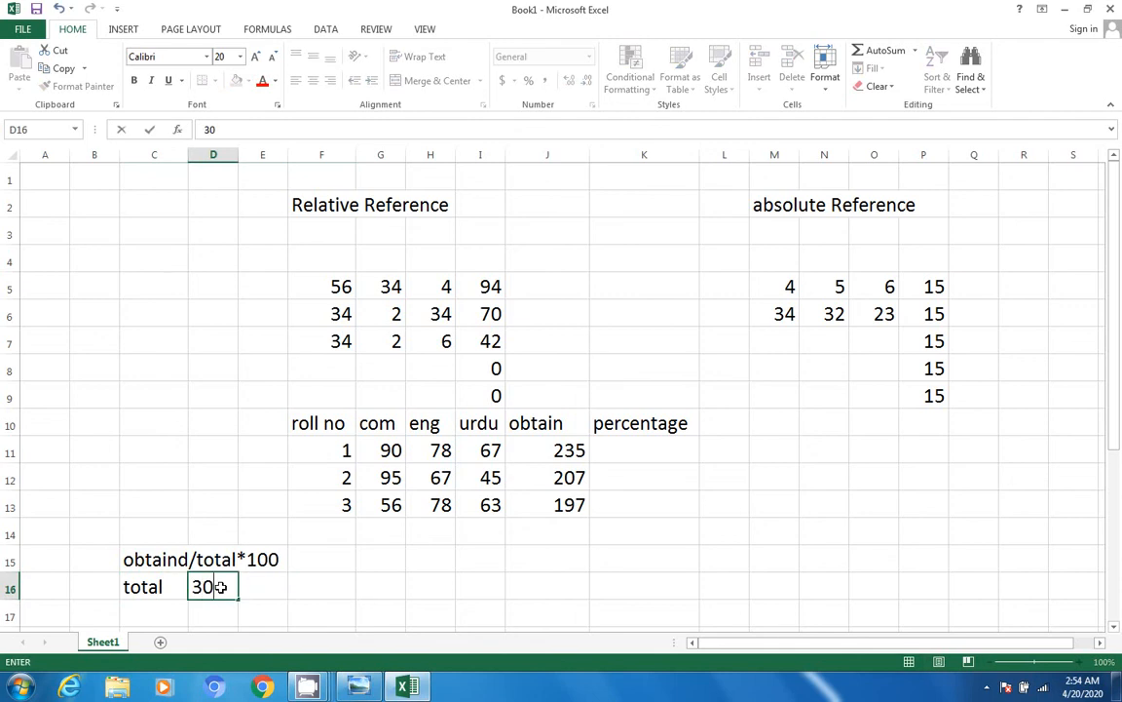
click(343, 612)
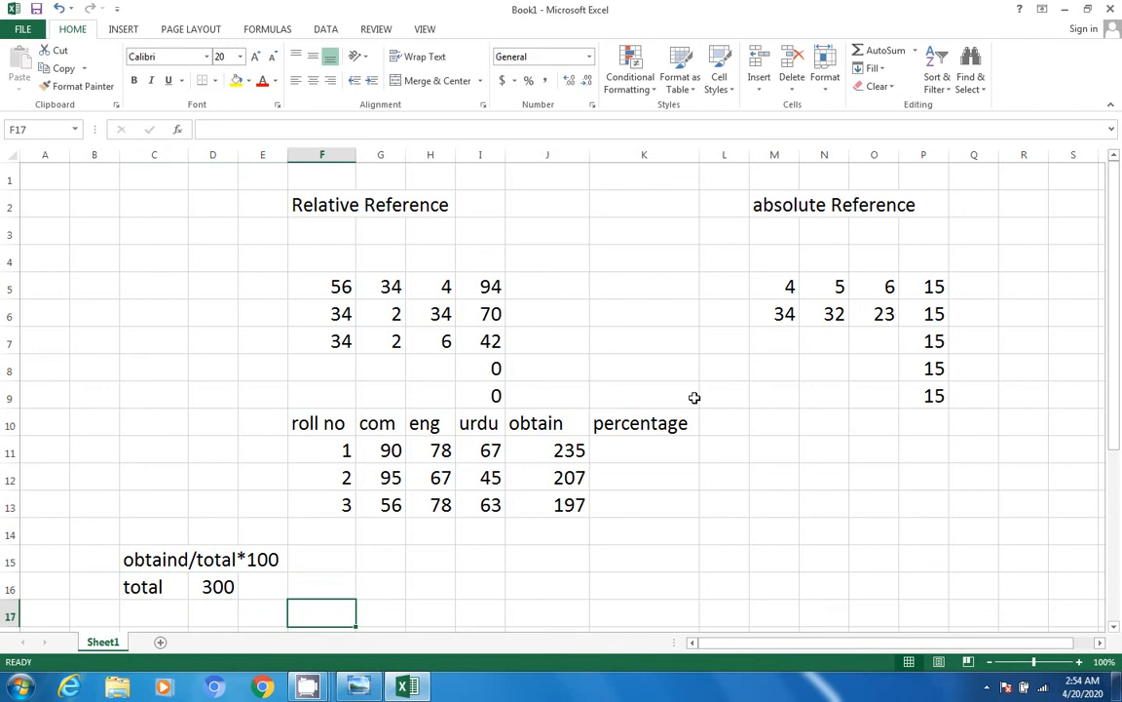
Start the percentage formula in K11 by dividing the obtained marks in J11, as =J11/.
click(646, 451)
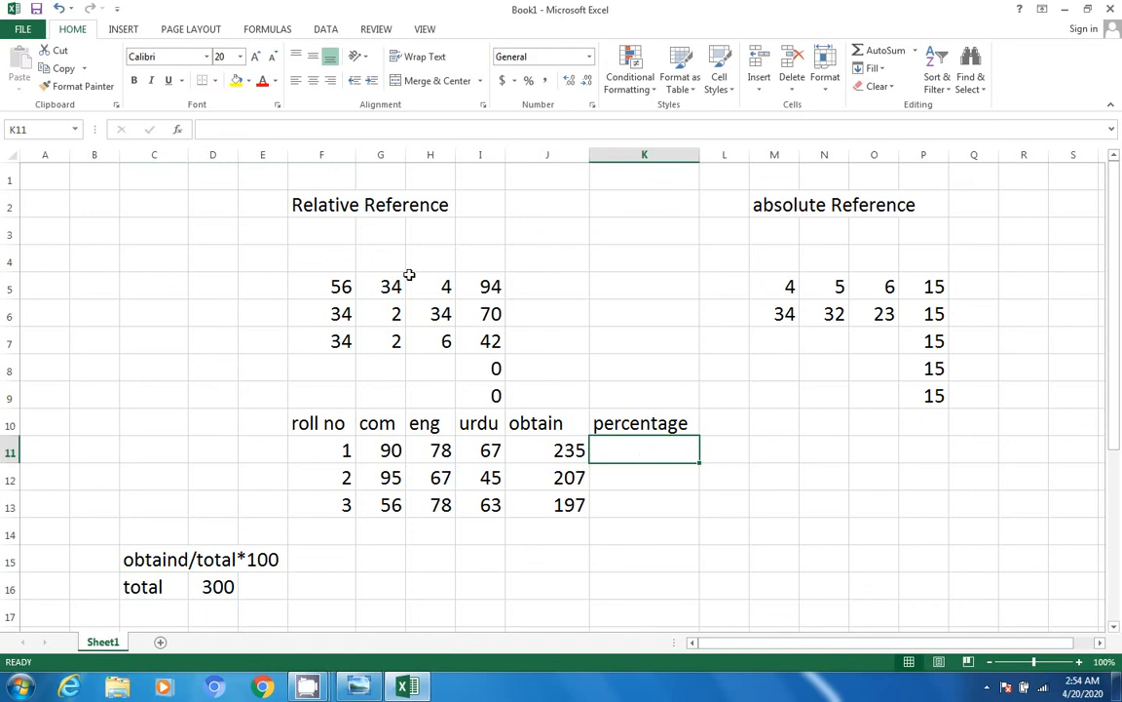
click(225, 129)
text(=)
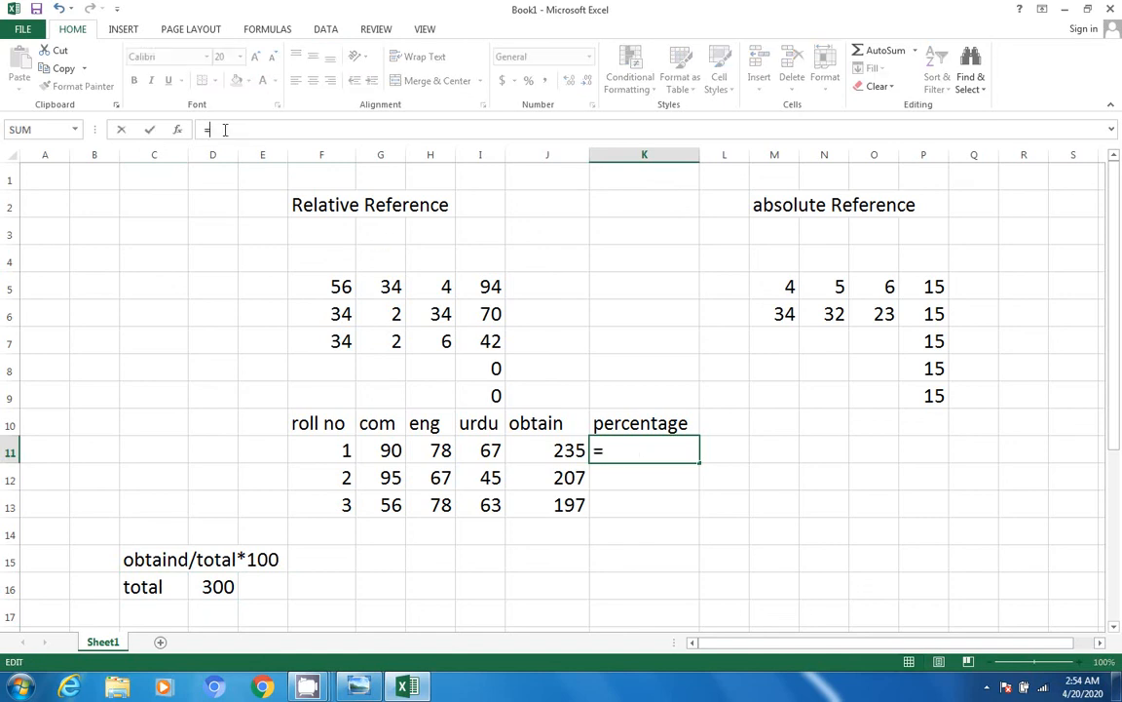
click(530, 455)
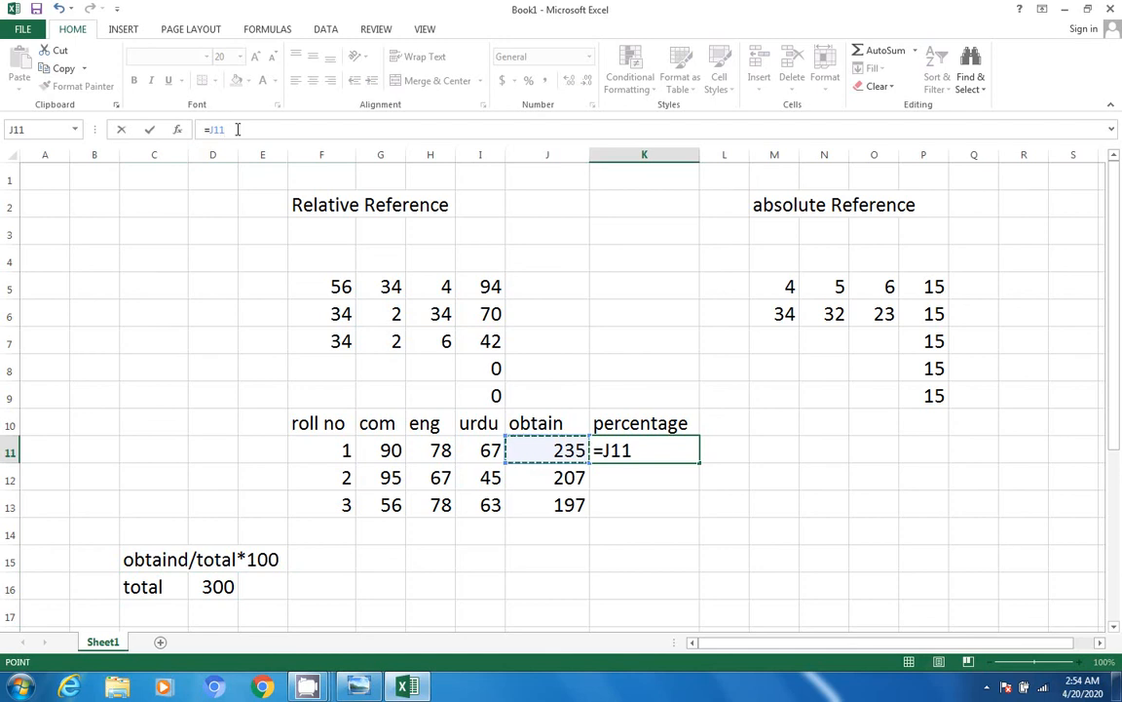
text(/)
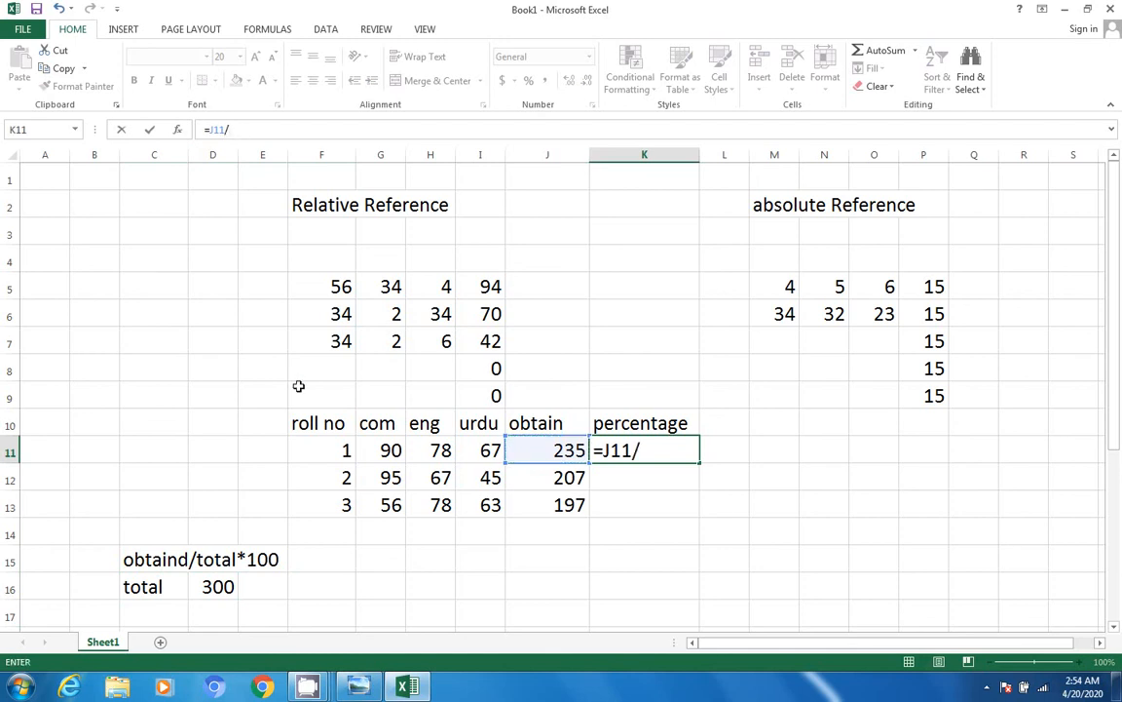
click(218, 586)
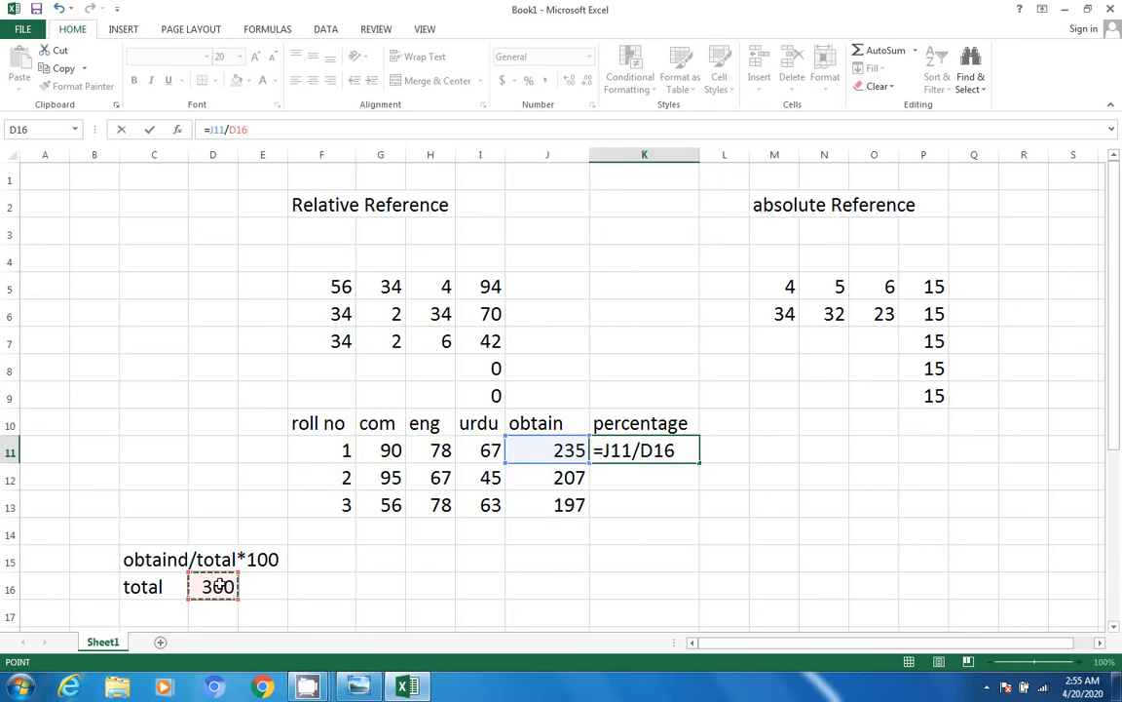
click(231, 130)
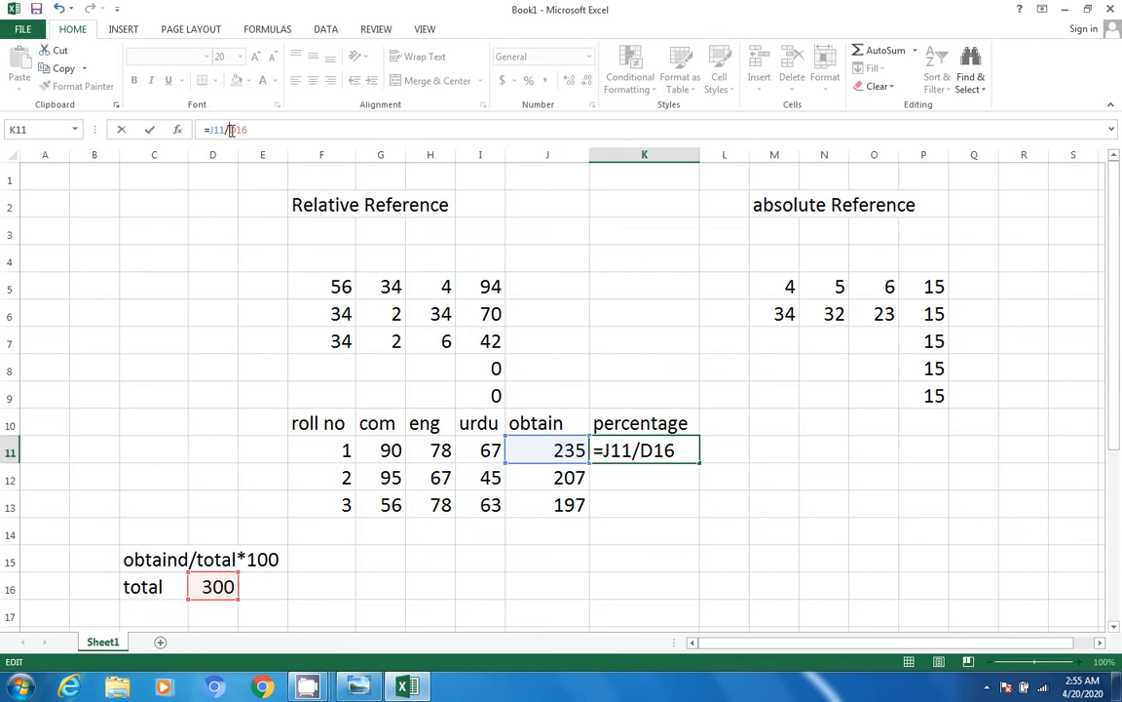
text($D)
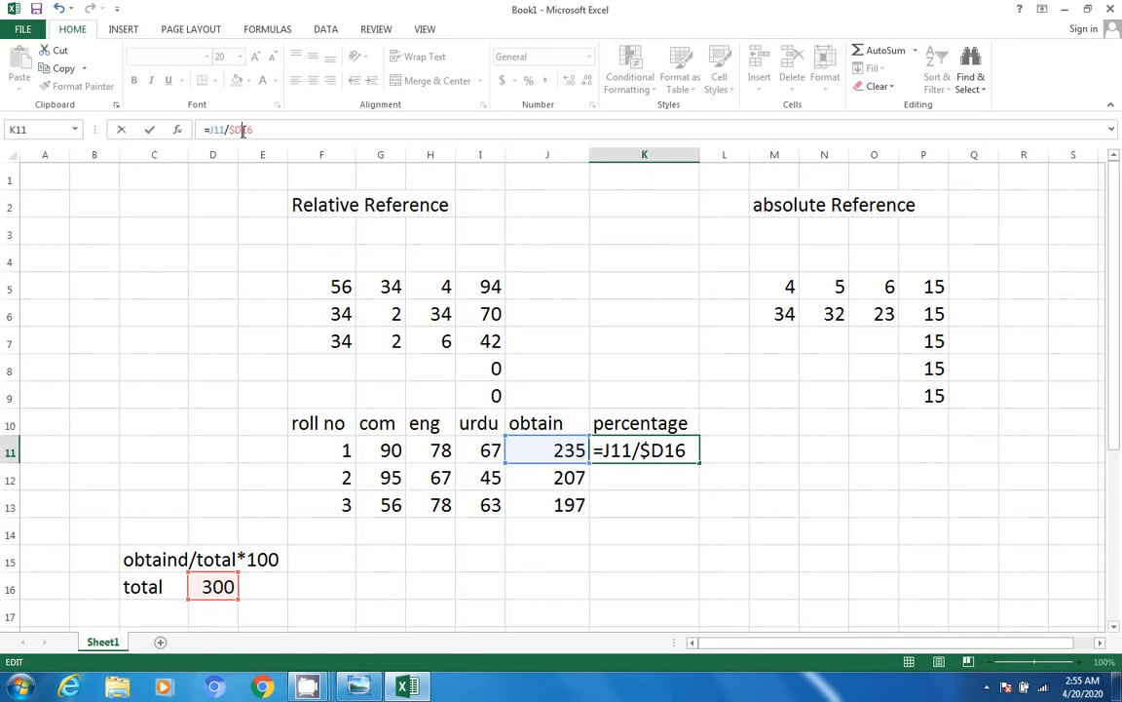
text($)
key(BackSpace)
key(BackSpace)
key(BackSpace)
key(BackSpace)
key(BackSpace)
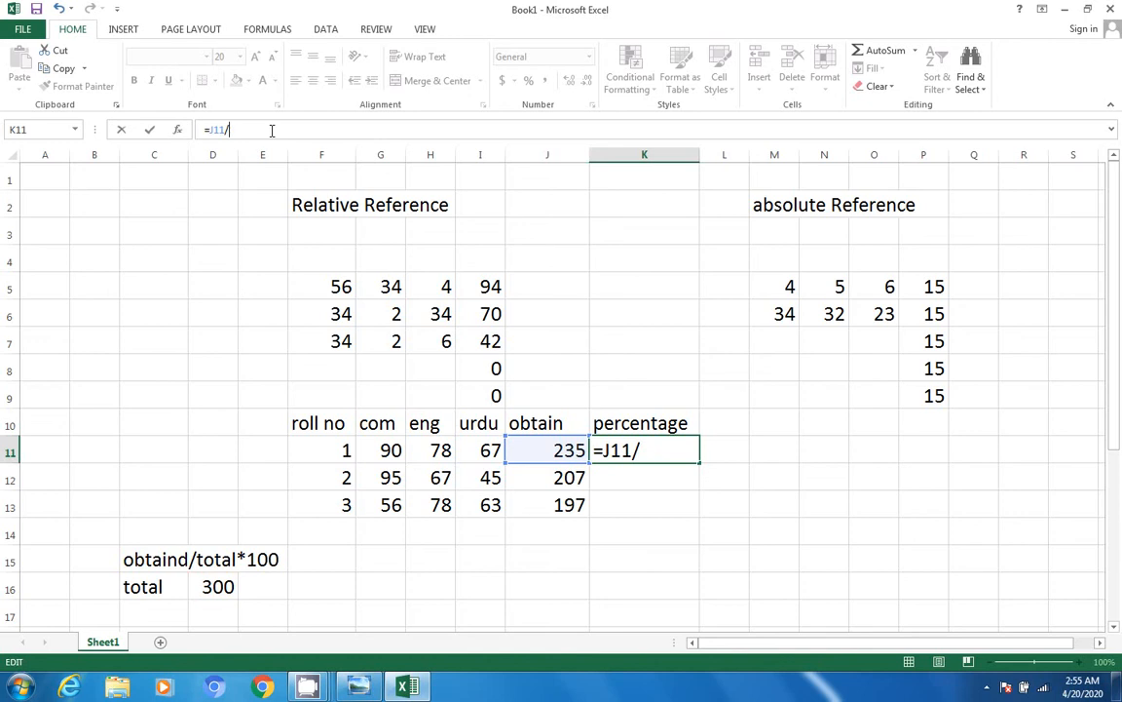
Complete the K11 formula as =J11/$D$16*100, with an absolute reference to the total marks.
click(216, 586)
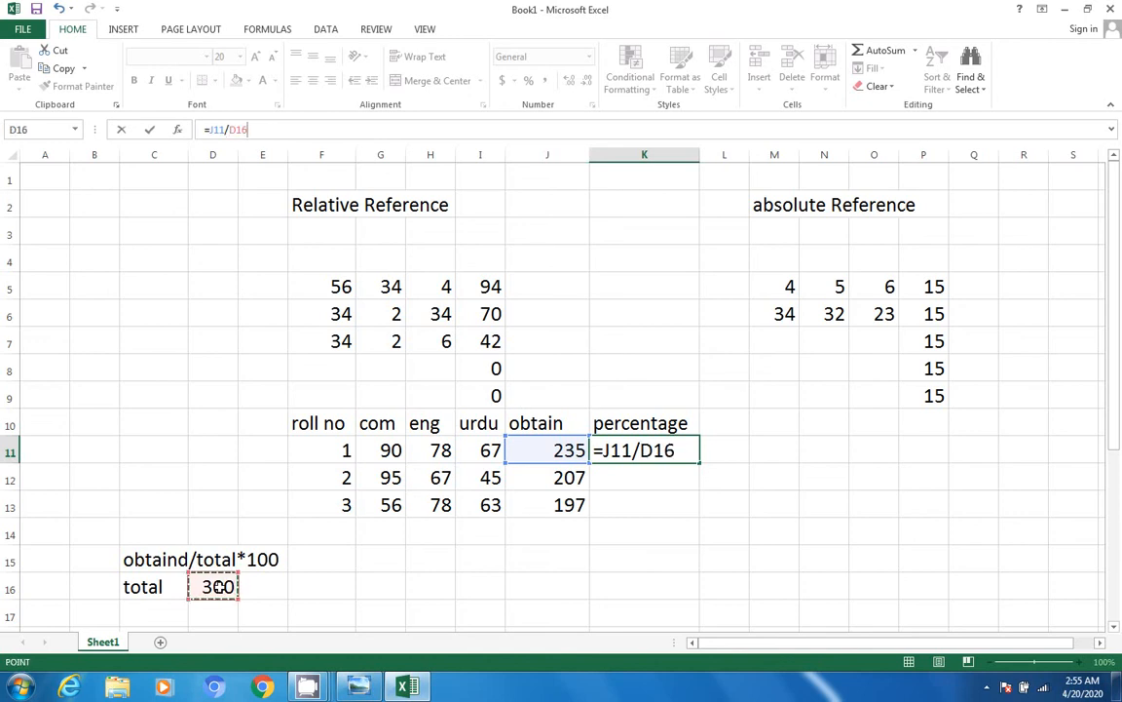
key(F4)
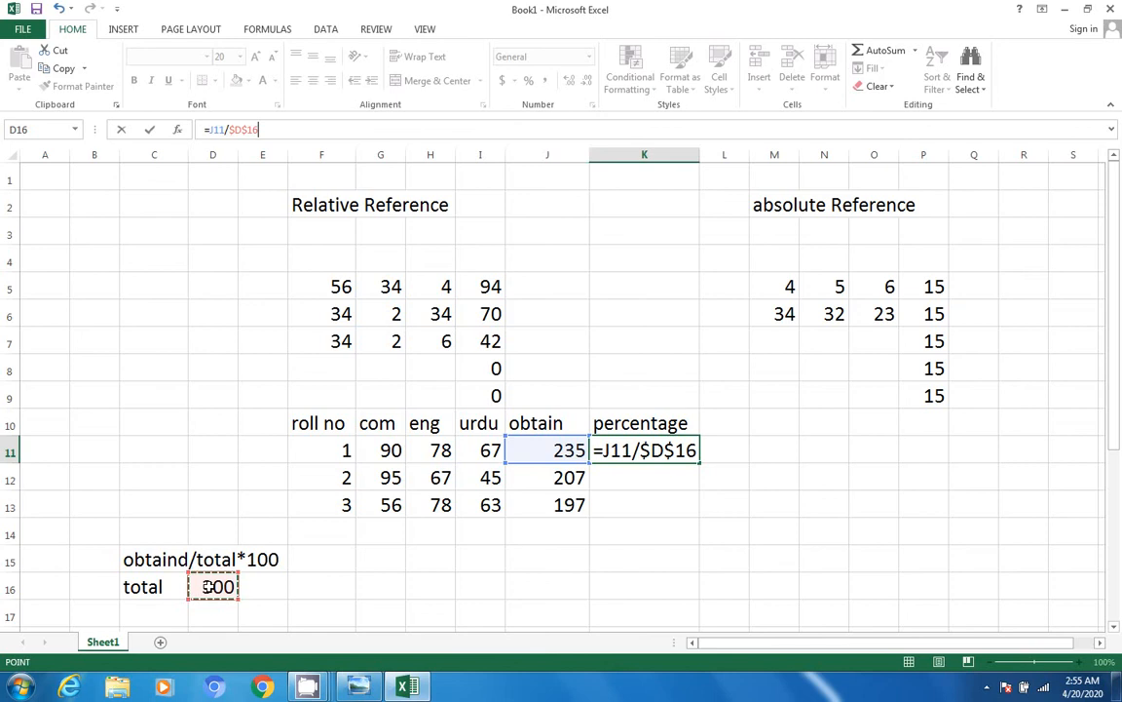
text(*100)
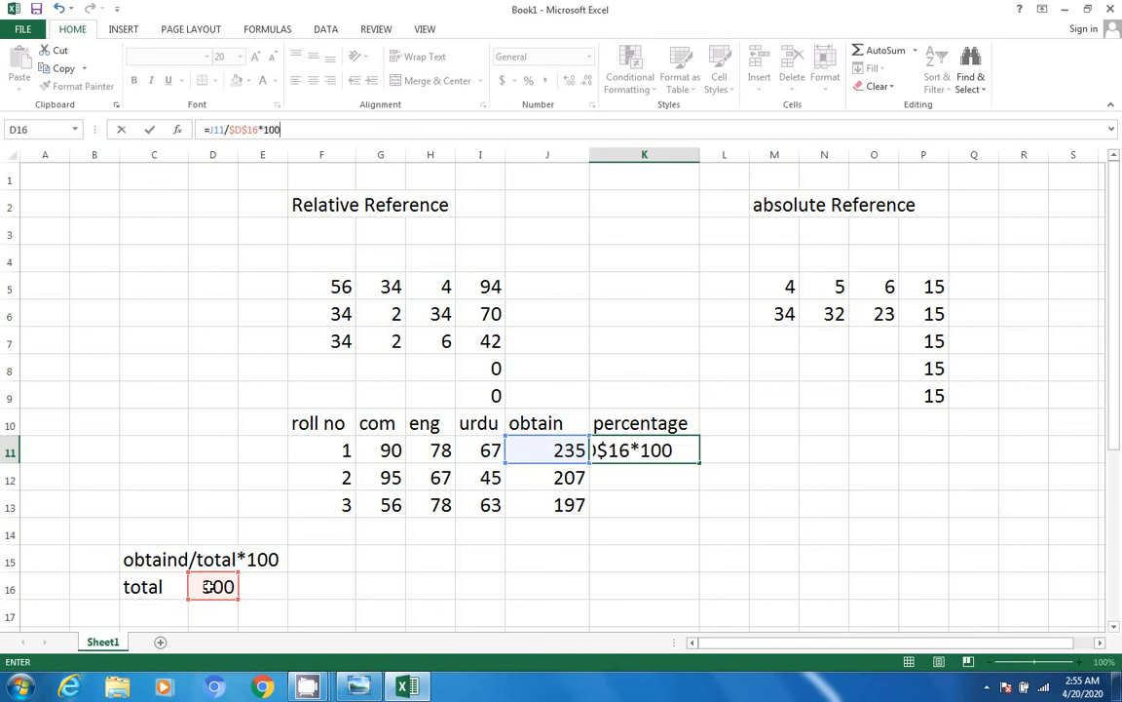
key(Return)
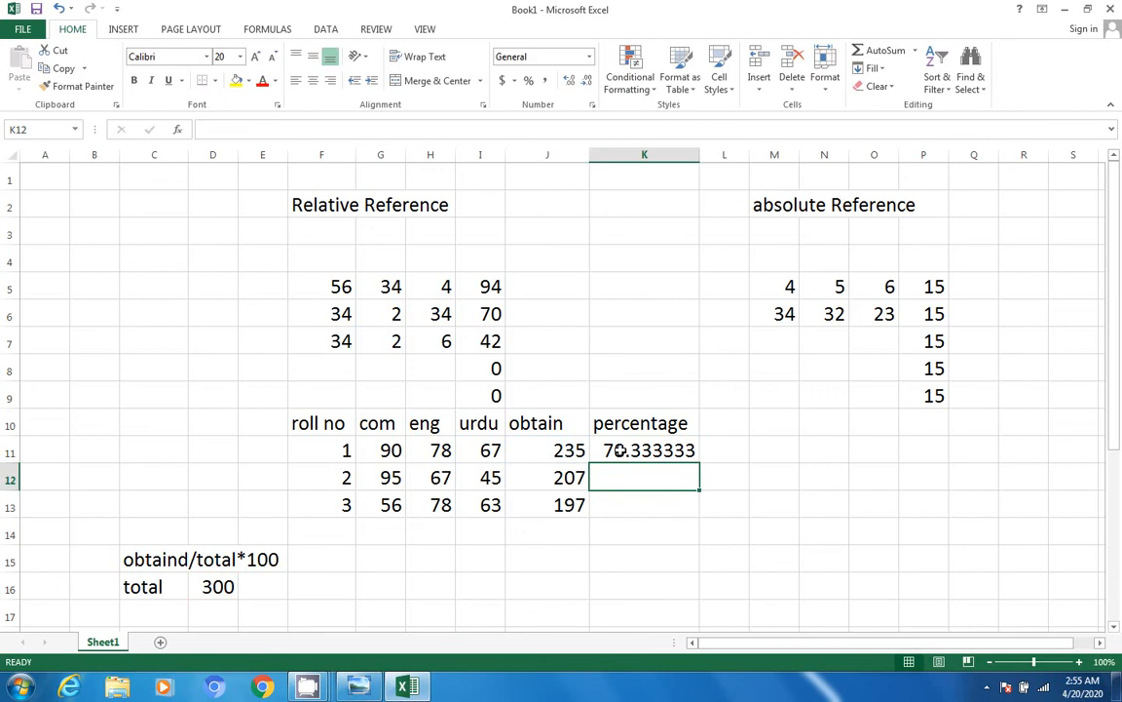
Reduce the K11 percentage to two decimal places and fill its formula down to K13.
click(620, 450)
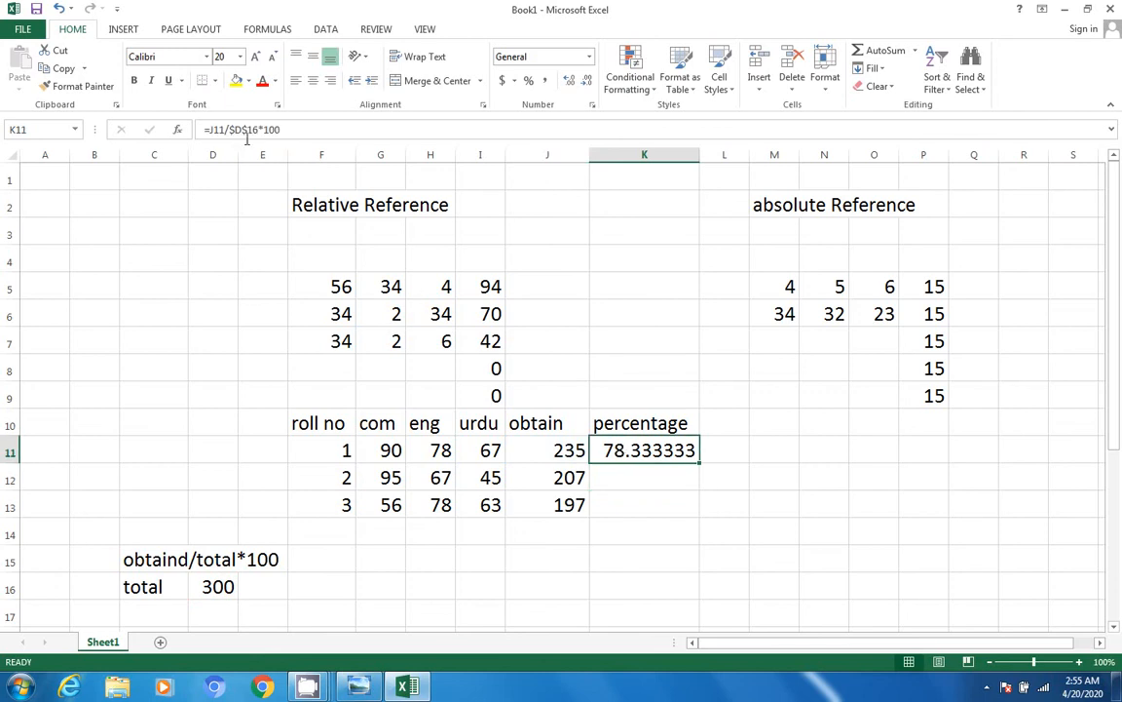
click(215, 587)
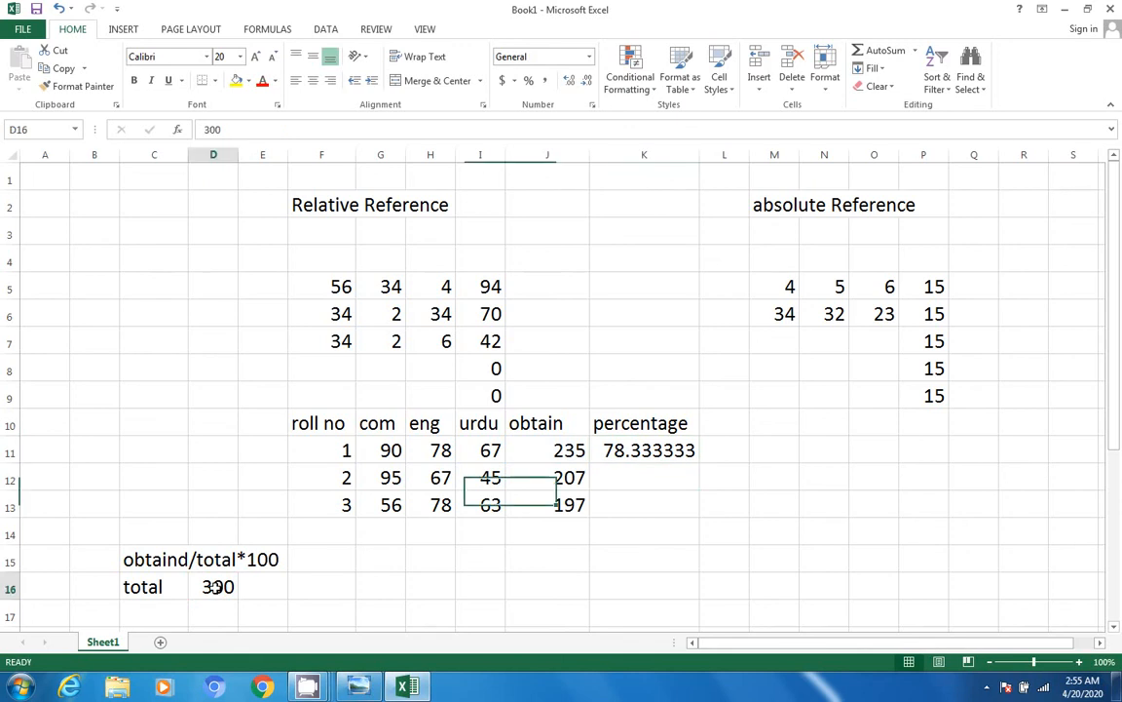
click(633, 452)
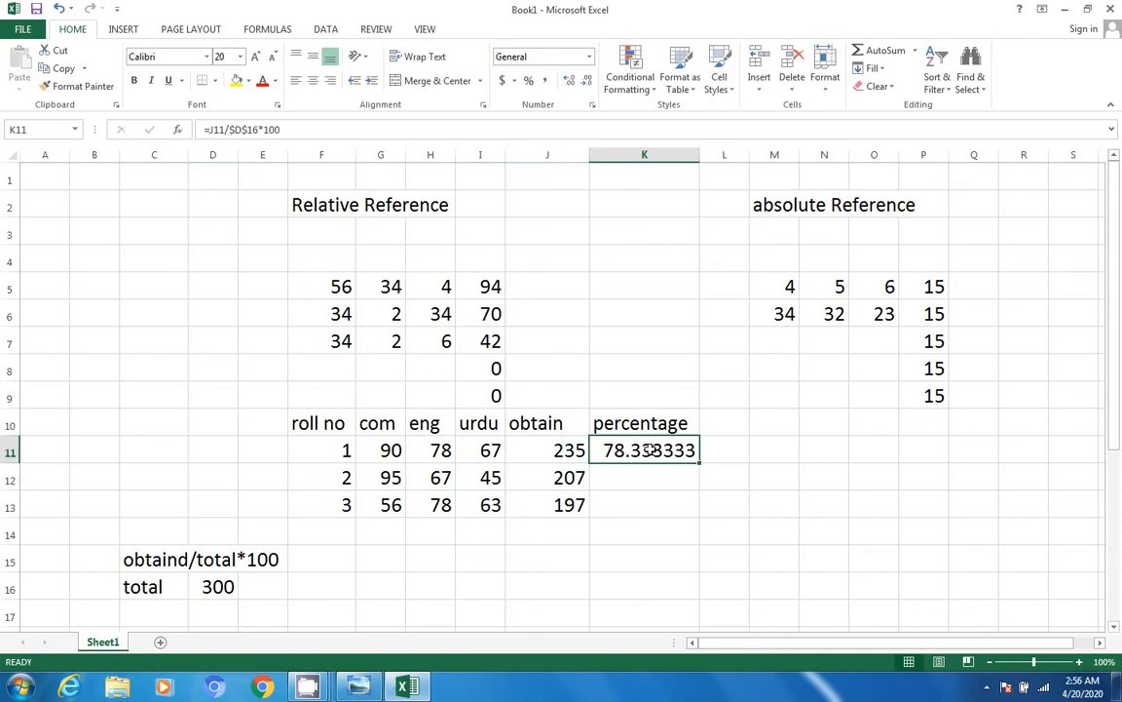
click(585, 86)
click(585, 87)
click(585, 87)
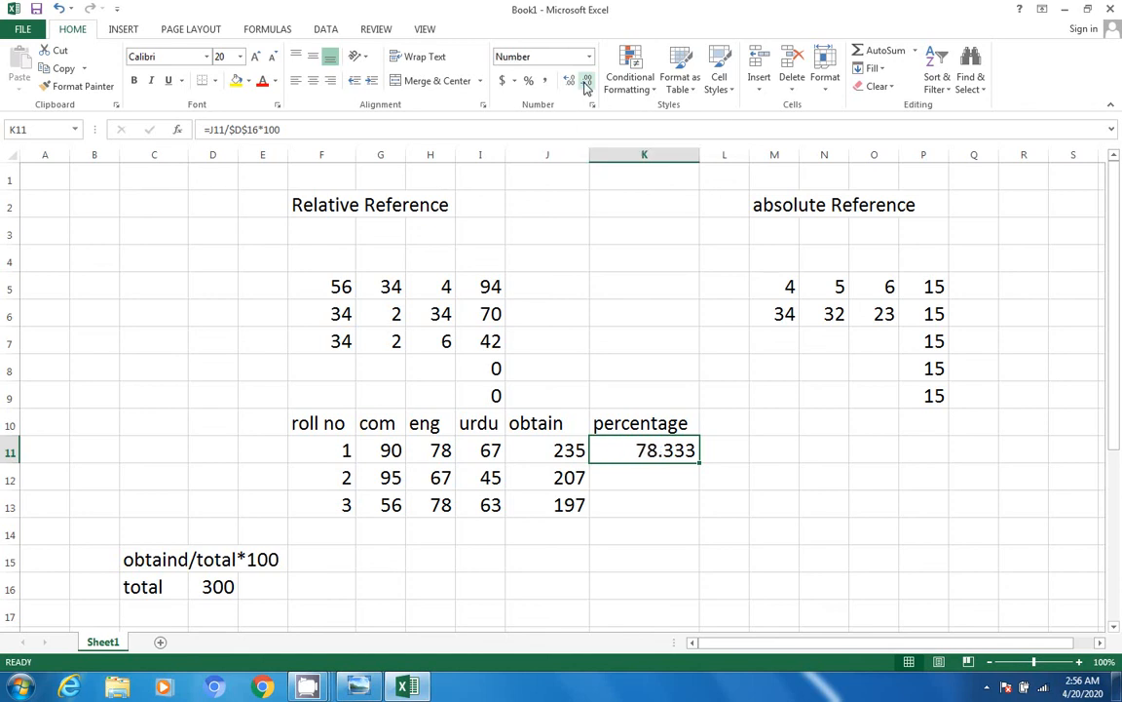
click(585, 87)
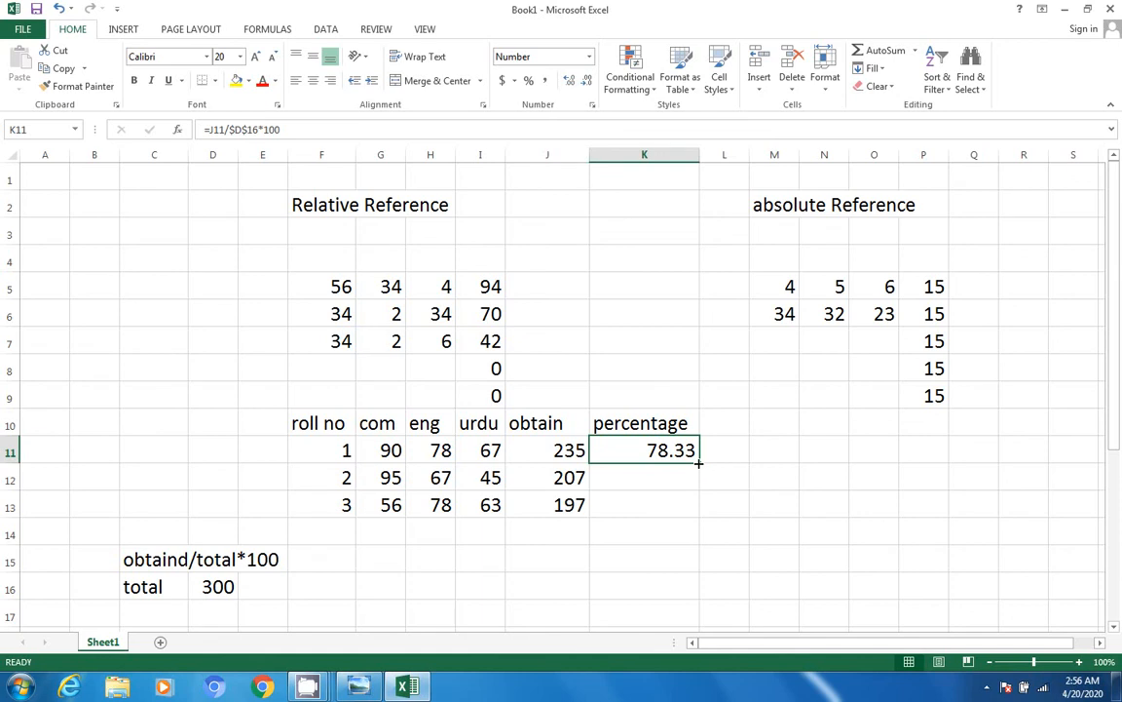
drag(699, 464, 700, 513)
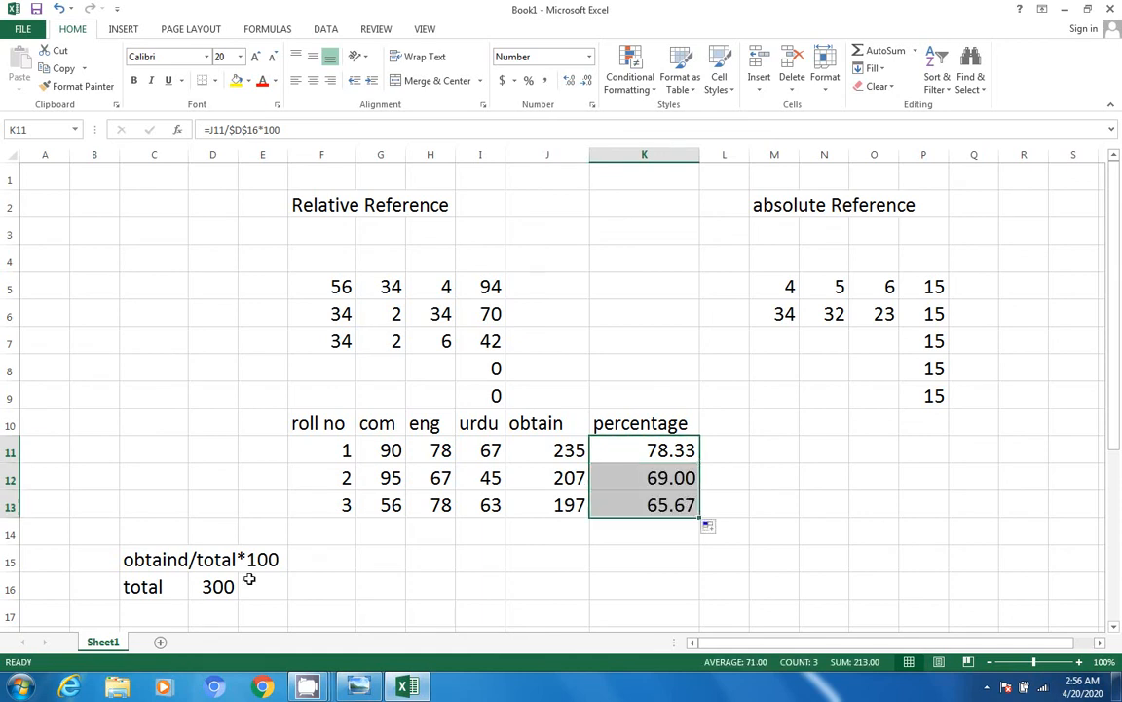
Insert a new column between the obtain and percentage columns.
click(221, 585)
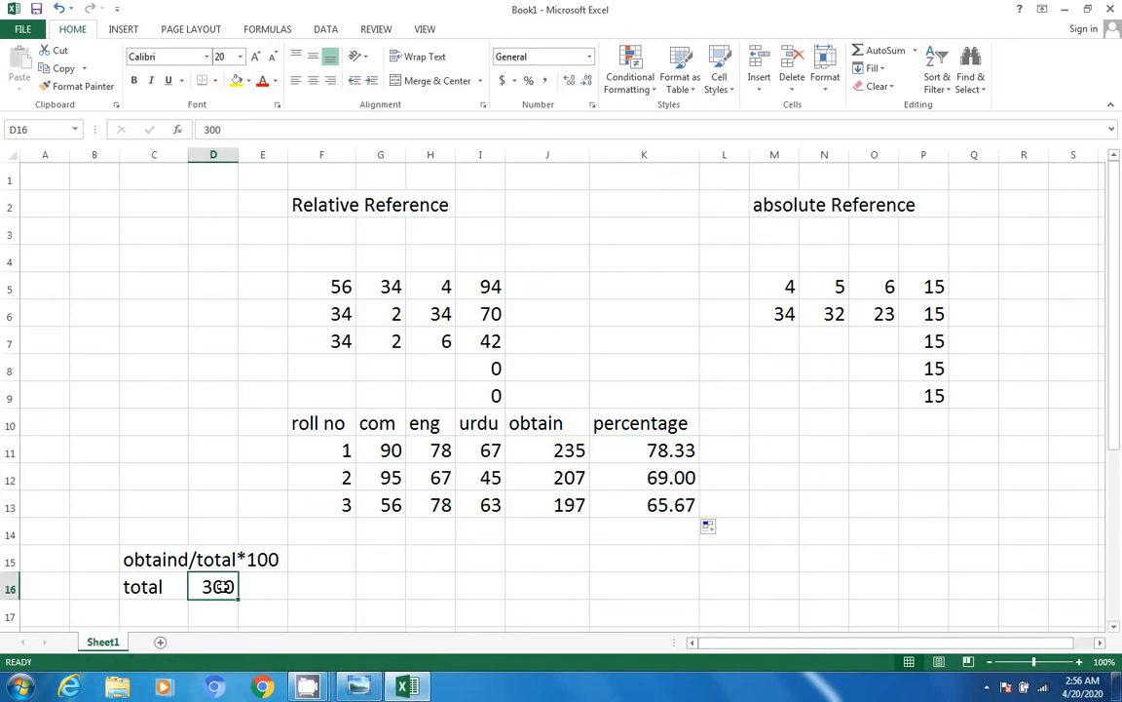
click(643, 478)
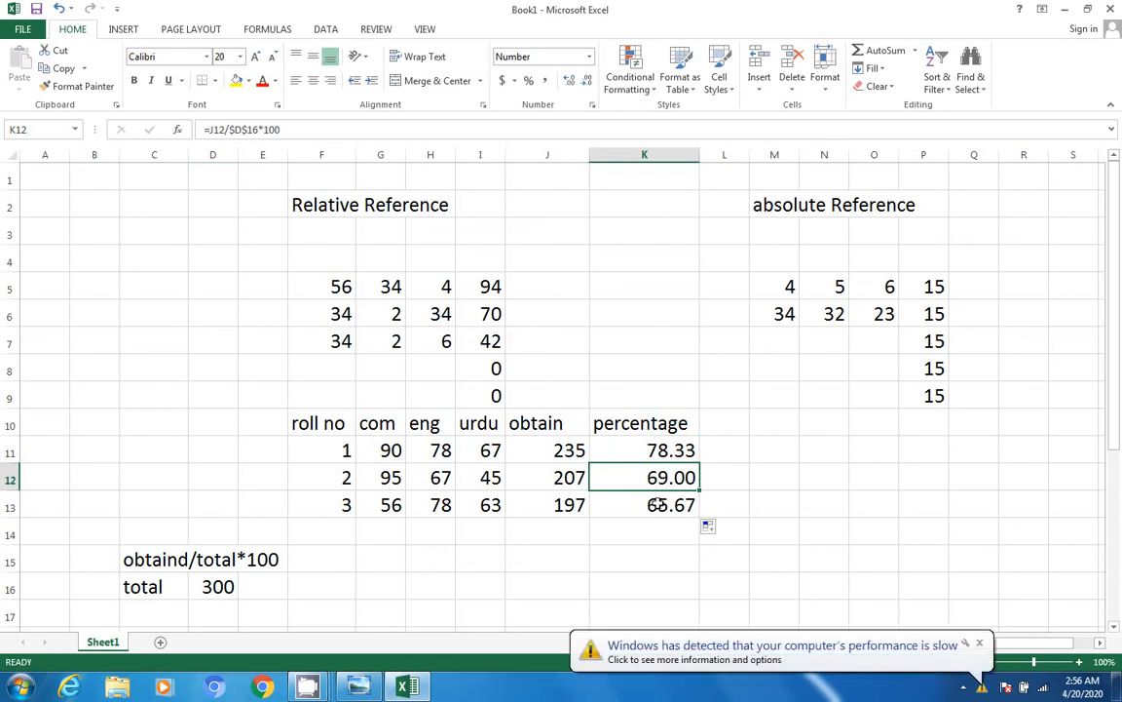
click(643, 428)
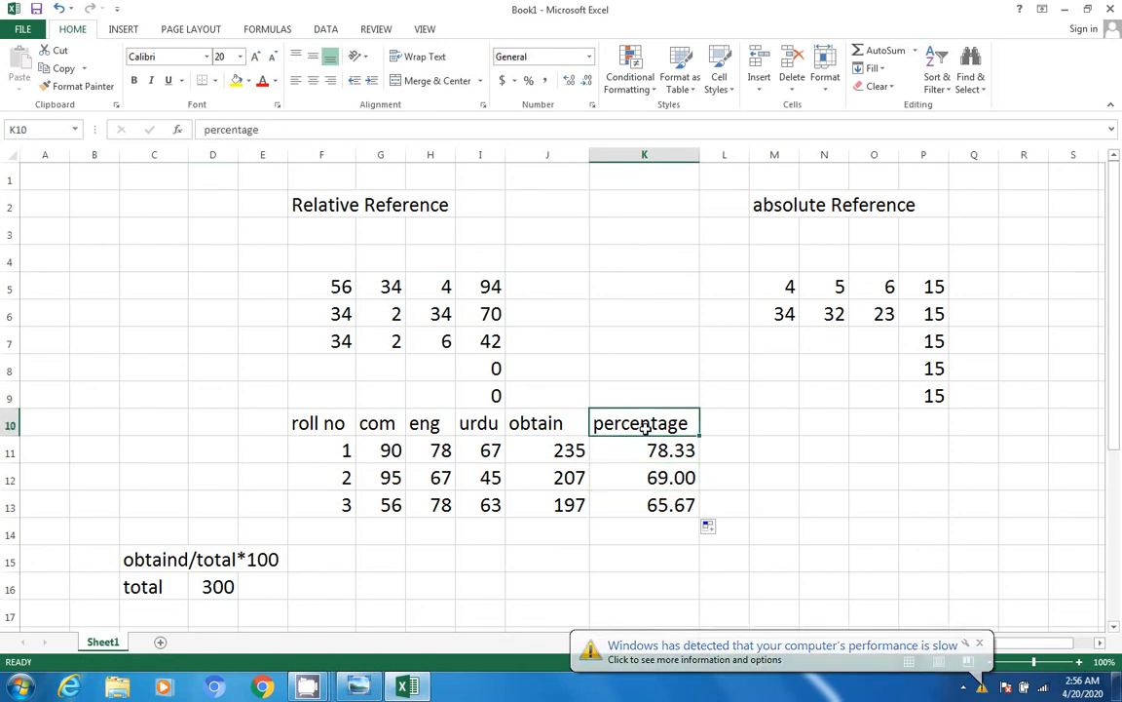
right_click(611, 153)
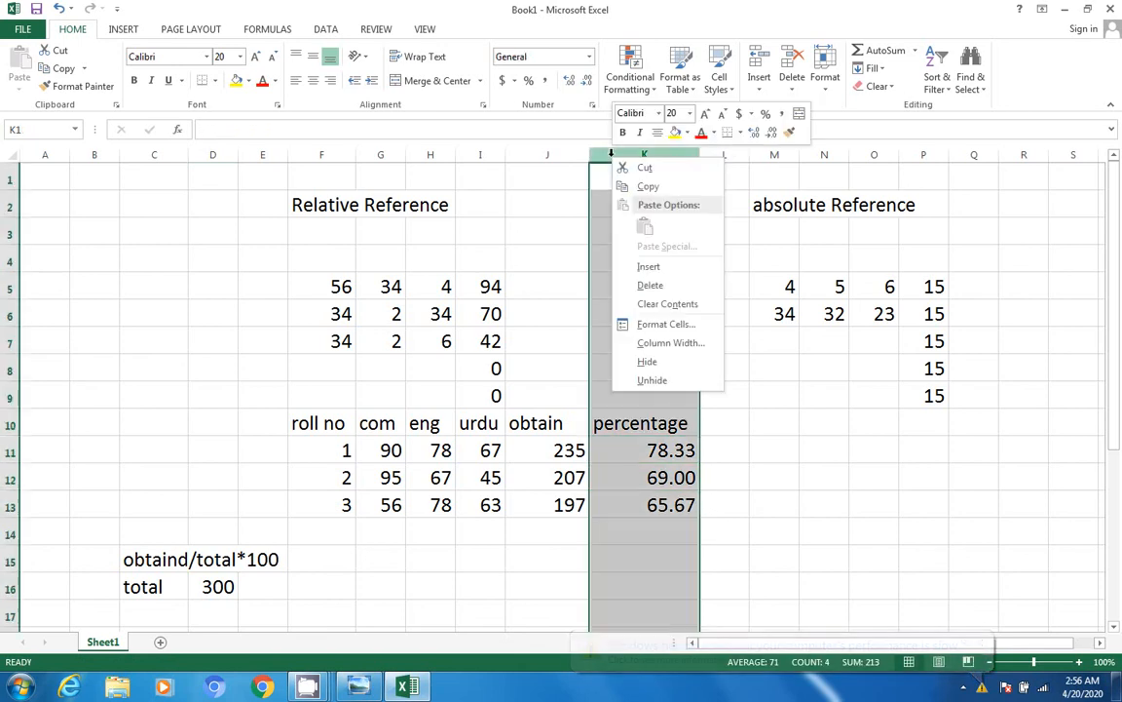
click(648, 266)
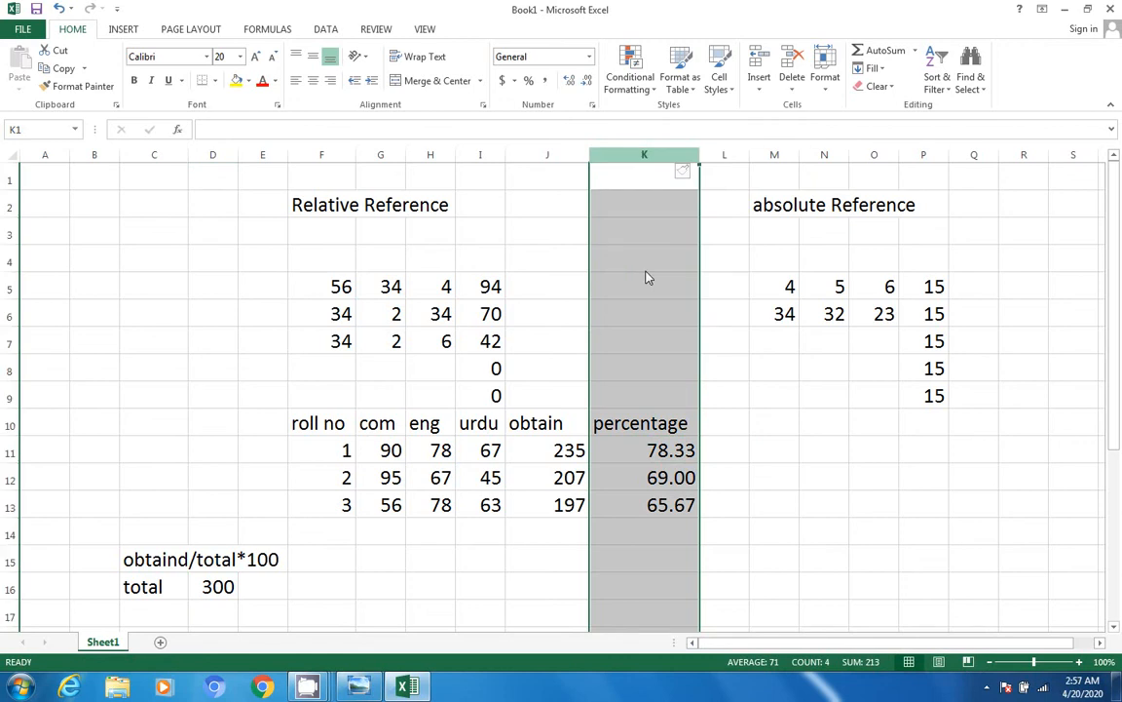
Add the heading "total" in K10 of the new column.
click(643, 431)
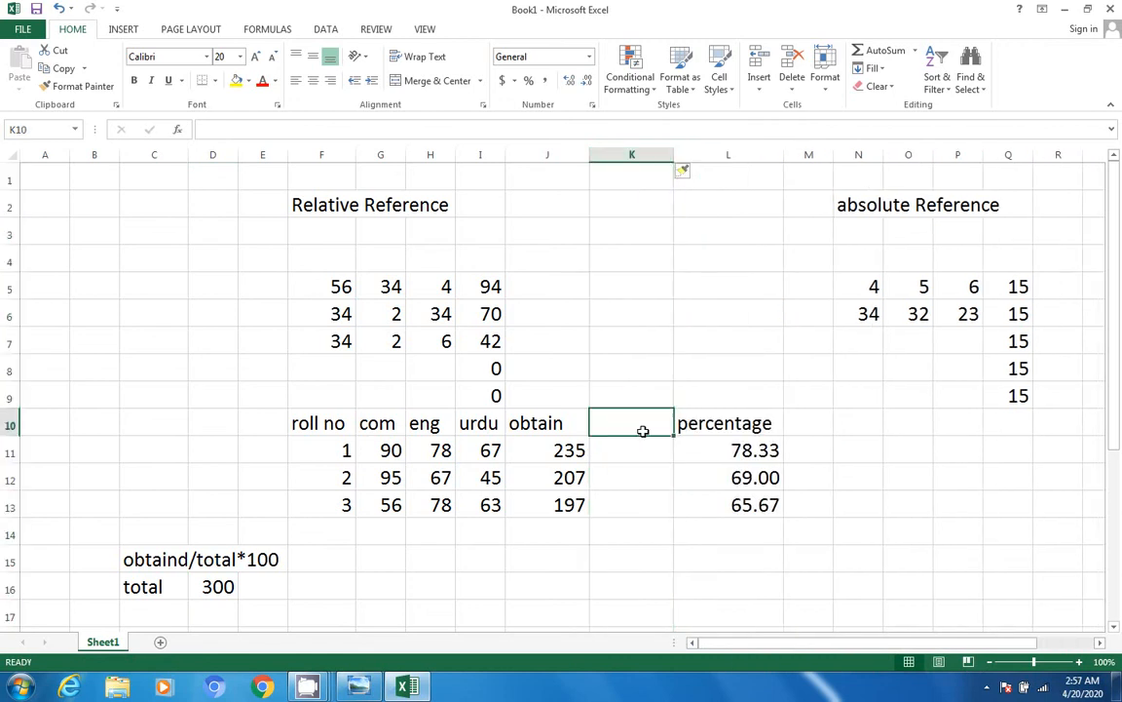
text(totoa)
key(BackSpace)
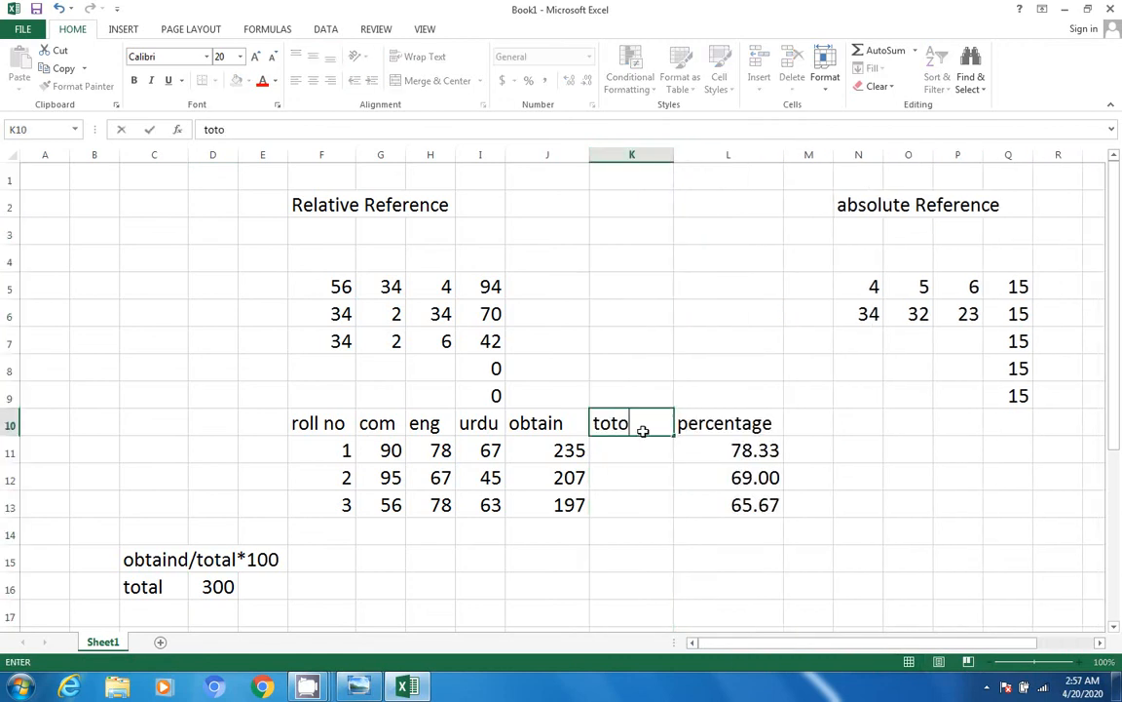
key(BackSpace)
text(al)
key(Return)
Enter total marks of 300 for all three roll numbers in K11 to K13.
text(300)
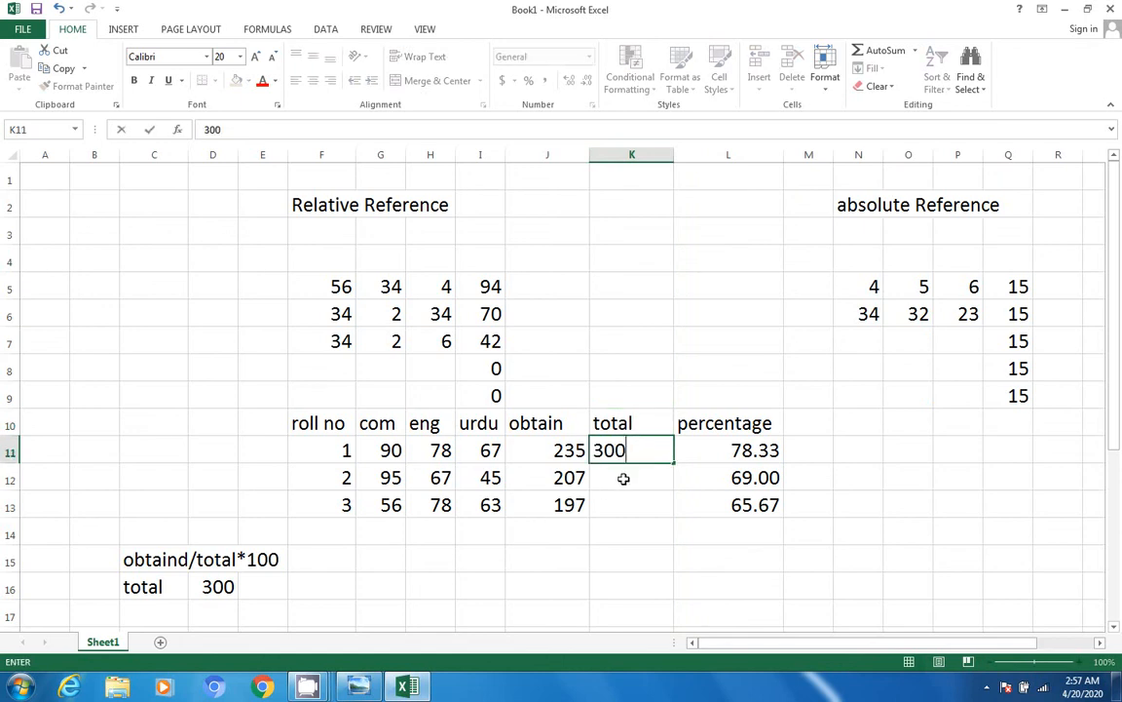
key(Return)
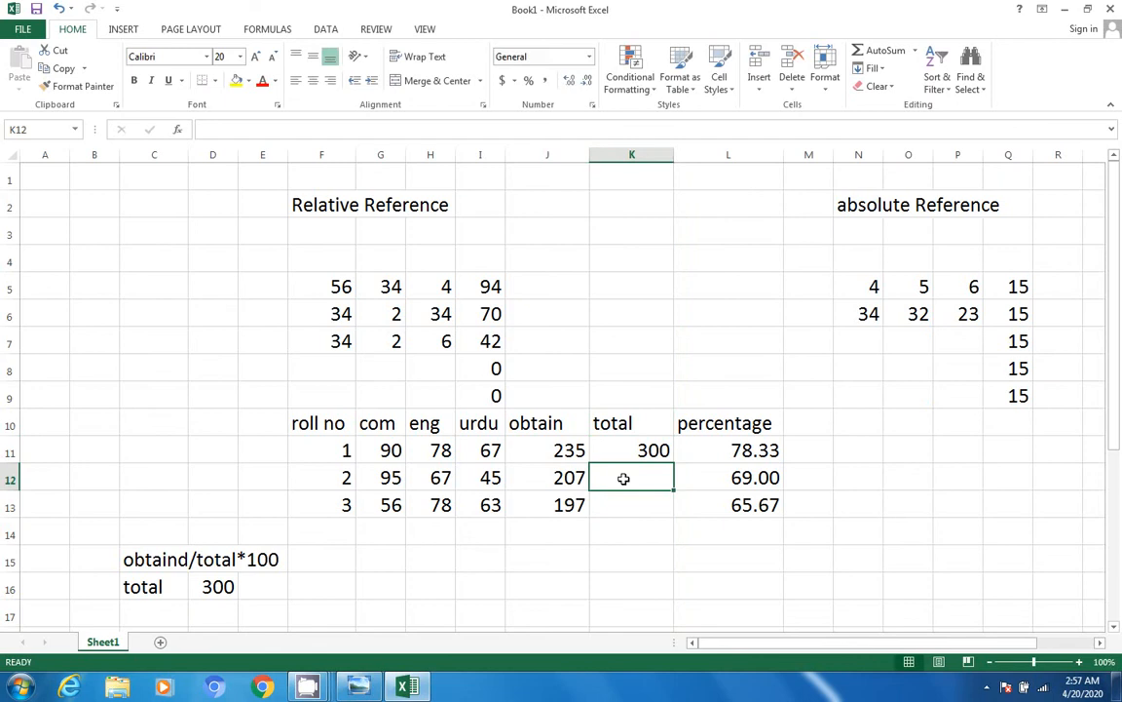
text(300)
click(626, 502)
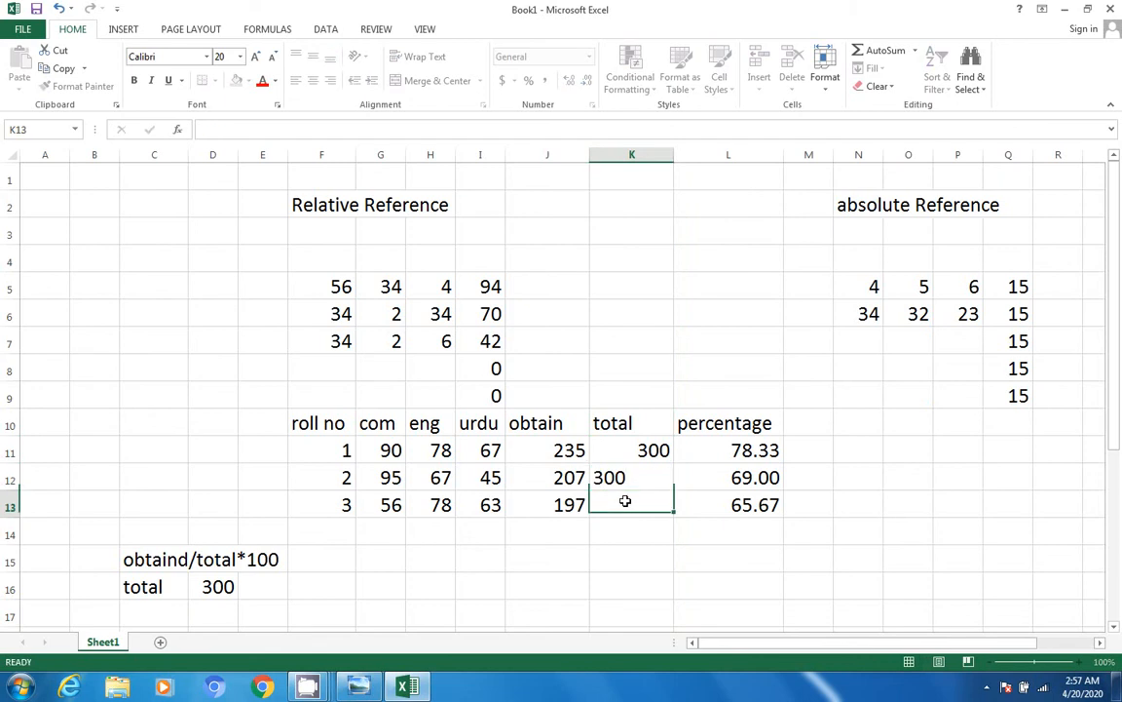
text(300)
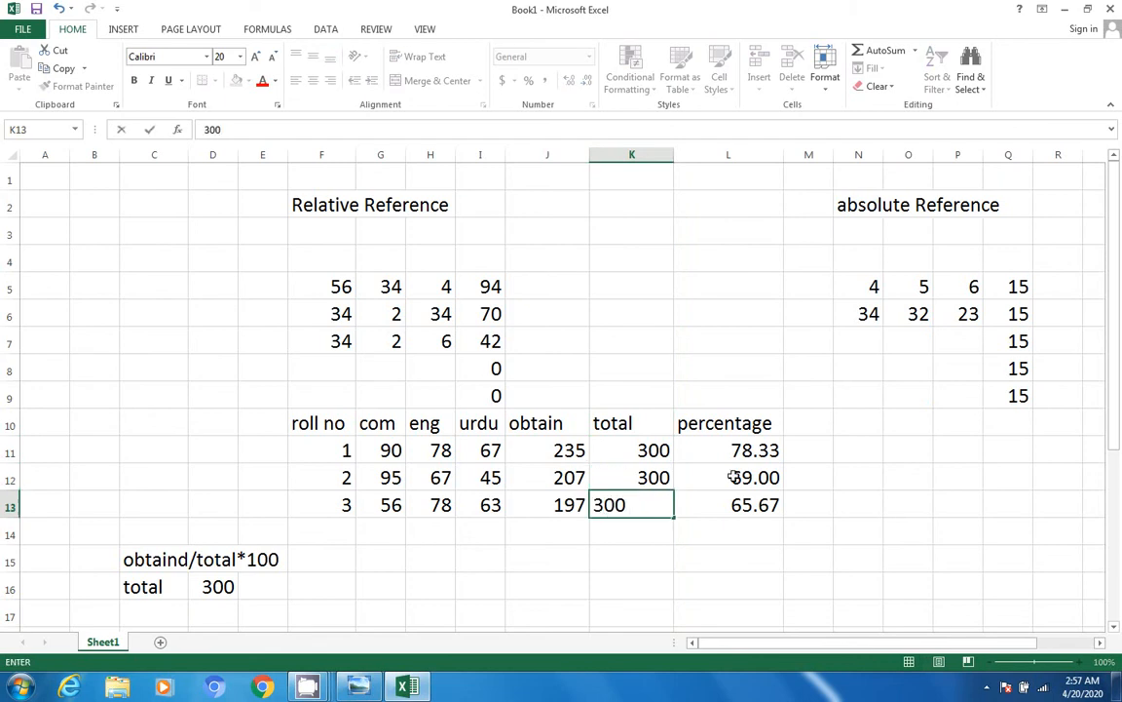
Change the percentage formula in L11 to =J11/K11*100, replacing the absolute reference with the relative cell K11.
click(748, 449)
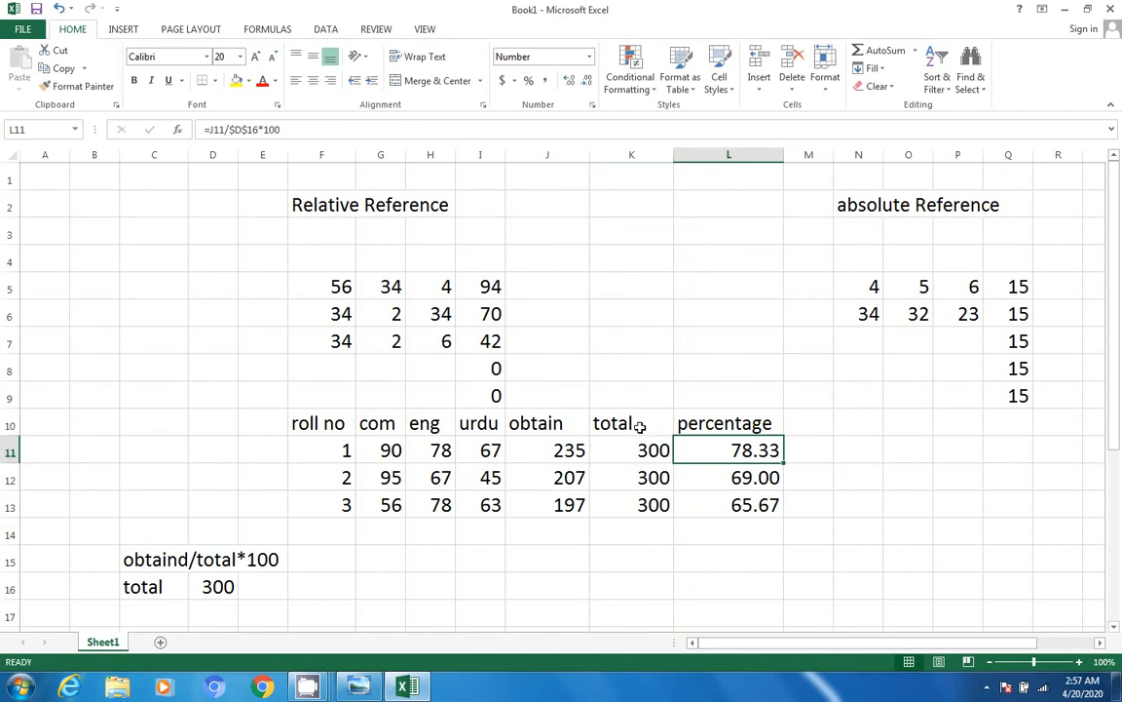
click(259, 130)
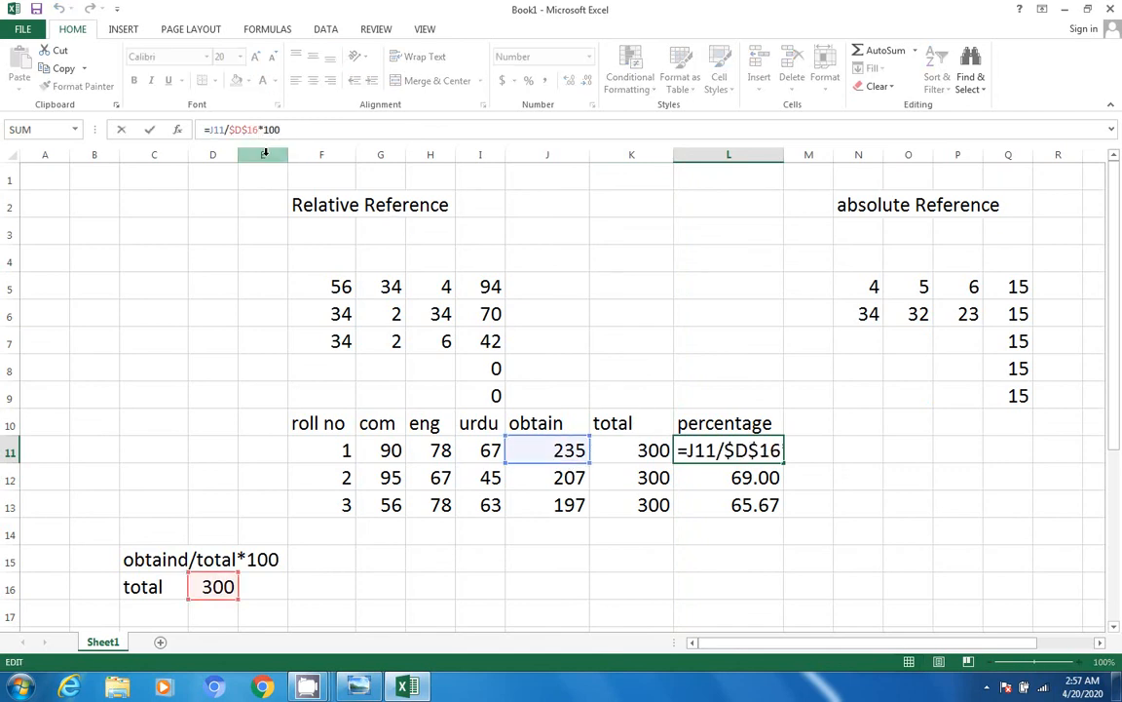
key(BackSpace)
key(BackSpace)
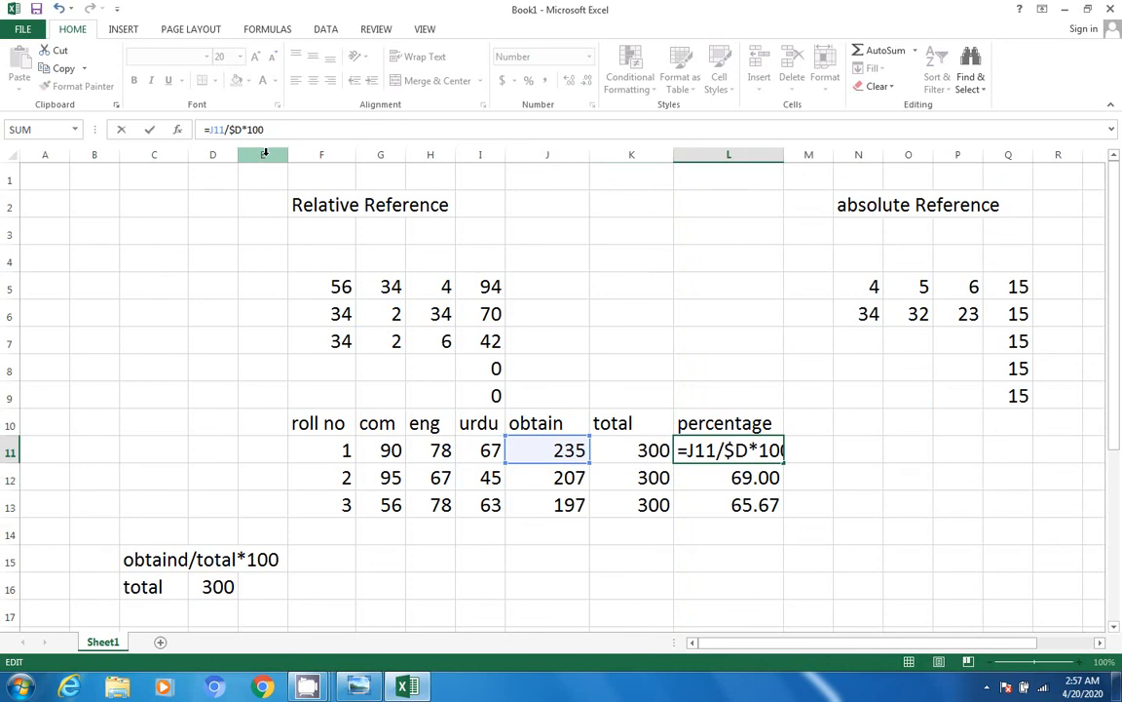
key(BackSpace)
key(BackSpace)
key(BackSpace)
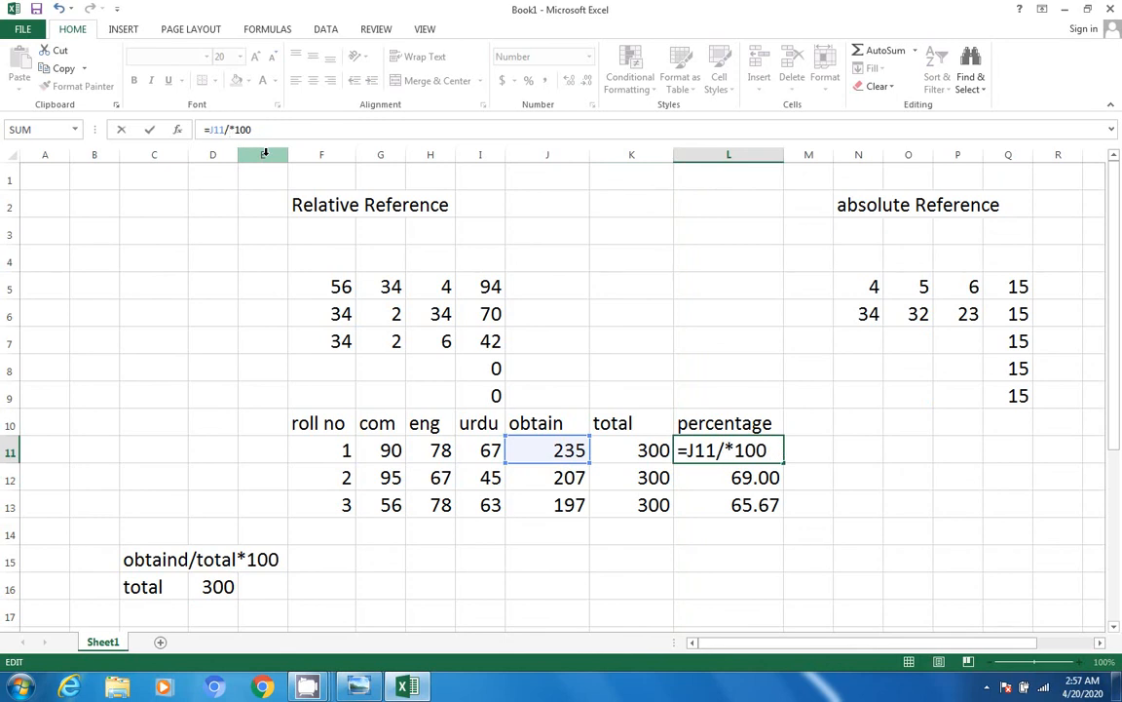
click(635, 451)
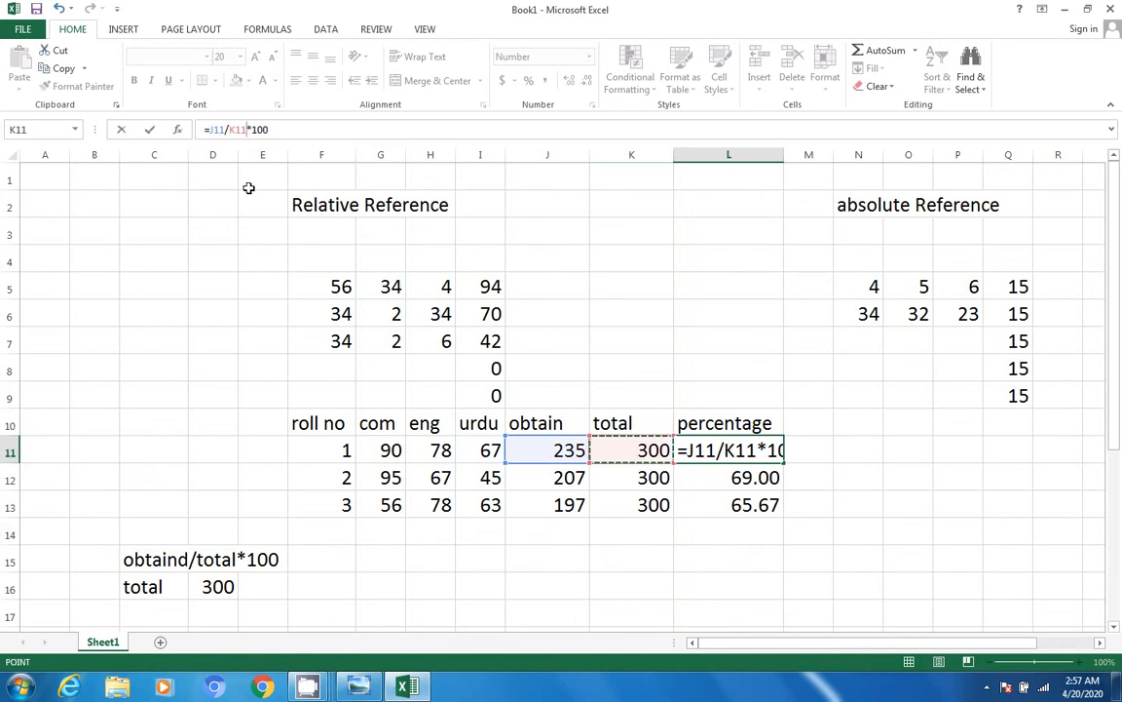
key(Return)
click(682, 451)
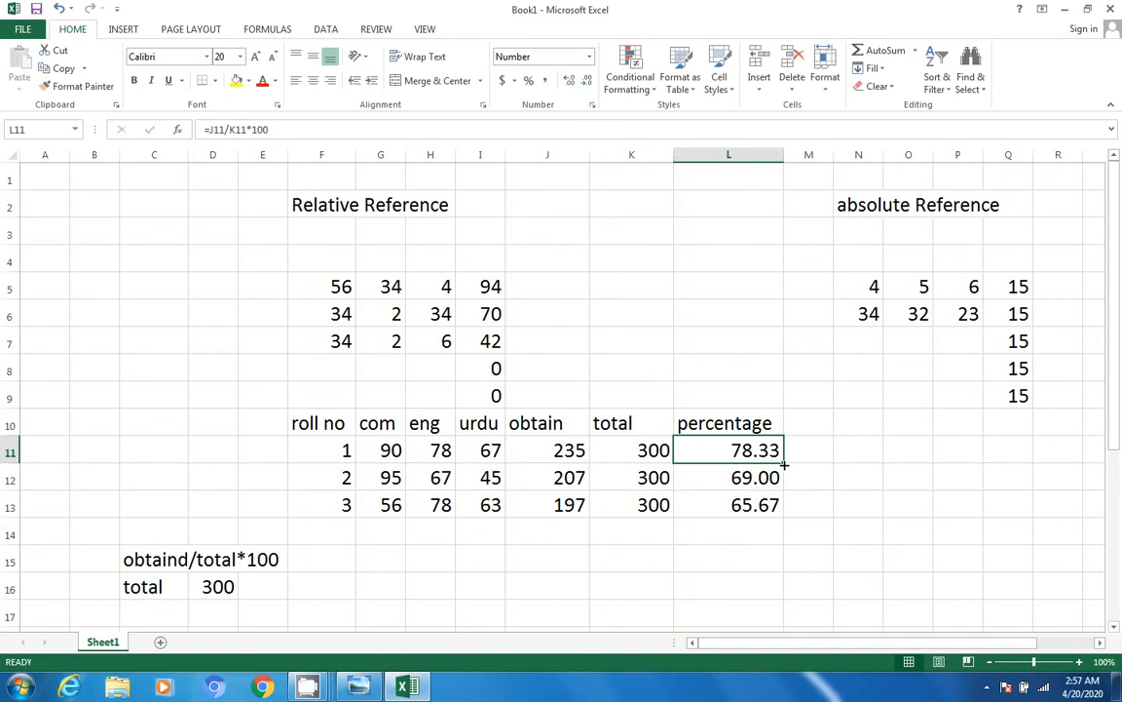
Copy the percentage formula from L11 down to L13 for all three roll numbers.
drag(784, 466, 782, 523)
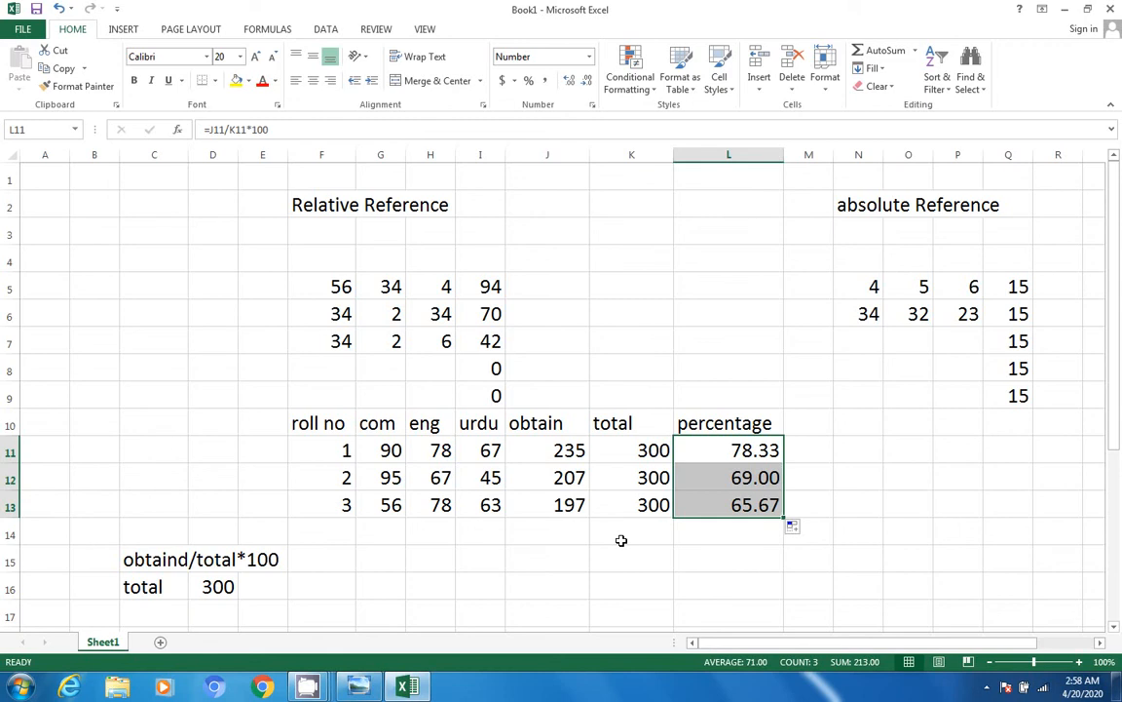
Switch to Windows Photo Viewer, examine the Precedence of Operators slide, and return to the Excel workbook.
click(361, 687)
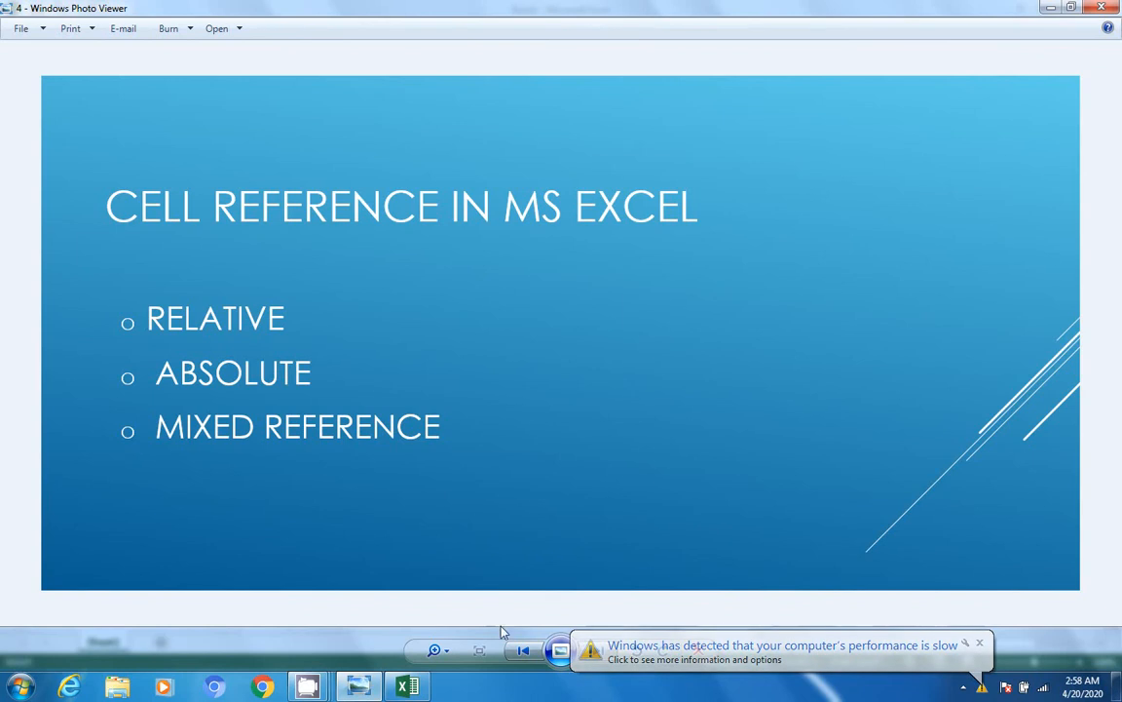
click(523, 650)
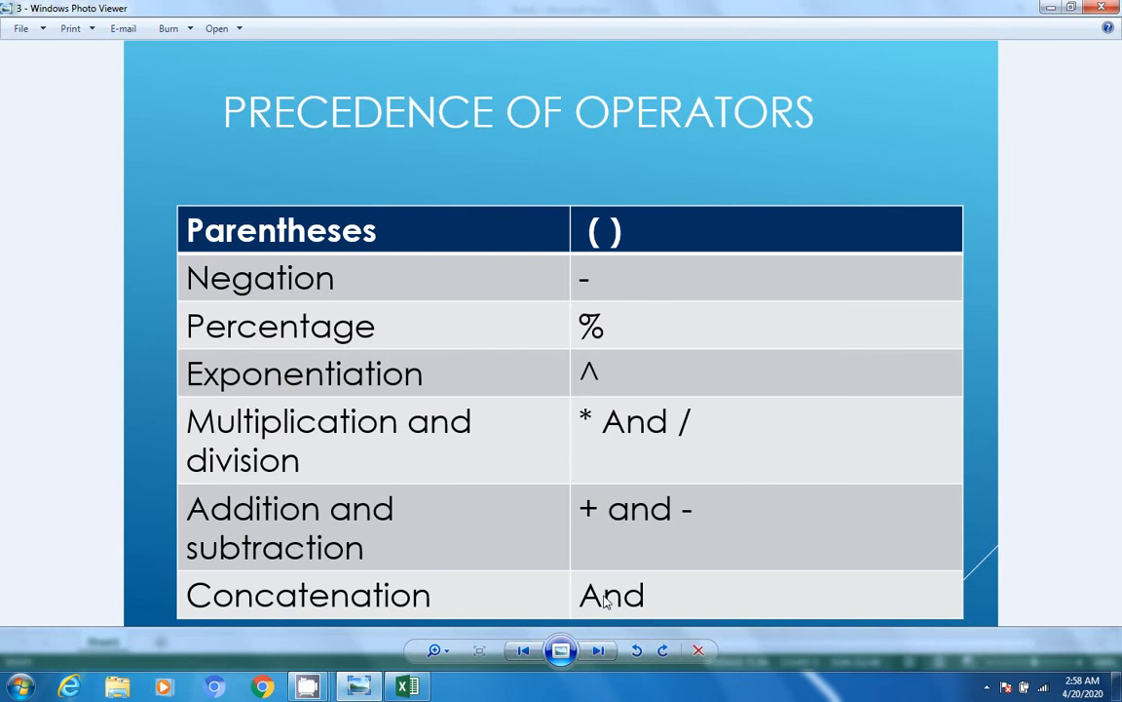
click(409, 688)
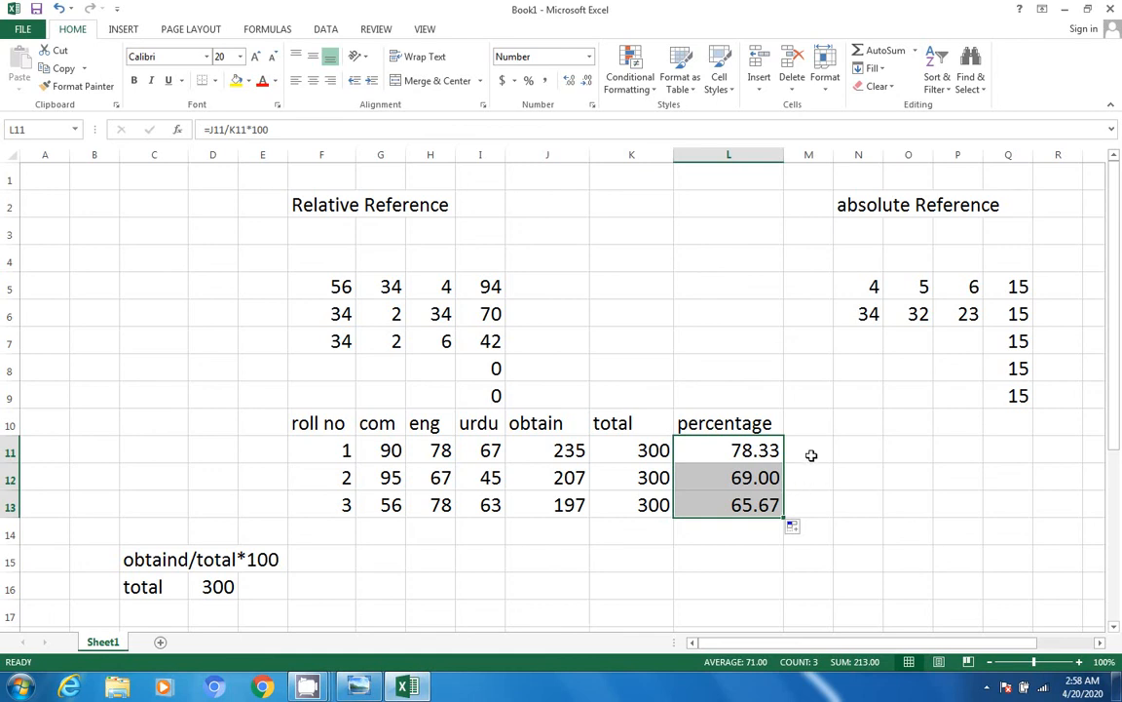
Add the heading "status" in M10 beside the percentage column and widen column M to fit it.
click(820, 423)
text(sta)
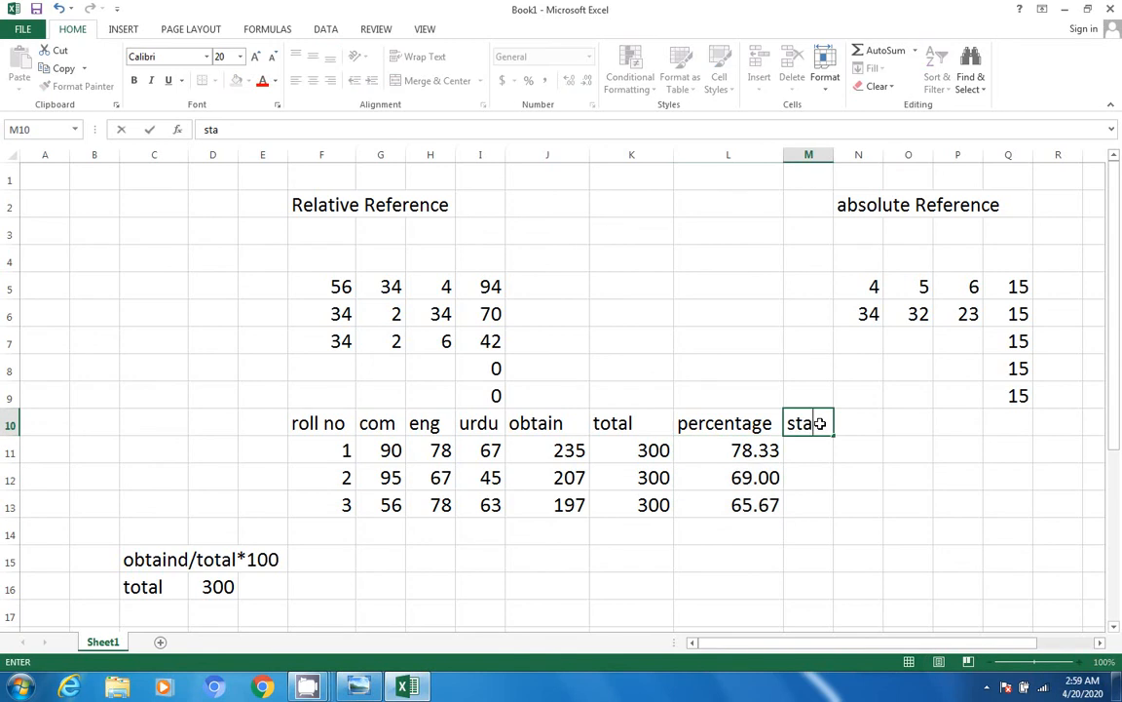
text(u)
key(BackSpace)
text(tus)
click(833, 155)
drag(835, 155, 847, 155)
click(808, 455)
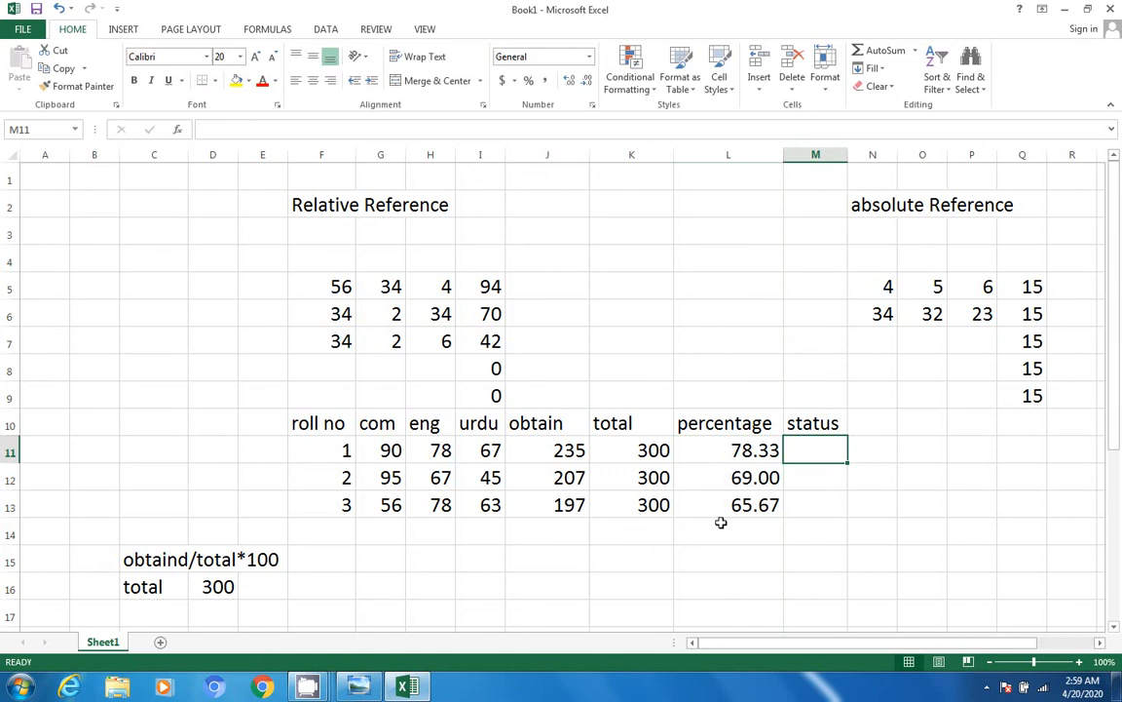
Recheck the operator precedence table in Windows Photo Viewer and go back to the marks table in Excel.
click(361, 686)
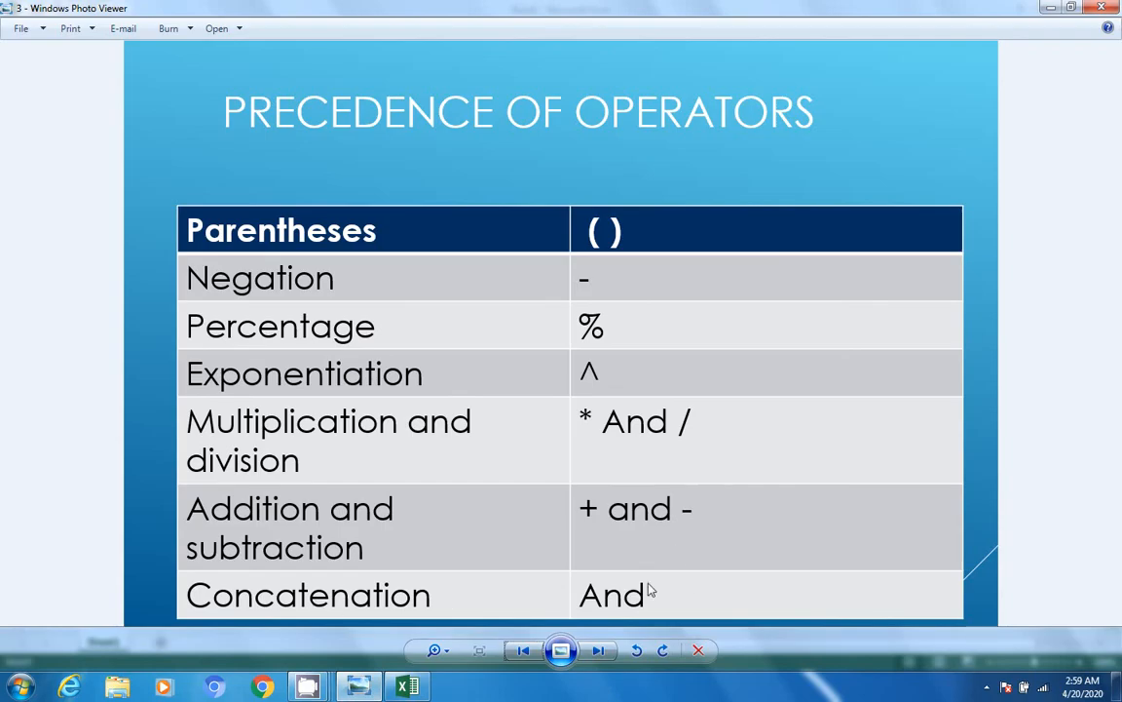
click(407, 687)
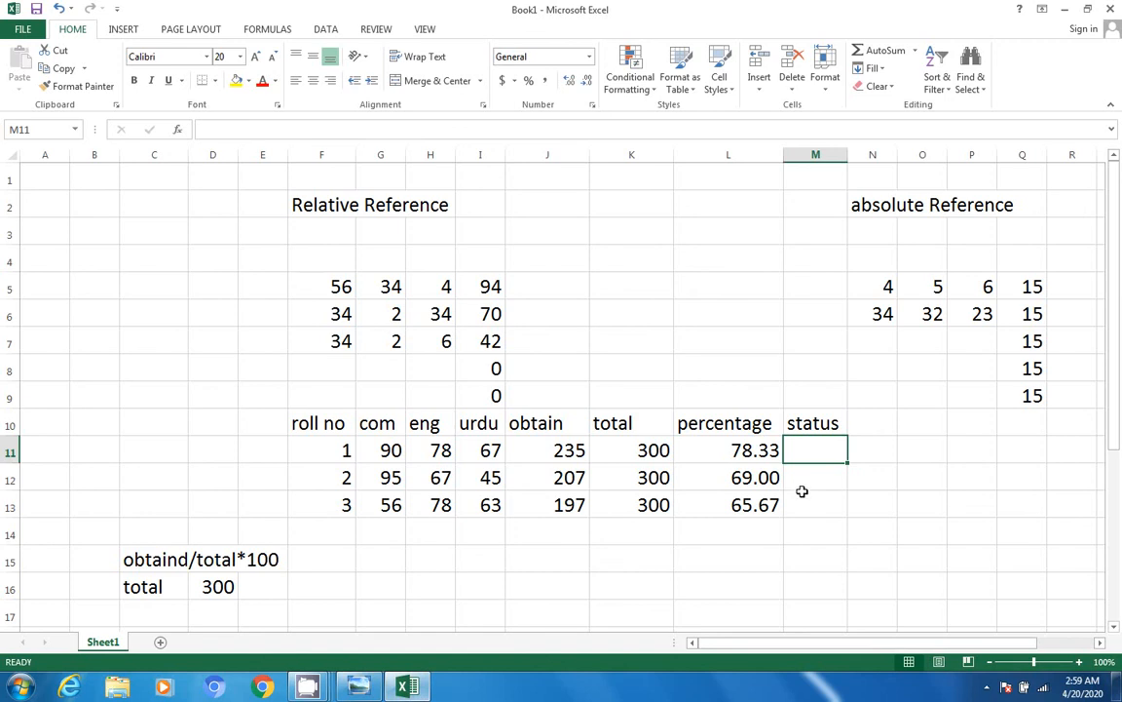
Begin an IF formula in M11 with the logical test AND(L11>=75) on the first percentage.
click(244, 132)
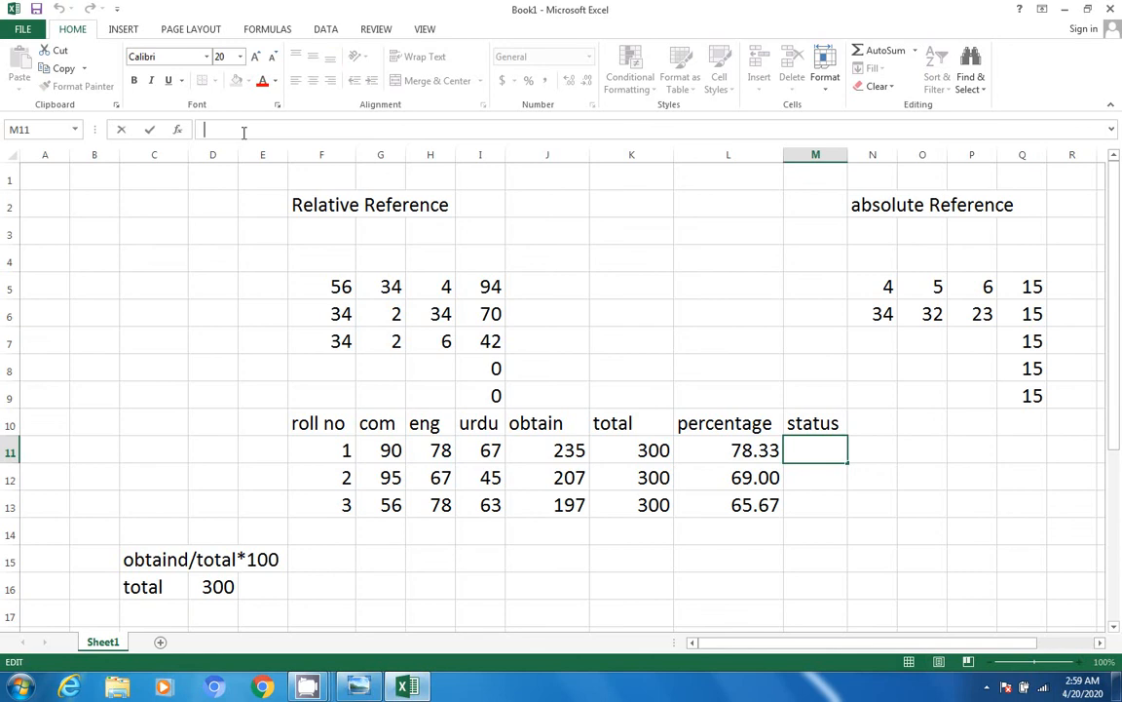
text(=)
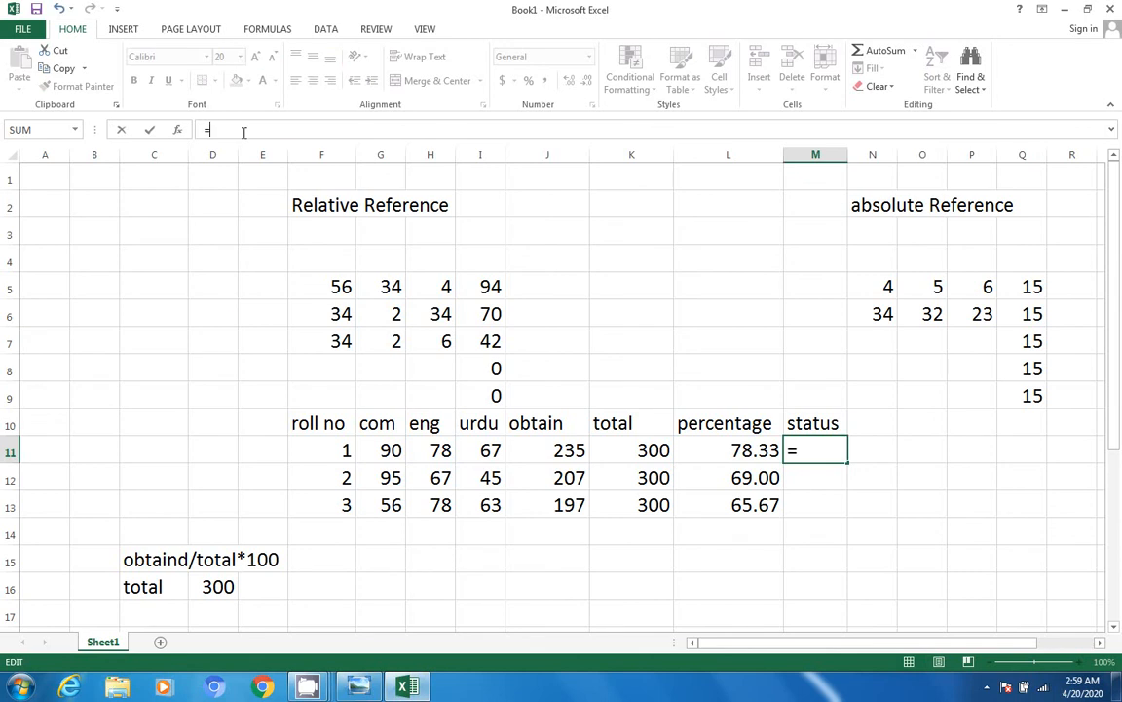
text(i)
key(BackSpace)
text(IF)
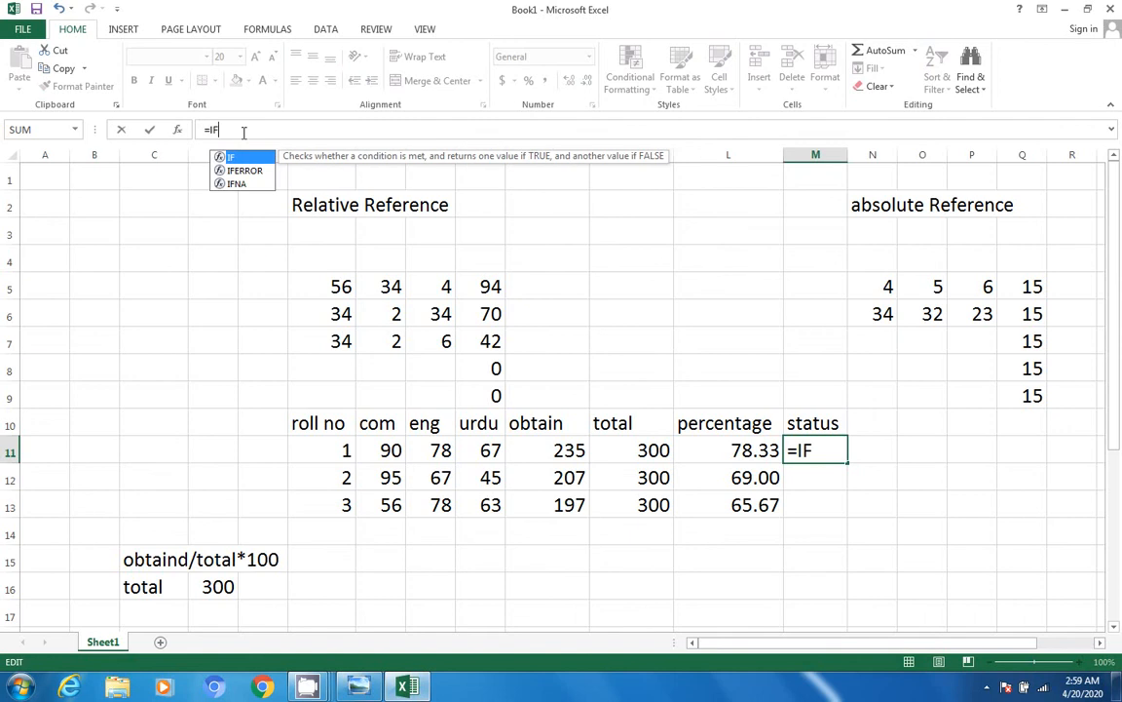
text((AND)
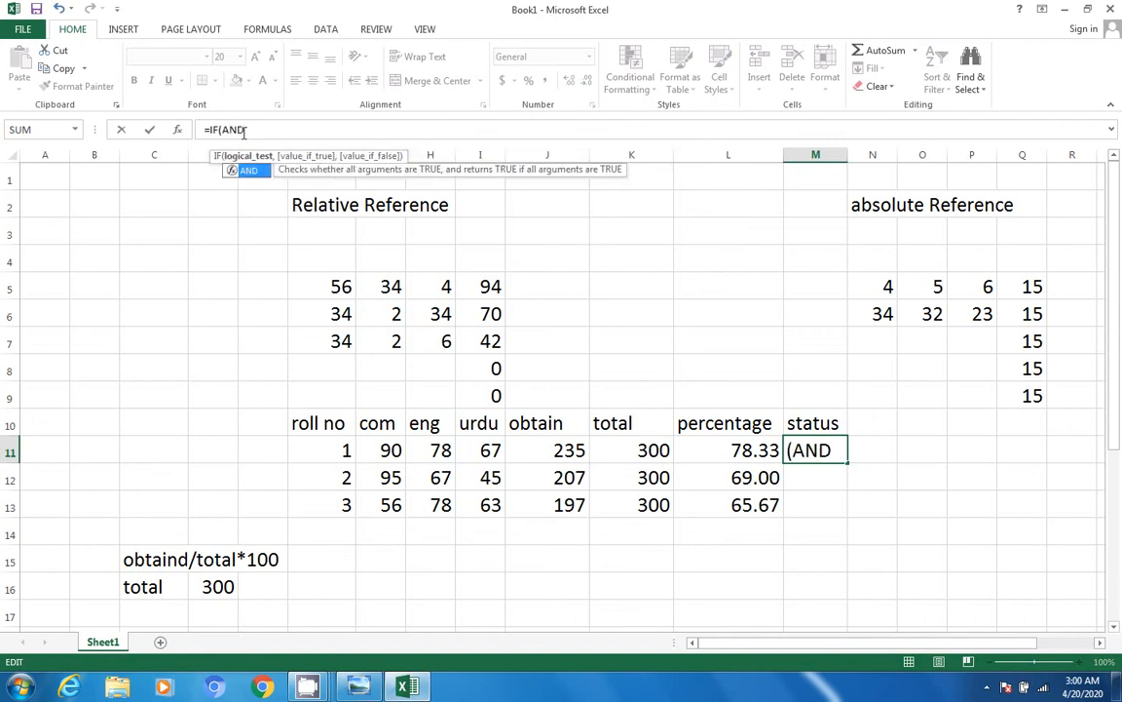
text(()
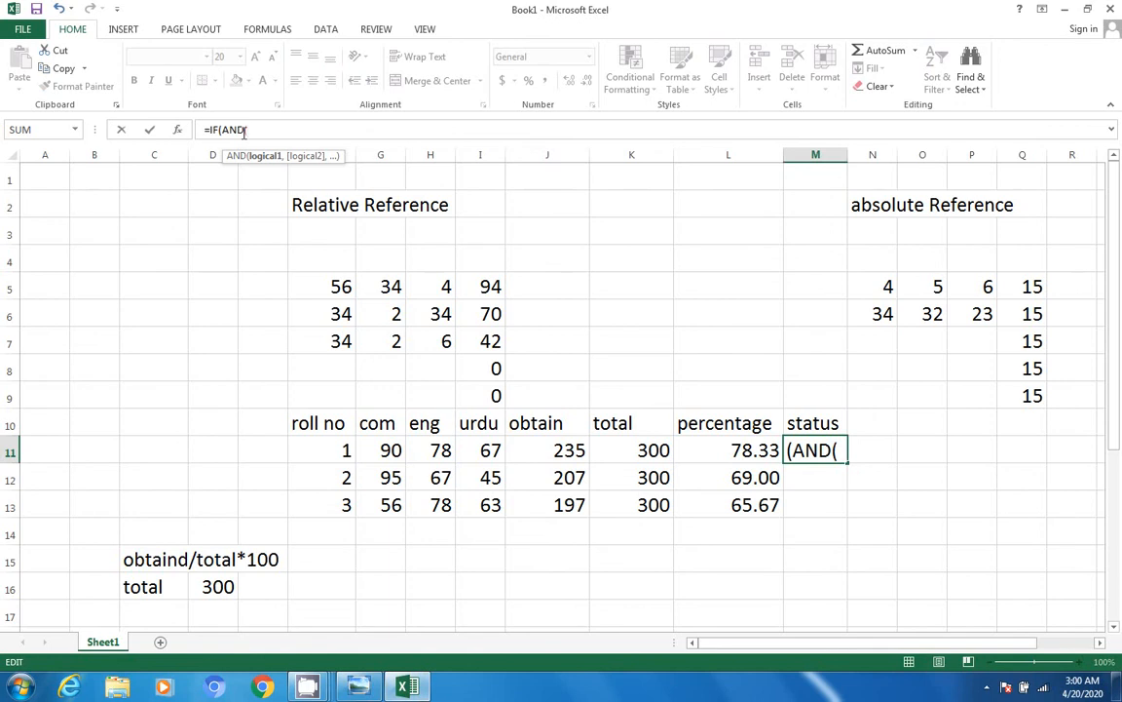
click(699, 452)
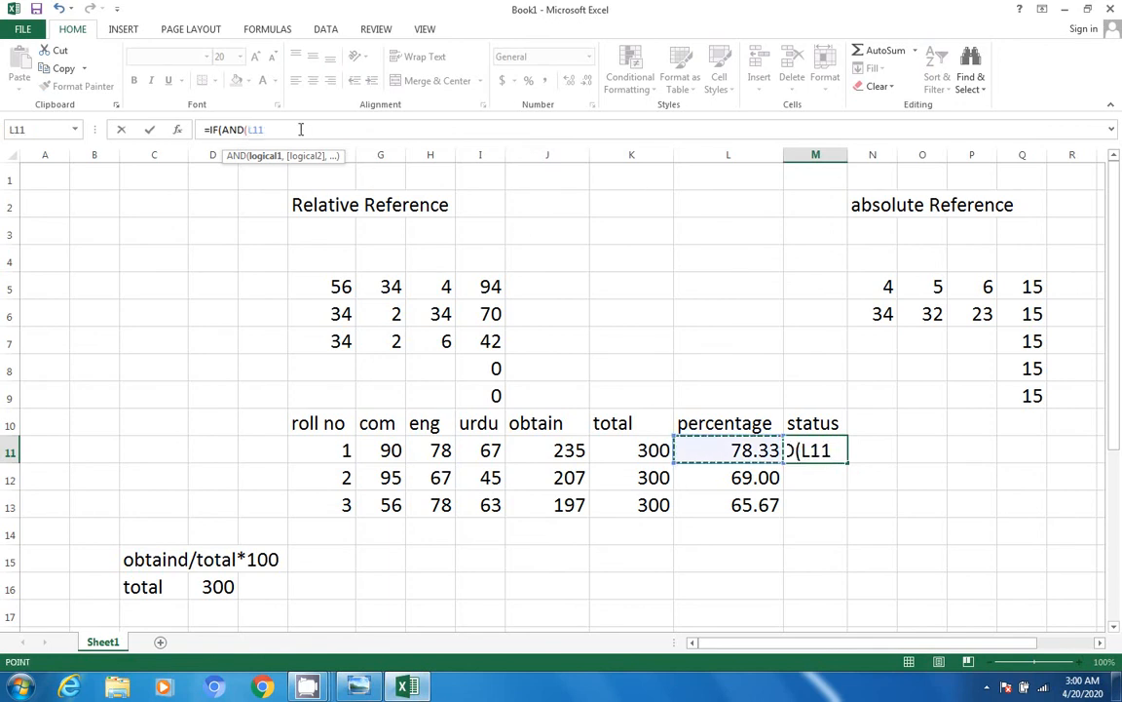
text(>=)
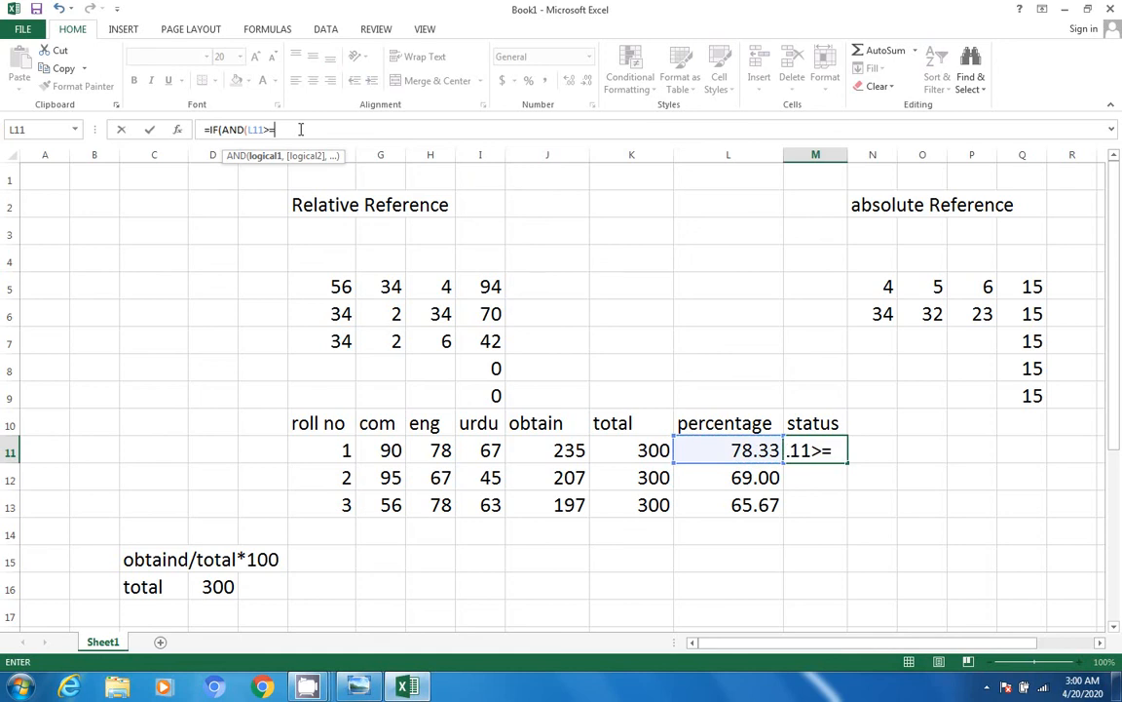
text(75)
text(),)
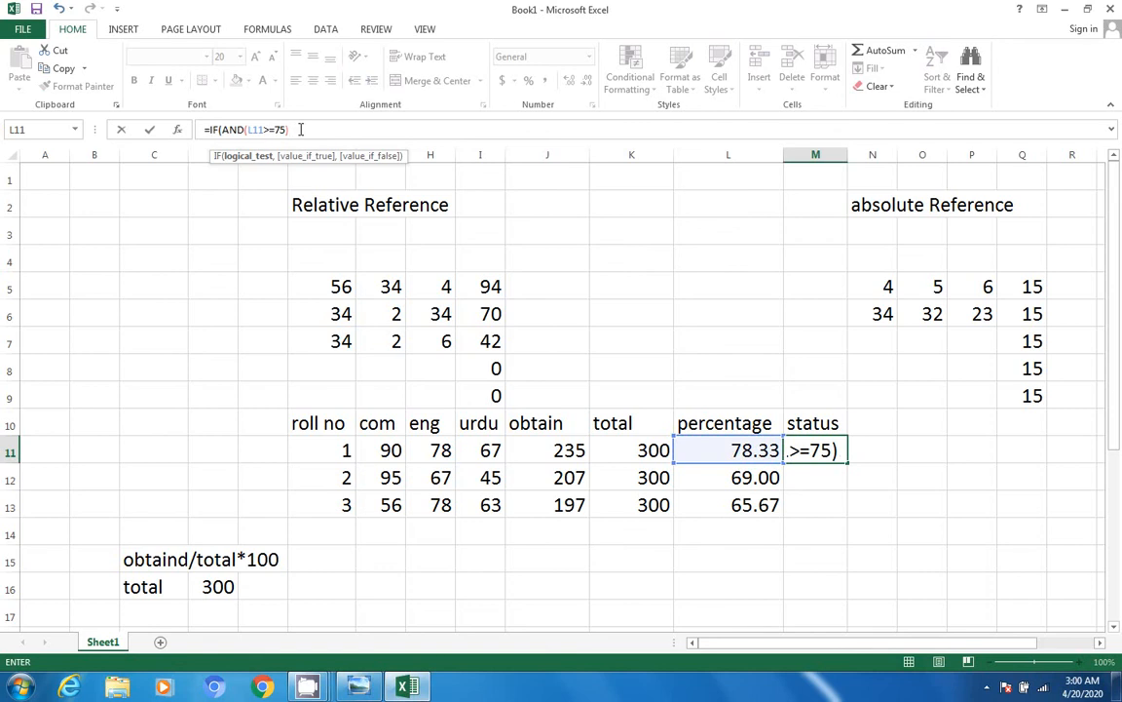
text(,)
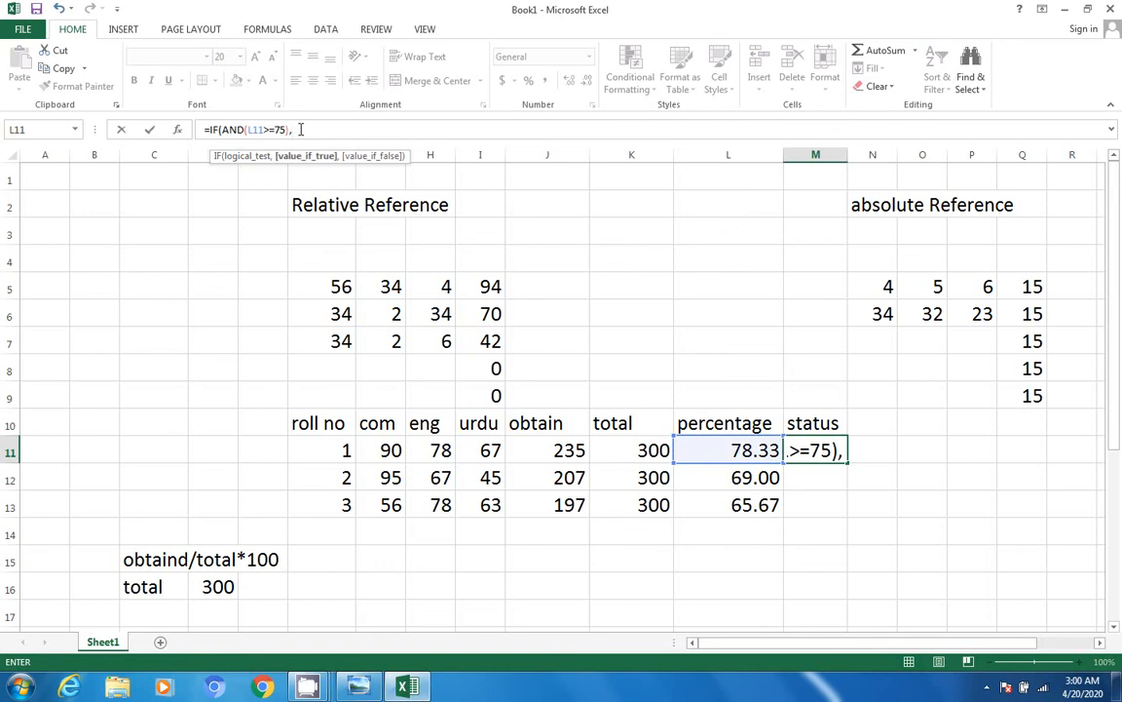
Complete the M11 status formula with "PASS" as the value if true, making it =IF(AND(L11>=75),"PASS").
text("PASS)
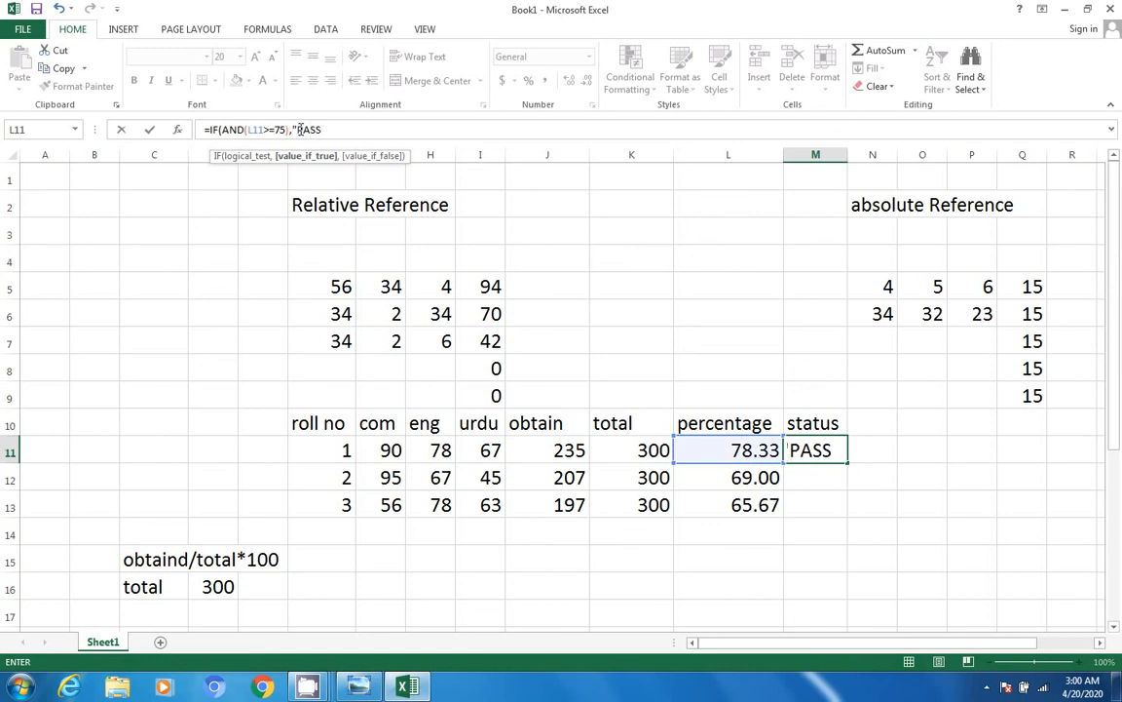
text(")
text())
key(Return)
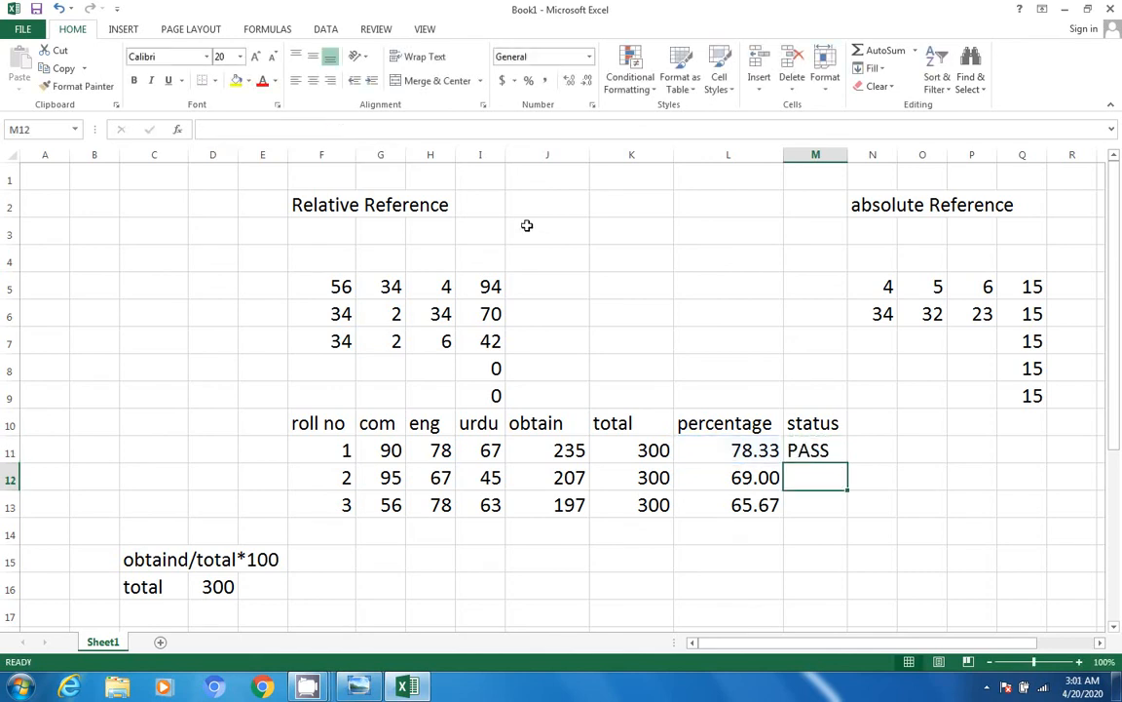
Copy the PASS-only status formula from M11 down to M13.
click(814, 451)
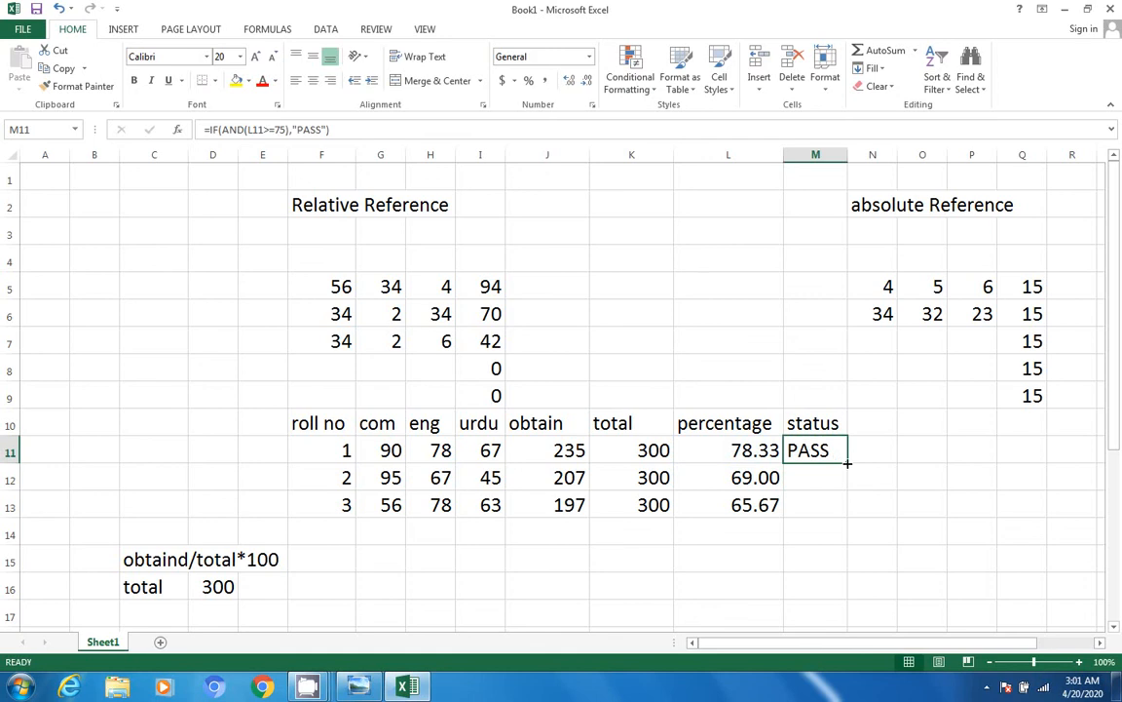
drag(848, 464, 847, 467)
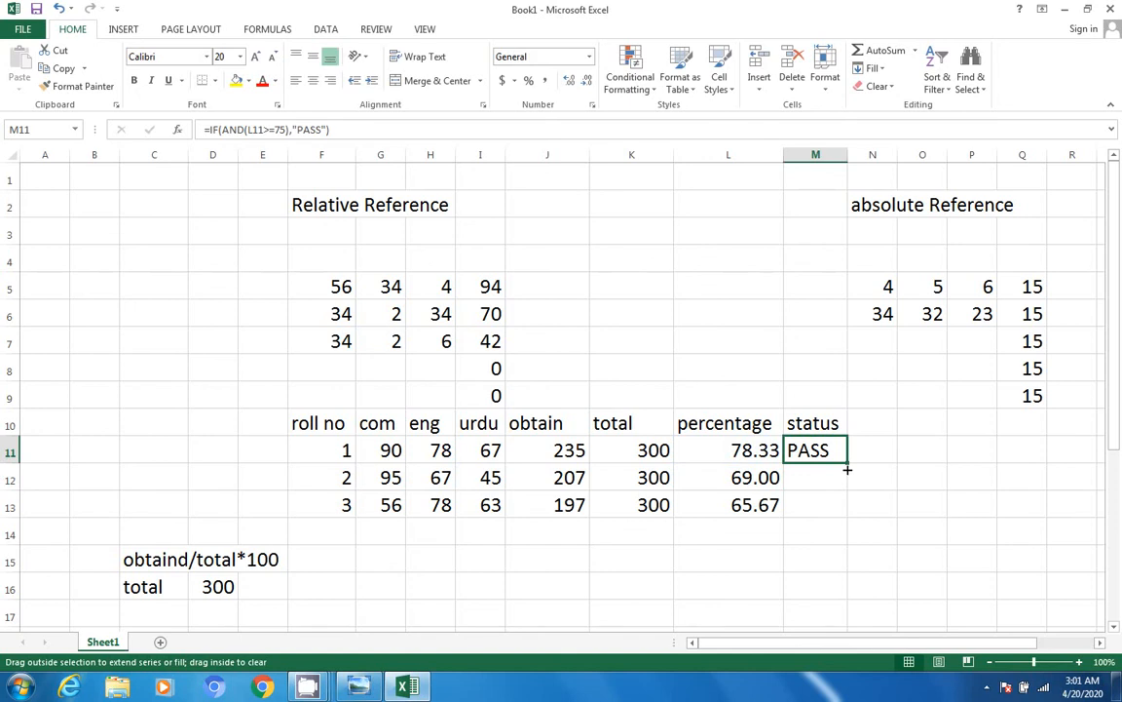
drag(848, 472, 847, 506)
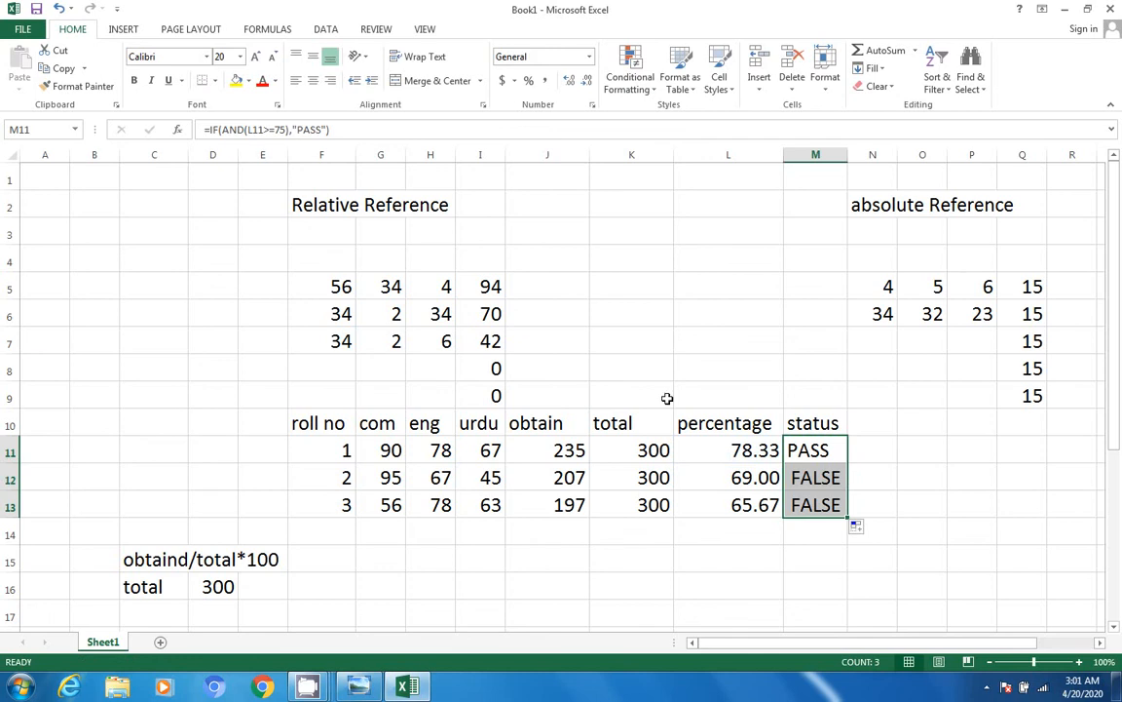
Add "FAIL" as the value if false in the M11 formula and copy it down to M13.
click(327, 130)
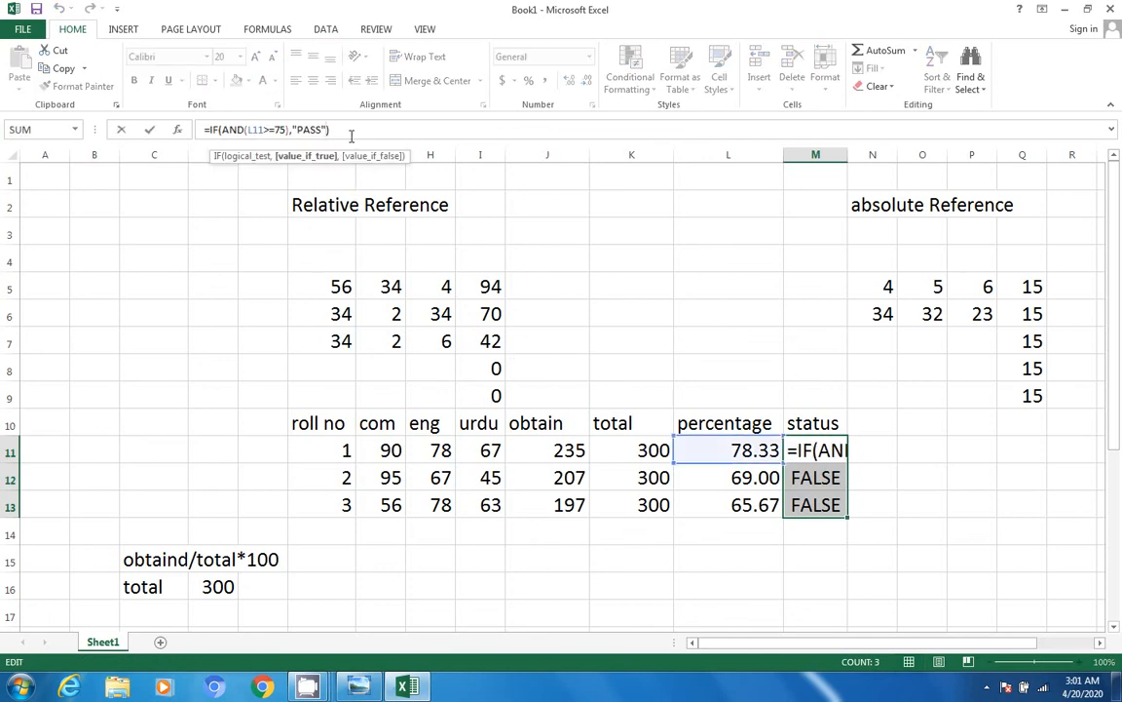
text(,"PASS",")
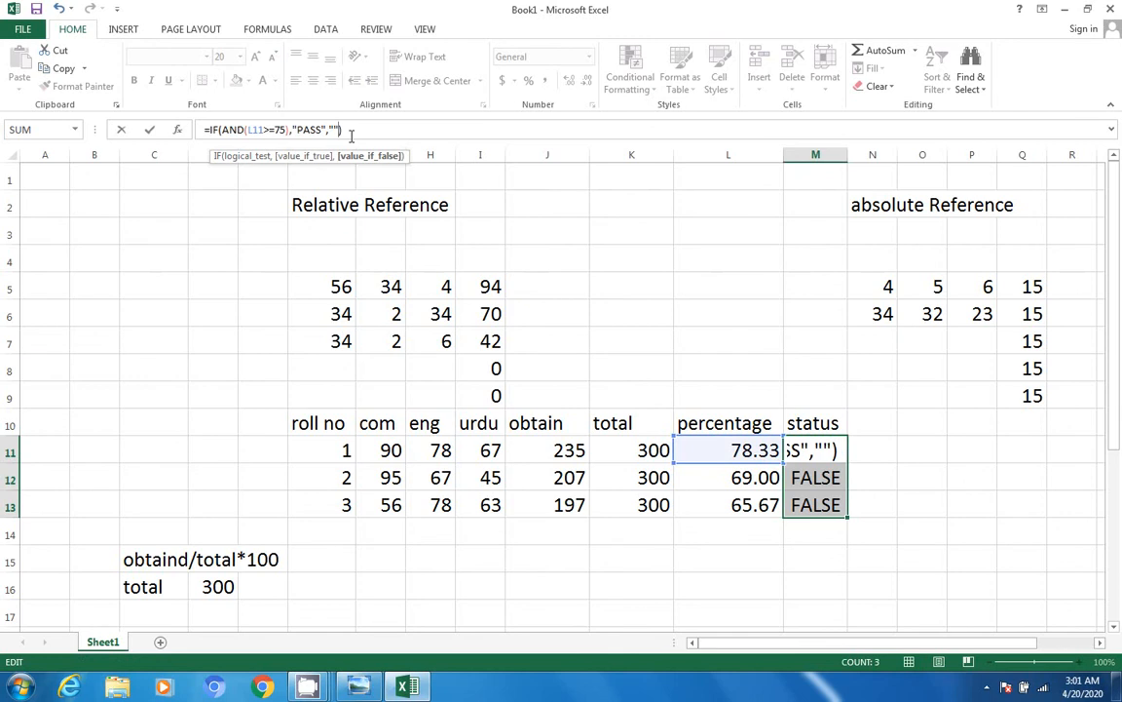
text(FAIL)
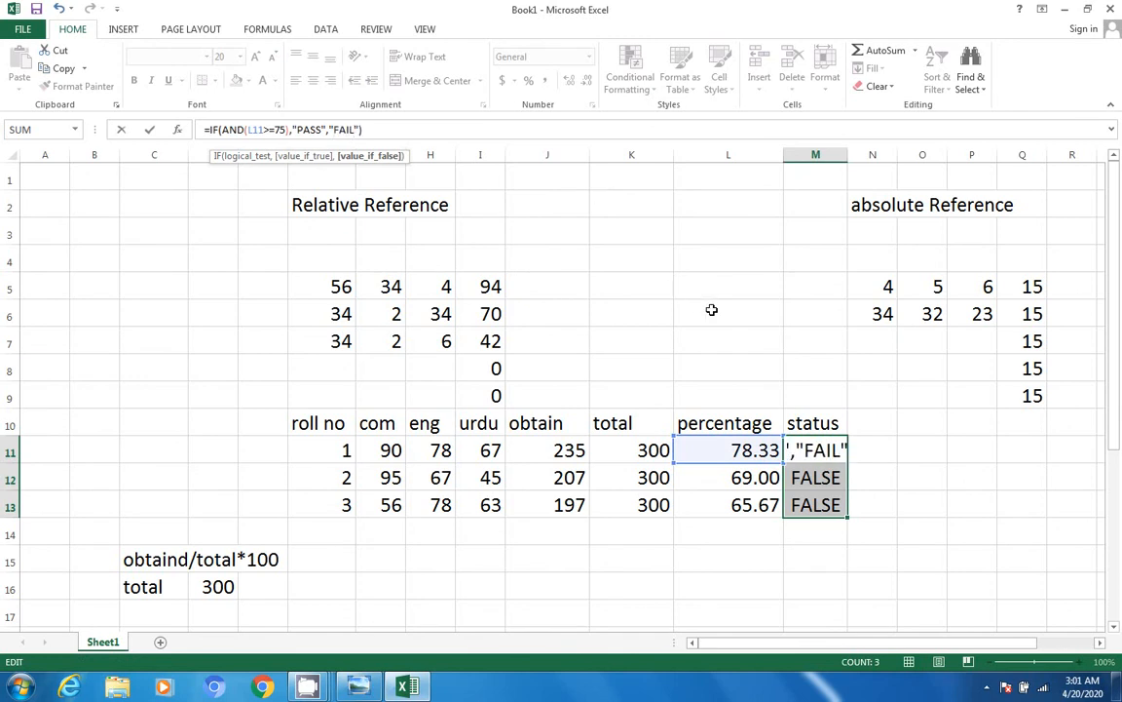
key(Return)
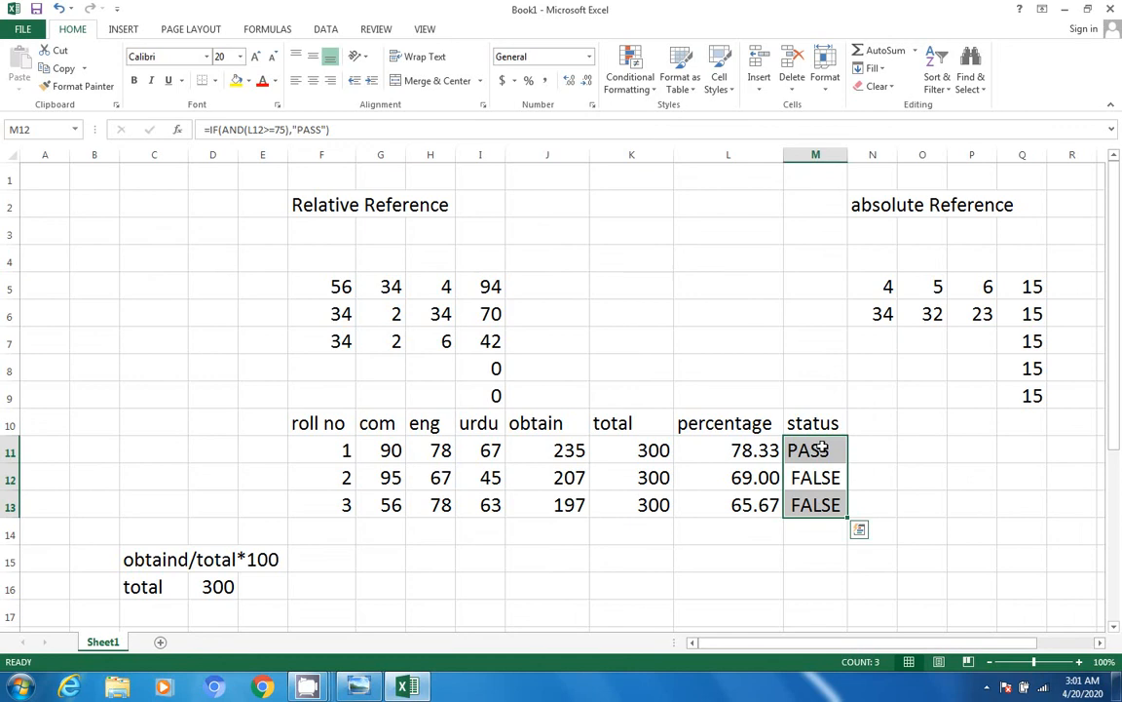
click(821, 448)
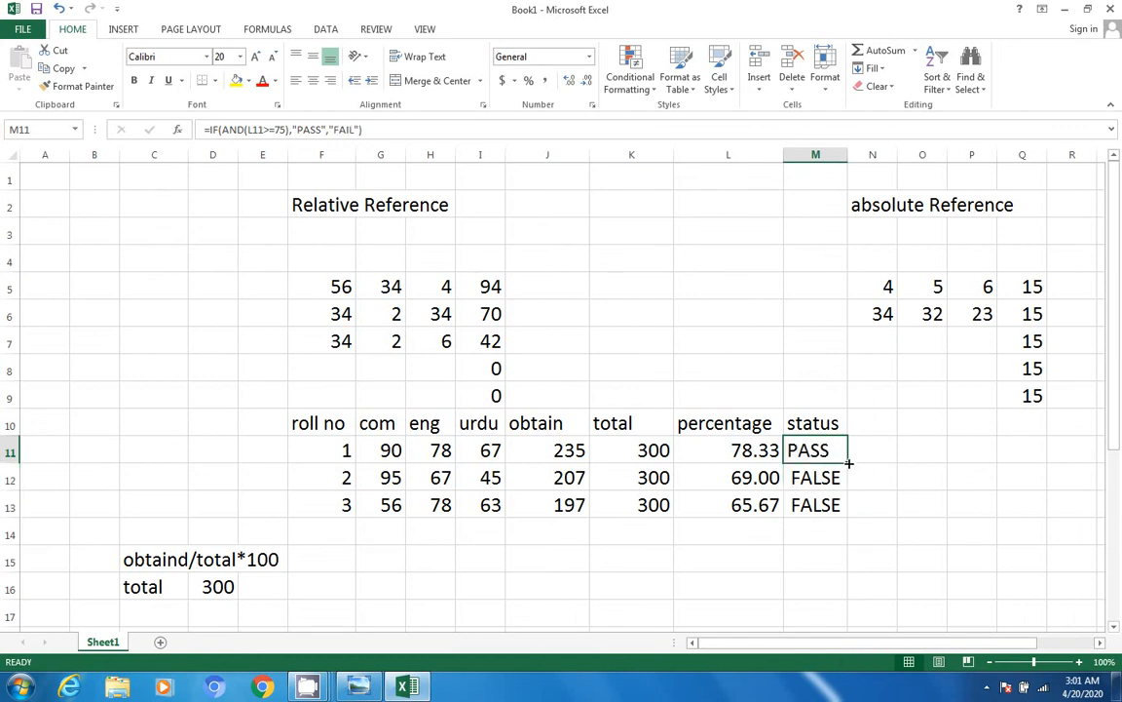
drag(849, 465, 850, 511)
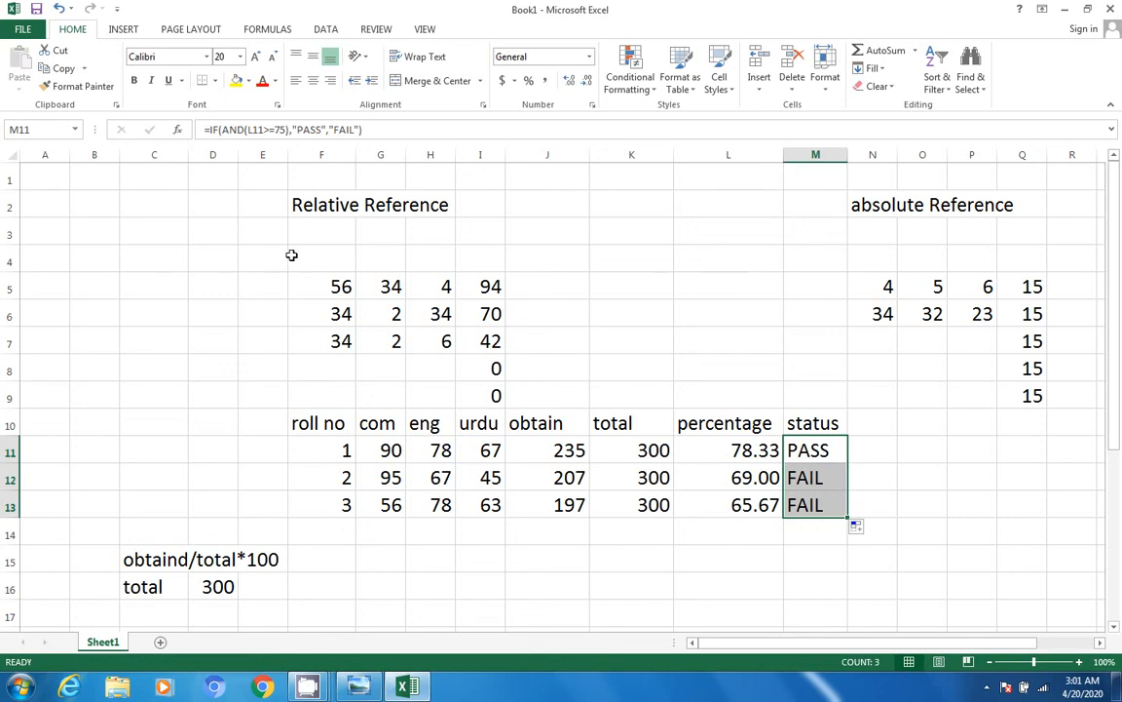
Try to extend the roll numbers by filling from F13 down to F14.
click(338, 535)
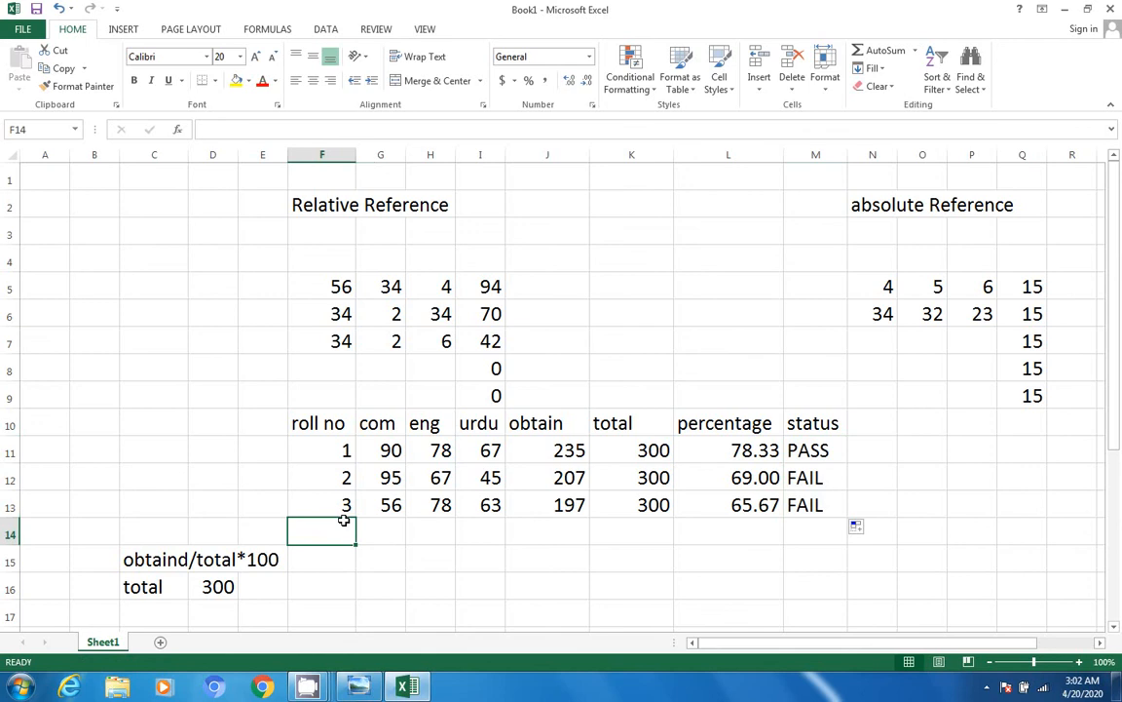
click(335, 501)
drag(357, 519, 368, 535)
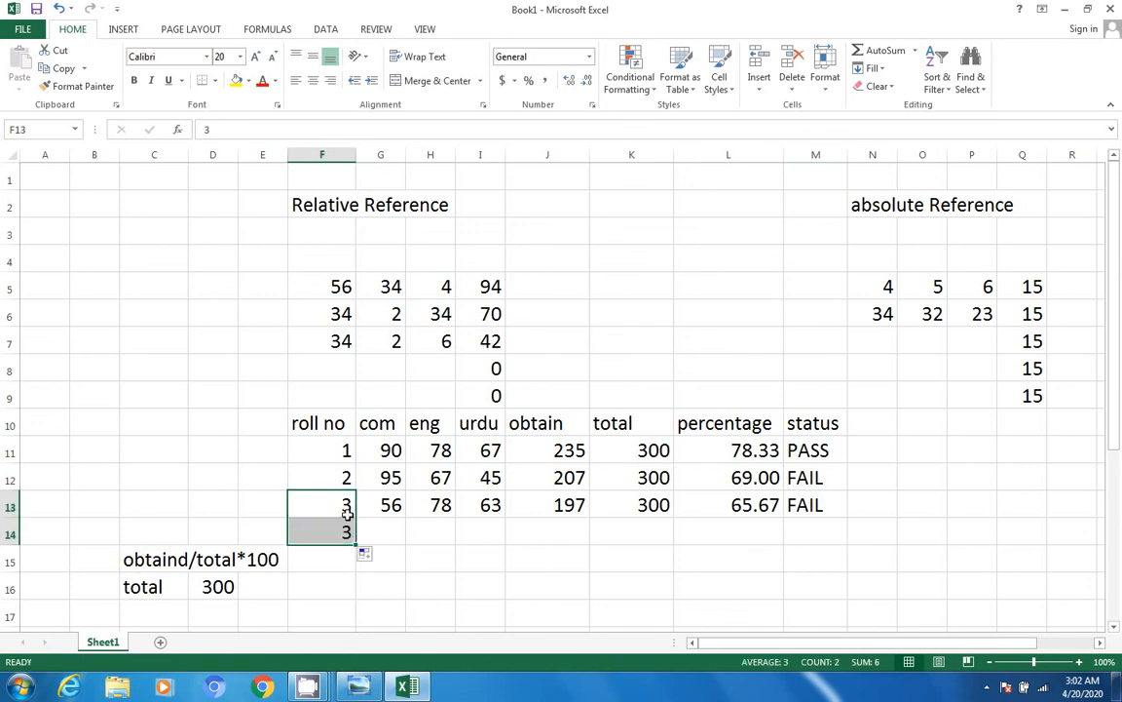
Fill the roll number series from F11 down to F14 and enter 4 as the roll number in F14.
click(309, 450)
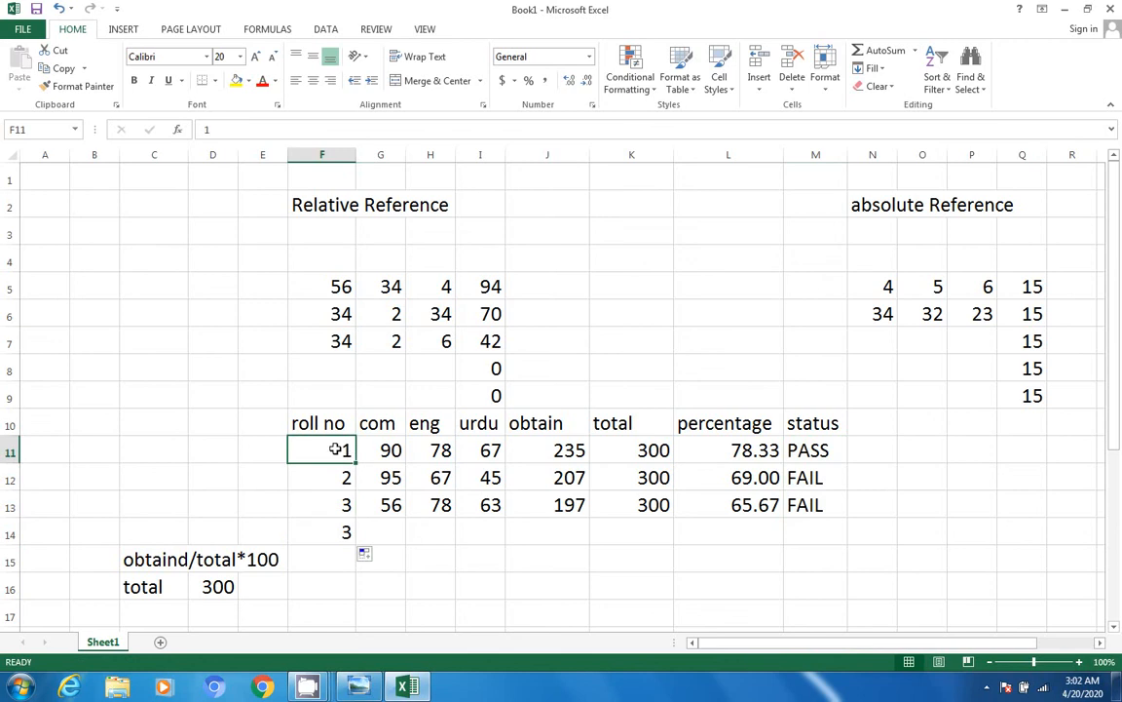
drag(335, 463, 357, 538)
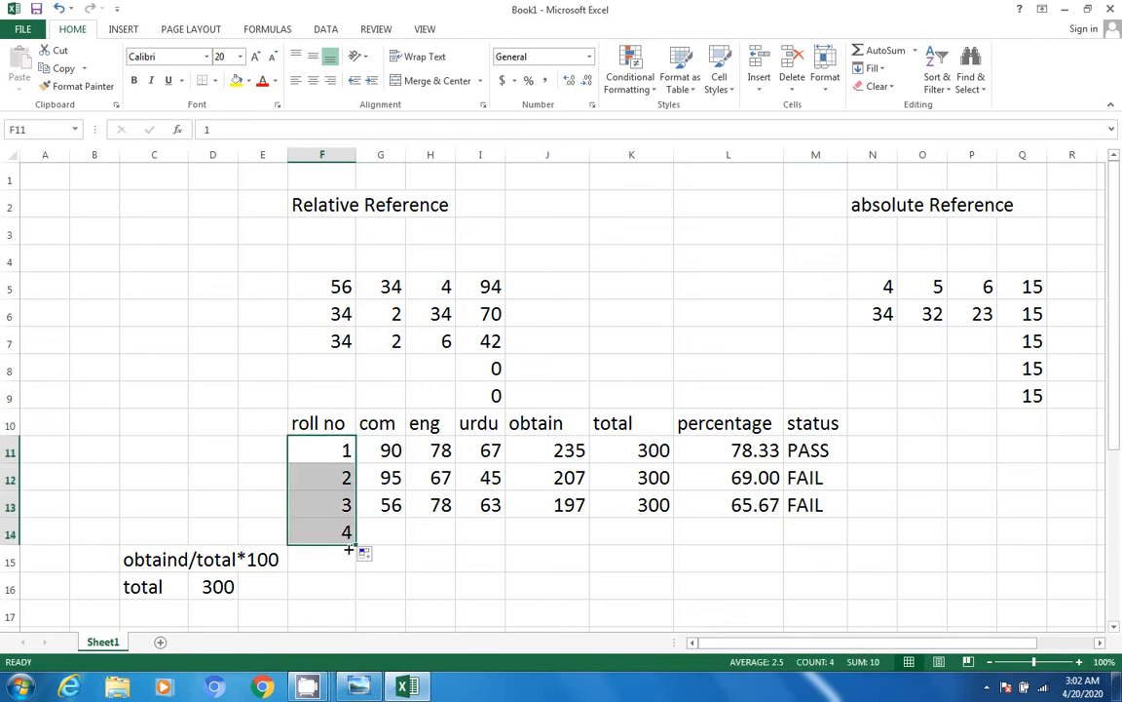
click(371, 534)
click(339, 534)
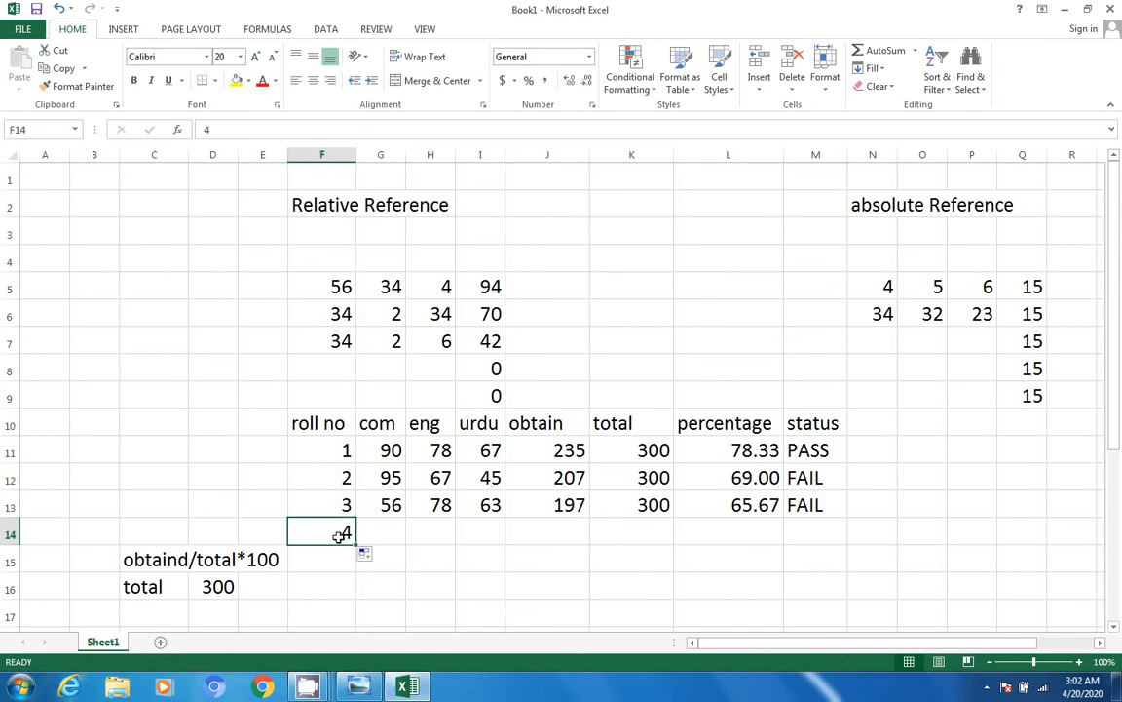
key(BackSpace)
text(4)
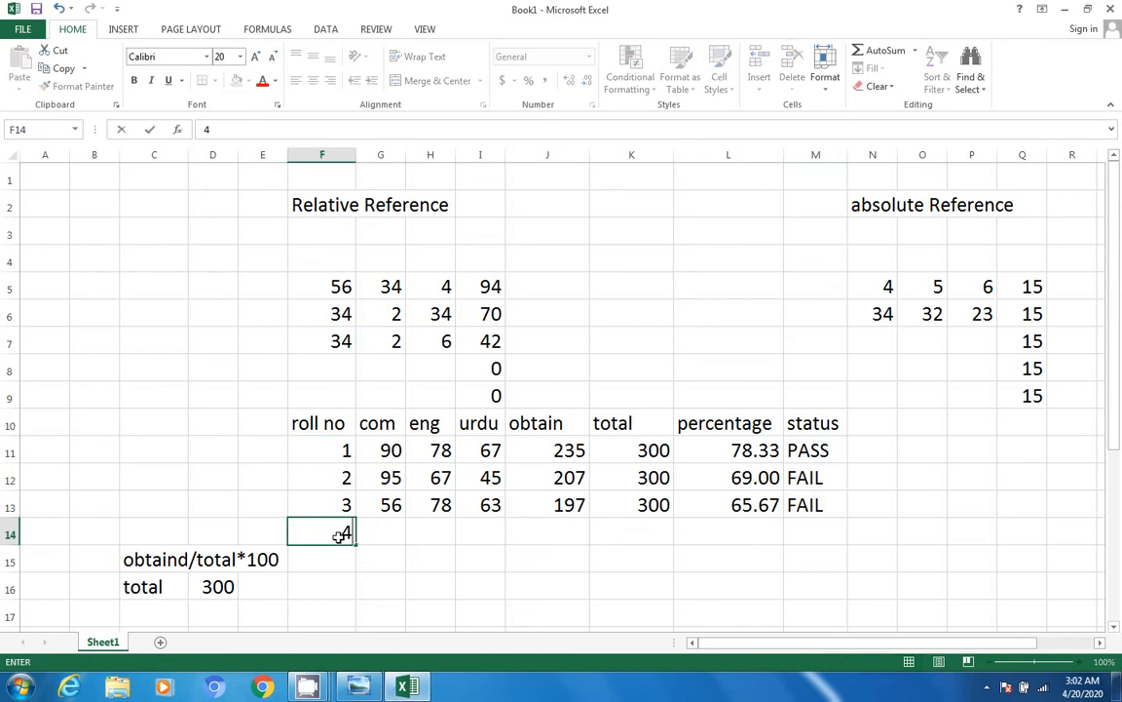
Enter marks of 45 for com, 67 for eng and 34 for urdu in row 14 for roll number 4.
click(393, 527)
text(45)
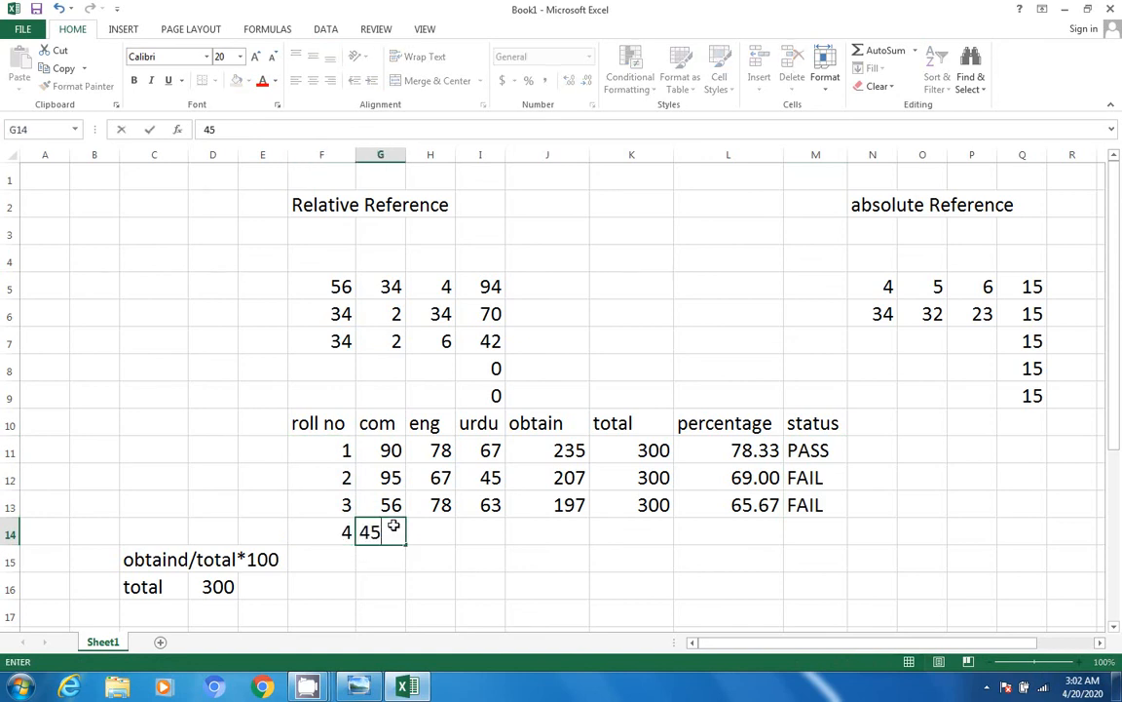
click(430, 523)
text(67)
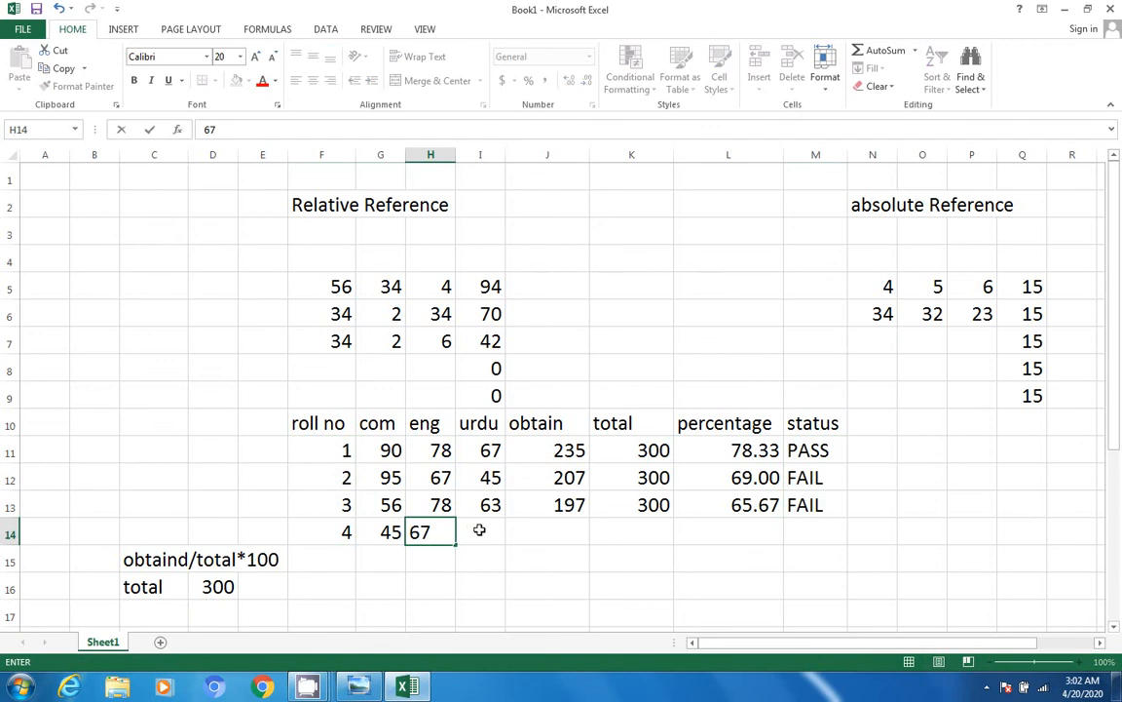
click(476, 528)
text(34)
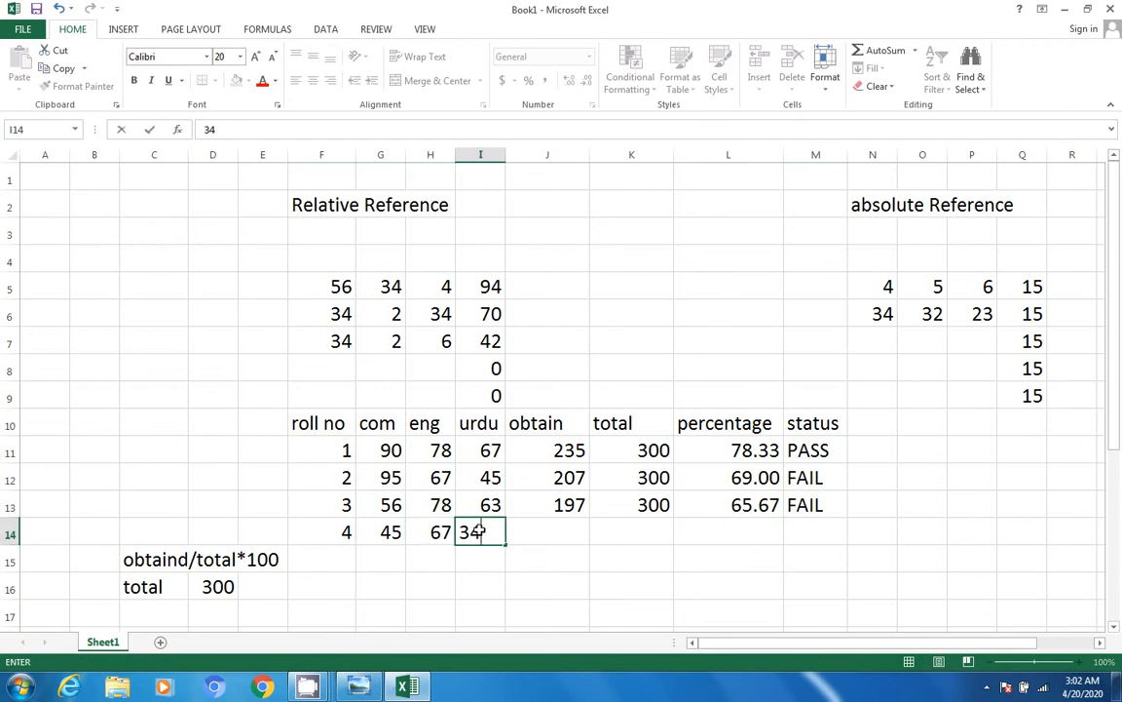
click(565, 532)
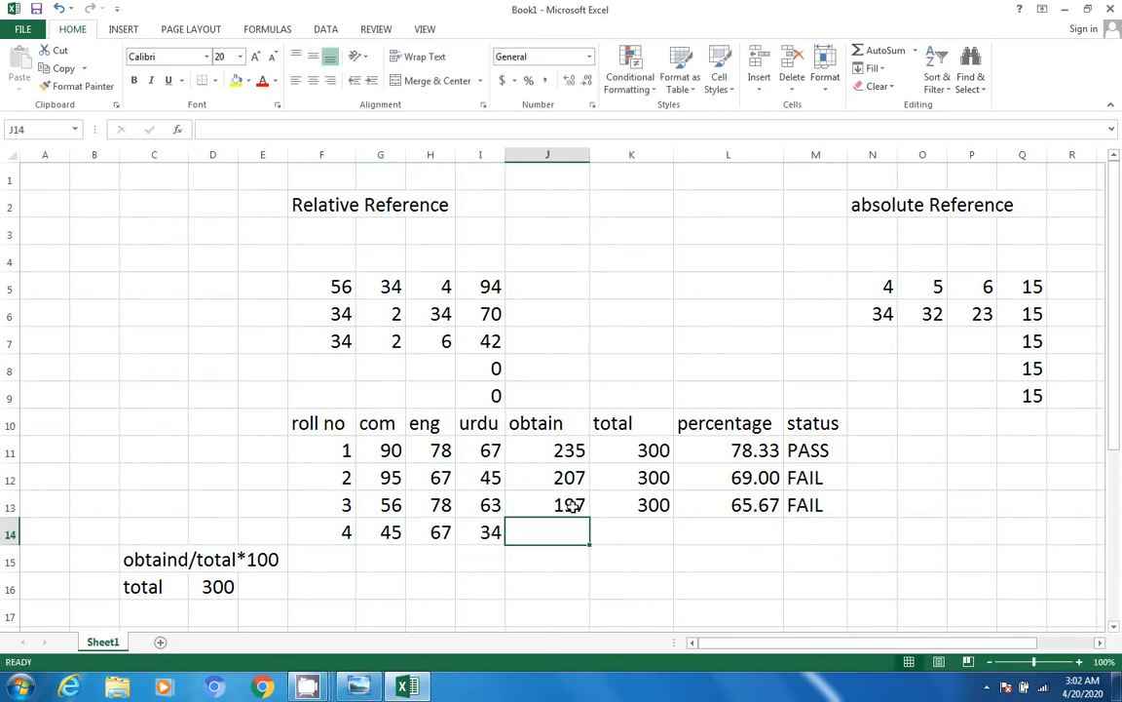
Copy the obtained marks formula from J13 and the total from K13 down to row 14.
click(575, 505)
drag(589, 518, 593, 534)
click(665, 505)
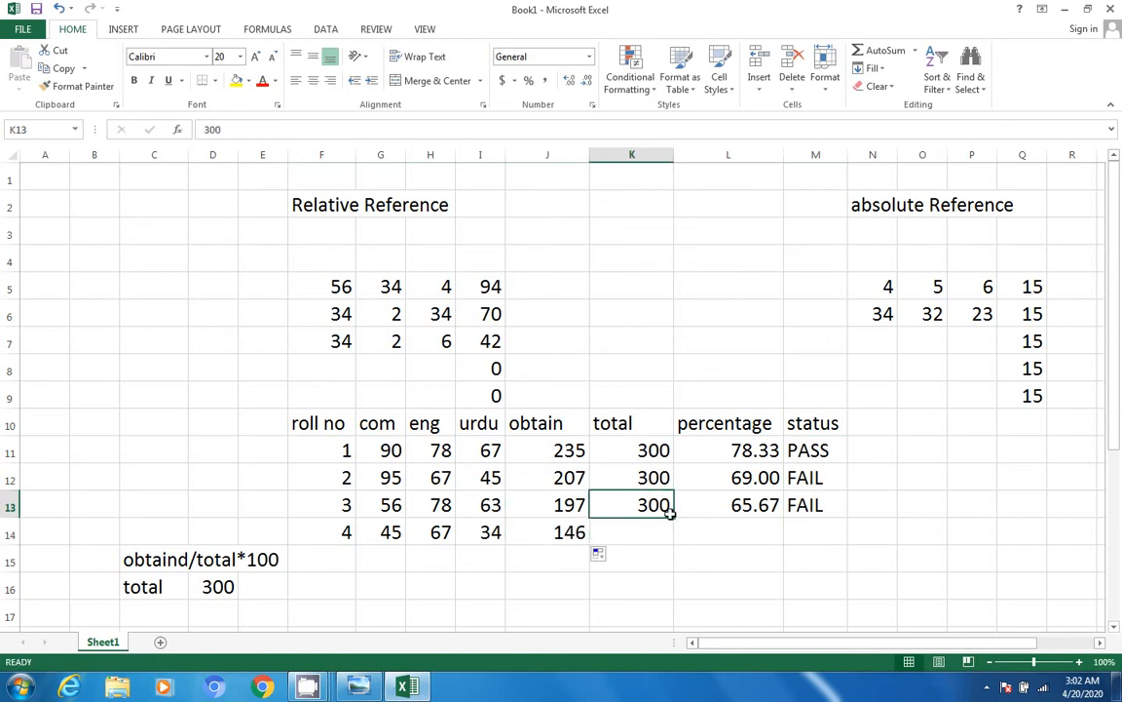
drag(672, 519, 674, 537)
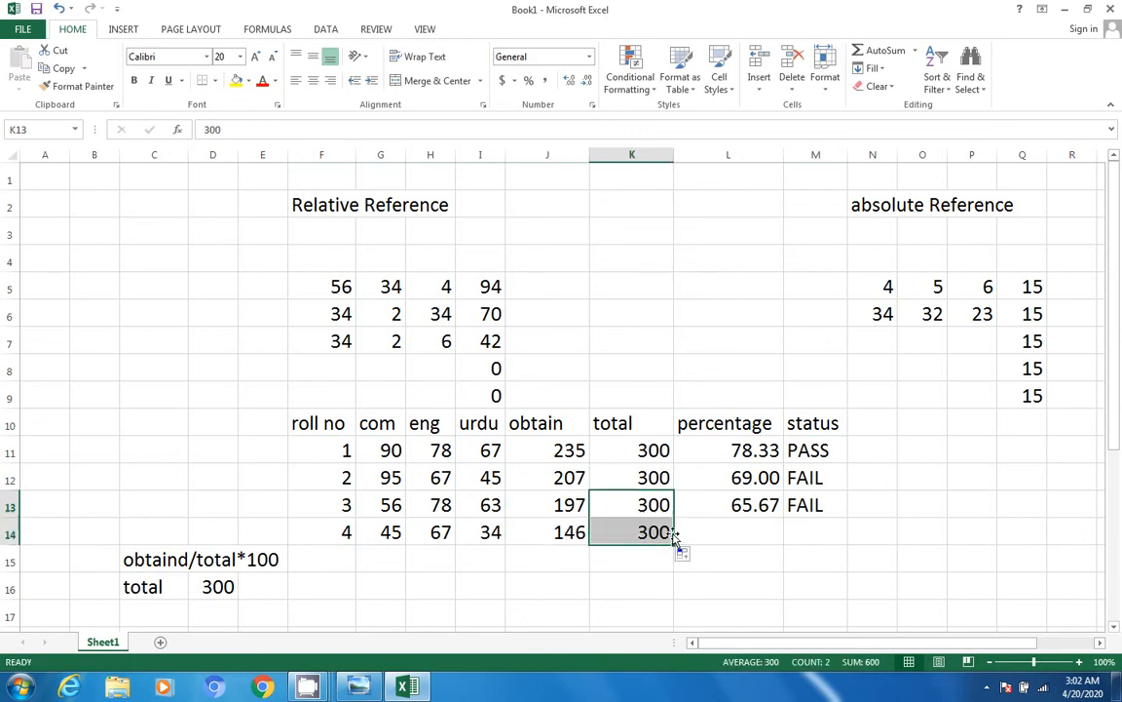
Copy the percentage formula from L13 and the status formula from M13 down to row 14.
click(738, 528)
click(768, 507)
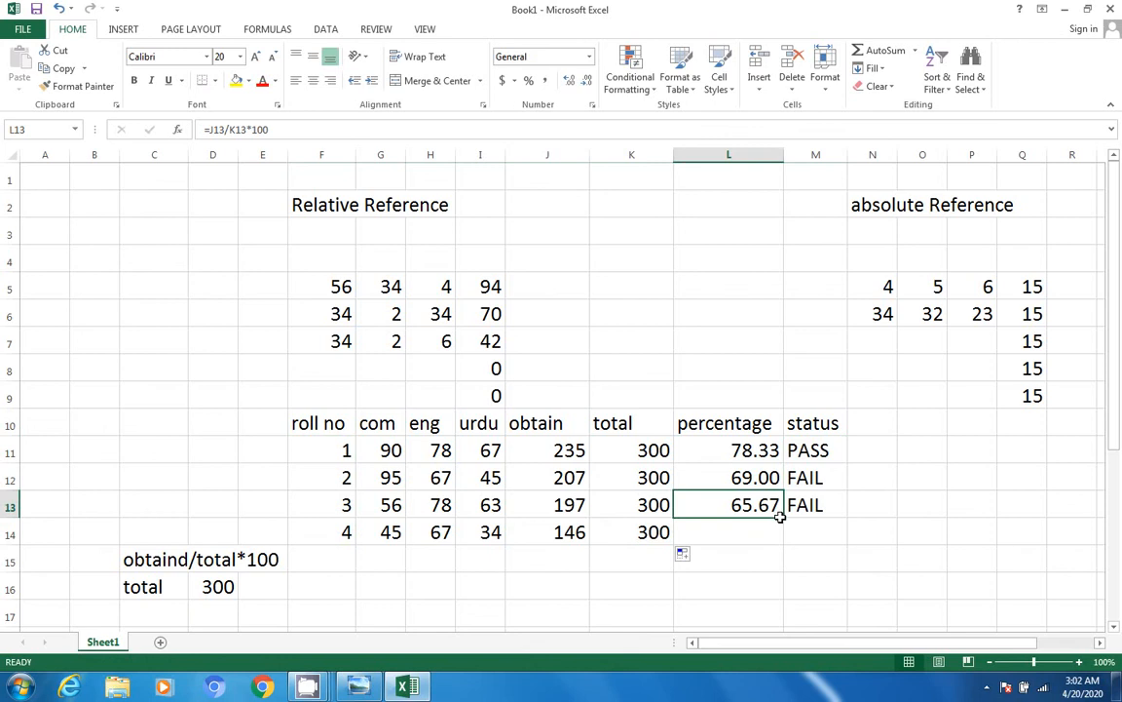
mouse_move(780, 515)
mouse_down()
mouse_move(786, 529)
mouse_move(777, 532)
mouse_up()
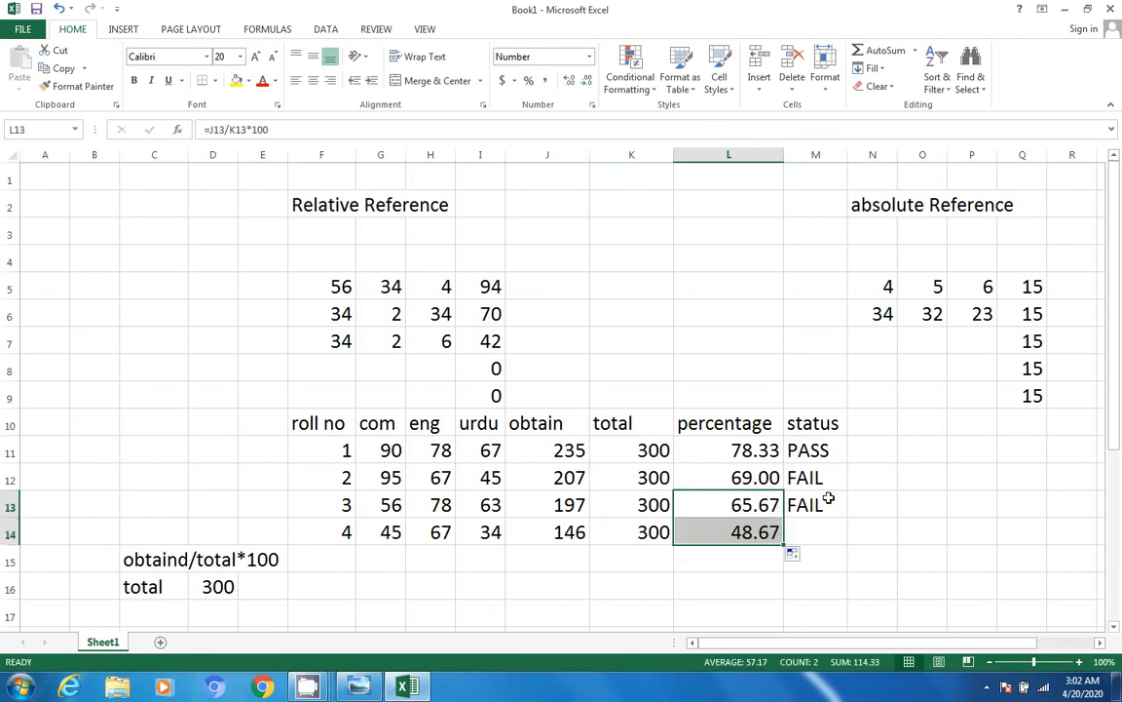
click(816, 505)
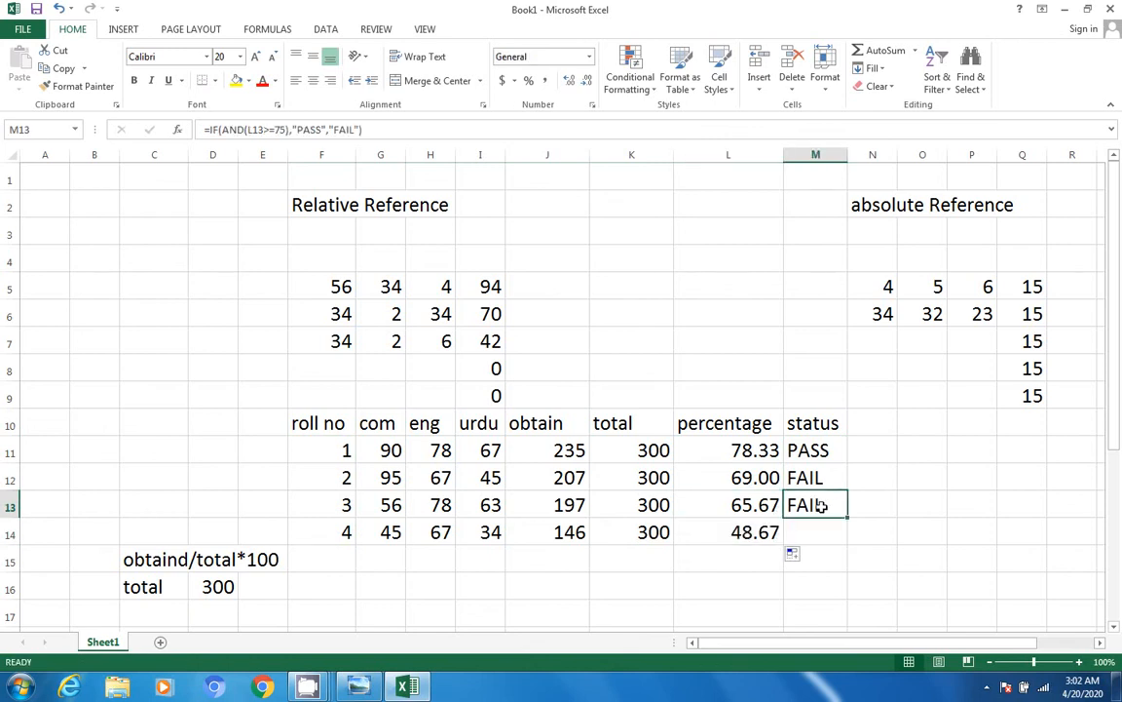
drag(846, 518, 843, 545)
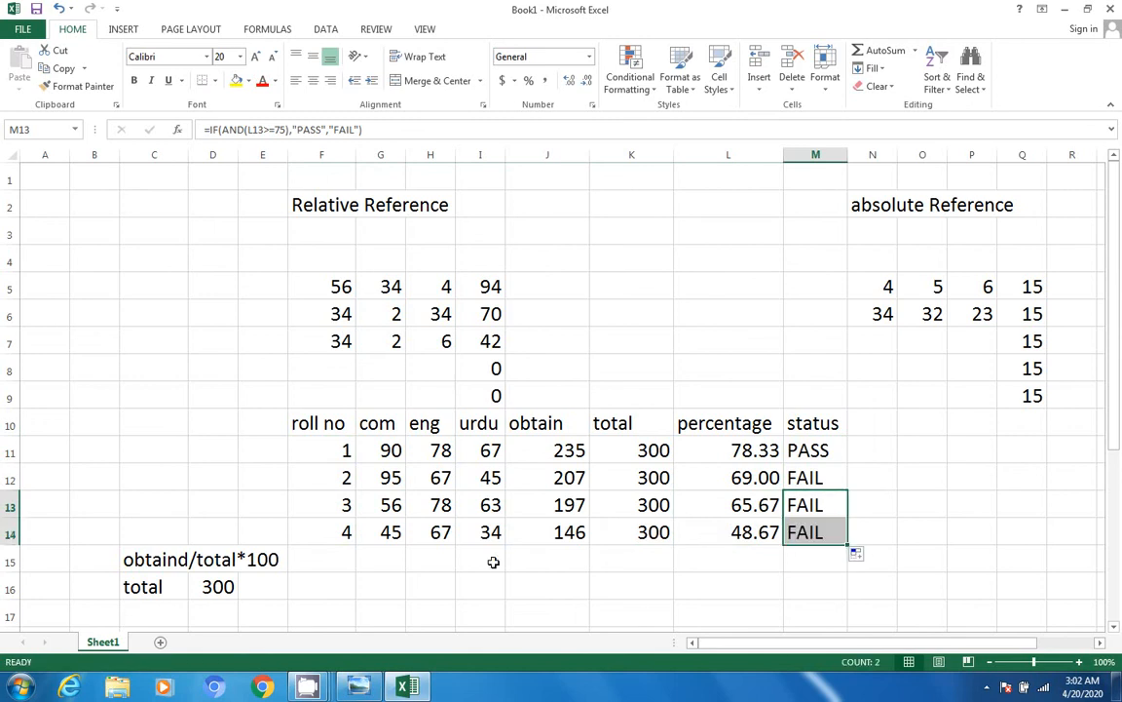
Change roll number 4's eng mark in H14 and com mark in G14 to 90 each.
click(440, 532)
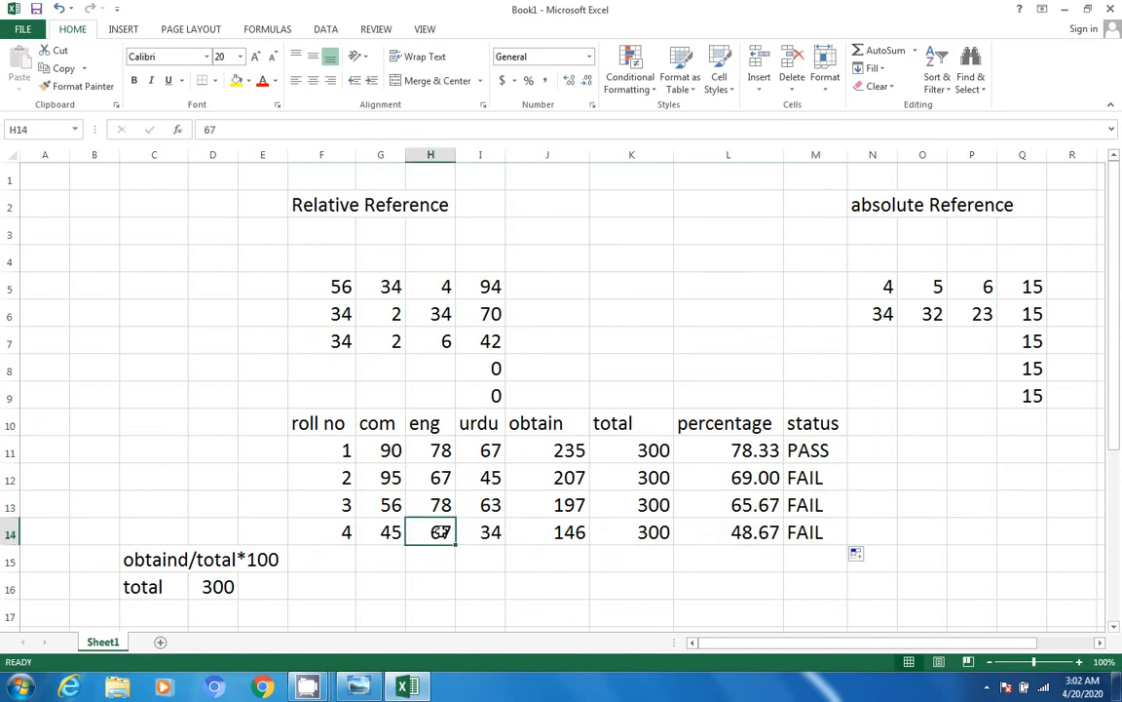
text(90)
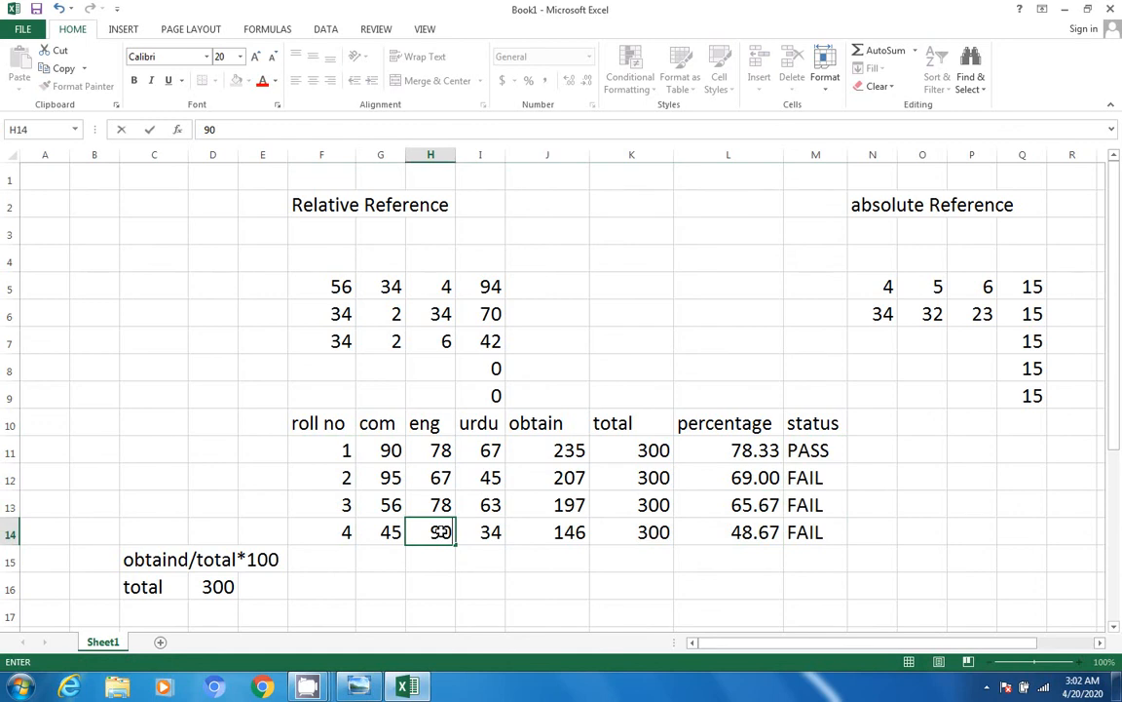
click(497, 532)
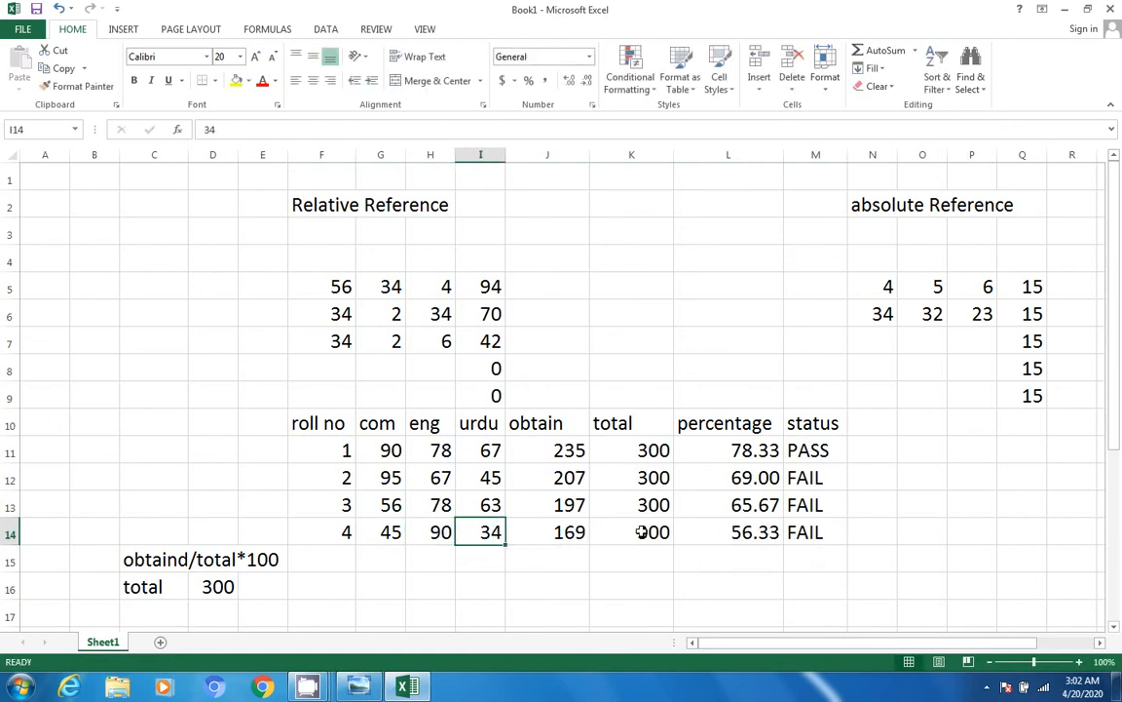
click(390, 532)
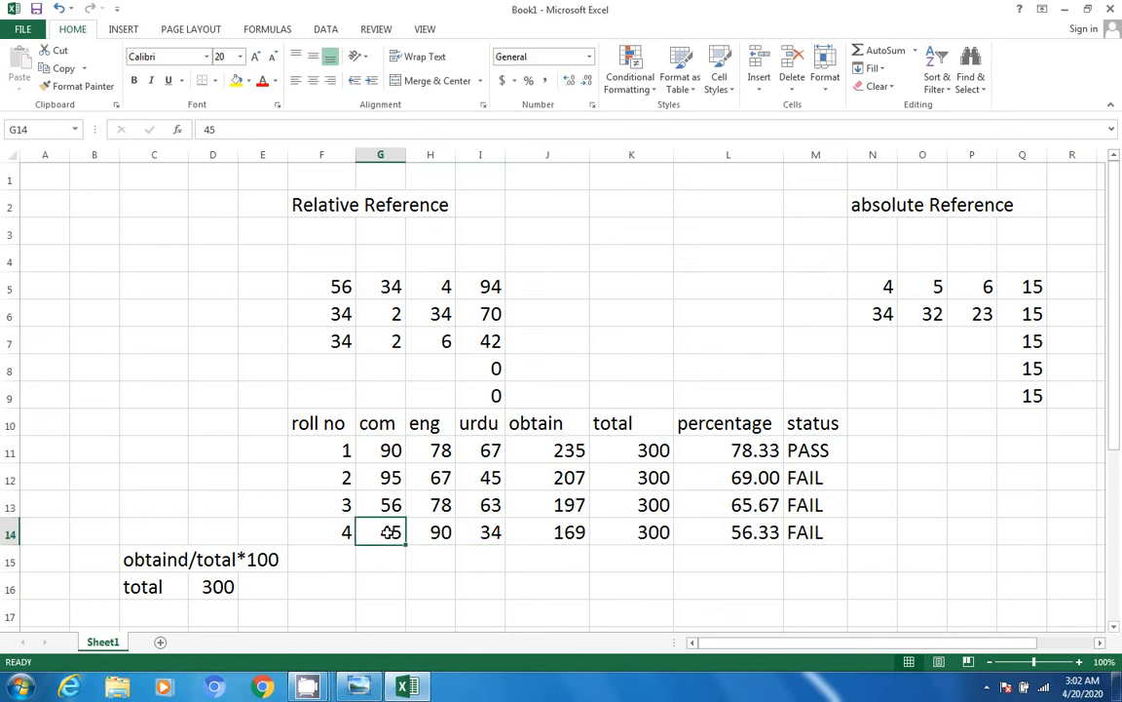
text(90)
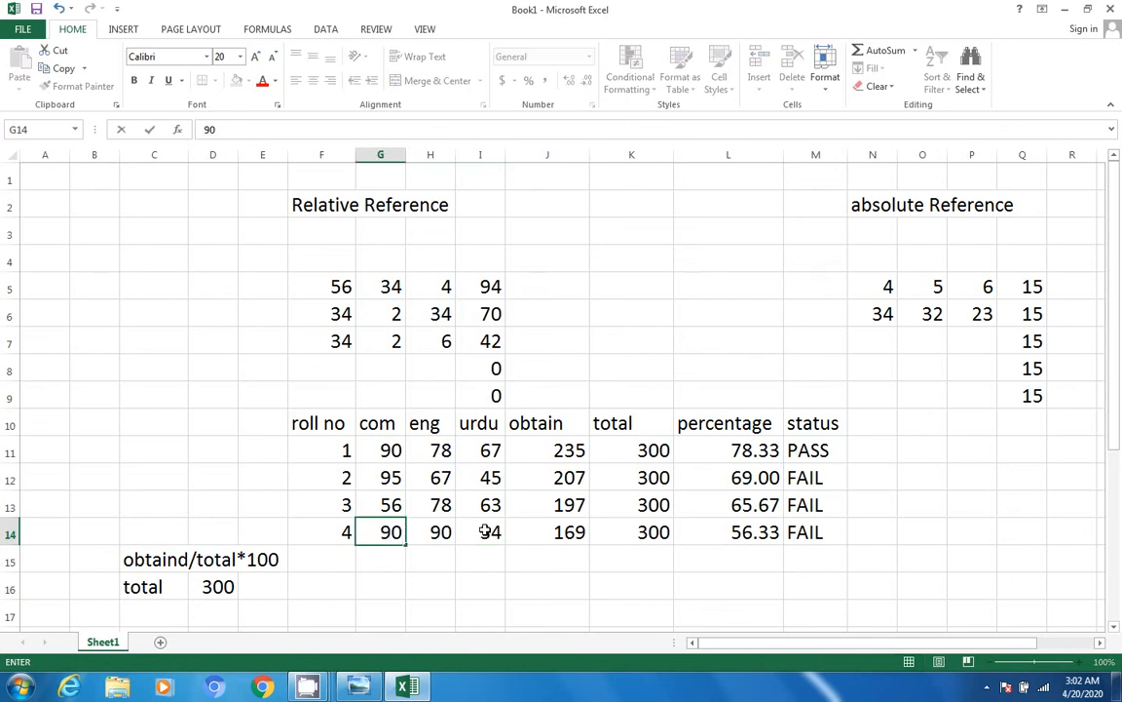
click(484, 532)
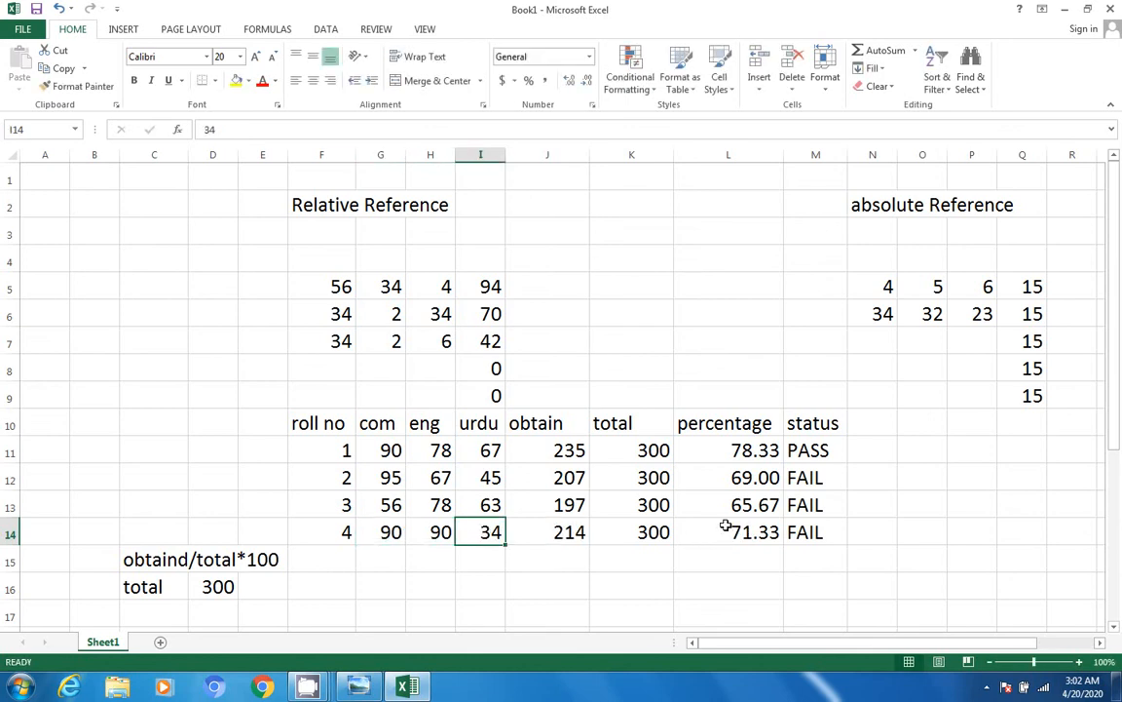
Check the status formula in M13 and change roll number 4's urdu mark in I14 to 78.
click(813, 504)
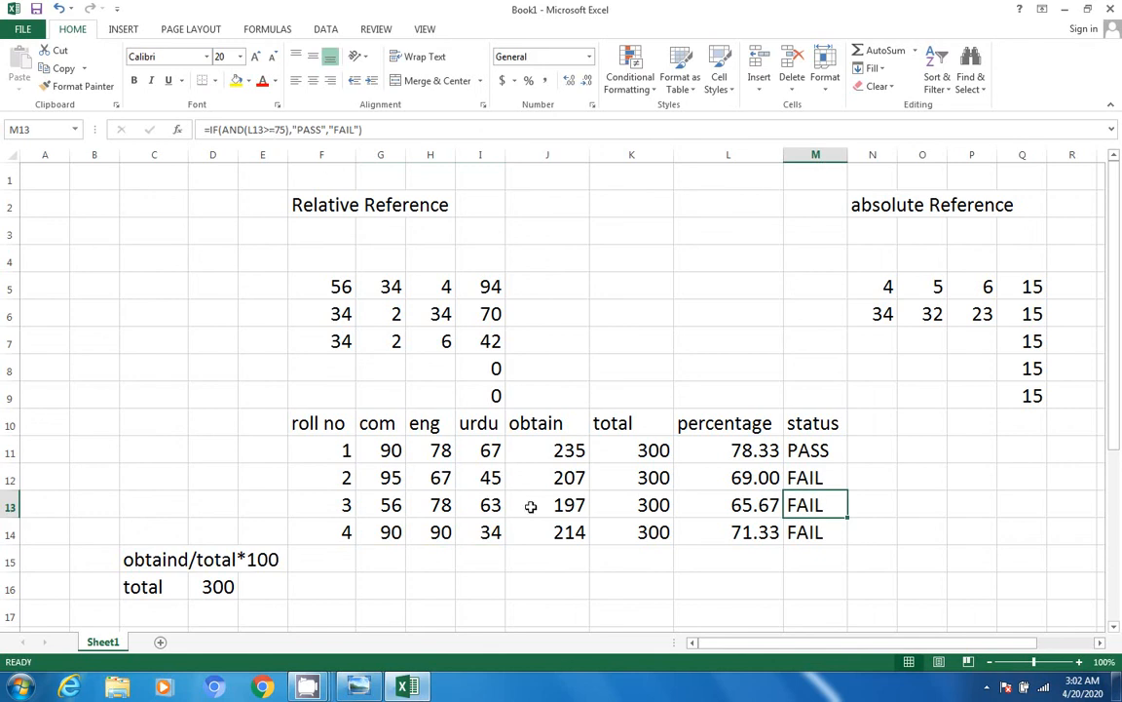
click(484, 531)
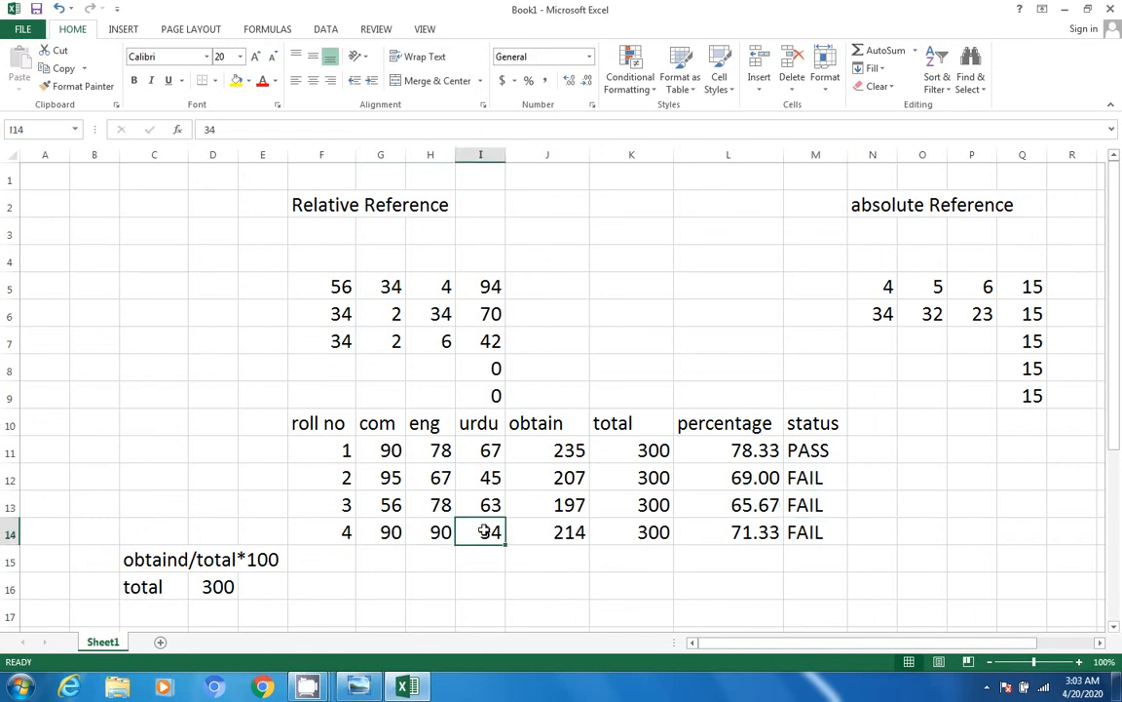
text(78)
key(Return)
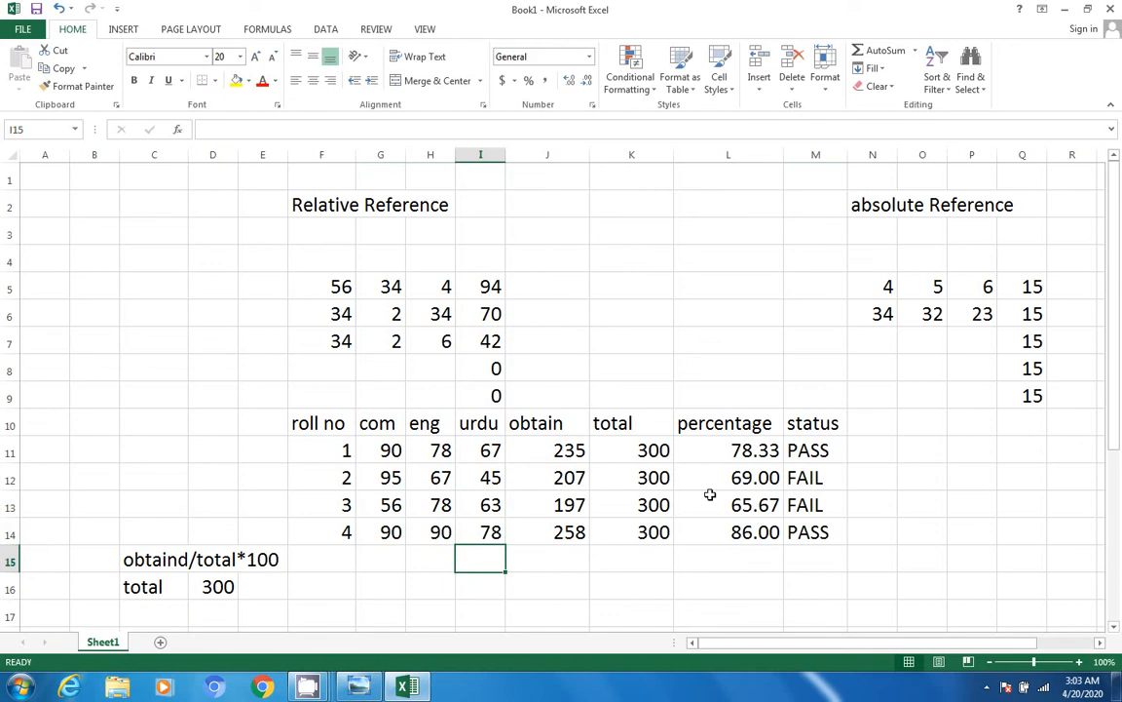
click(923, 523)
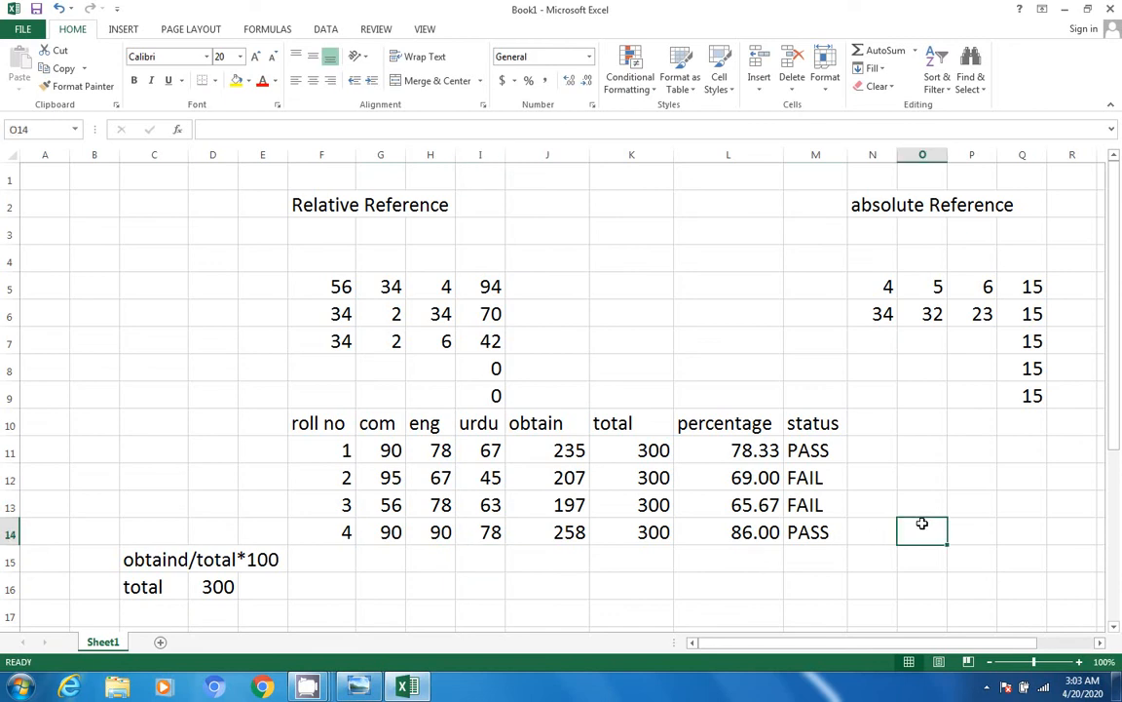
Switch to Windows Photo Viewer and go back through the lecture slides to the title slide, image 1.
click(359, 687)
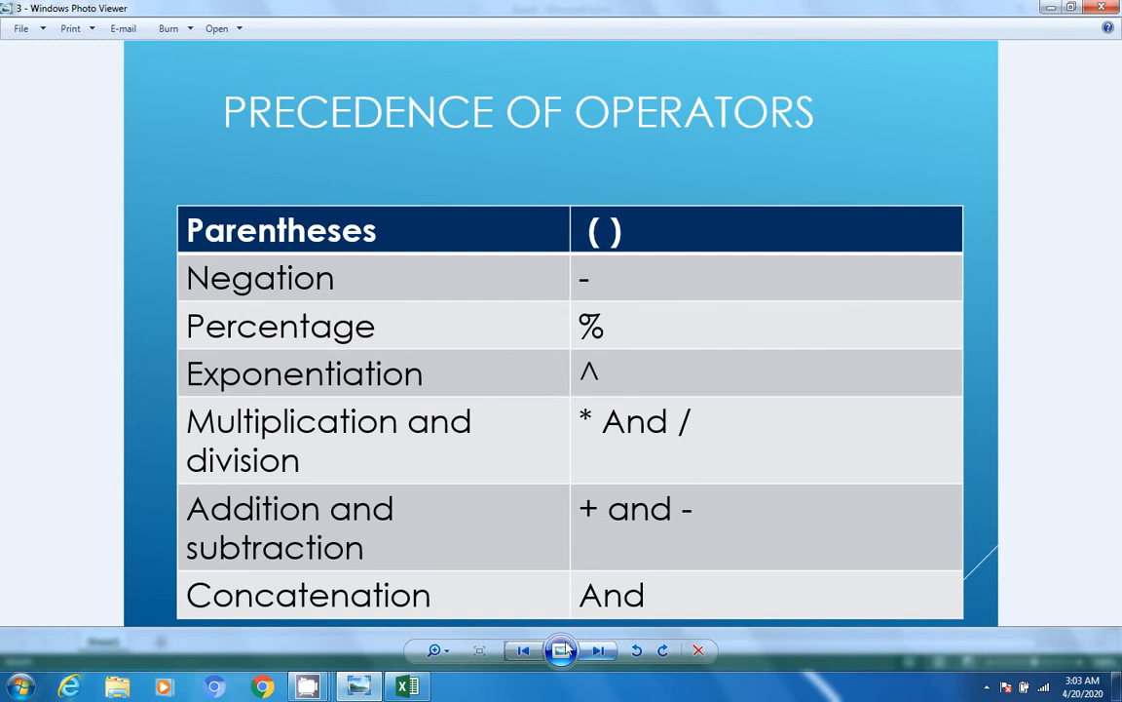
click(533, 651)
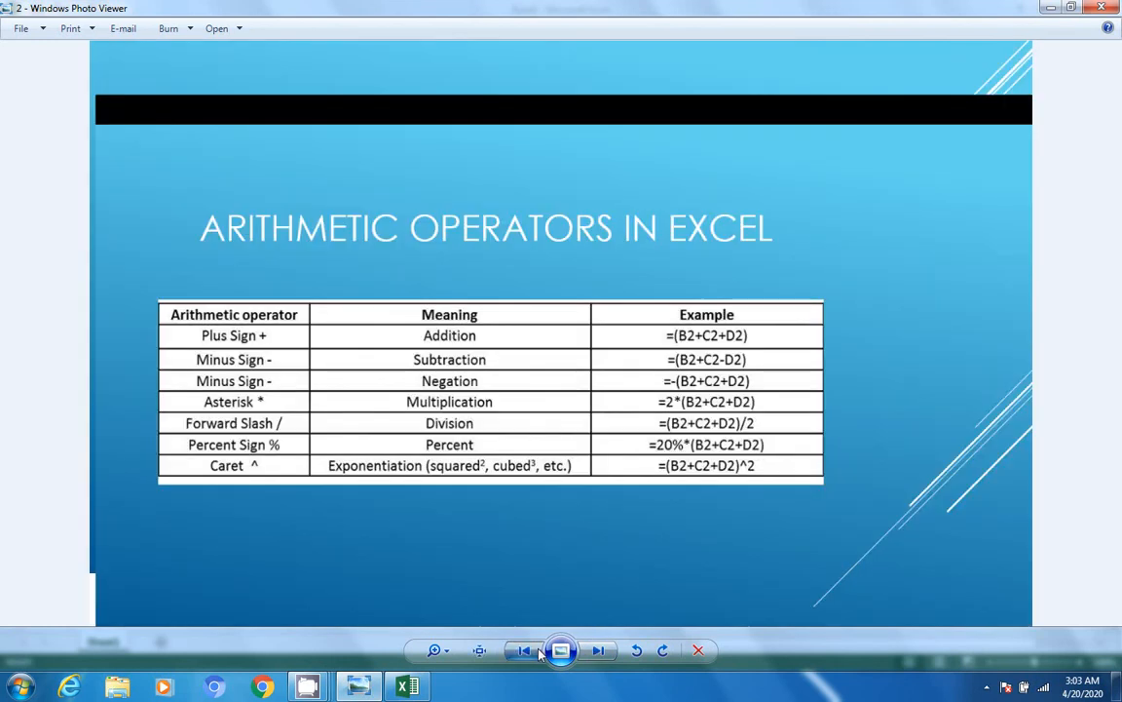
click(534, 651)
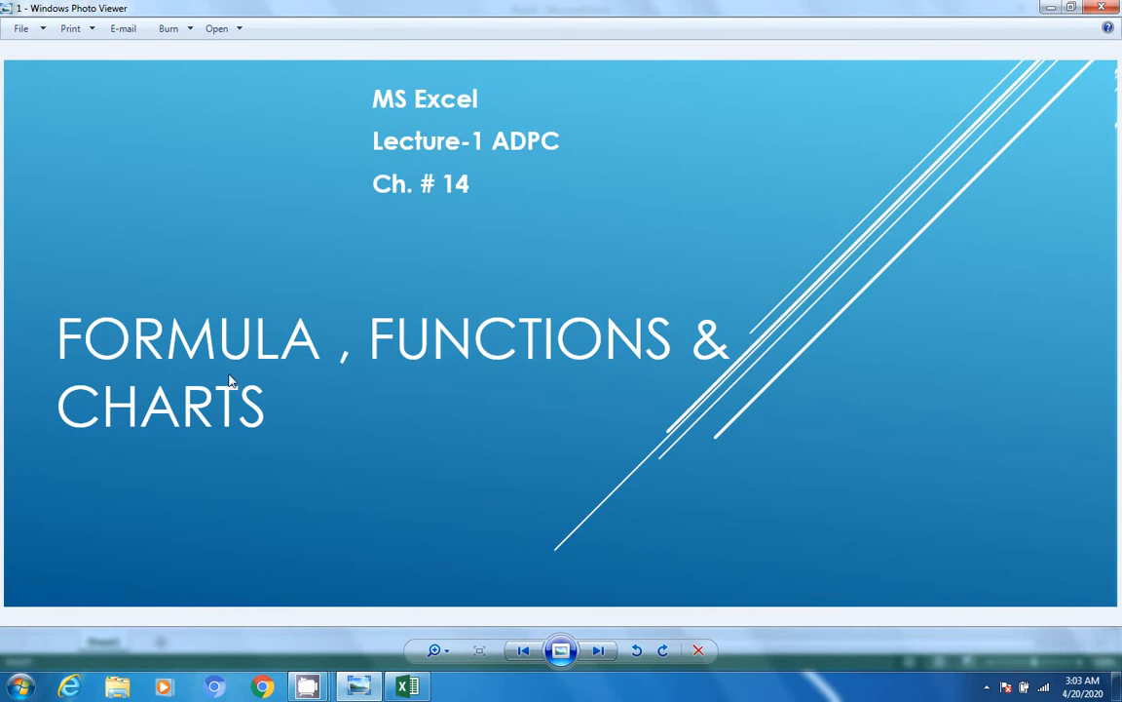